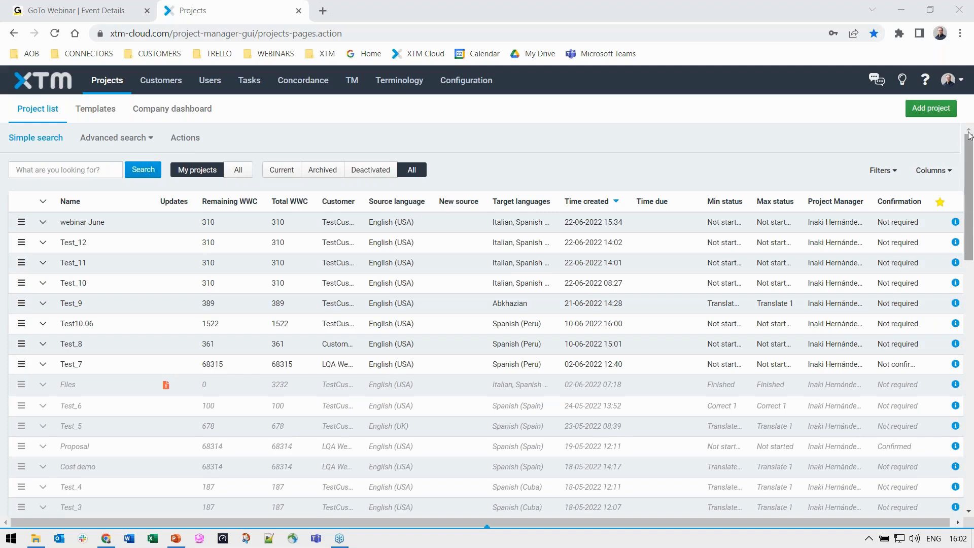
Check which role is assigned to the signed-in account in its profile summary.
{"action": "left_click", "coordinate": [957, 83]}
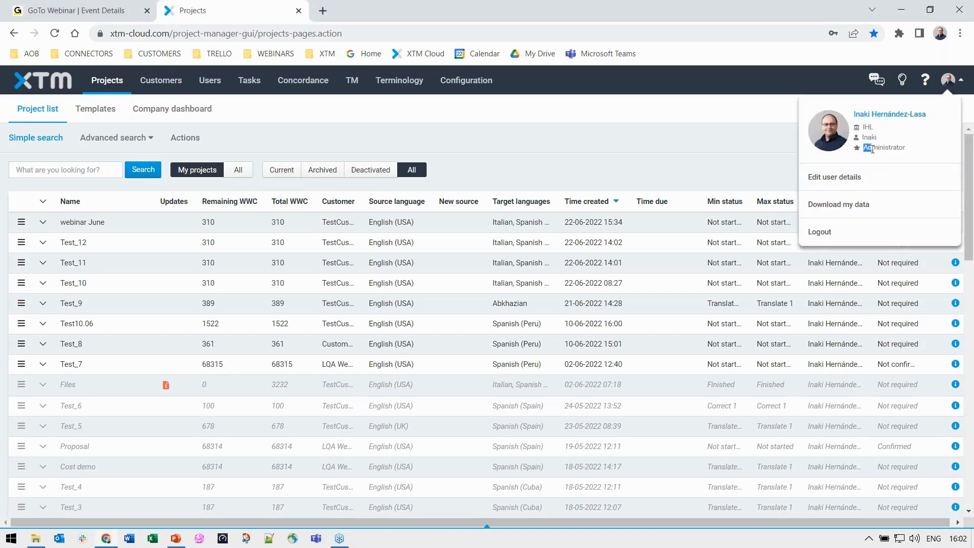
{"action": "left_click_drag", "start_coordinate": [864, 148], "coordinate": [905, 148]}
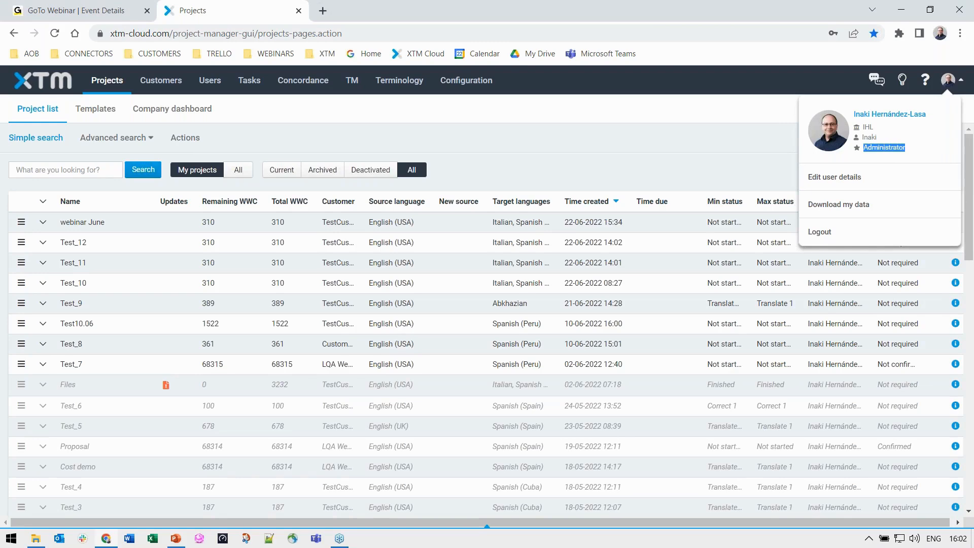
{"action": "left_click", "coordinate": [768, 150]}
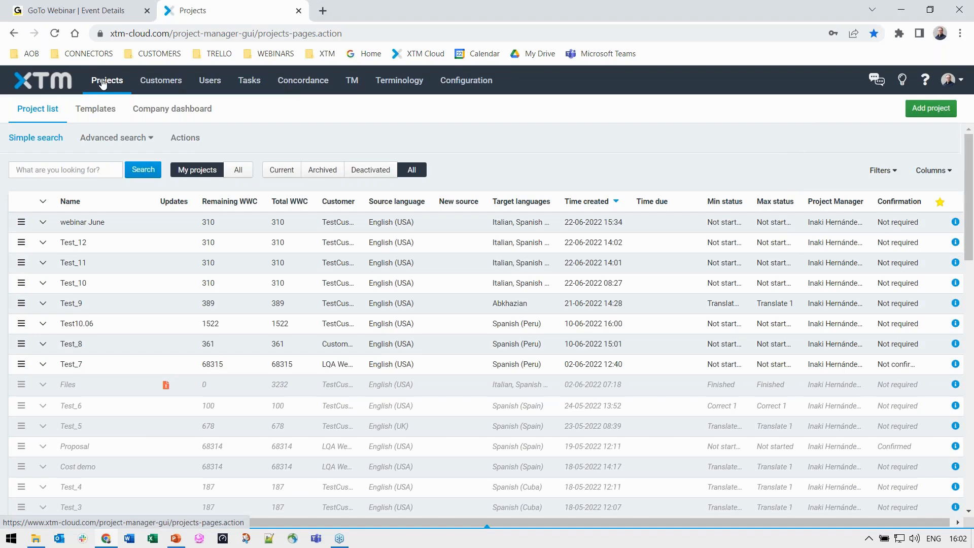
Look through the Customers, Users, Tasks, Concordance, TM and Terminology sections, and return to the project list.
{"action": "left_click", "coordinate": [161, 82]}
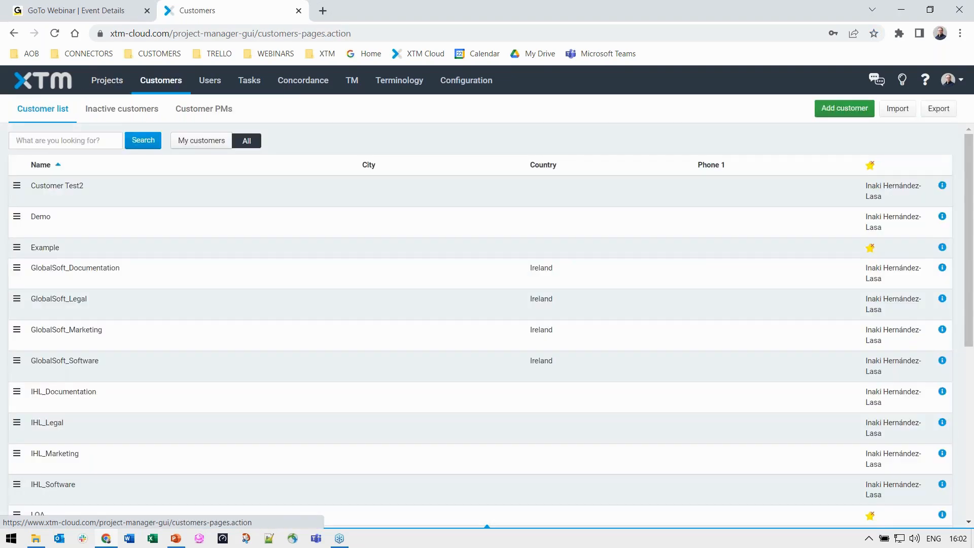
{"action": "left_click", "coordinate": [213, 85]}
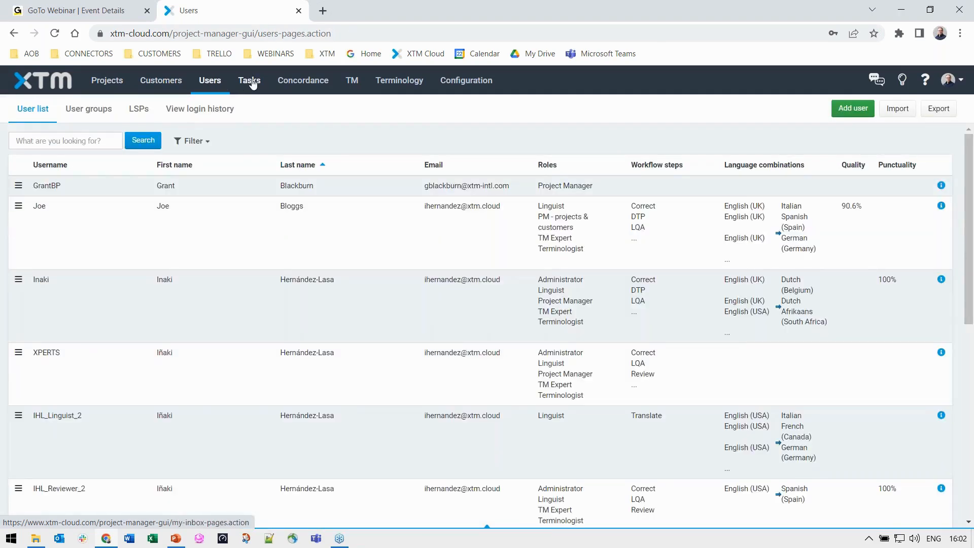
{"action": "left_click", "coordinate": [252, 84]}
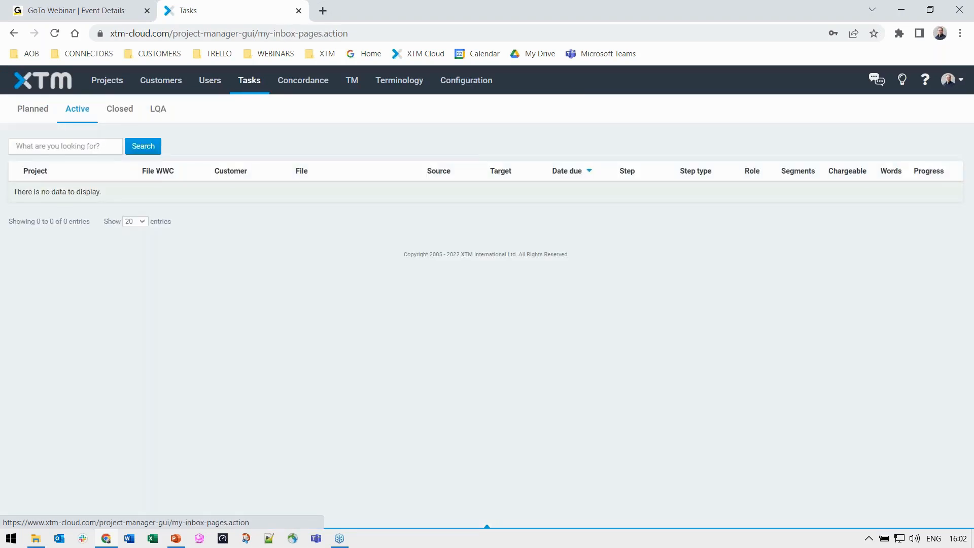
{"action": "left_click", "coordinate": [314, 84]}
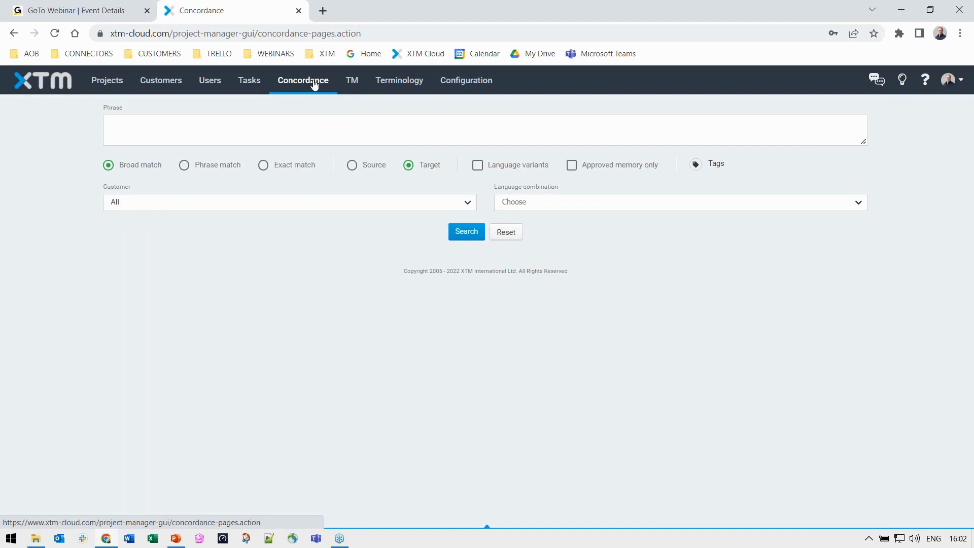
{"action": "left_click", "coordinate": [353, 83]}
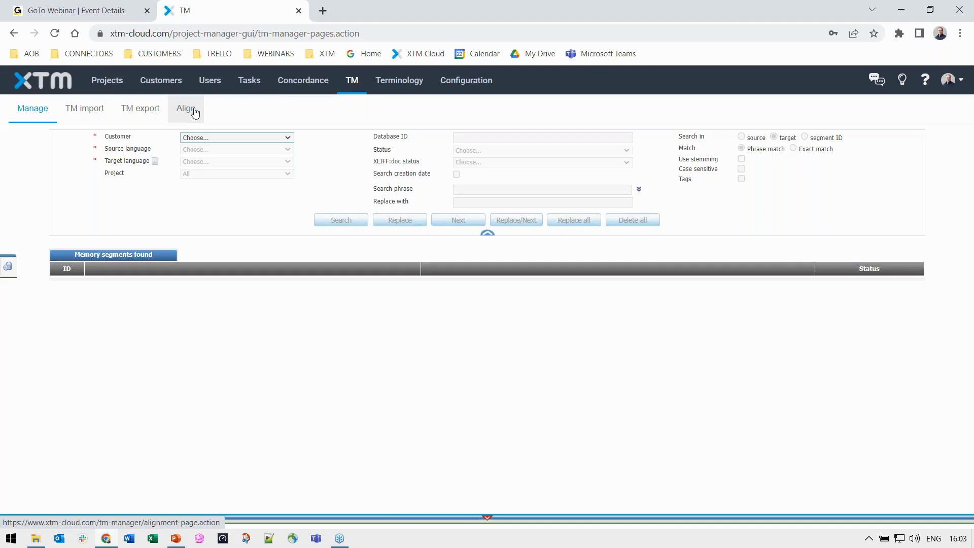
{"action": "left_click", "coordinate": [412, 82]}
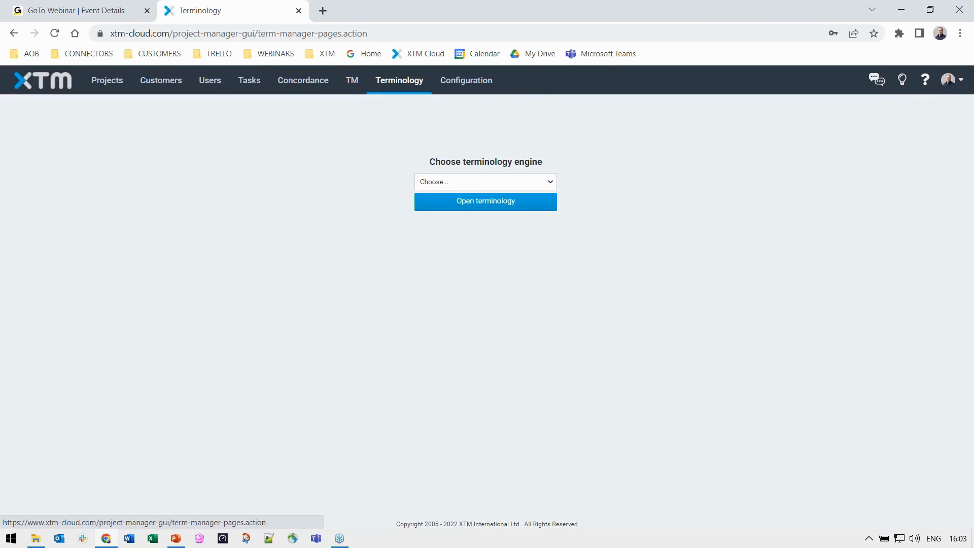
{"action": "left_click", "coordinate": [117, 82]}
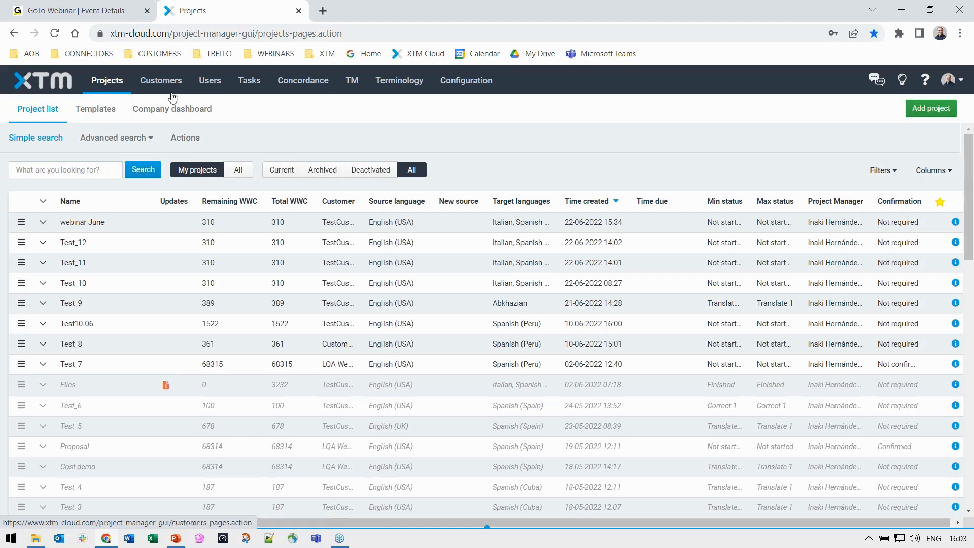
Set the account's preferred language to German (Germany), save the user details, and show the project list's advanced search.
{"action": "left_click", "coordinate": [460, 83]}
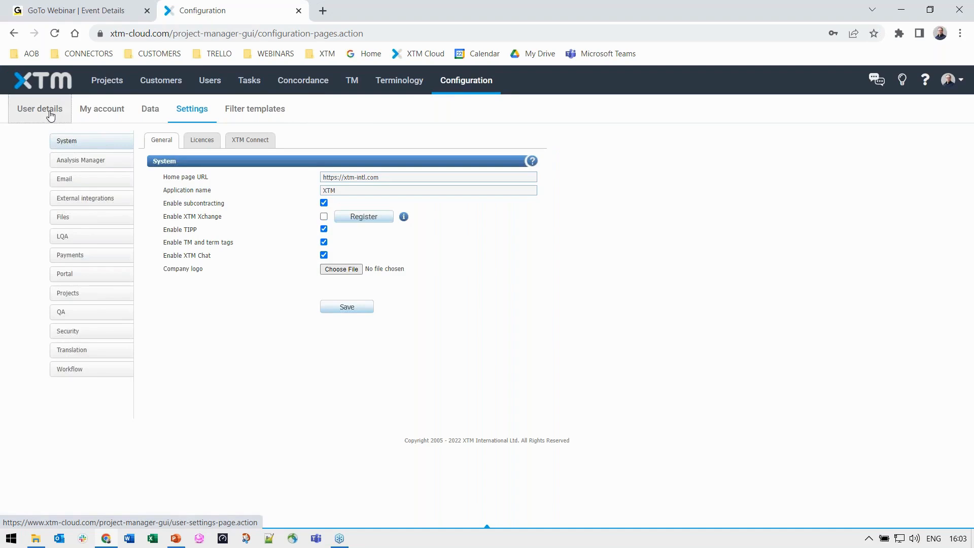
{"action": "left_click", "coordinate": [20, 112]}
{"action": "scroll", "coordinate": [323, 293], "scroll_direction": "down", "scroll_amount": 1}
{"action": "scroll", "coordinate": [323, 293], "scroll_direction": "down", "scroll_amount": 3}
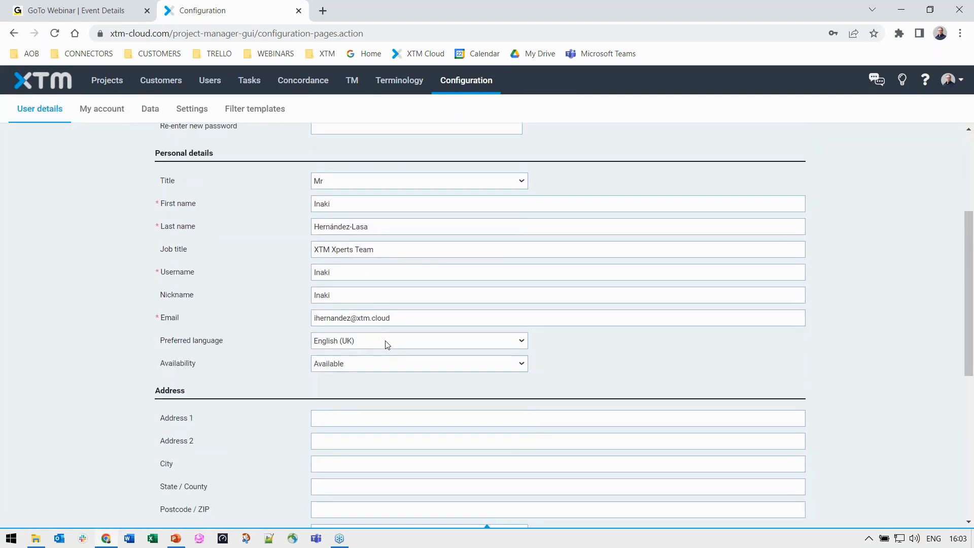
{"action": "left_click", "coordinate": [387, 343]}
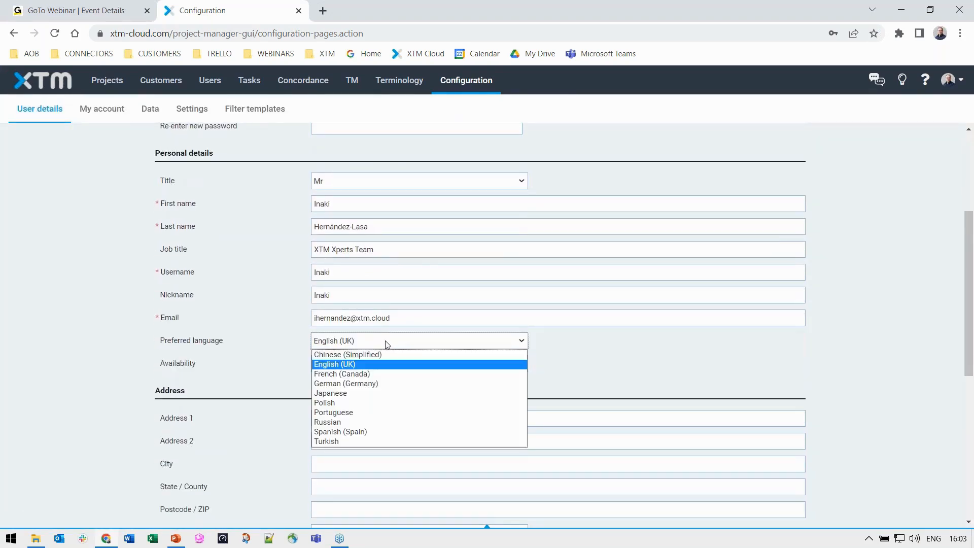
{"action": "left_click", "coordinate": [388, 380]}
{"action": "scroll", "coordinate": [480, 472], "scroll_direction": "down", "scroll_amount": 7}
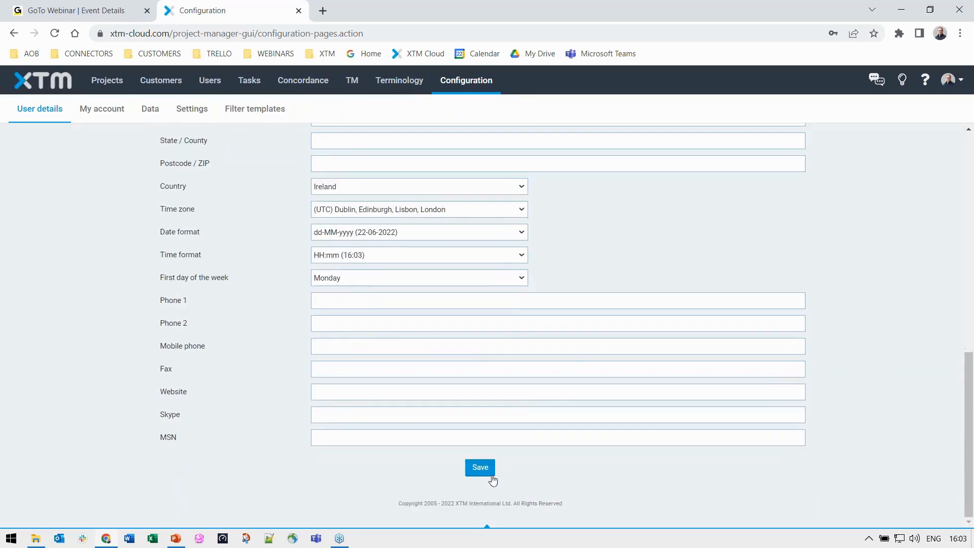
{"action": "left_click", "coordinate": [480, 482]}
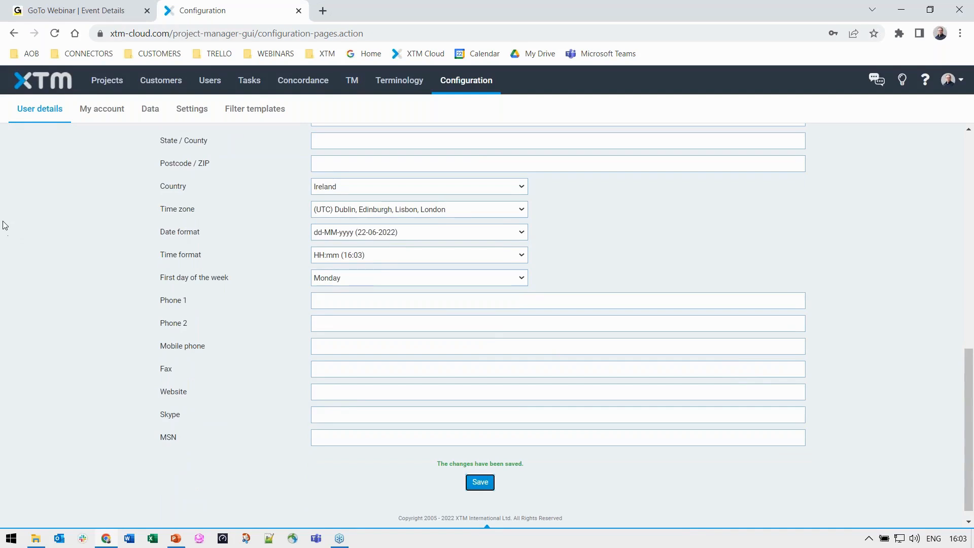
{"action": "left_click", "coordinate": [53, 83]}
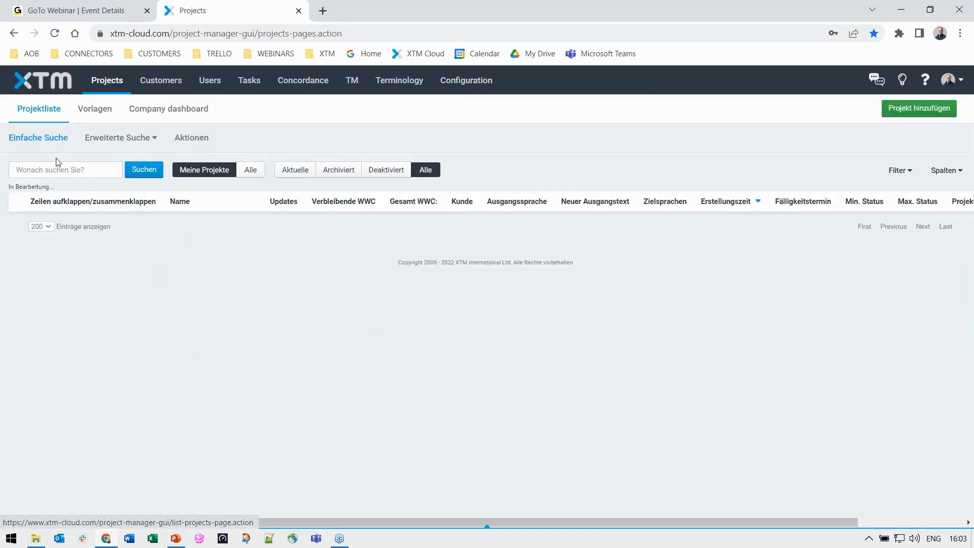
{"action": "left_click", "coordinate": [102, 138]}
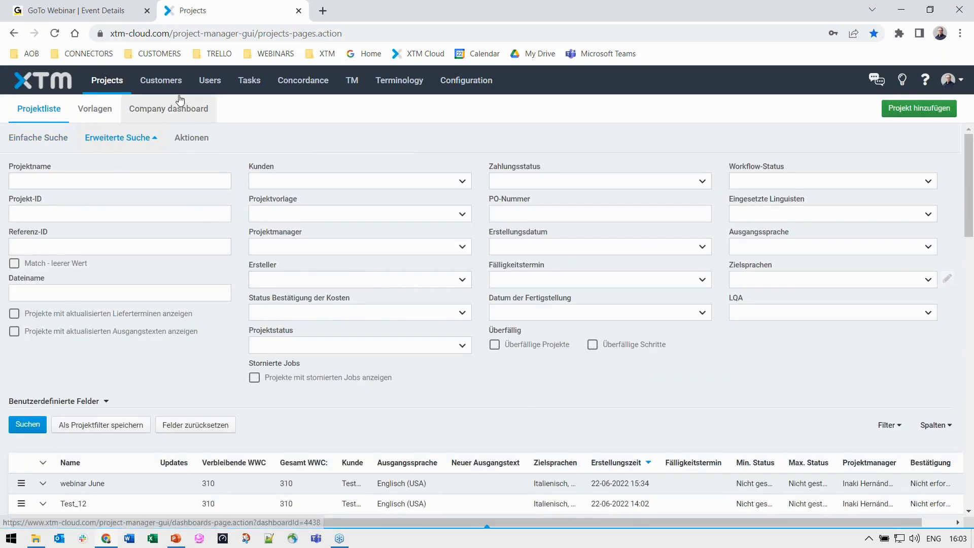
Set the account's preferred language back to English (UK), save the user details, and return to the project list.
{"action": "left_click", "coordinate": [471, 83]}
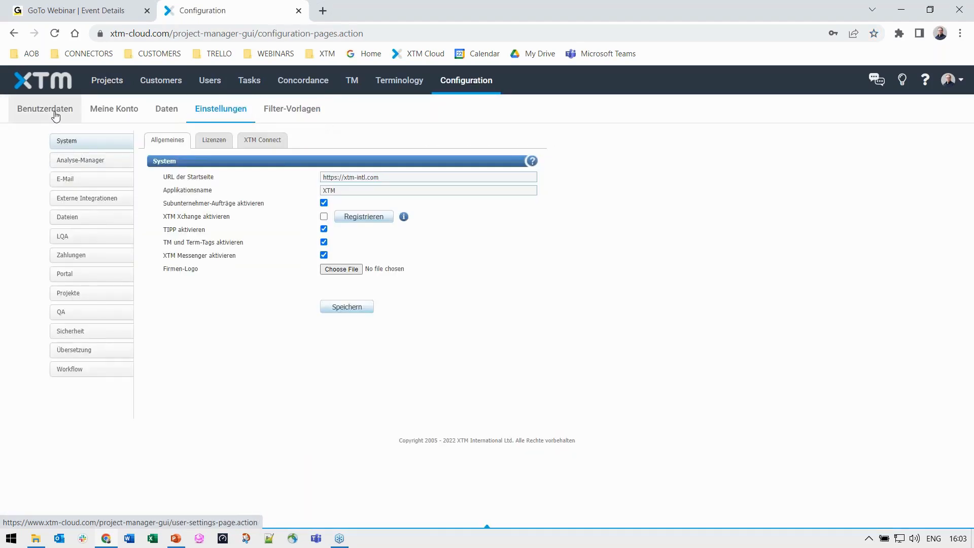
{"action": "left_click", "coordinate": [28, 111]}
{"action": "scroll", "coordinate": [426, 391], "scroll_direction": "down", "scroll_amount": 3}
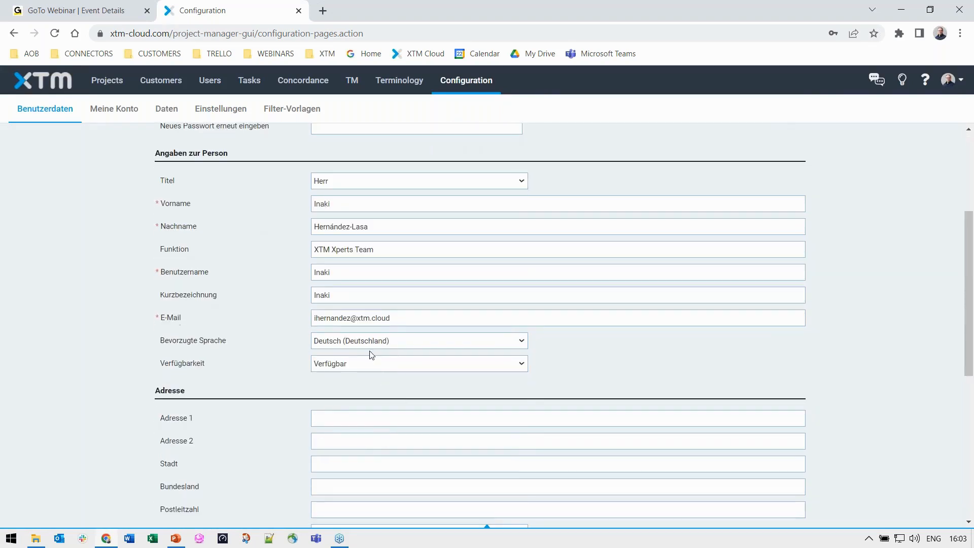
{"action": "left_click", "coordinate": [371, 341]}
{"action": "left_click", "coordinate": [384, 376]}
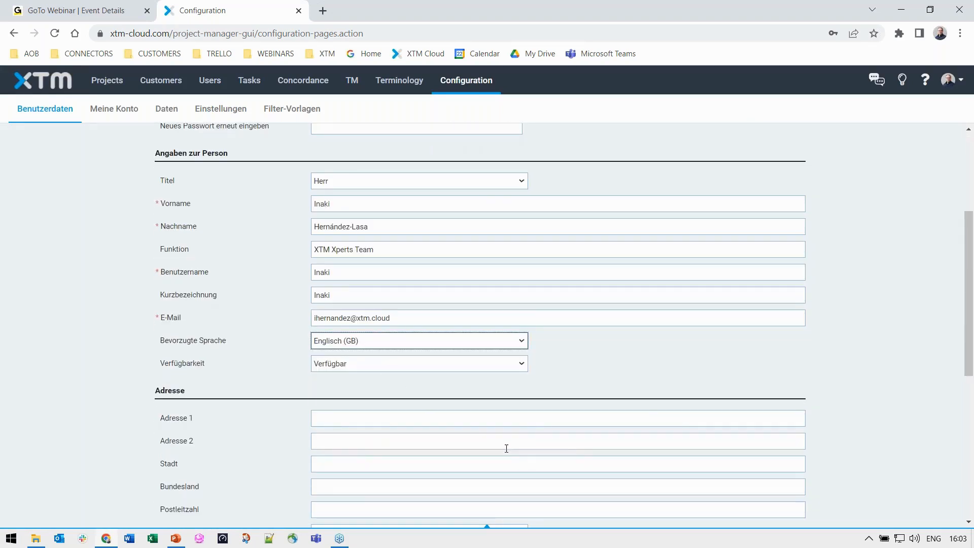
{"action": "scroll", "coordinate": [584, 395], "scroll_direction": "down", "scroll_amount": 1}
{"action": "scroll", "coordinate": [583, 395], "scroll_direction": "down", "scroll_amount": 6}
{"action": "left_click", "coordinate": [477, 498]}
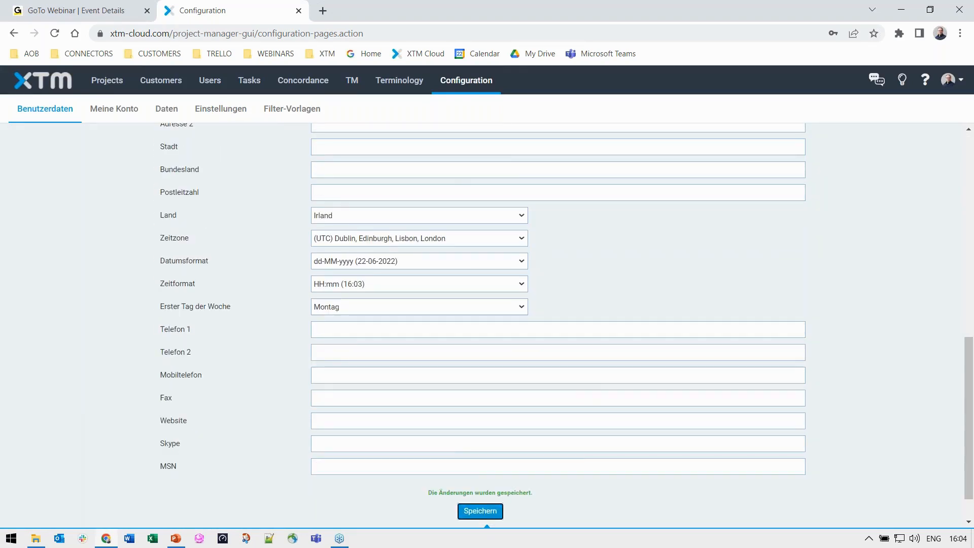
{"action": "left_click", "coordinate": [55, 82]}
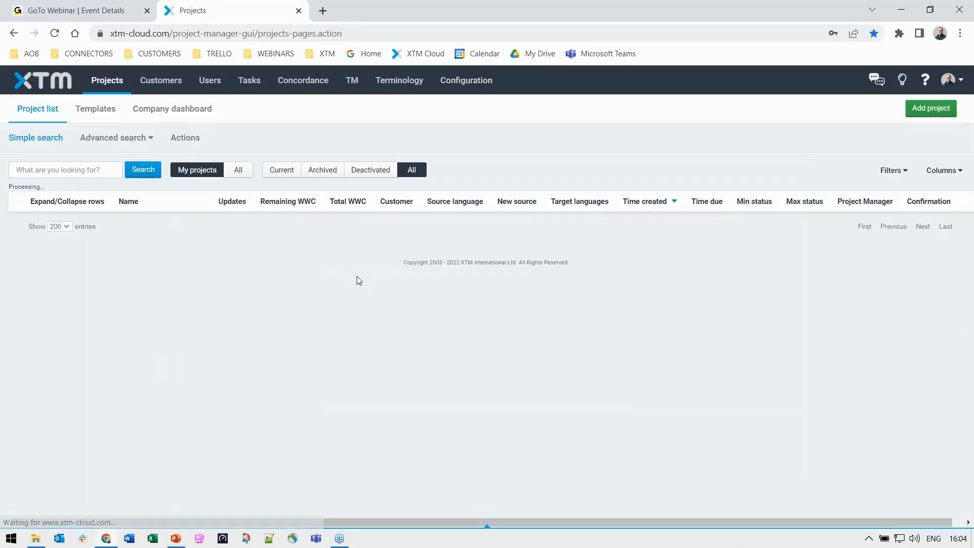
Examine the account's user details, including the available preferred languages and the password and personal details sections.
{"action": "left_click", "coordinate": [446, 80]}
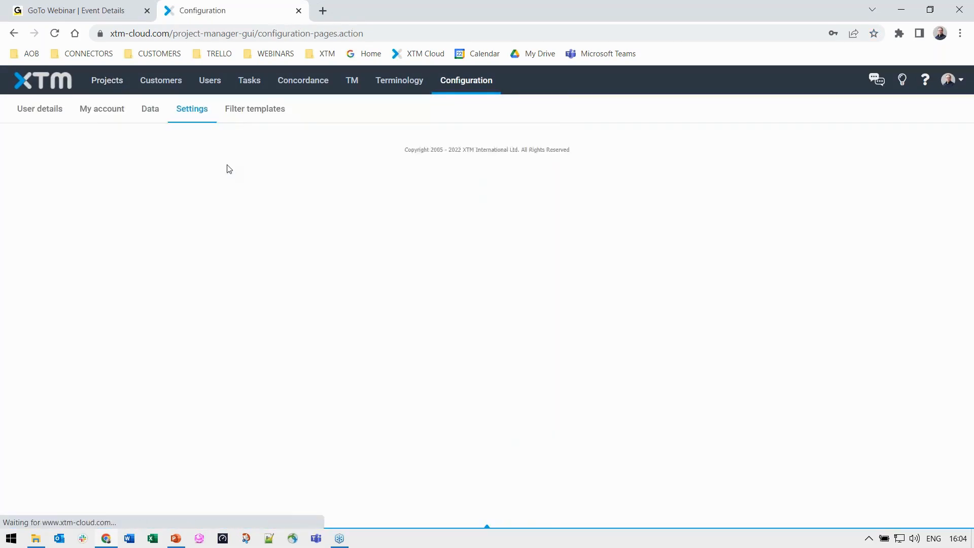
{"action": "left_click", "coordinate": [61, 114]}
{"action": "scroll", "coordinate": [437, 345], "scroll_direction": "down", "scroll_amount": 8}
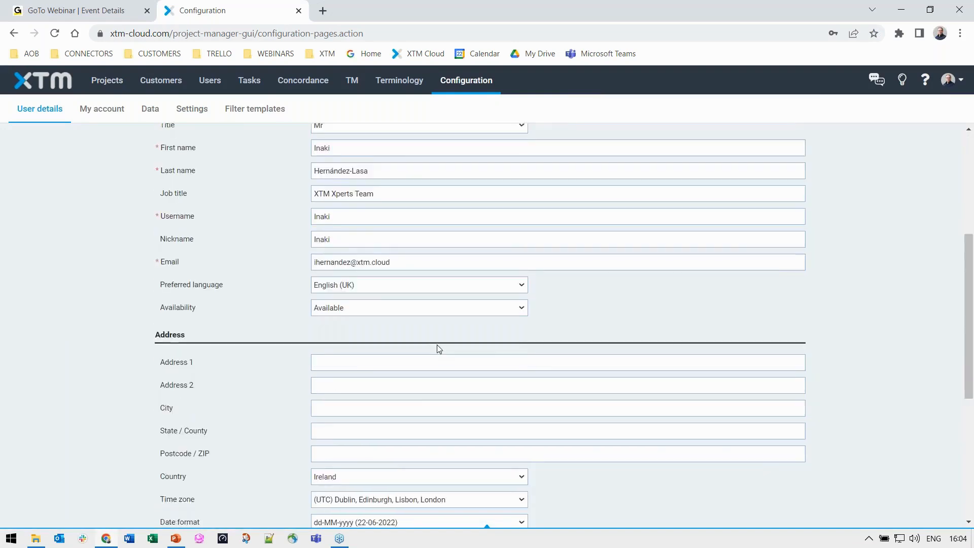
{"action": "left_click", "coordinate": [435, 152]}
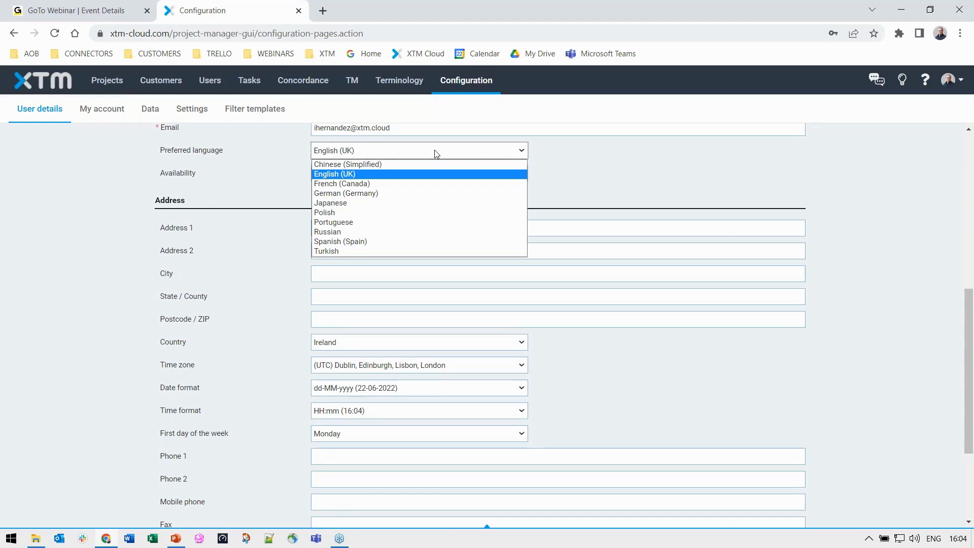
{"action": "left_click", "coordinate": [620, 190]}
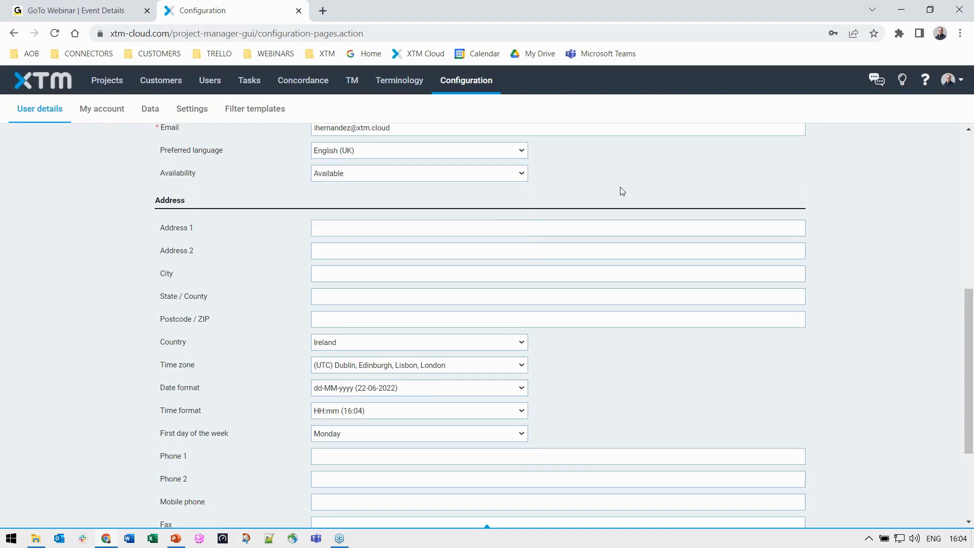
{"action": "scroll", "coordinate": [622, 191], "scroll_direction": "up", "scroll_amount": 8}
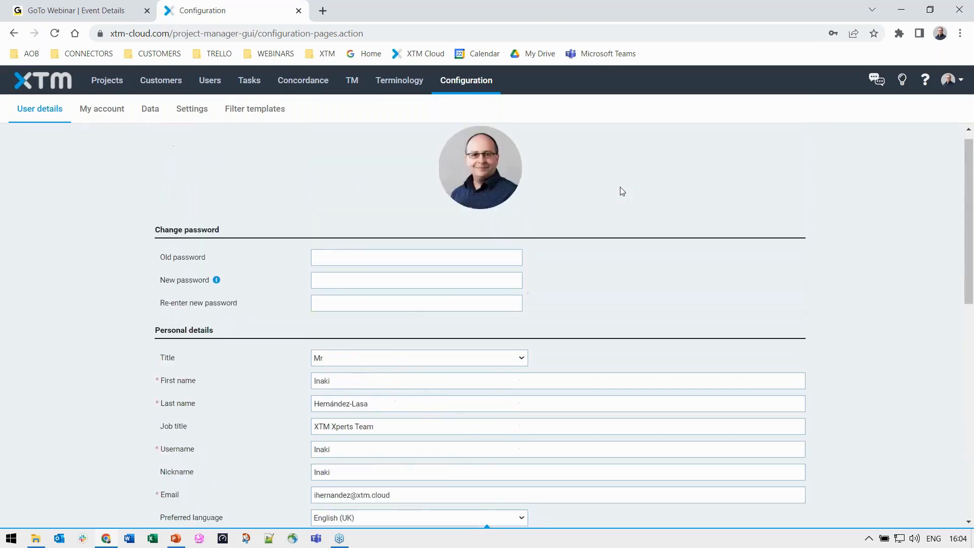
{"action": "scroll", "coordinate": [622, 191], "scroll_direction": "down", "scroll_amount": 1}
{"action": "scroll", "coordinate": [622, 191], "scroll_direction": "up", "scroll_amount": 1}
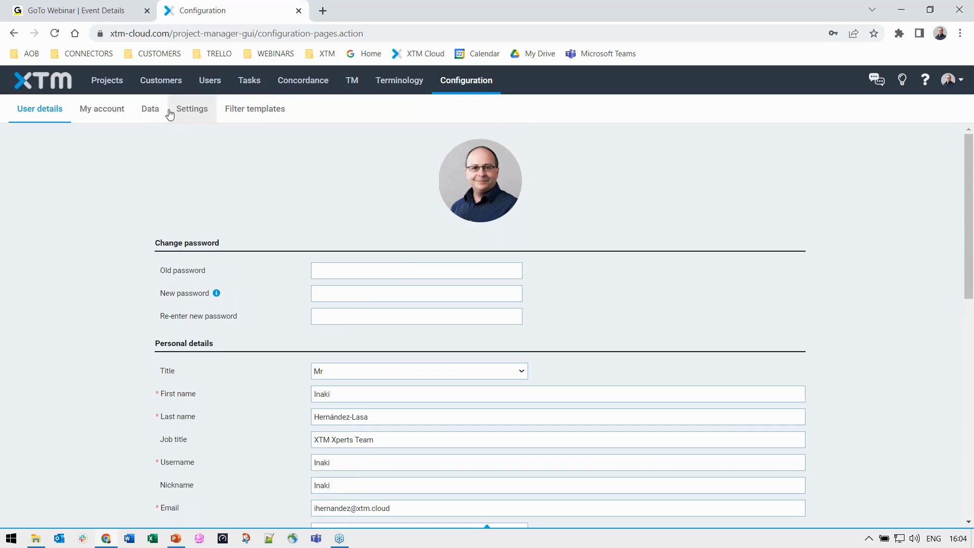
Start adding a new user, review the title options, and enter the user's first name.
{"action": "left_click", "coordinate": [210, 82]}
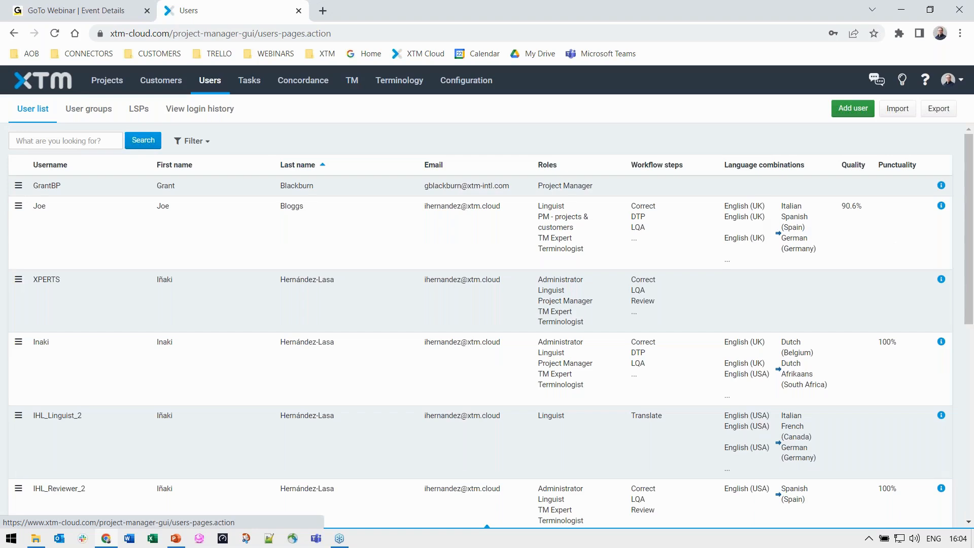
{"action": "left_click", "coordinate": [853, 108]}
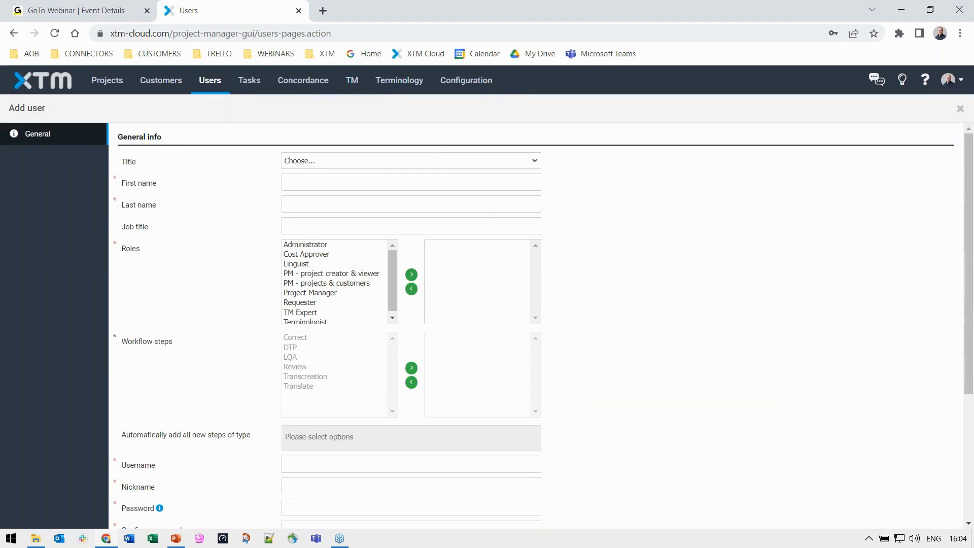
{"action": "left_click", "coordinate": [416, 161]}
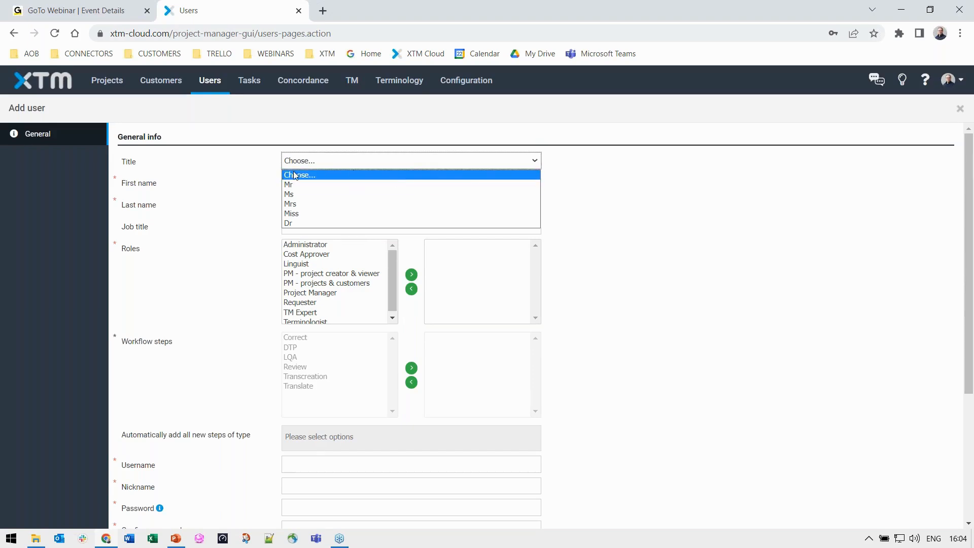
{"action": "left_click", "coordinate": [256, 169]}
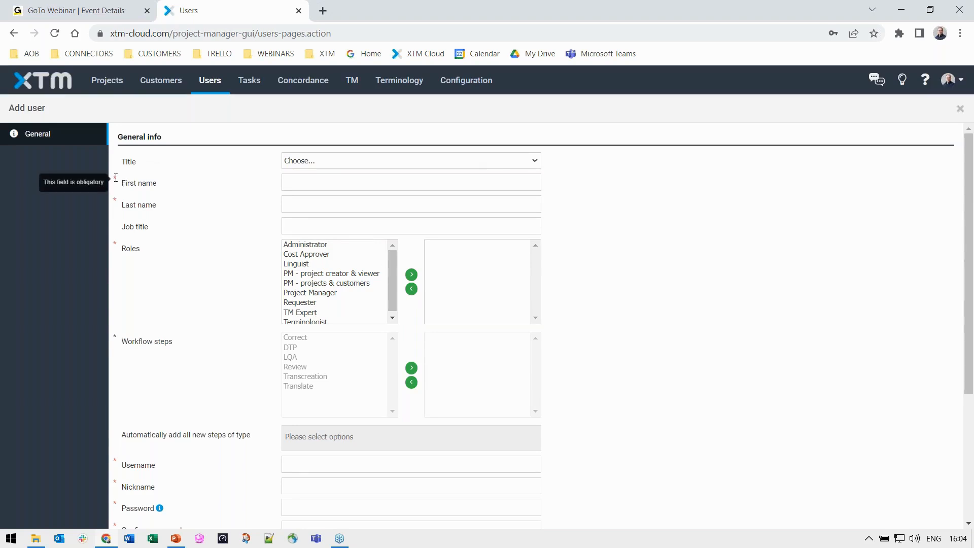
{"action": "left_click_drag", "start_coordinate": [116, 178], "coordinate": [111, 178]}
{"action": "left_click", "coordinate": [193, 182]}
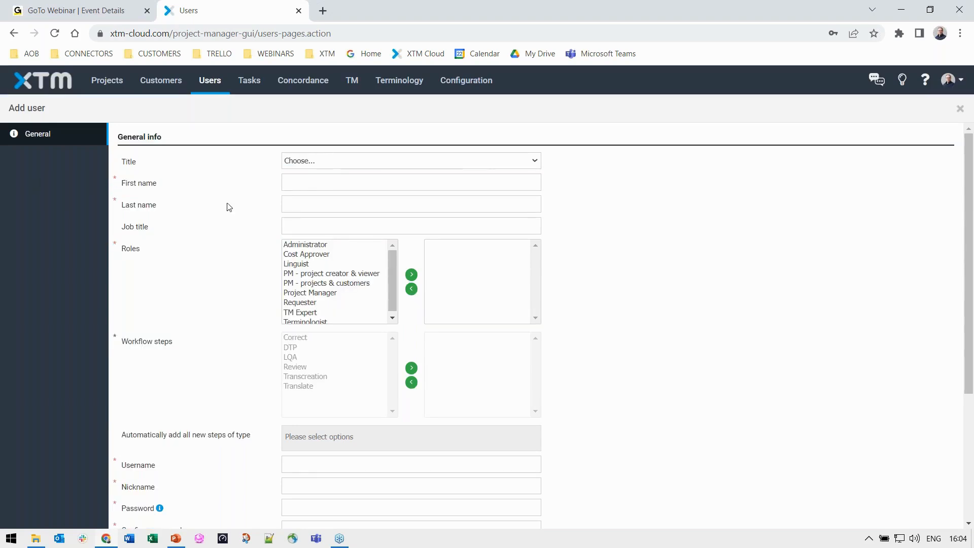
{"action": "left_click", "coordinate": [315, 185]}
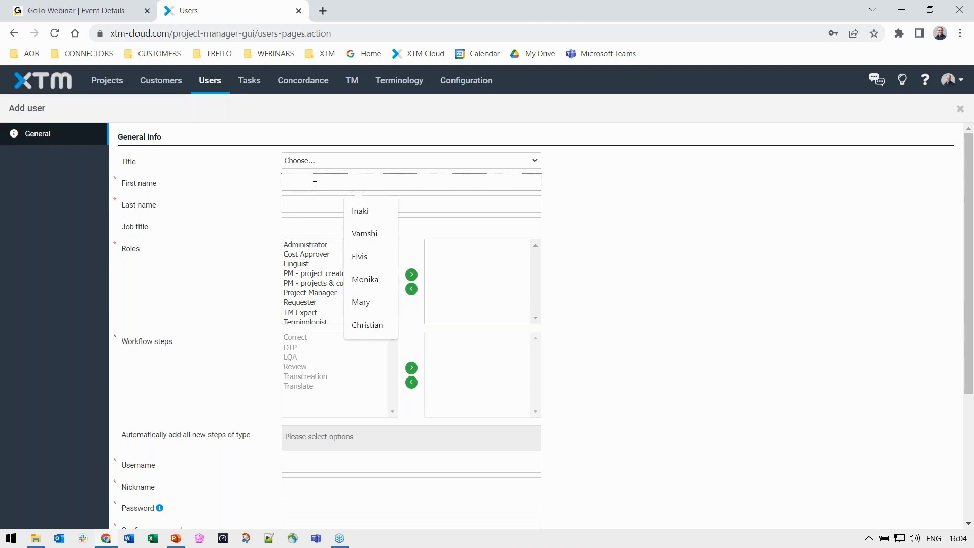
{"action": "type", "text": "InakiDemo"}
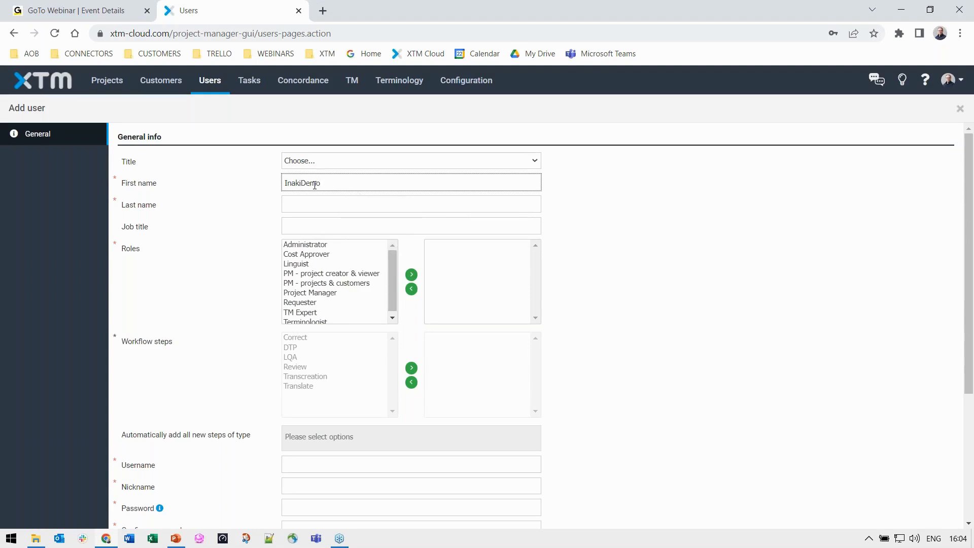
Enter the new user's last name.
{"action": "left_click", "coordinate": [316, 205]}
{"action": "type", "text": "June"}
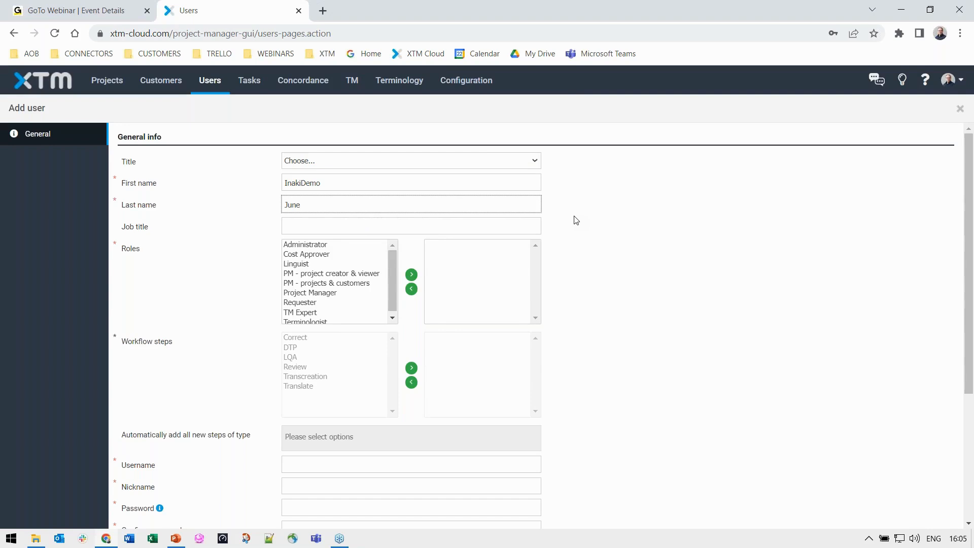
{"action": "type", "text": "Webinar"}
Assign the new user the Linguist role and the workflow steps Translate, Correct and Review.
{"action": "double_click", "coordinate": [314, 263]}
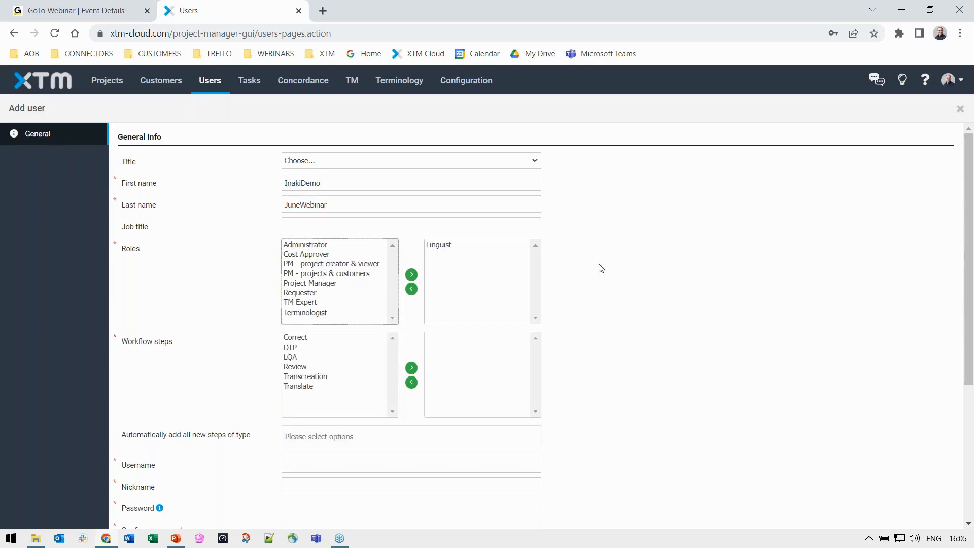
{"action": "double_click", "coordinate": [307, 387]}
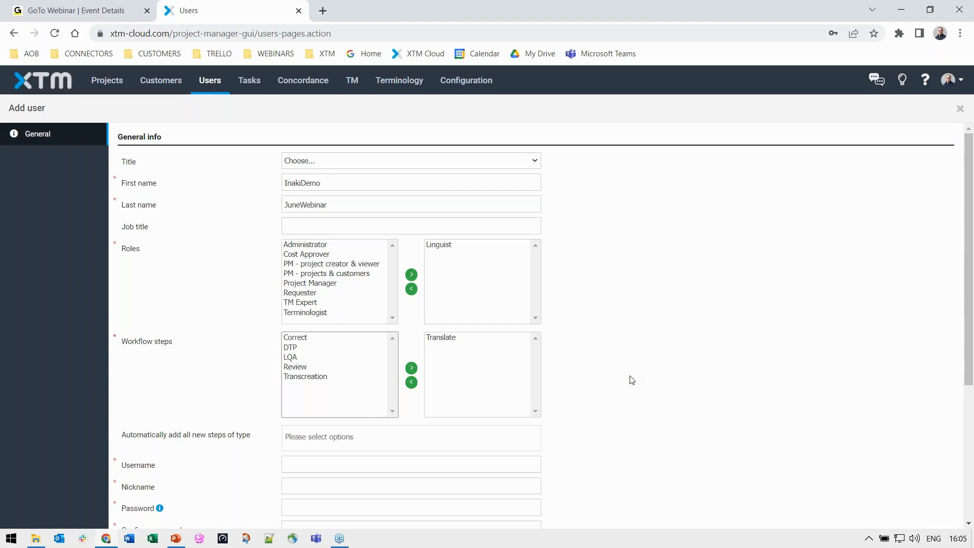
{"action": "double_click", "coordinate": [324, 338]}
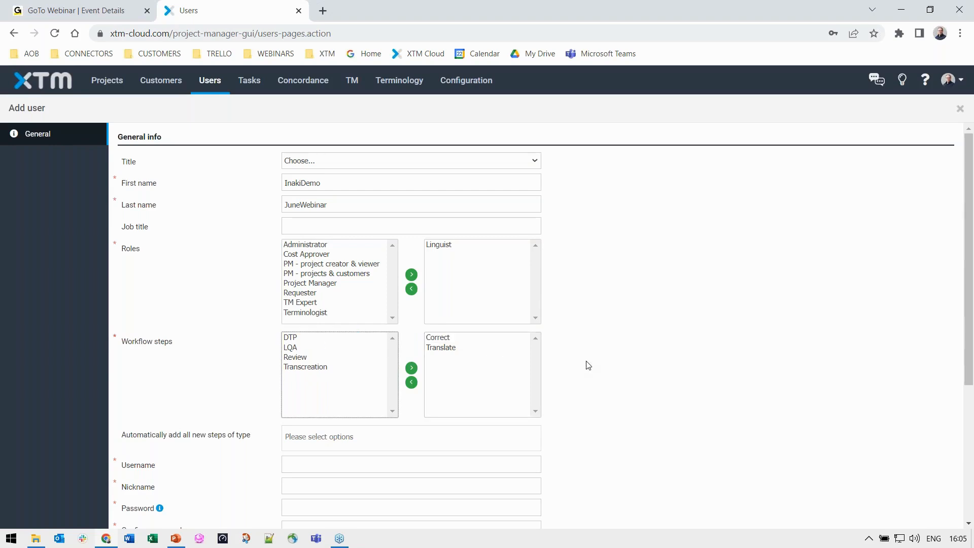
{"action": "double_click", "coordinate": [320, 358]}
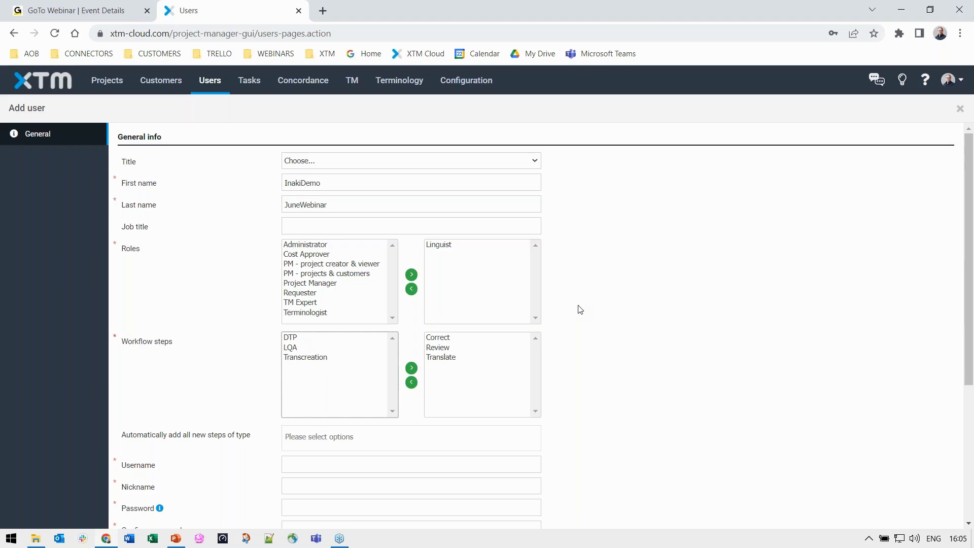
Copy the new user's first name into the username and nickname fields.
{"action": "scroll", "coordinate": [580, 310], "scroll_direction": "down", "scroll_amount": 3}
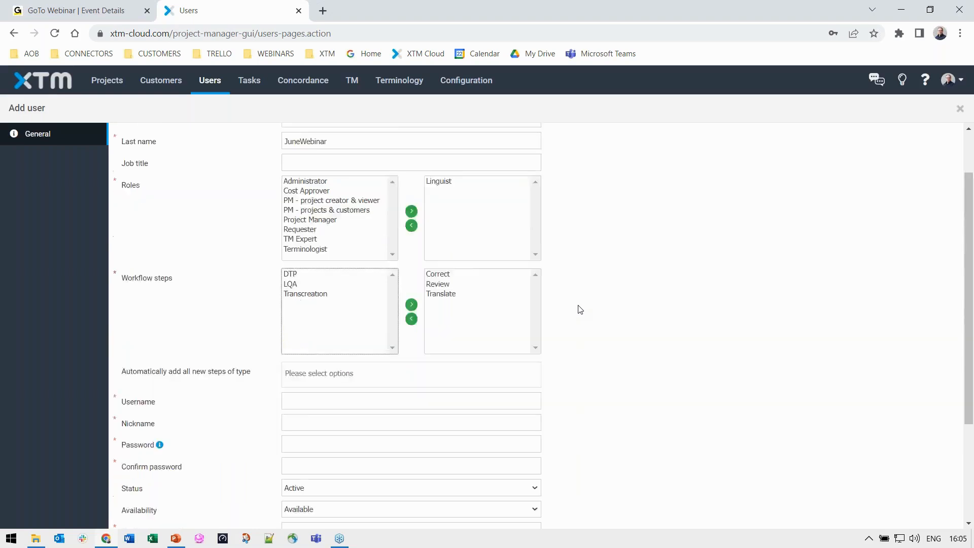
{"action": "scroll", "coordinate": [387, 309], "scroll_direction": "up", "scroll_amount": 3}
{"action": "left_click", "coordinate": [334, 180]}
{"action": "left_click_drag", "start_coordinate": [334, 180], "coordinate": [274, 184]}
{"action": "key", "text": "ctrl+c"}
{"action": "scroll", "coordinate": [652, 307], "scroll_direction": "down", "scroll_amount": 4}
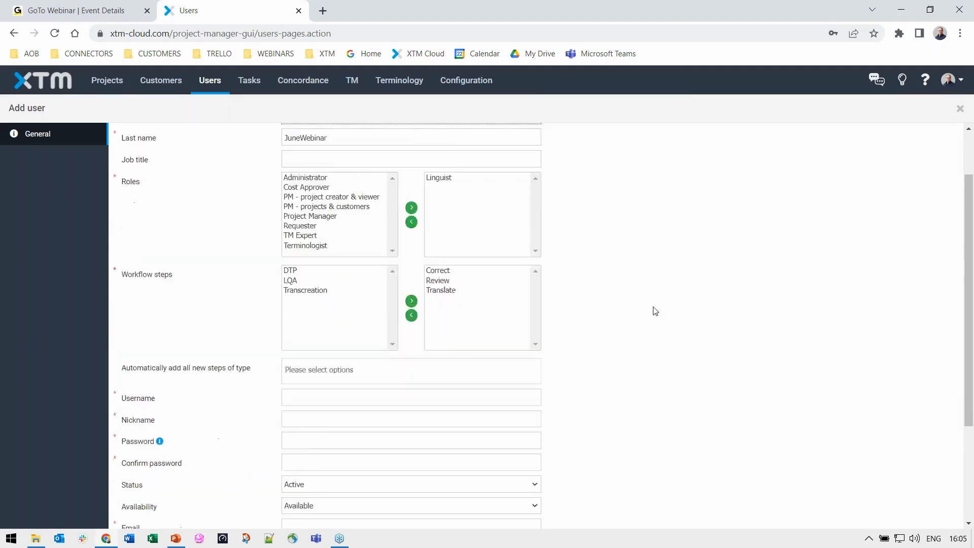
{"action": "left_click", "coordinate": [313, 274]}
{"action": "key", "text": "ctrl+v"}
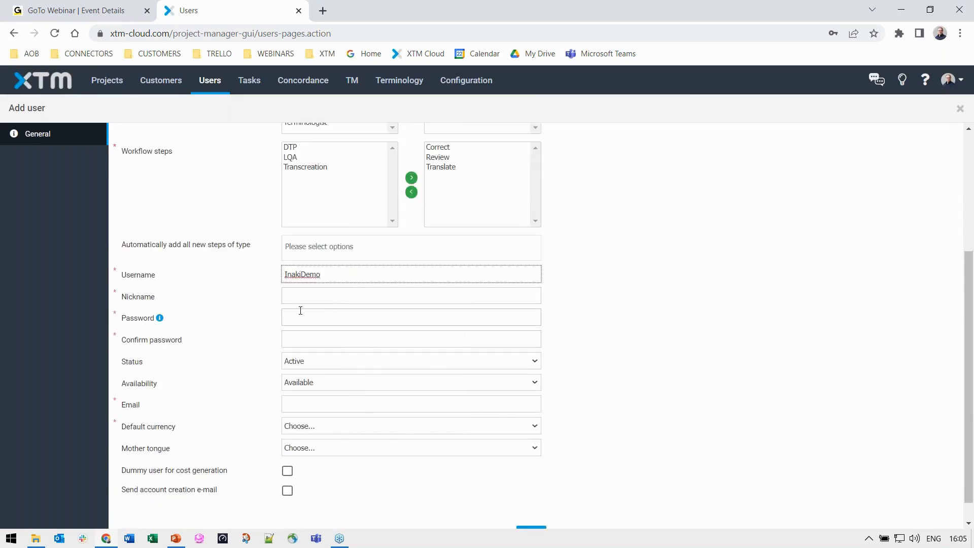
{"action": "left_click", "coordinate": [306, 296]}
{"action": "key", "text": "ctrl+v"}
Enter the new user's password and repeat it in the confirmation field.
{"action": "left_click", "coordinate": [295, 322]}
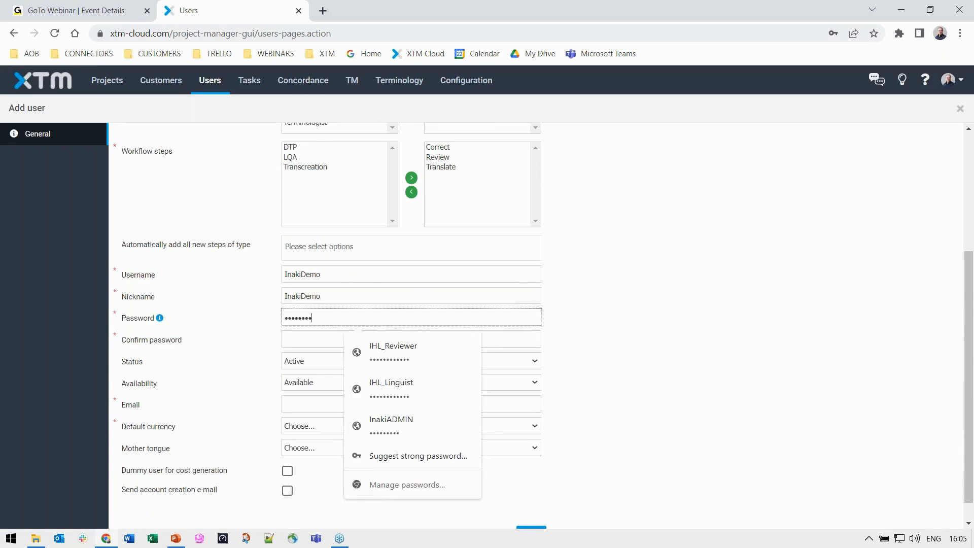
{"action": "left_click", "coordinate": [297, 337]}
{"action": "type", "text": "••"}
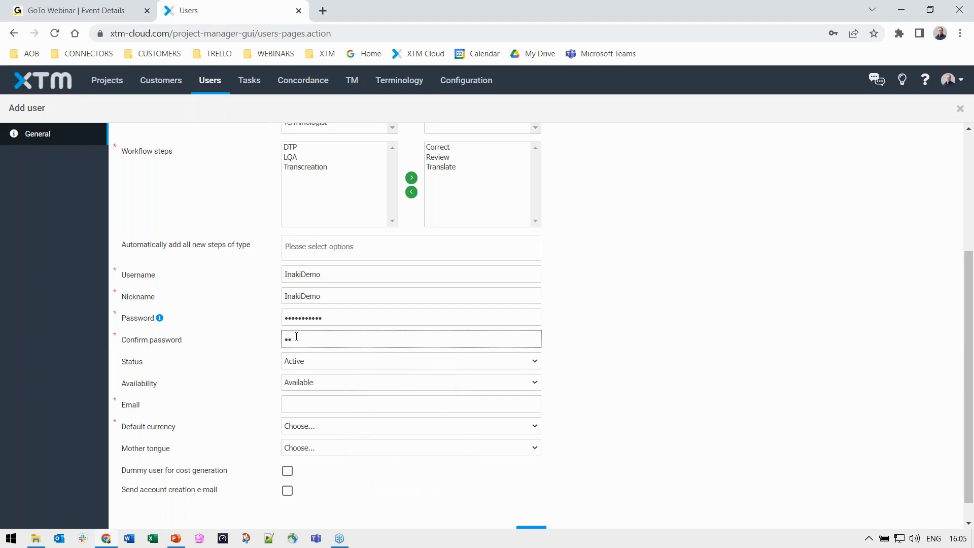
{"action": "type", "text": "•••••••"}
{"action": "left_click", "coordinate": [705, 326]}
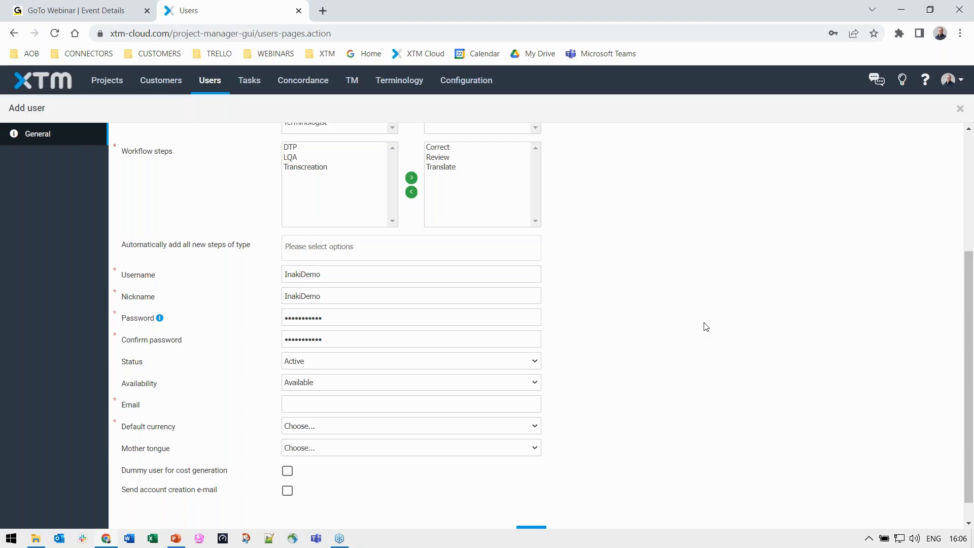
Fill in the new user's e-mail from the suggested addresses and set the default currency to Euro (EUR).
{"action": "scroll", "coordinate": [370, 380], "scroll_direction": "down", "scroll_amount": 1}
{"action": "left_click", "coordinate": [370, 380]}
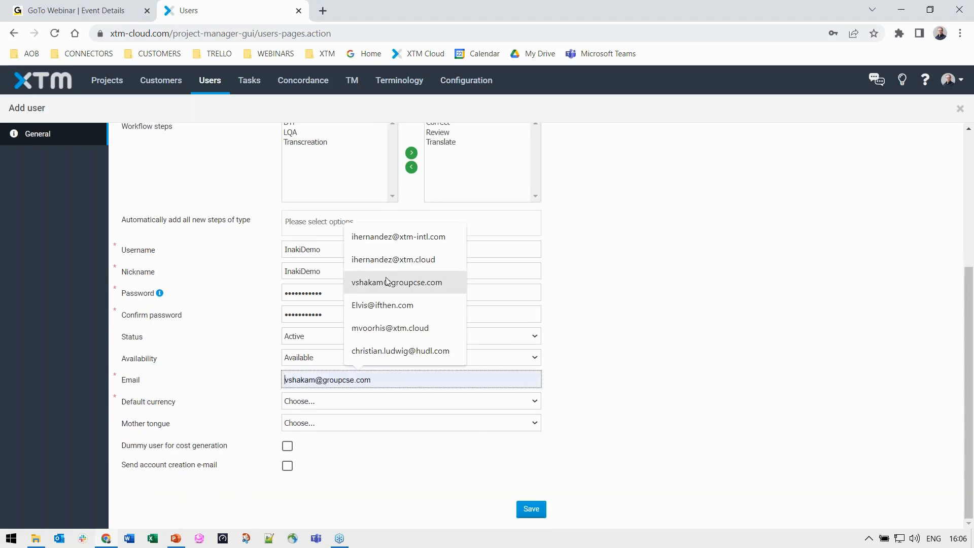
{"action": "left_click", "coordinate": [404, 262]}
{"action": "left_click", "coordinate": [360, 401]}
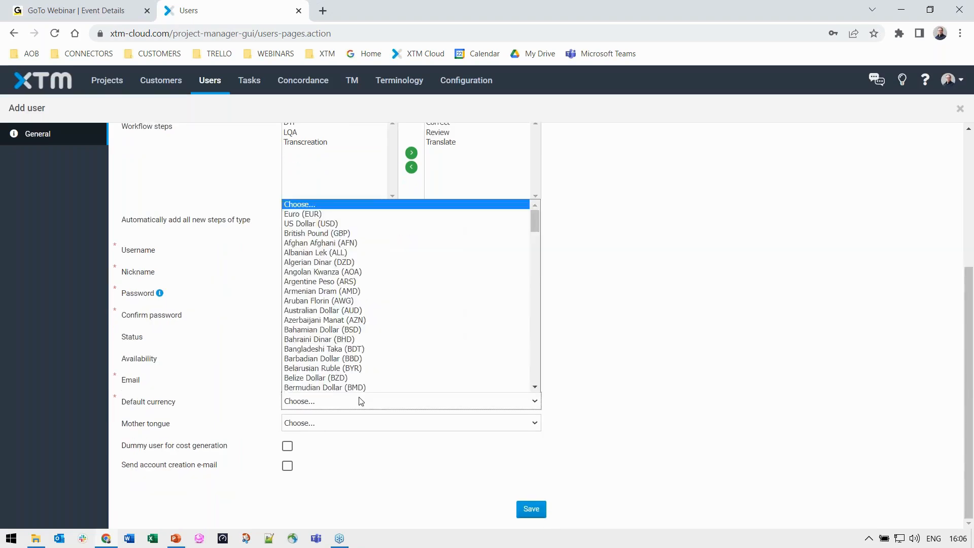
{"action": "scroll", "coordinate": [361, 218], "scroll_direction": "up", "scroll_amount": 1}
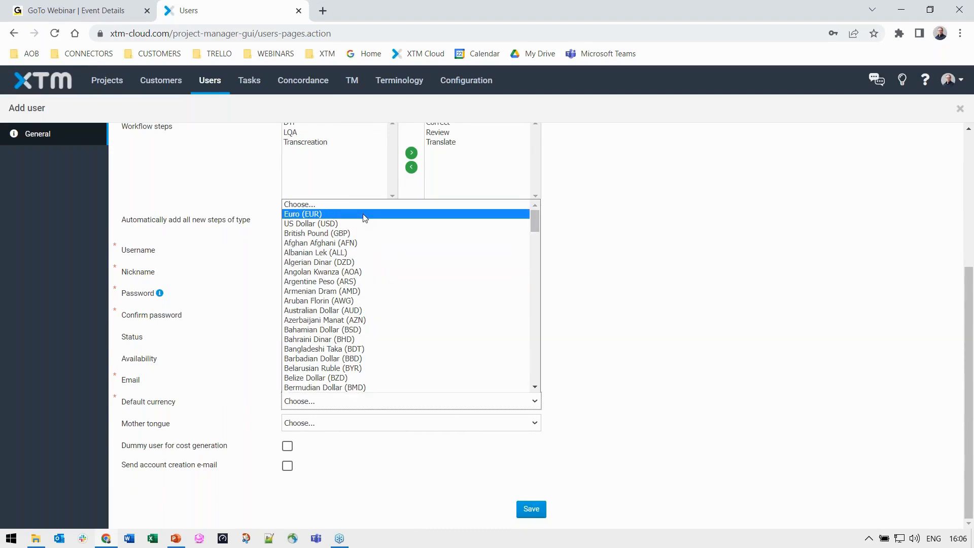
{"action": "left_click", "coordinate": [365, 215]}
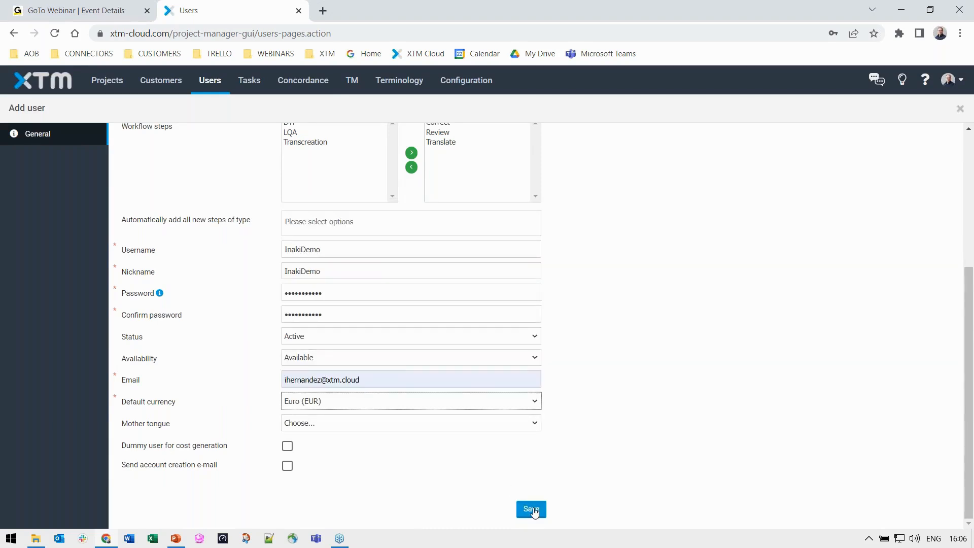
Save the new user with the account creation e-mail switched off, authorising it with the administrator's login password.
{"action": "left_click", "coordinate": [288, 467]}
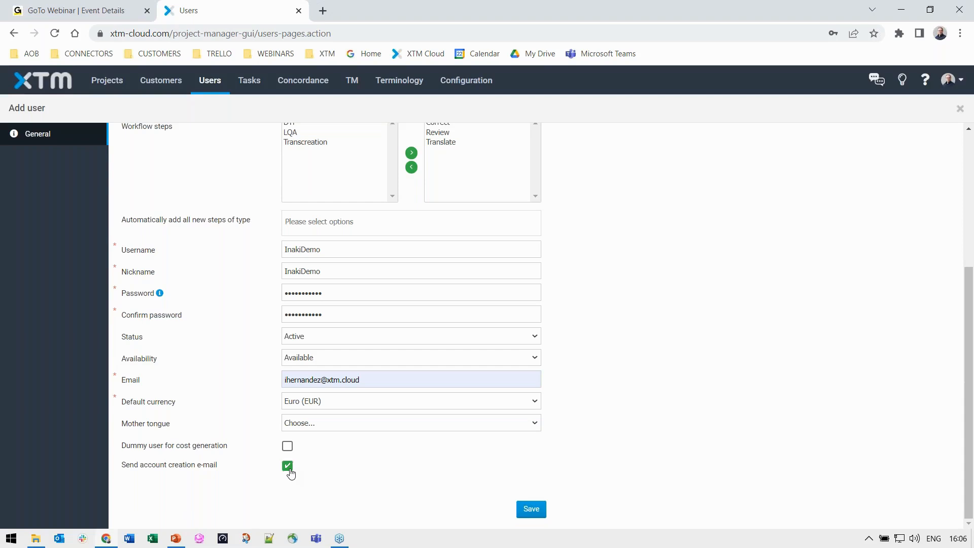
{"action": "left_click", "coordinate": [287, 466]}
{"action": "left_click", "coordinate": [529, 510]}
{"action": "type", "text": "********"}
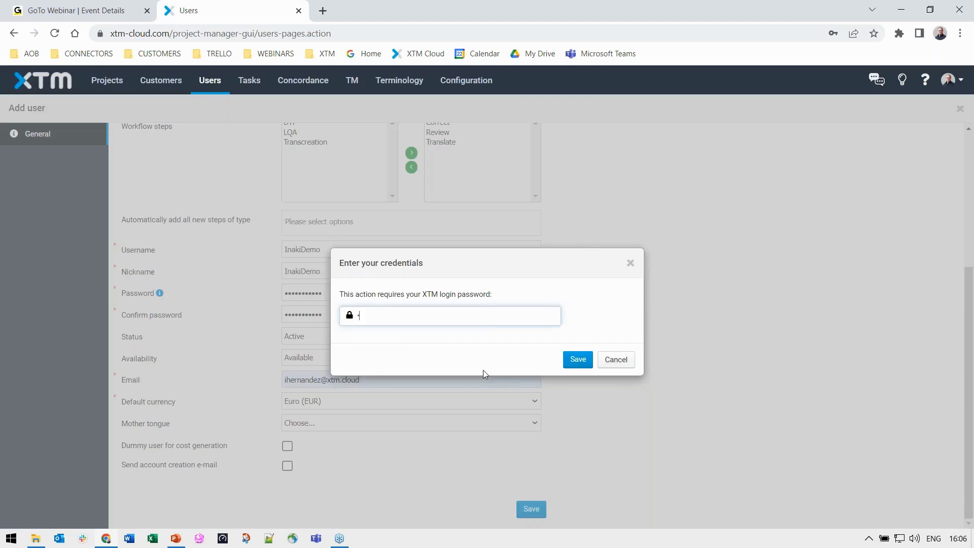
{"action": "type", "text": "****"}
{"action": "left_click", "coordinate": [578, 359]}
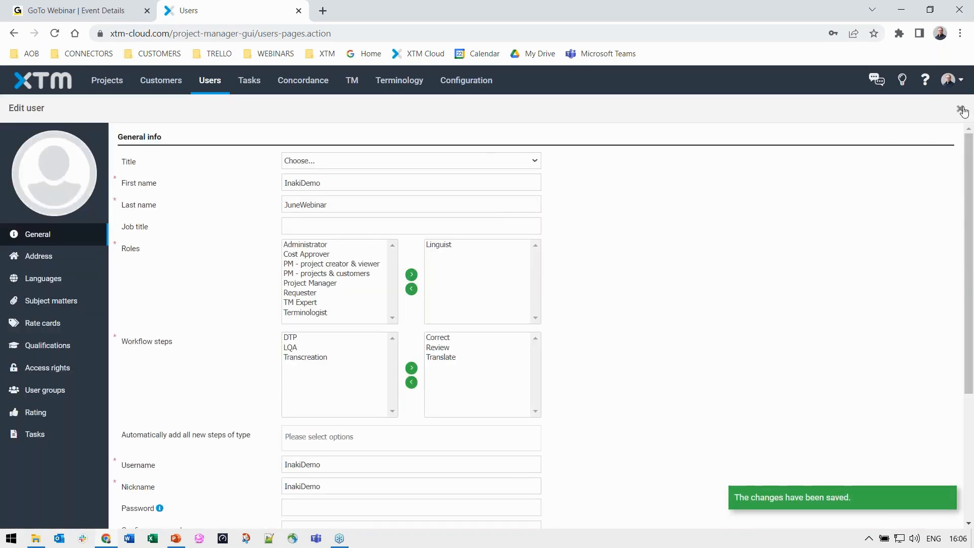
Log out of the administrator account and log in with the new user's username and password.
{"action": "left_click", "coordinate": [951, 80]}
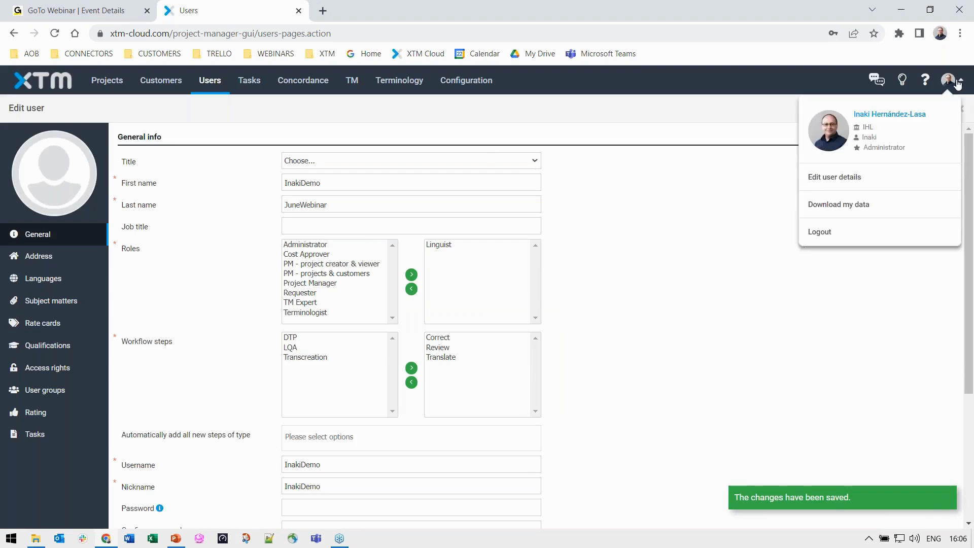
{"action": "left_click", "coordinate": [847, 245]}
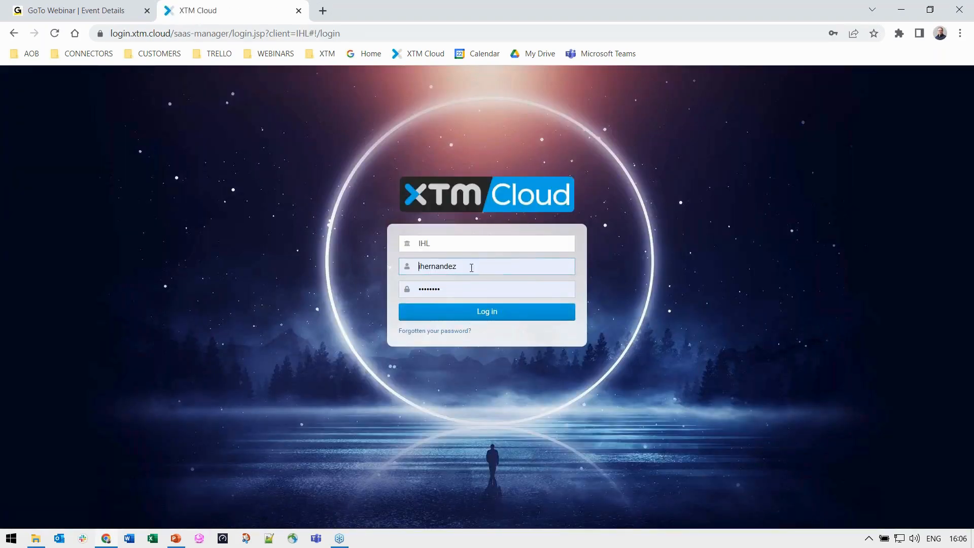
{"action": "left_click_drag", "start_coordinate": [472, 268], "coordinate": [395, 267]}
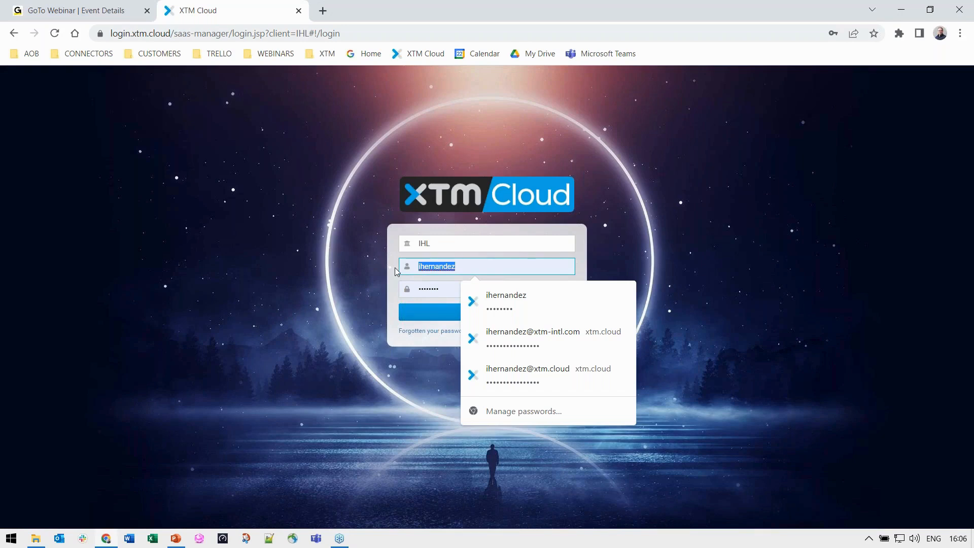
{"action": "type", "text": "InakiDemo"}
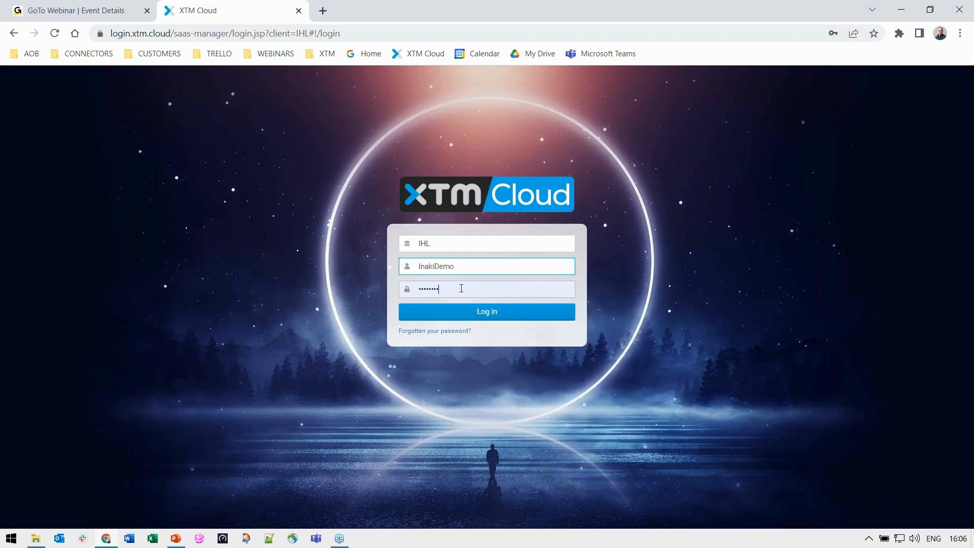
{"action": "double_click", "coordinate": [451, 288]}
{"action": "type", "text": "•"}
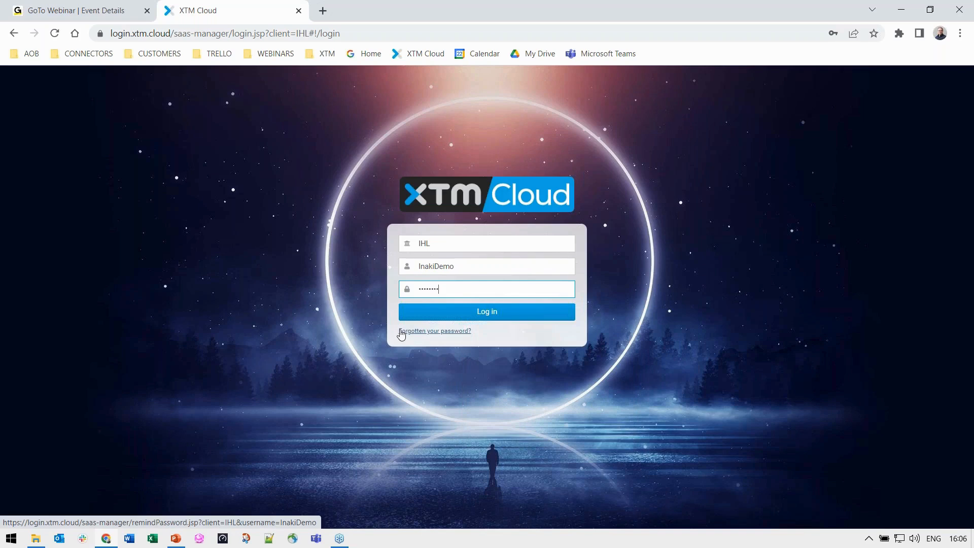
{"action": "left_click", "coordinate": [467, 314]}
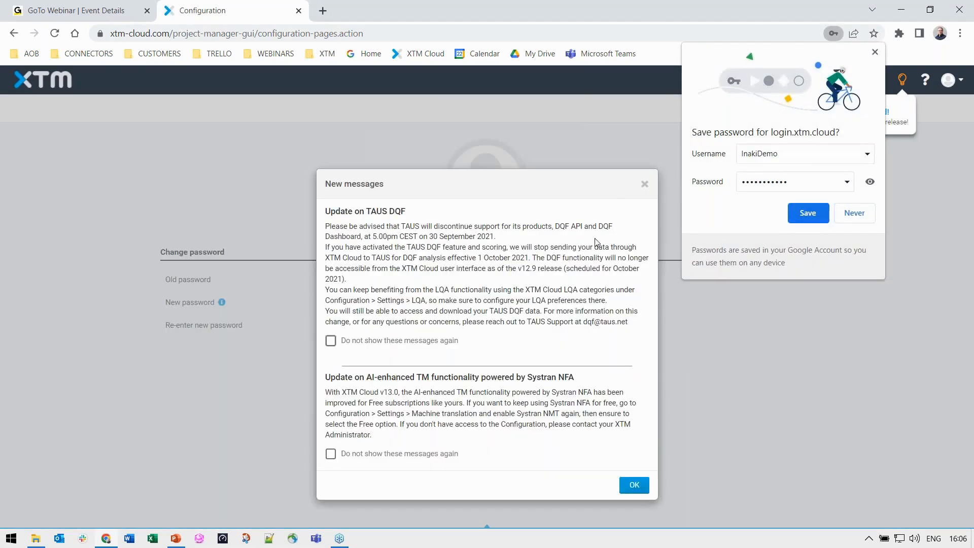
Dismiss the new messages and the browser's save-password offer, and change the new user's old password to a new one.
{"action": "left_click", "coordinate": [646, 187]}
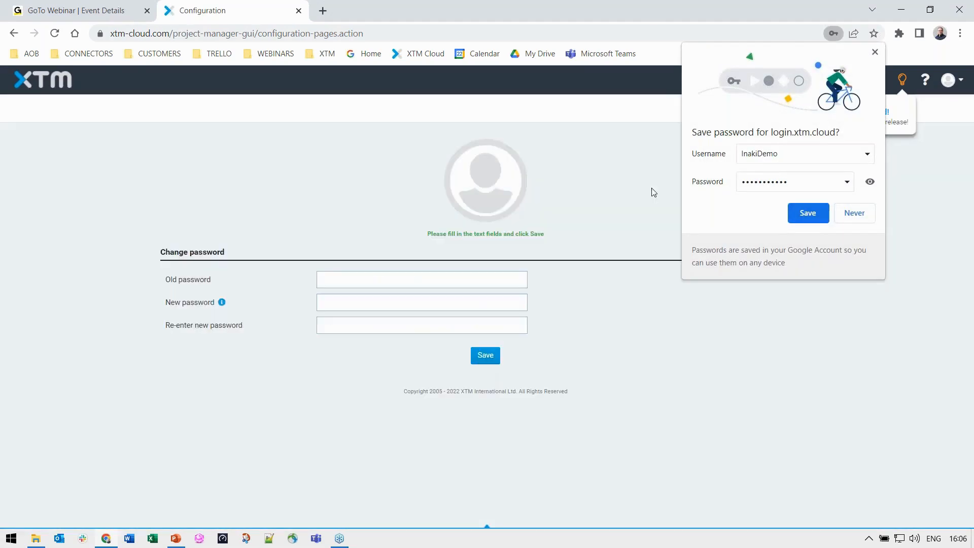
{"action": "left_click", "coordinate": [874, 52]}
{"action": "left_click", "coordinate": [376, 278]}
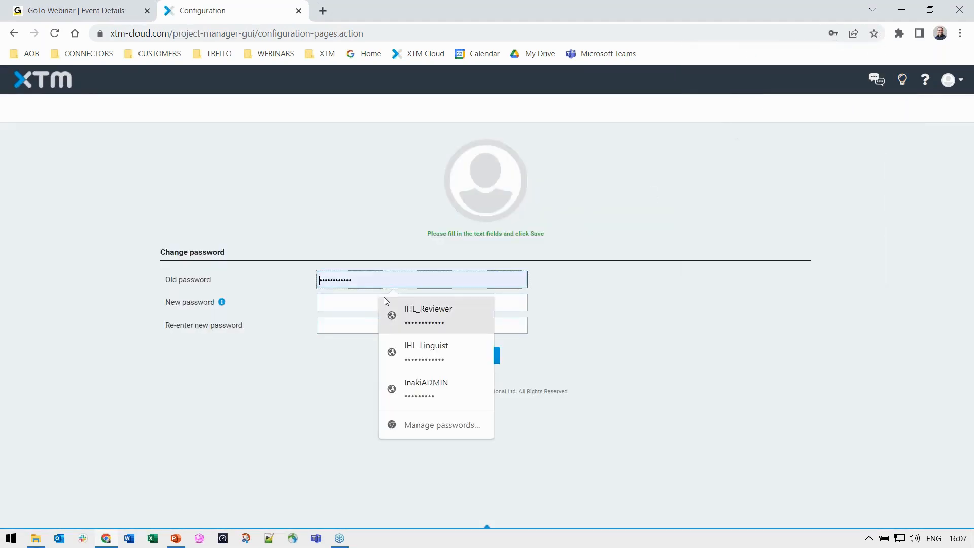
{"action": "type", "text": "xxxxx"}
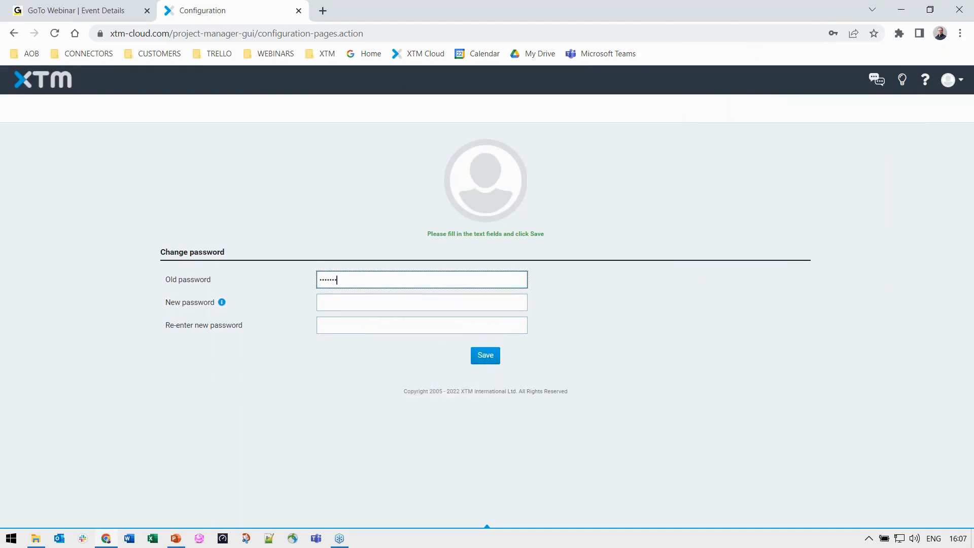
{"action": "left_click", "coordinate": [385, 302]}
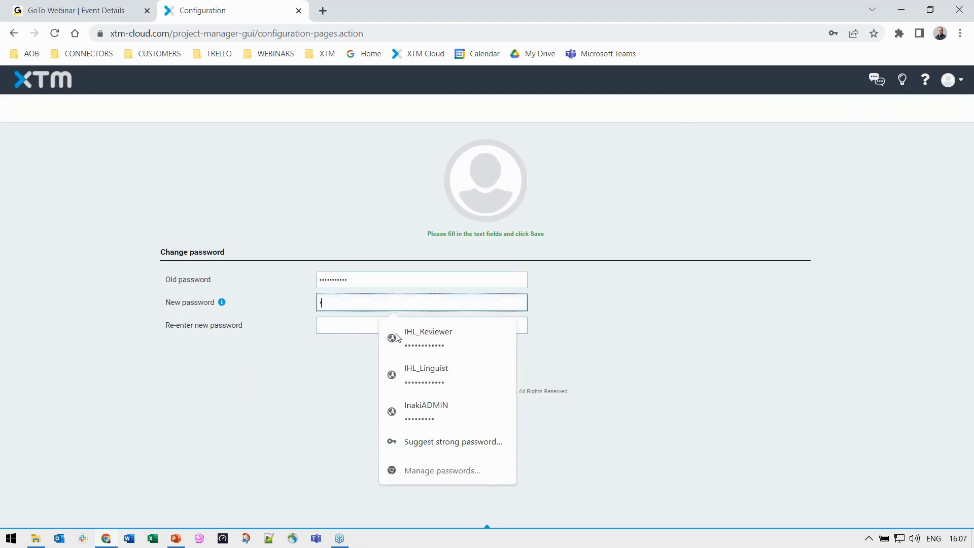
{"action": "type", "text": "xxxxxxxxx"}
{"action": "key", "text": "Tab"}
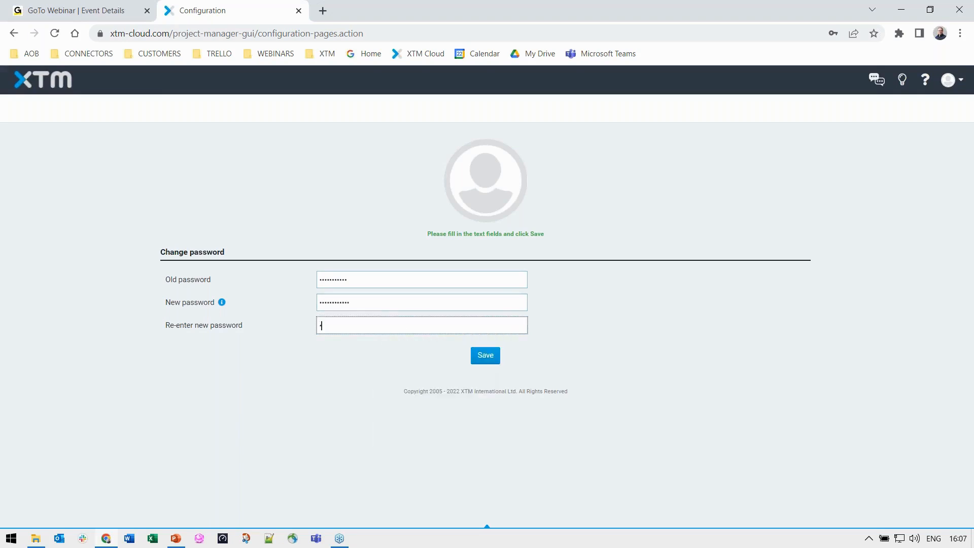
{"action": "type", "text": "xxxxxxxx"}
{"action": "left_click", "coordinate": [488, 357]}
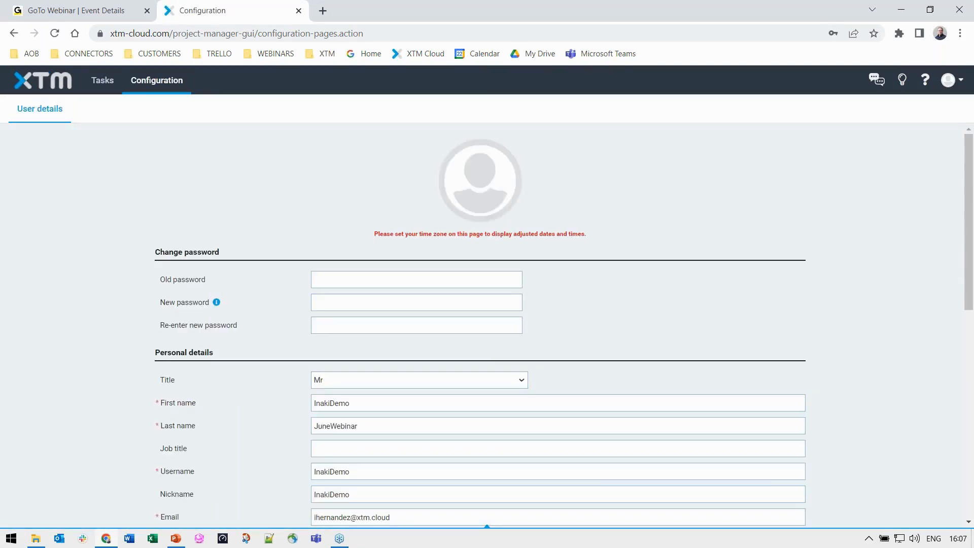
Set and save the user's time zone as (UTC) Dublin, Edinburgh, Lisbon, London, and show the active tasks.
{"action": "scroll", "coordinate": [488, 325], "scroll_direction": "down", "scroll_amount": 6}
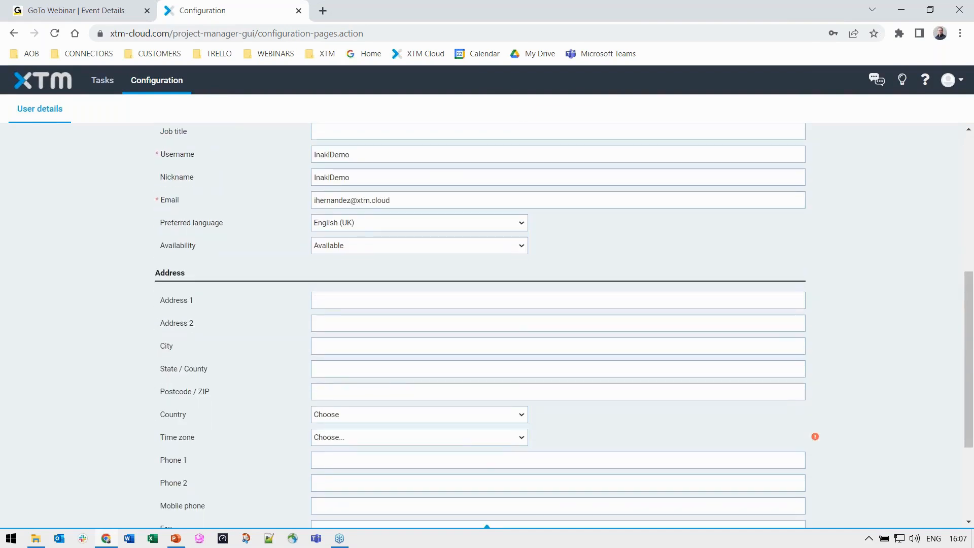
{"action": "left_click", "coordinate": [458, 437]}
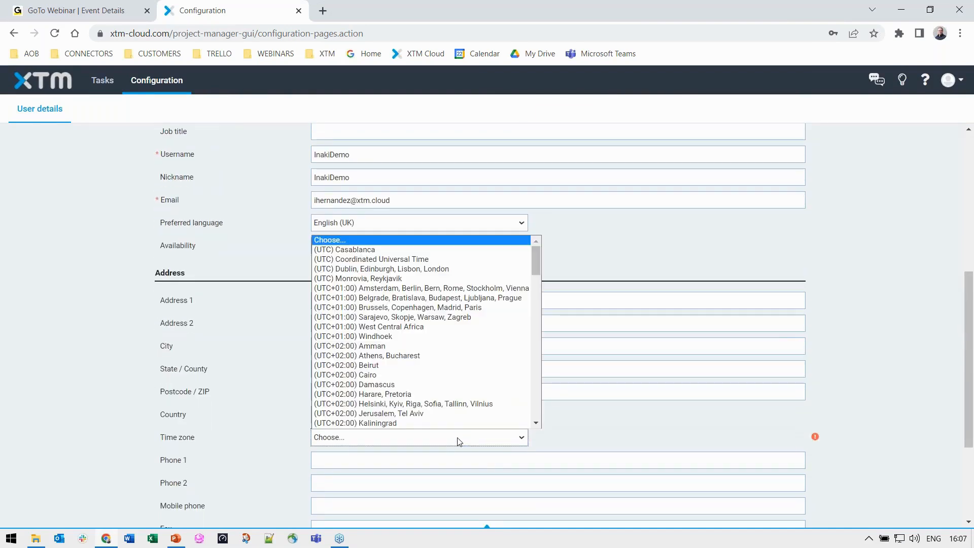
{"action": "left_click", "coordinate": [422, 269]}
{"action": "scroll", "coordinate": [843, 370], "scroll_direction": "down", "scroll_amount": 3}
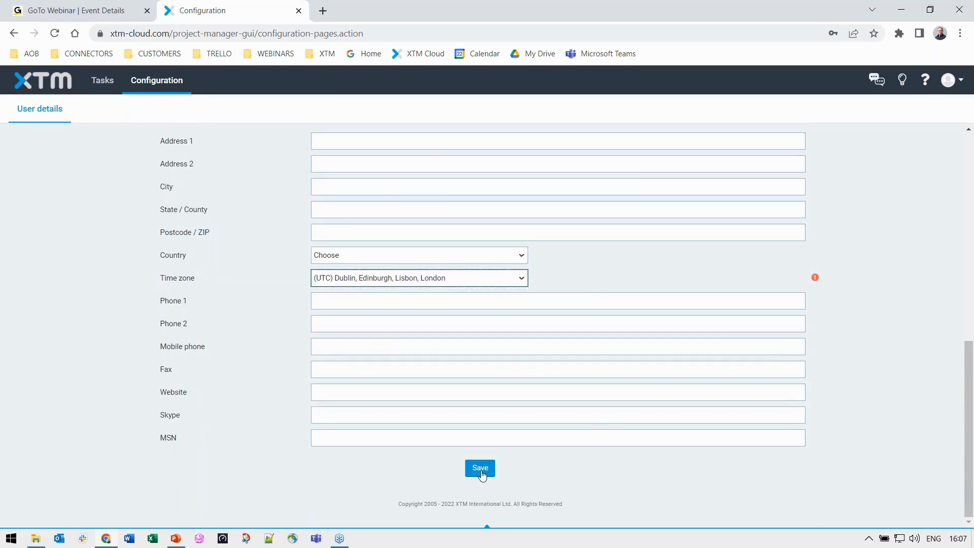
{"action": "left_click", "coordinate": [482, 470]}
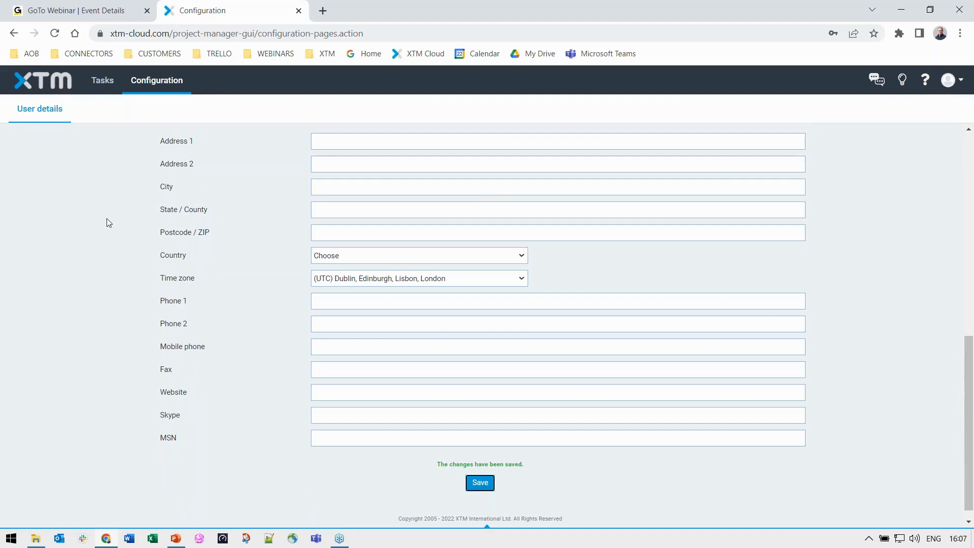
{"action": "left_click", "coordinate": [105, 86]}
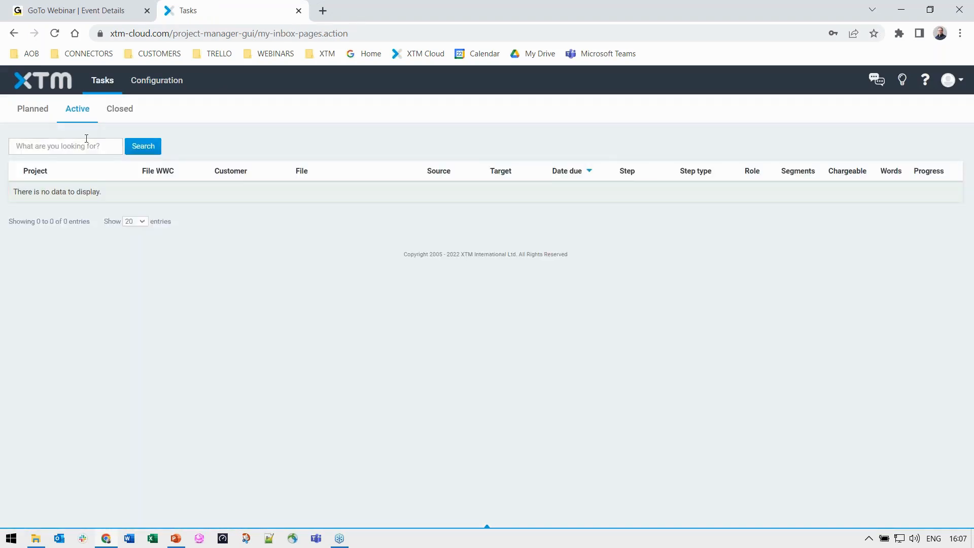
View the planned and the closed tasks, and log out of the linguist account.
{"action": "left_click", "coordinate": [23, 113]}
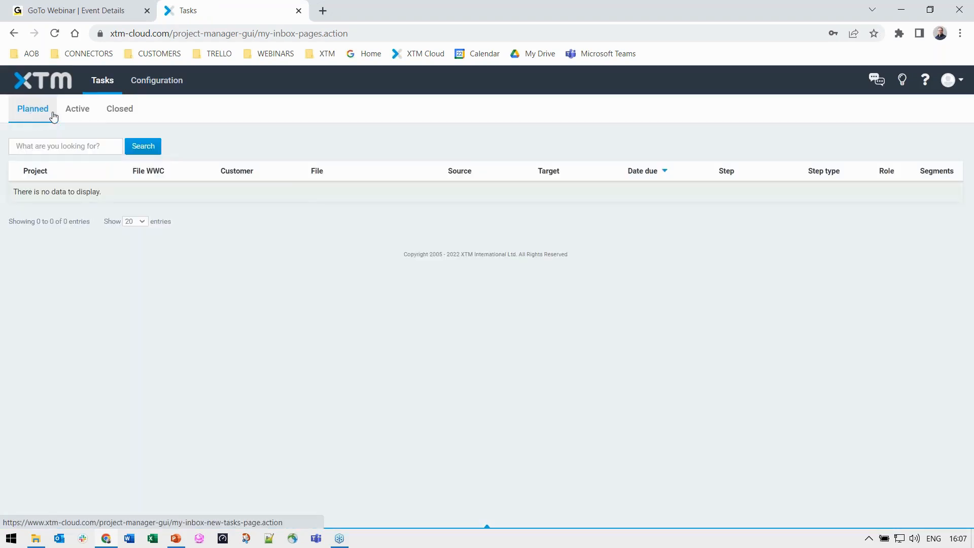
{"action": "left_click", "coordinate": [115, 112]}
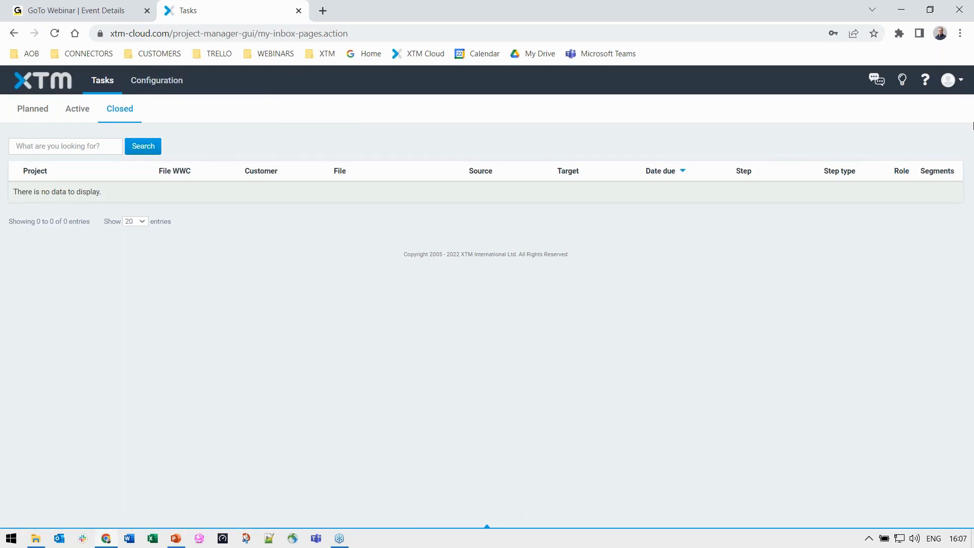
{"action": "left_click", "coordinate": [955, 86]}
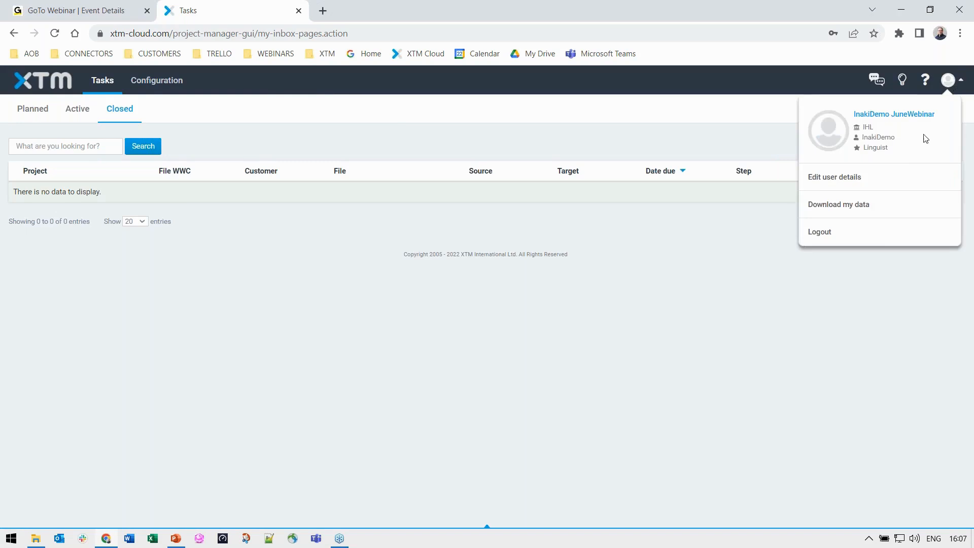
{"action": "left_click", "coordinate": [842, 234]}
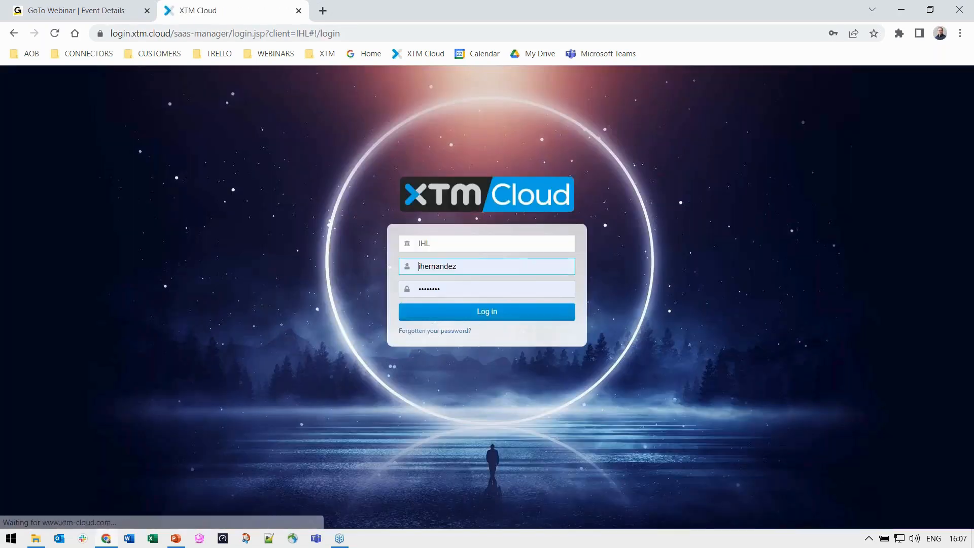
Replace the prefilled username with the administrator's username, enter the account password, and log in.
{"action": "left_click", "coordinate": [419, 266]}
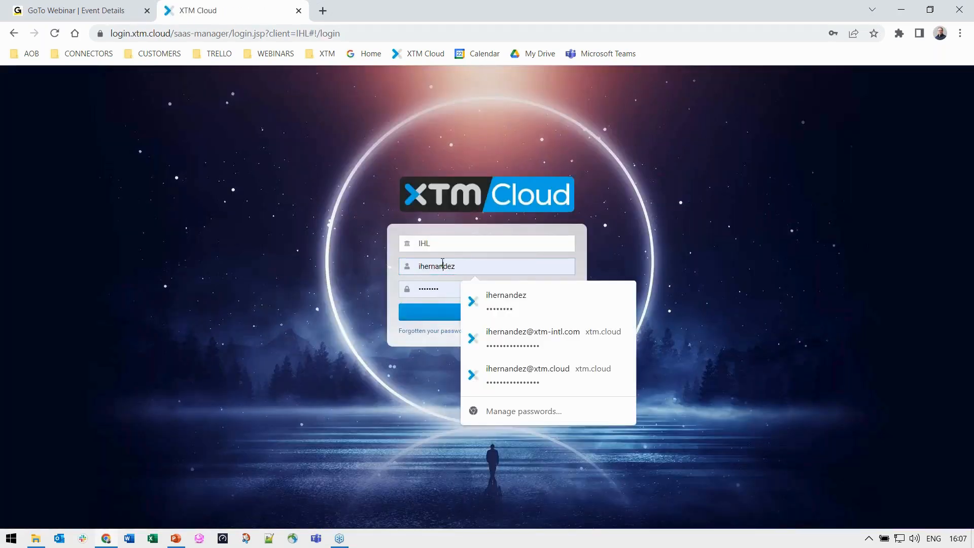
{"action": "type", "text": "Ina"}
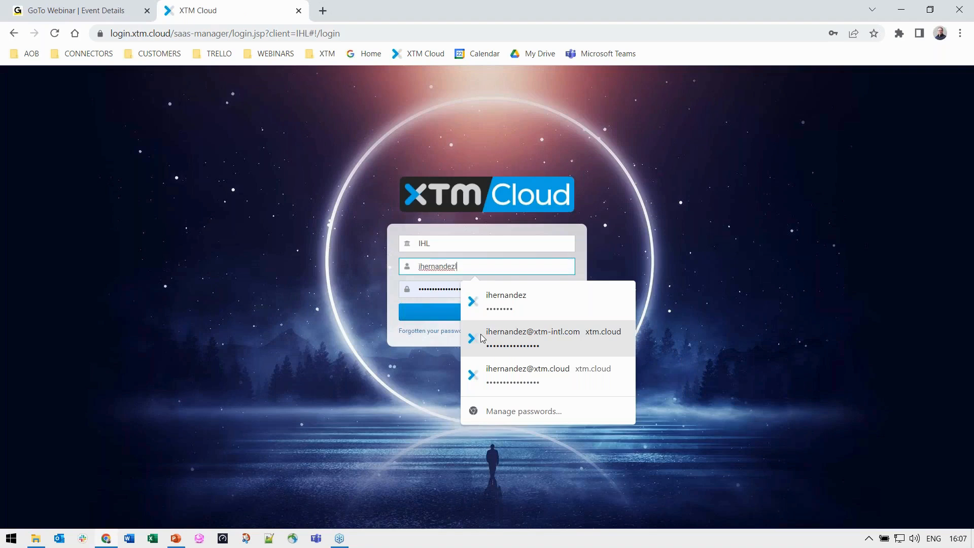
{"action": "key", "text": "BackSpace"}
{"action": "key", "text": "BackSpace"}
{"action": "key", "text": "BackSpace"}
{"action": "key", "text": "BackSpace"}
{"action": "key", "text": "BackSpace"}
{"action": "key", "text": "BackSpace"}
{"action": "key", "text": "BackSpace"}
{"action": "key", "text": "BackSpace"}
{"action": "key", "text": "BackSpace"}
{"action": "key", "text": "BackSpace"}
{"action": "key", "text": "BackSpace"}
{"action": "key", "text": "BackSpace"}
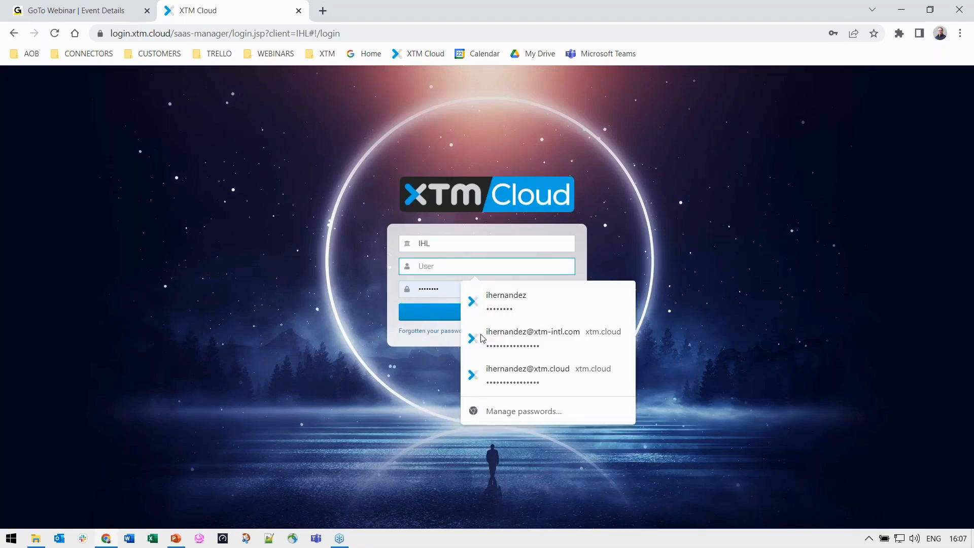
{"action": "type", "text": "Inaki"}
{"action": "key", "text": "Tab"}
{"action": "type", "text": "••••••••"}
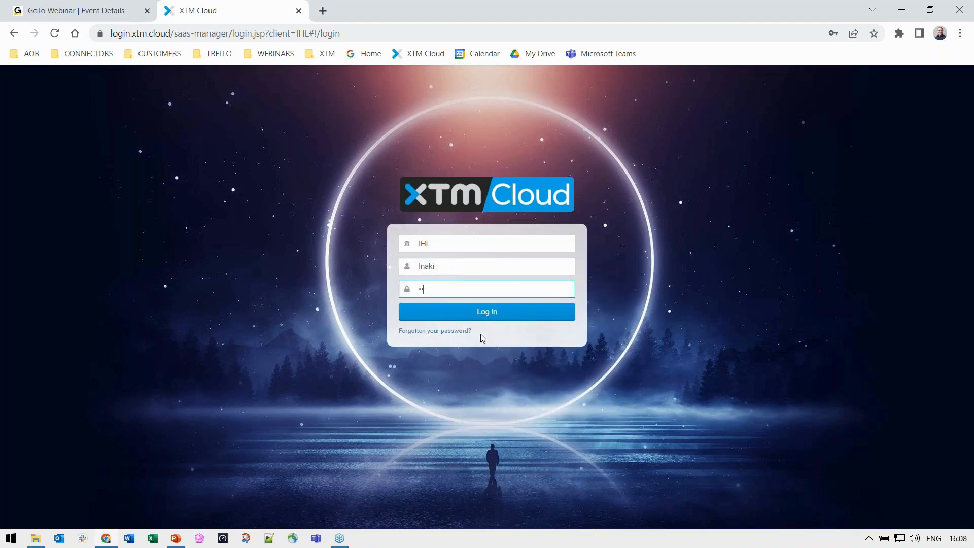
{"action": "type", "text": "••"}
{"action": "key", "text": "Return"}
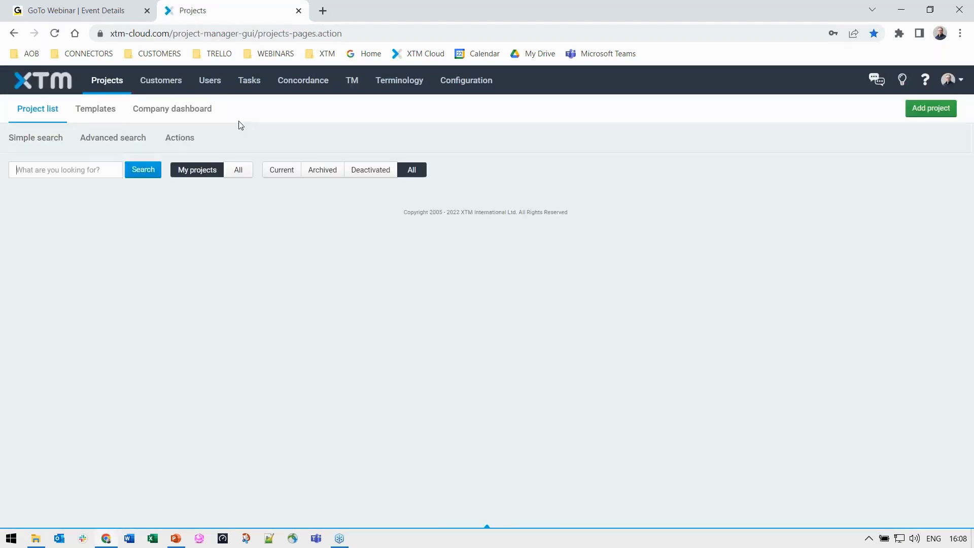
Open the user list, view the details of the second listed user, and look through the list to its end.
{"action": "left_click", "coordinate": [212, 84]}
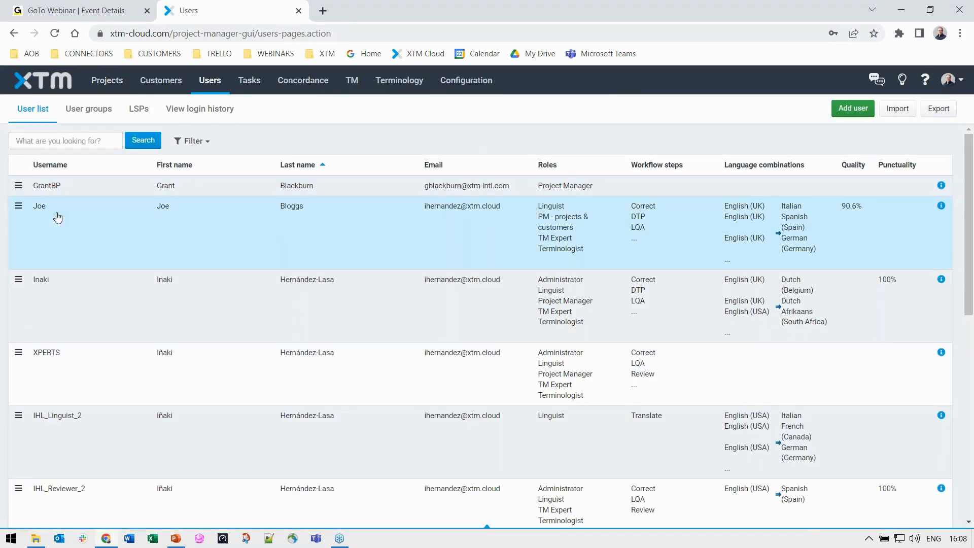
{"action": "left_click", "coordinate": [58, 217]}
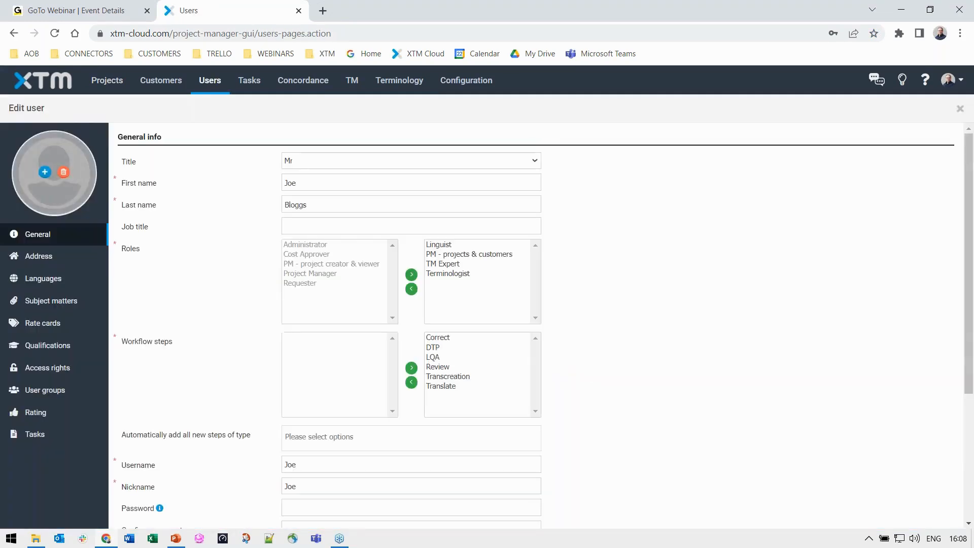
{"action": "left_click", "coordinate": [224, 85]}
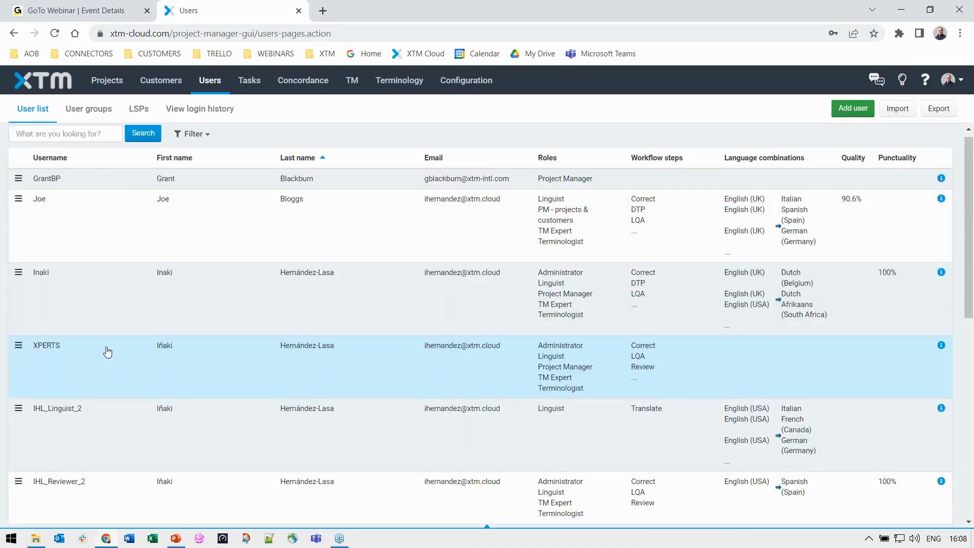
{"action": "scroll", "coordinate": [96, 360], "scroll_direction": "down", "scroll_amount": 1}
{"action": "scroll", "coordinate": [101, 396], "scroll_direction": "down", "scroll_amount": 1}
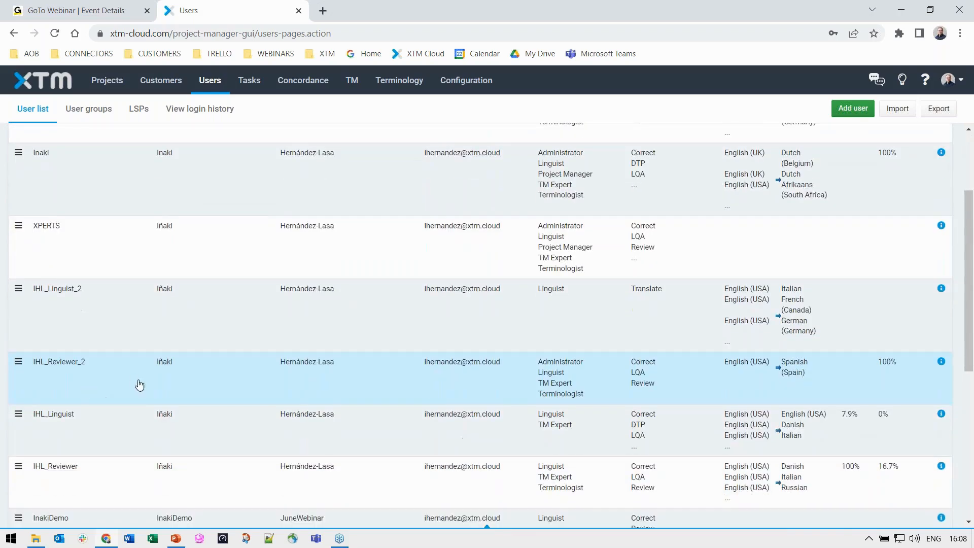
{"action": "scroll", "coordinate": [101, 400], "scroll_direction": "down", "scroll_amount": 3}
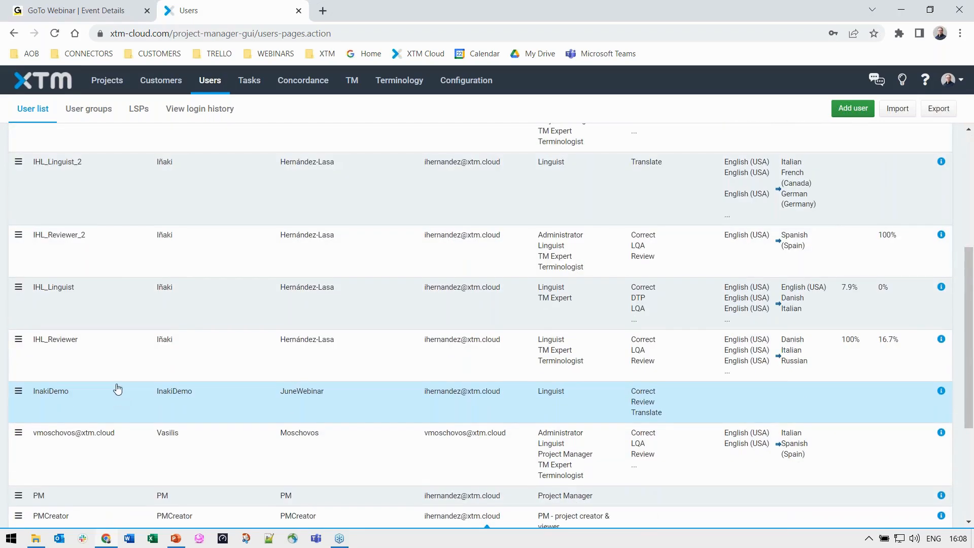
{"action": "scroll", "coordinate": [117, 387], "scroll_direction": "down", "scroll_amount": 1}
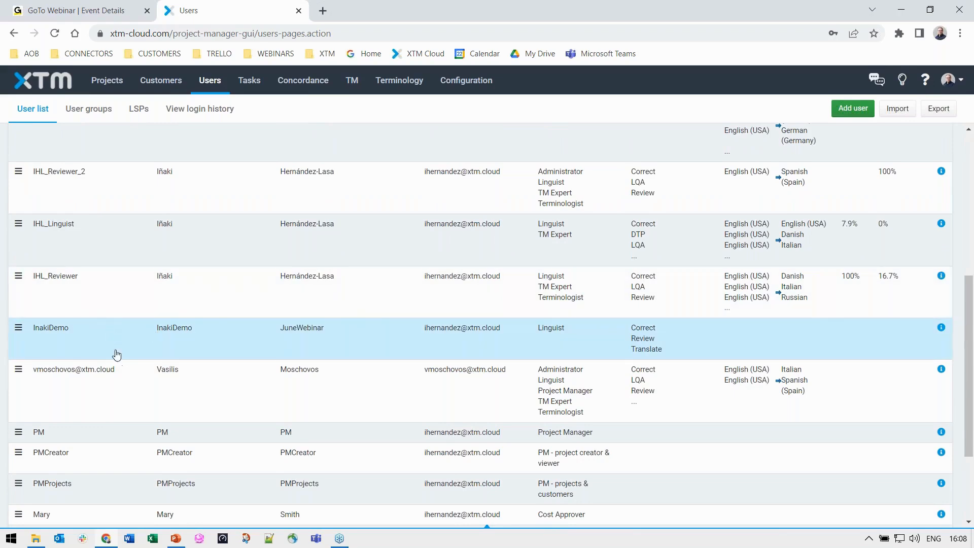
{"action": "scroll", "coordinate": [117, 354], "scroll_direction": "down", "scroll_amount": 2}
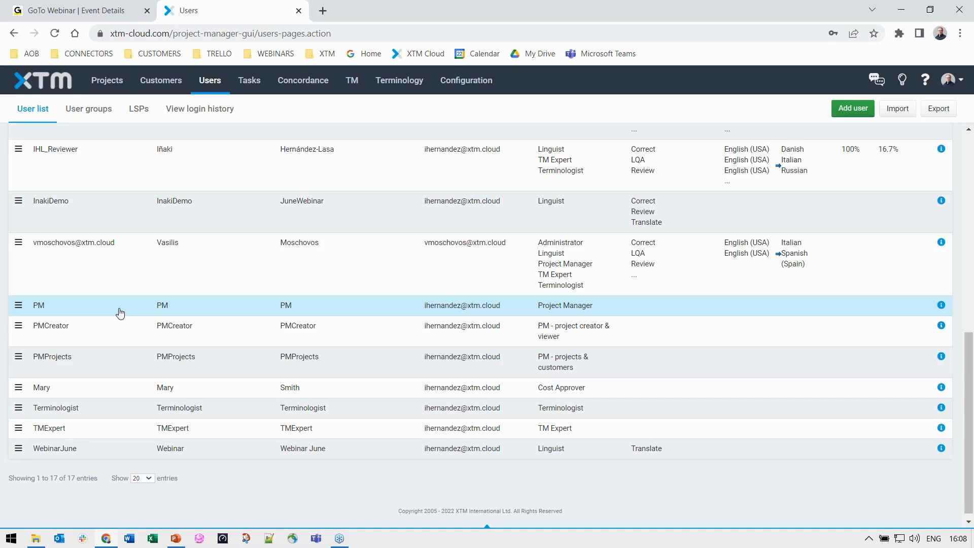
Log out of the administrator account and log in as the project manager with username PM and the account password.
{"action": "left_click", "coordinate": [957, 80]}
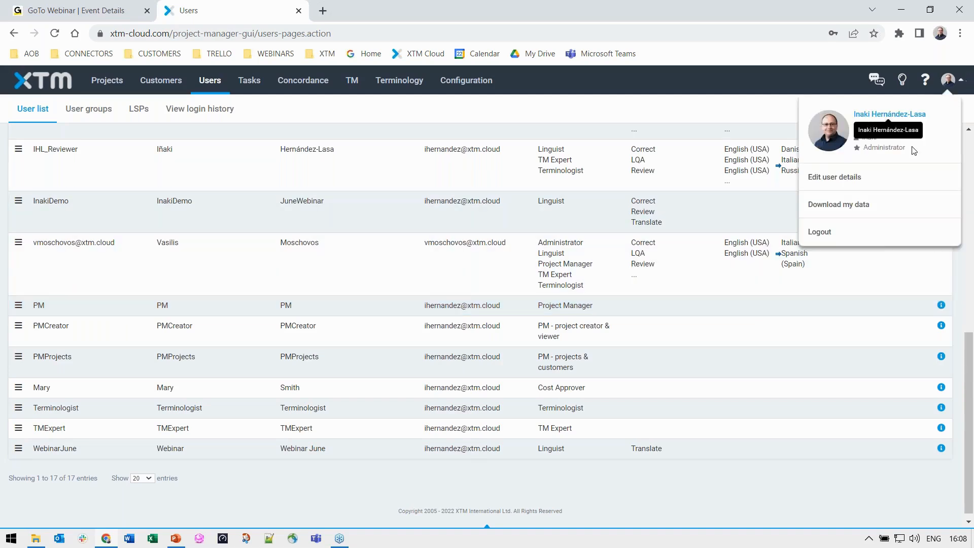
{"action": "left_click", "coordinate": [855, 231]}
{"action": "left_click", "coordinate": [467, 268]}
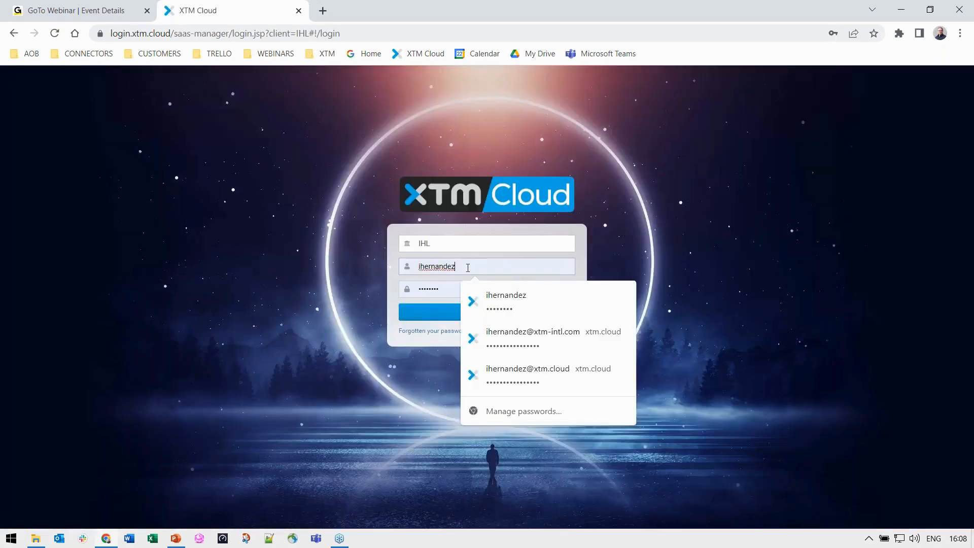
{"action": "key", "text": "ctrl+a"}
{"action": "type", "text": "P"}
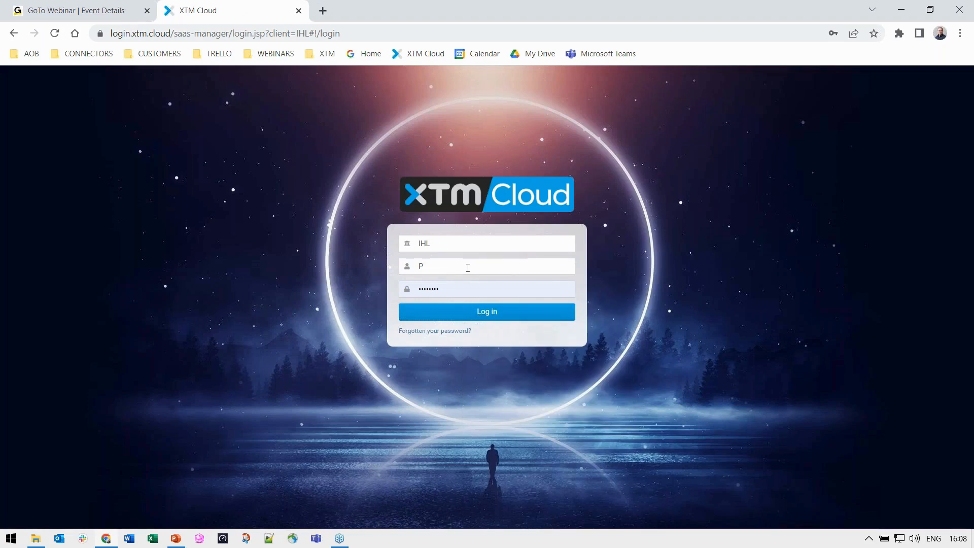
{"action": "type", "text": "M"}
{"action": "key", "text": "Tab"}
{"action": "type", "text": "p"}
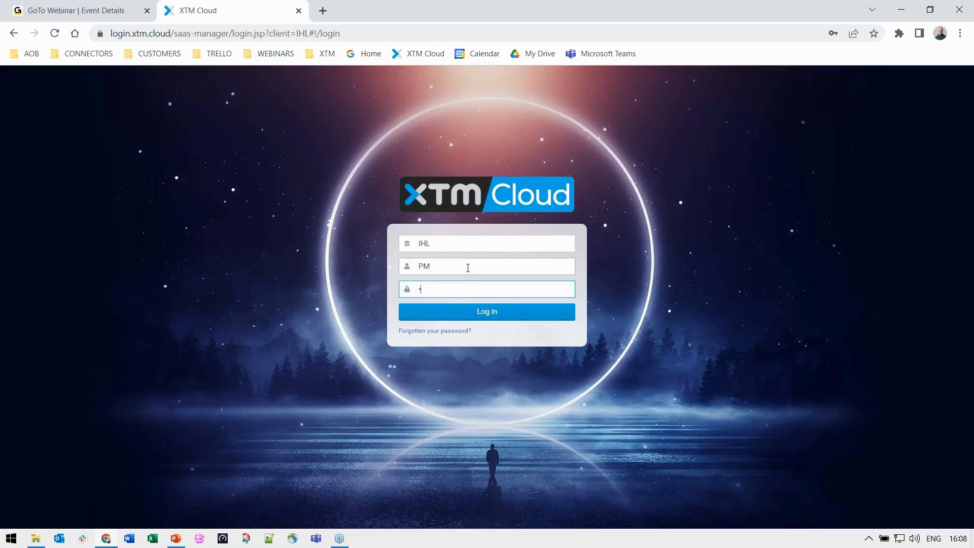
{"action": "type", "text": "••••"}
{"action": "key", "text": "Return"}
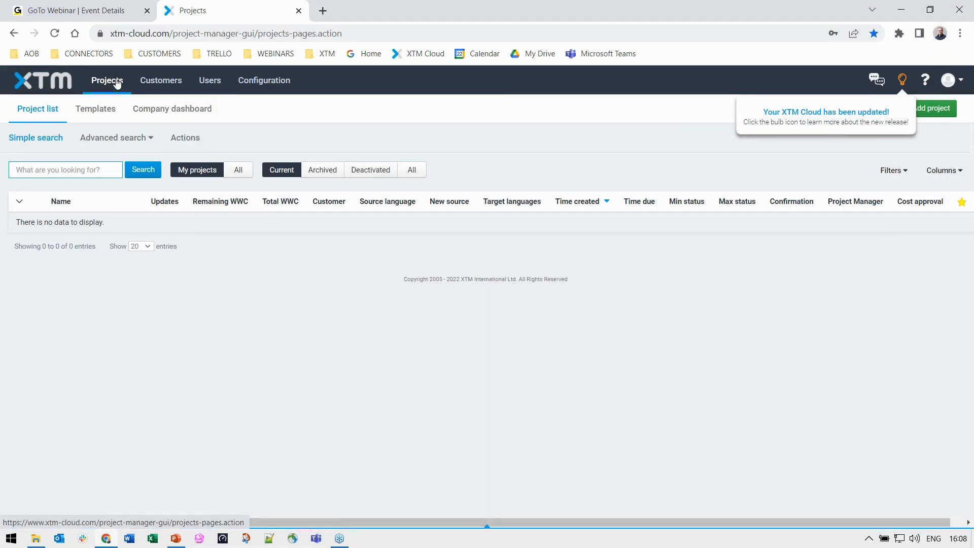
View the customer list, and download the sample file for importing users from the user list.
{"action": "left_click", "coordinate": [168, 87]}
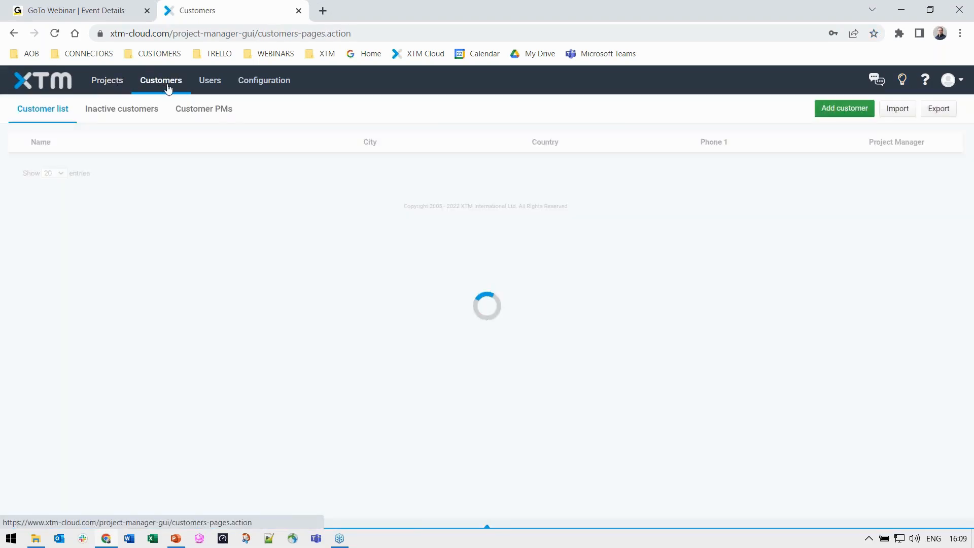
{"action": "left_click", "coordinate": [209, 87]}
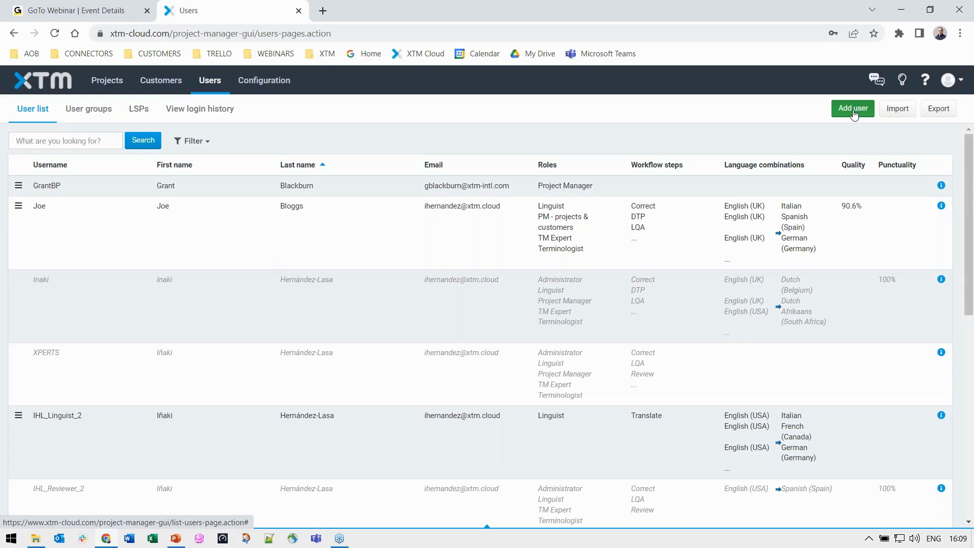
{"action": "left_click", "coordinate": [896, 109]}
{"action": "left_click", "coordinate": [491, 200]}
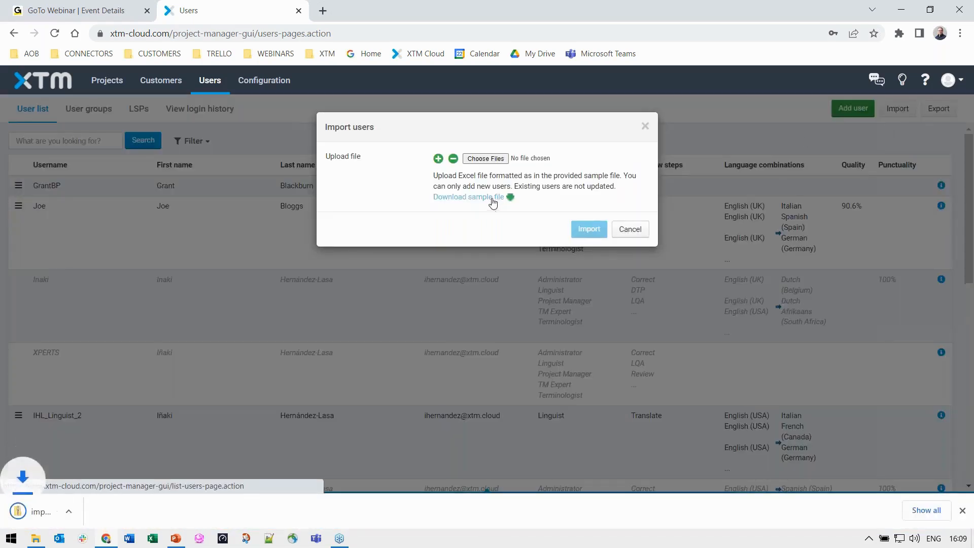
Open the users workbook from the downloaded importUsersSampleFile archive in a maximised Excel window and enable editing.
{"action": "left_click", "coordinate": [135, 512]}
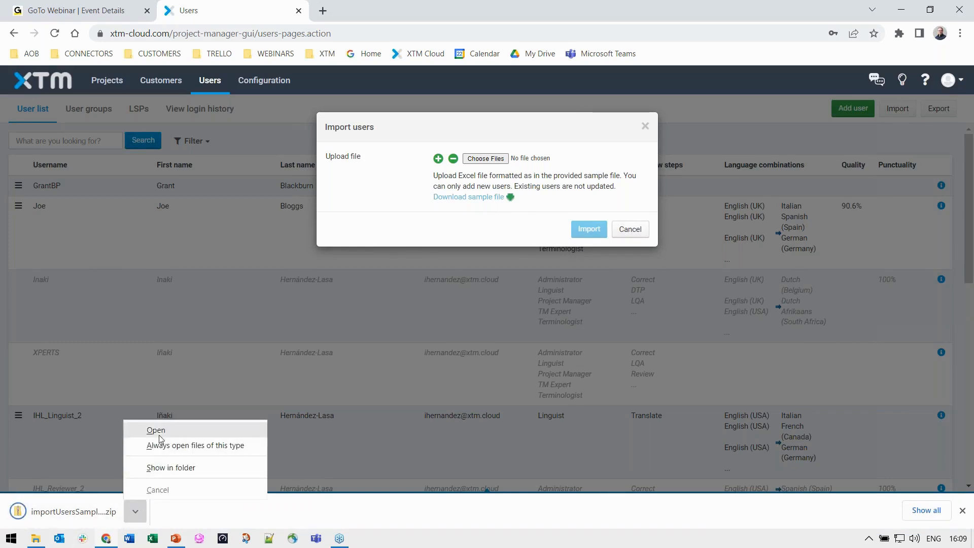
{"action": "left_click", "coordinate": [159, 436]}
{"action": "double_click", "coordinate": [256, 80]}
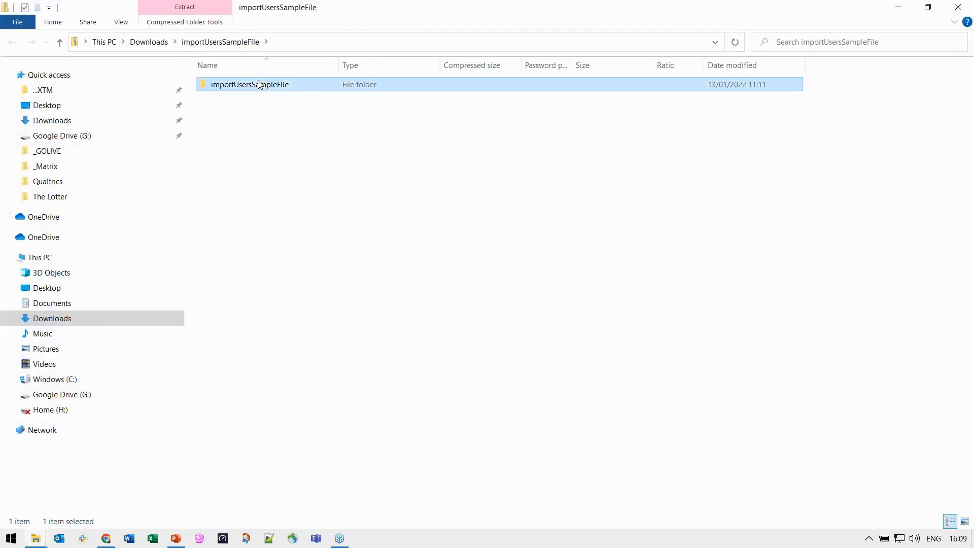
{"action": "double_click", "coordinate": [259, 84]}
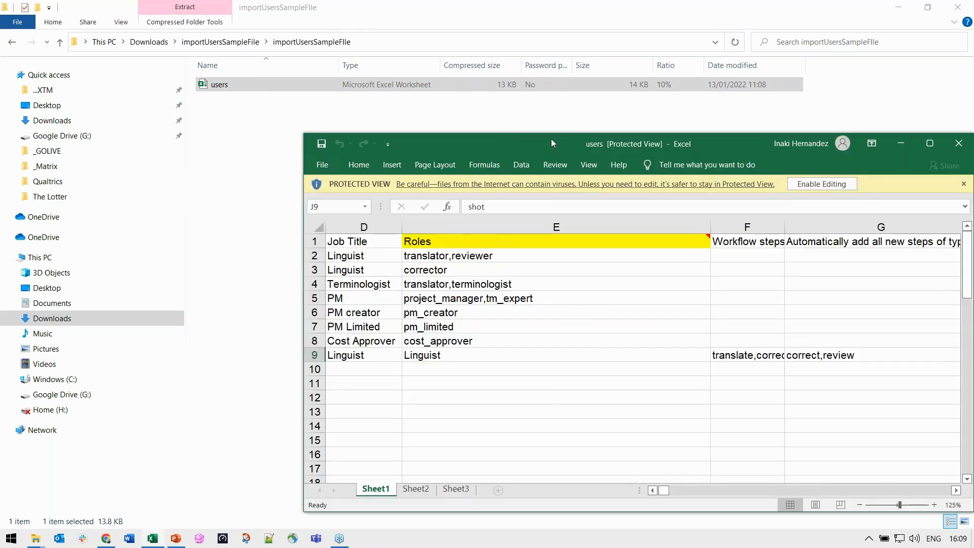
{"action": "double_click", "coordinate": [551, 139]}
{"action": "left_click", "coordinate": [518, 51]}
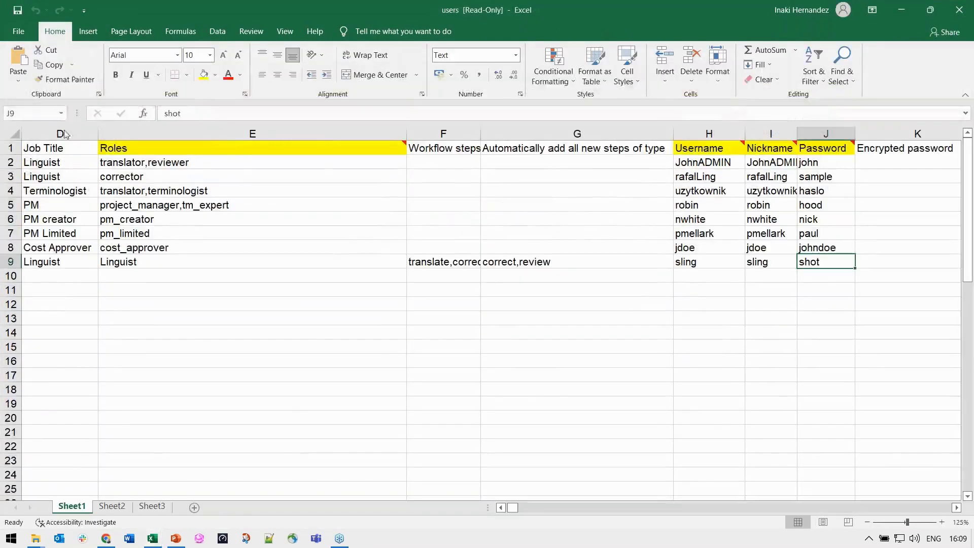
Examine the sample sheet's Job Title, Roles, Workflow steps, Username, Nickname and Password columns and its rows.
{"action": "left_click", "coordinate": [64, 134]}
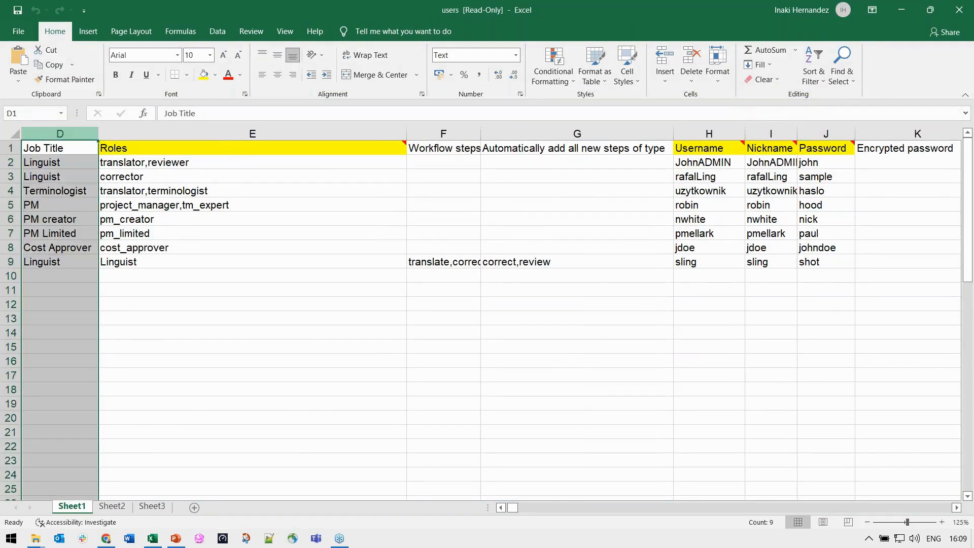
{"action": "left_click", "coordinate": [141, 133]}
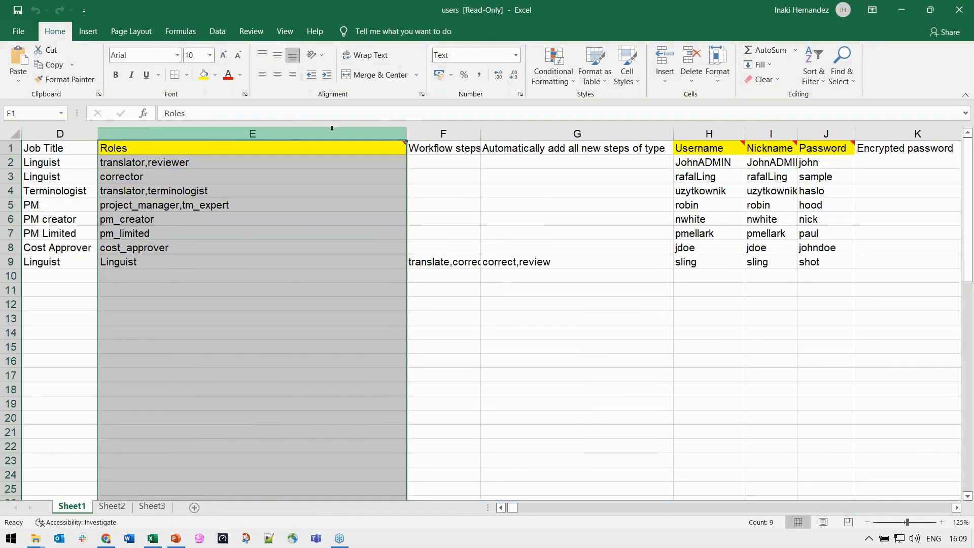
{"action": "left_click", "coordinate": [442, 134]}
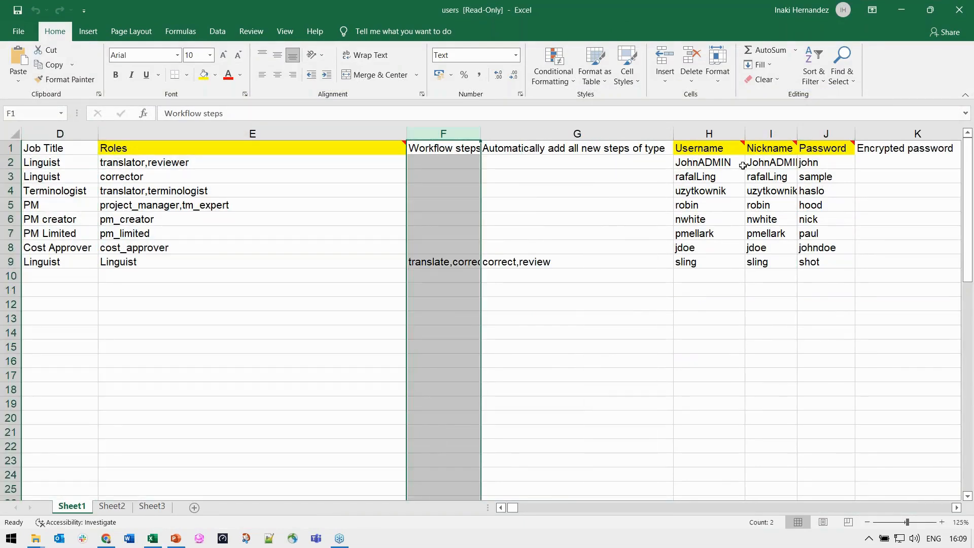
{"action": "left_click", "coordinate": [711, 134]}
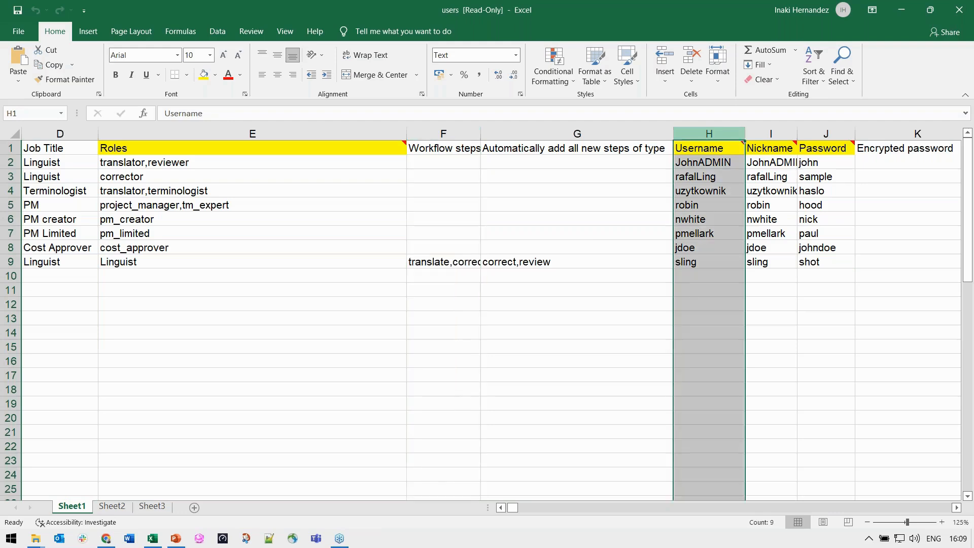
{"action": "left_click", "coordinate": [773, 132]}
{"action": "left_click", "coordinate": [825, 133]}
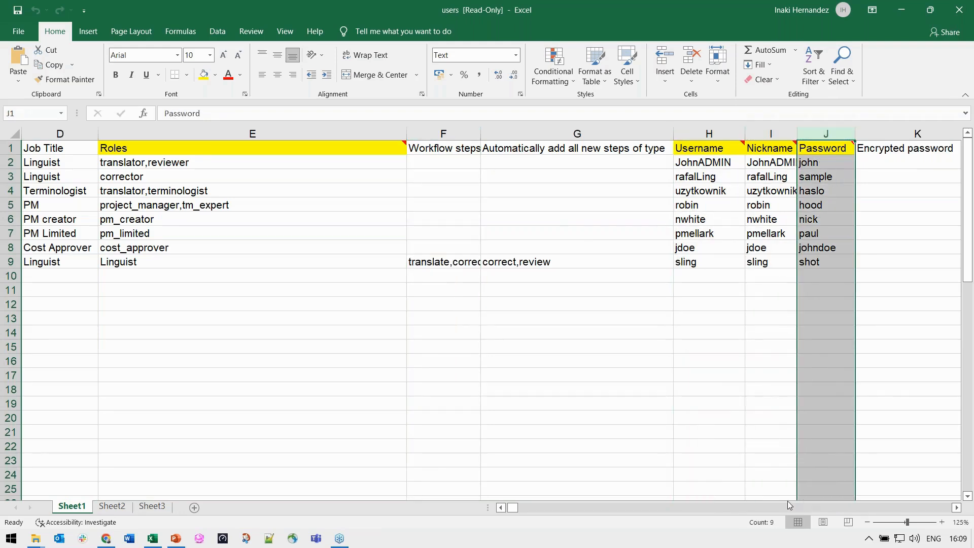
{"action": "scroll", "coordinate": [406, 341], "scroll_direction": "down", "scroll_amount": 1}
{"action": "scroll", "coordinate": [405, 340], "scroll_direction": "down", "scroll_amount": 3}
{"action": "scroll", "coordinate": [382, 358], "scroll_direction": "up", "scroll_amount": 3}
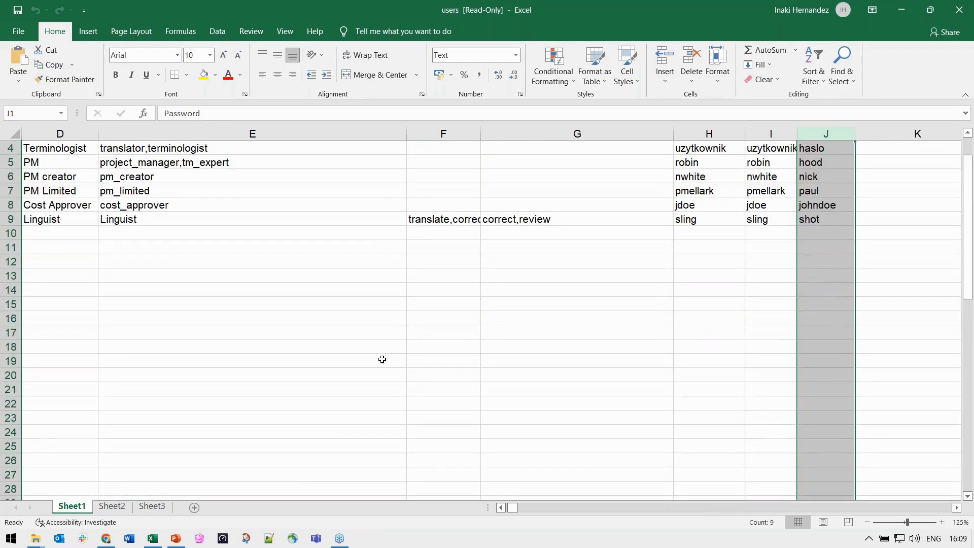
{"action": "scroll", "coordinate": [383, 359], "scroll_direction": "down", "scroll_amount": 3}
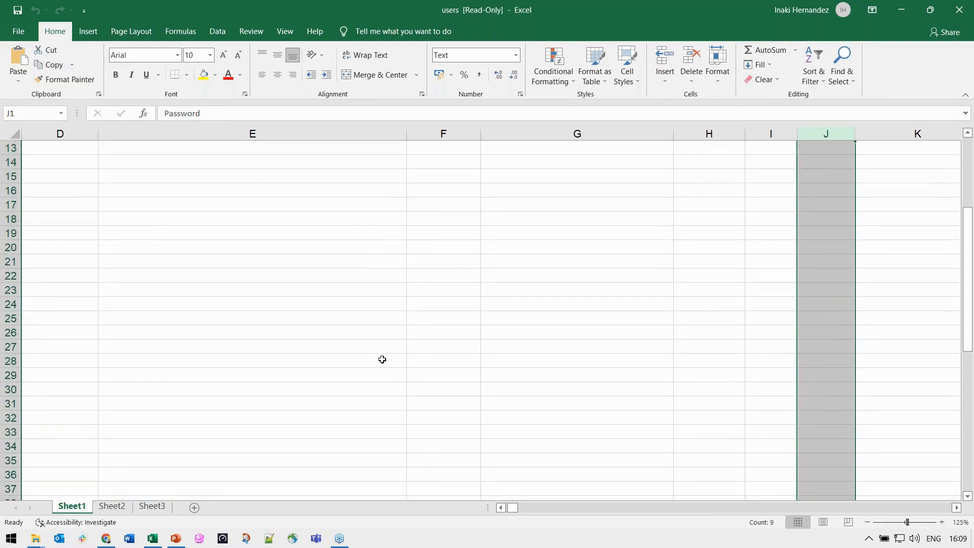
Finish reviewing the sample rows, close the users workbook and switch back to XTM Cloud in Chrome.
{"action": "scroll", "coordinate": [383, 359], "scroll_direction": "up", "scroll_amount": 4}
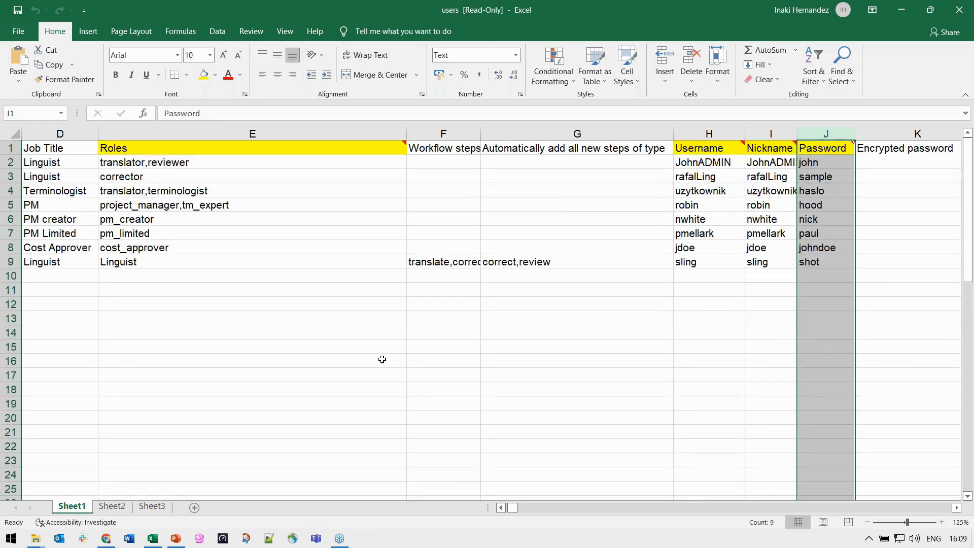
{"action": "scroll", "coordinate": [382, 359], "scroll_direction": "down", "scroll_amount": 1}
{"action": "scroll", "coordinate": [383, 359], "scroll_direction": "up", "scroll_amount": 1}
{"action": "scroll", "coordinate": [383, 359], "scroll_direction": "down", "scroll_amount": 1}
{"action": "scroll", "coordinate": [382, 360], "scroll_direction": "up", "scroll_amount": 1}
{"action": "left_click", "coordinate": [958, 10]}
{"action": "left_click", "coordinate": [106, 538]}
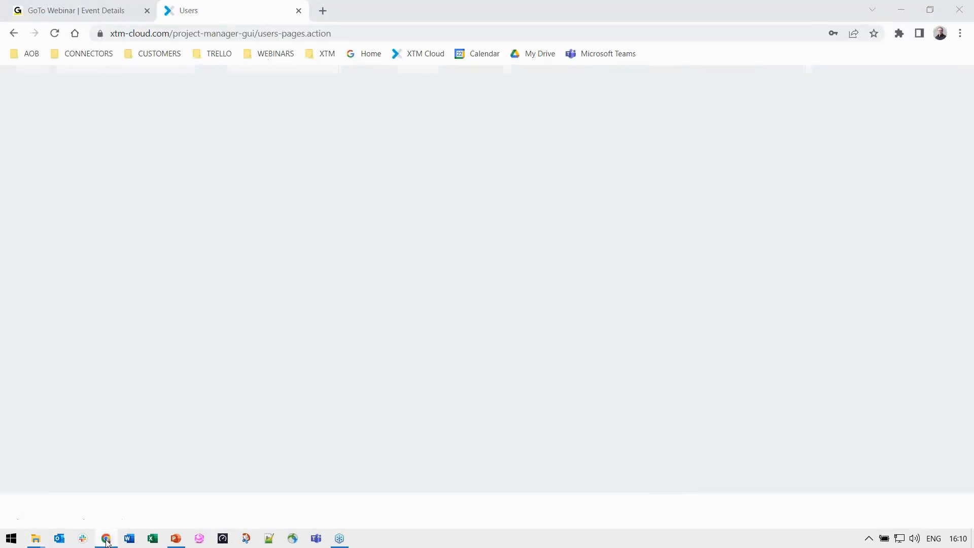
Reopen the Import users dialog from the user list to view its file upload option, and cancel the import.
{"action": "left_click", "coordinate": [631, 229]}
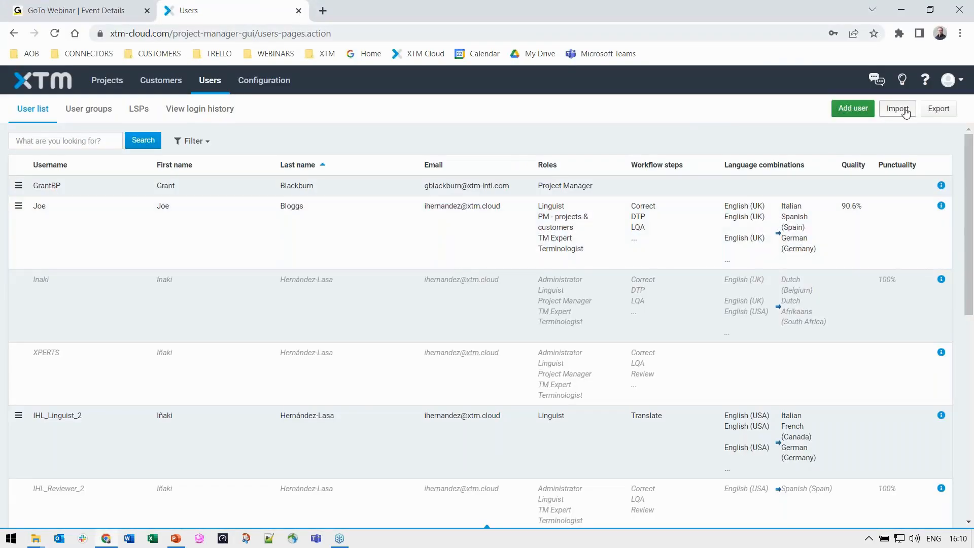
{"action": "left_click", "coordinate": [907, 111]}
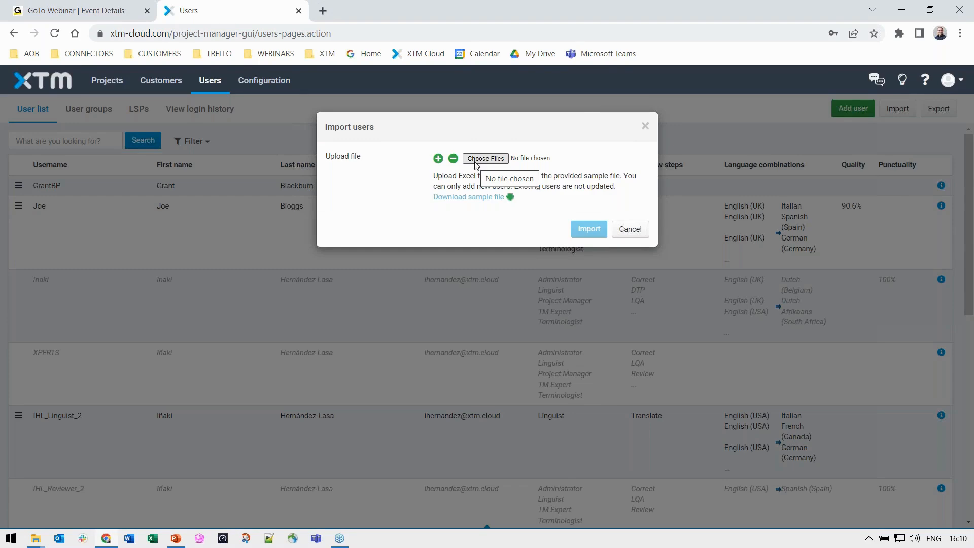
{"action": "left_click", "coordinate": [624, 229]}
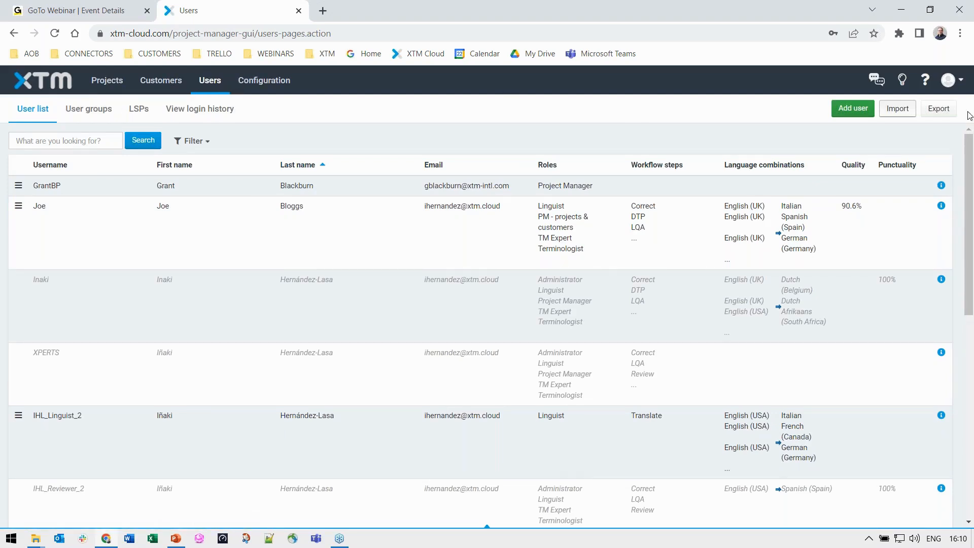
Log out of the project manager account and log in with username PMCreator and the account password.
{"action": "left_click", "coordinate": [956, 82]}
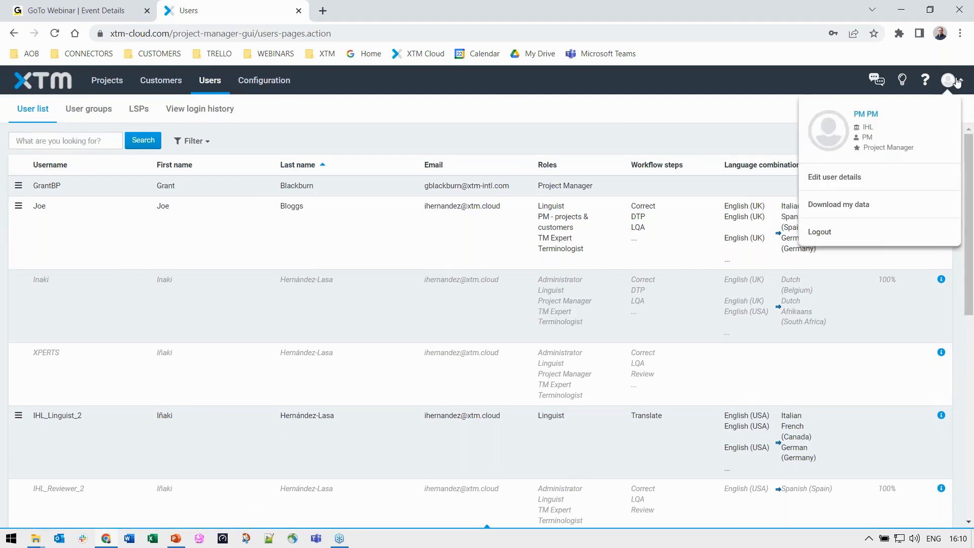
{"action": "left_click", "coordinate": [867, 233]}
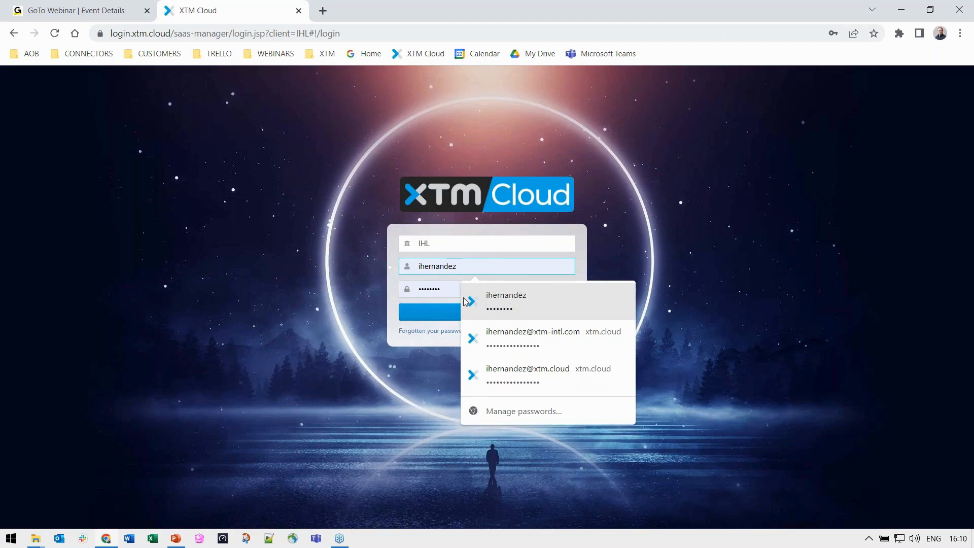
{"action": "type", "text": "PM"}
{"action": "key", "text": "BackSpace"}
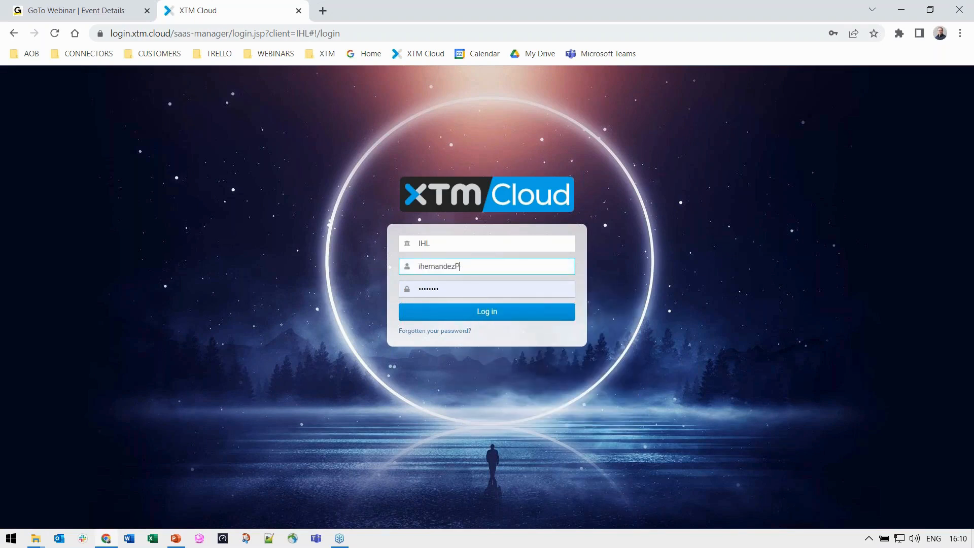
{"action": "key", "text": "ctrl+BackSpace"}
{"action": "type", "text": "PMCreator"}
{"action": "key", "text": "Tab"}
{"action": "type", "text": "••••••••••"}
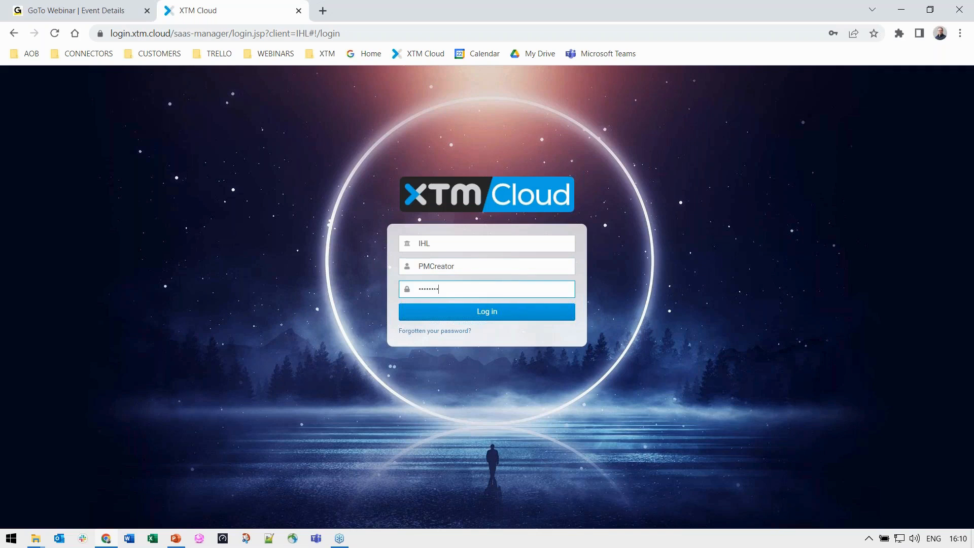
{"action": "key", "text": "Return"}
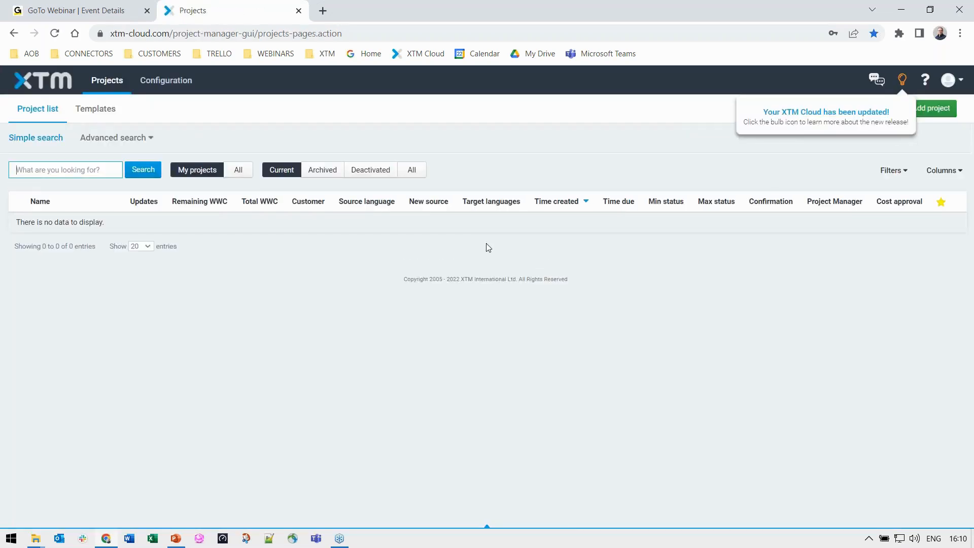
Dismiss the release update notice and log out of the PMCreator account.
{"action": "left_click", "coordinate": [963, 124]}
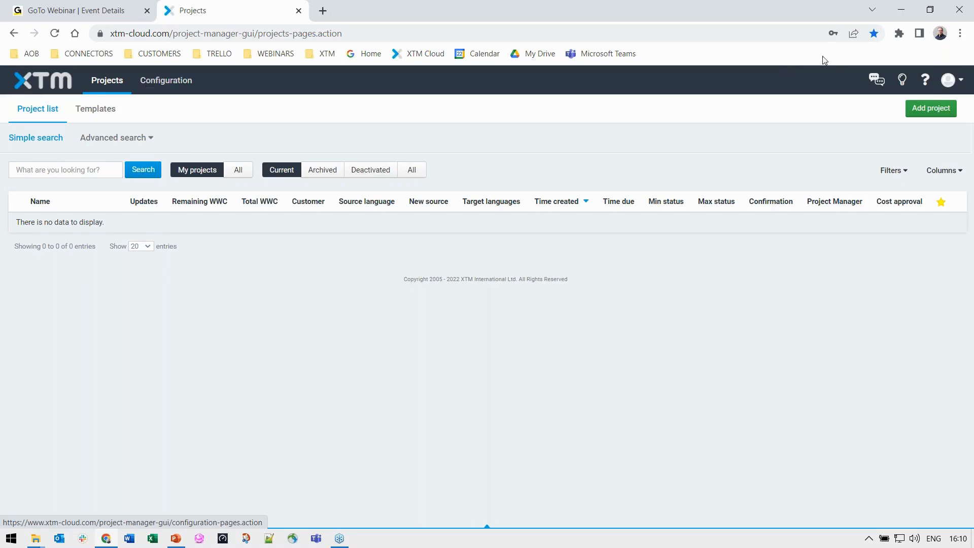
{"action": "left_click", "coordinate": [948, 82]}
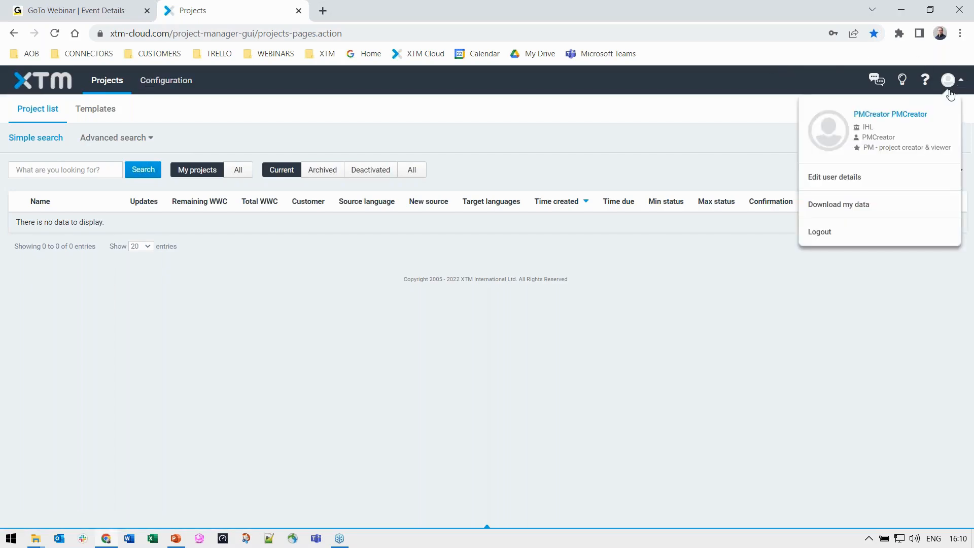
{"action": "left_click", "coordinate": [851, 234]}
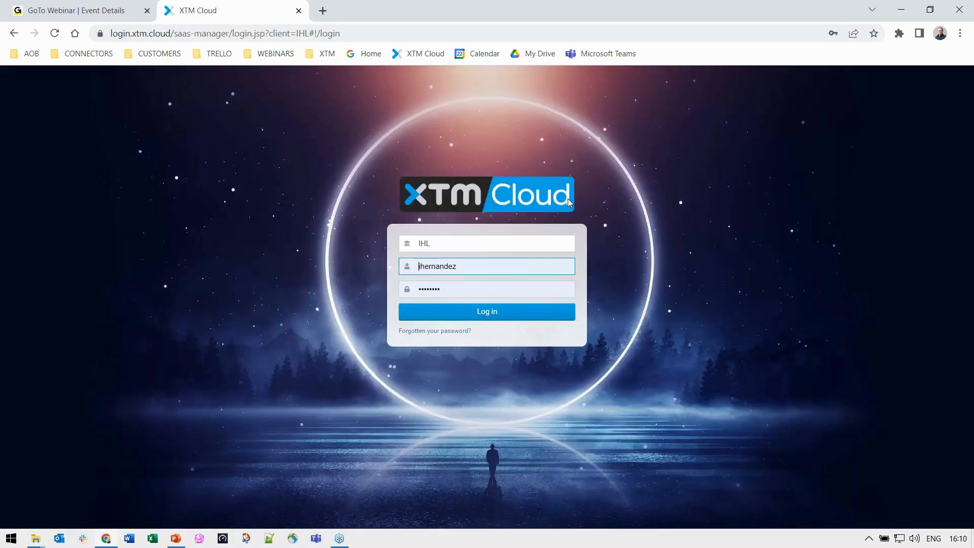
Log in to the IHL company with username PMProjects and the account password.
{"action": "double_click", "coordinate": [503, 268]}
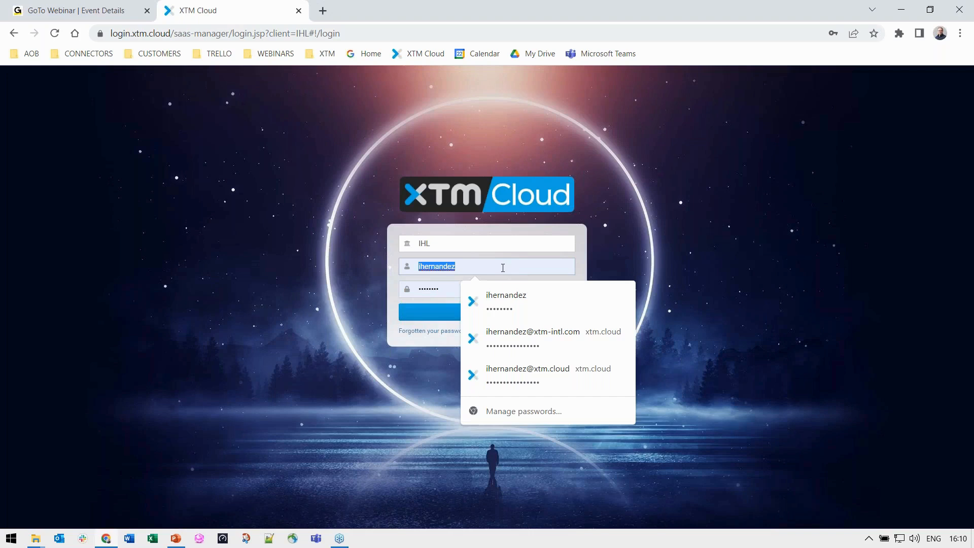
{"action": "type", "text": "PMPro"}
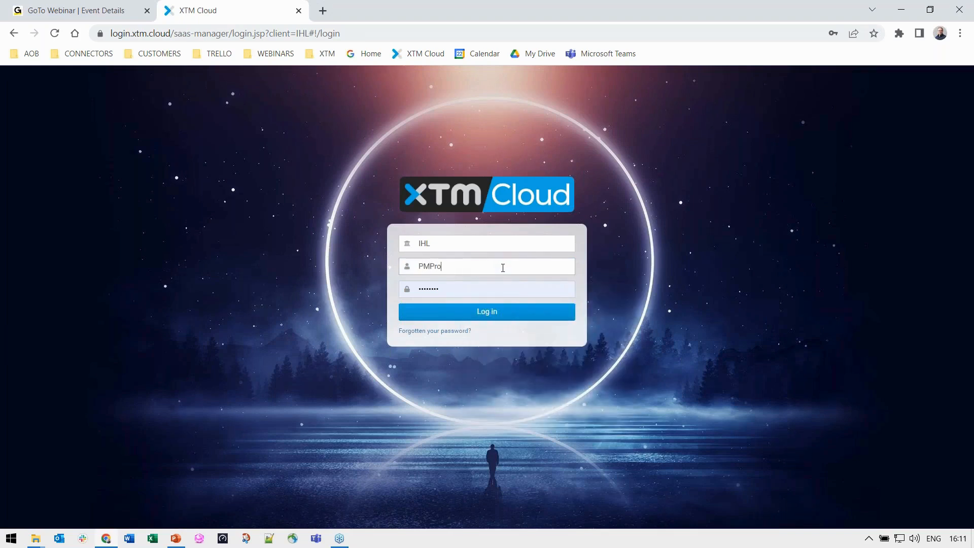
{"action": "type", "text": "jects"}
{"action": "key", "text": "Tab"}
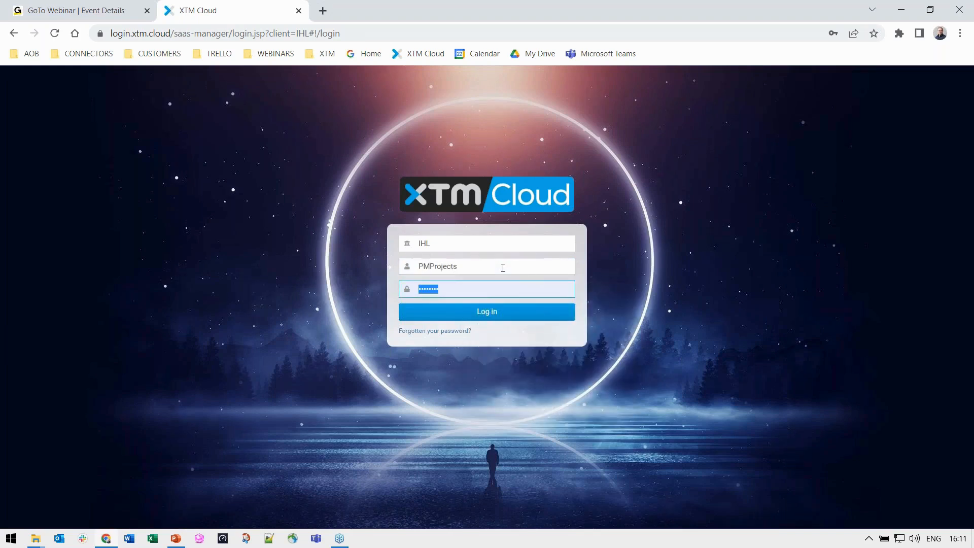
{"action": "type", "text": "***********"}
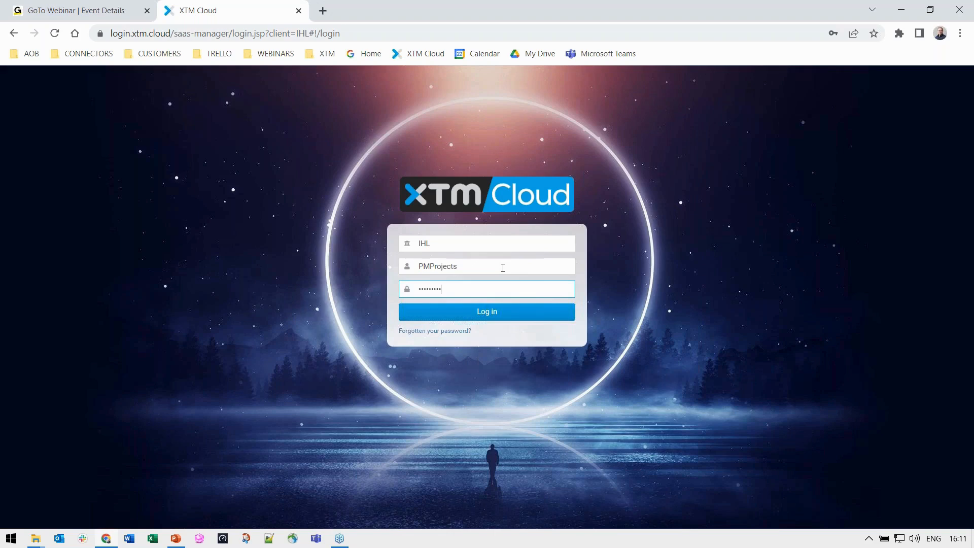
{"action": "key", "text": "Return"}
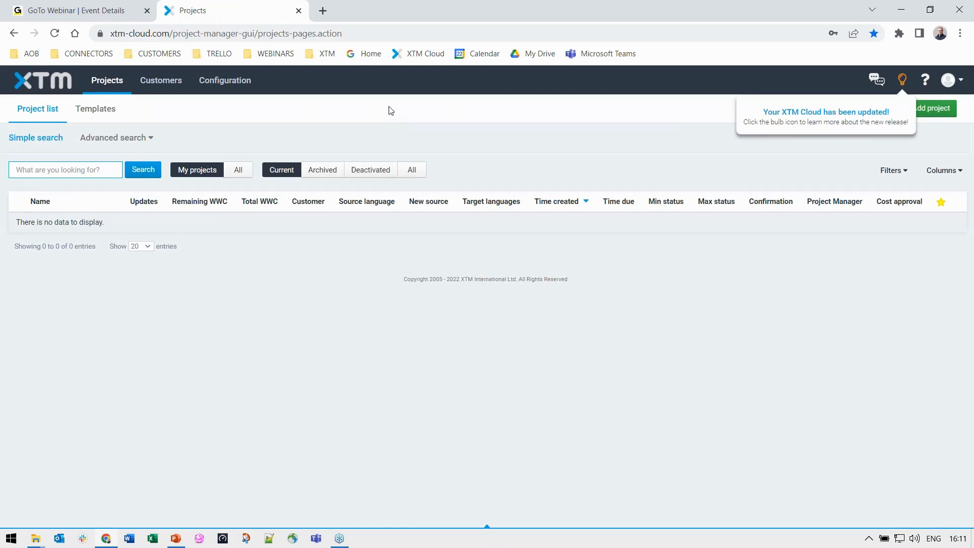
View the customer list available to the PMProjects account and log out.
{"action": "left_click", "coordinate": [173, 88]}
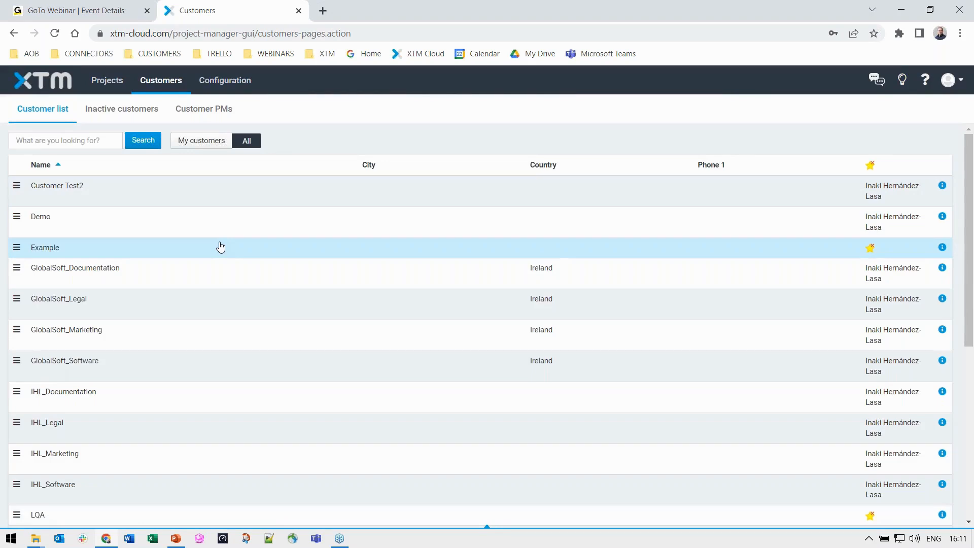
{"action": "left_click", "coordinate": [961, 83]}
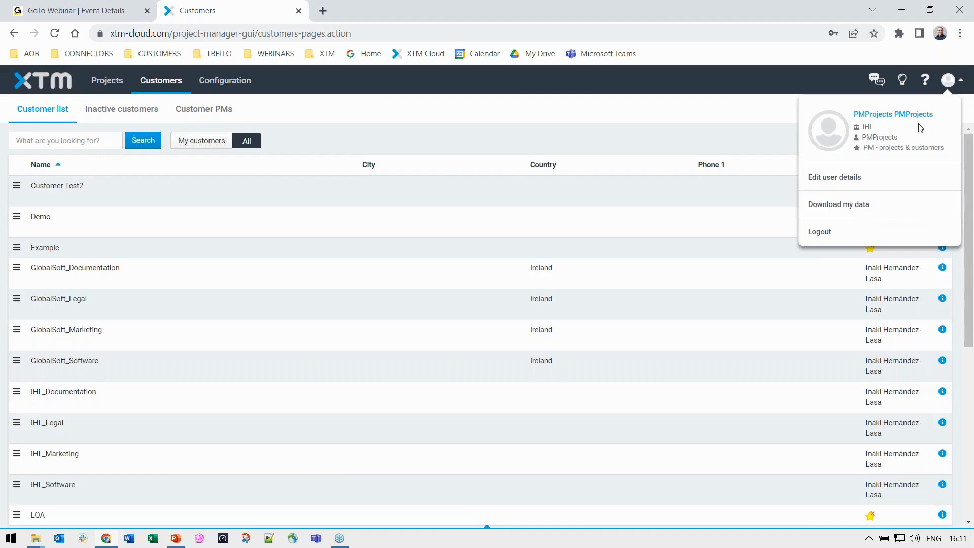
{"action": "left_click", "coordinate": [828, 235]}
Log in to the IHL company with username Terminologist and the account password.
{"action": "double_click", "coordinate": [492, 273]}
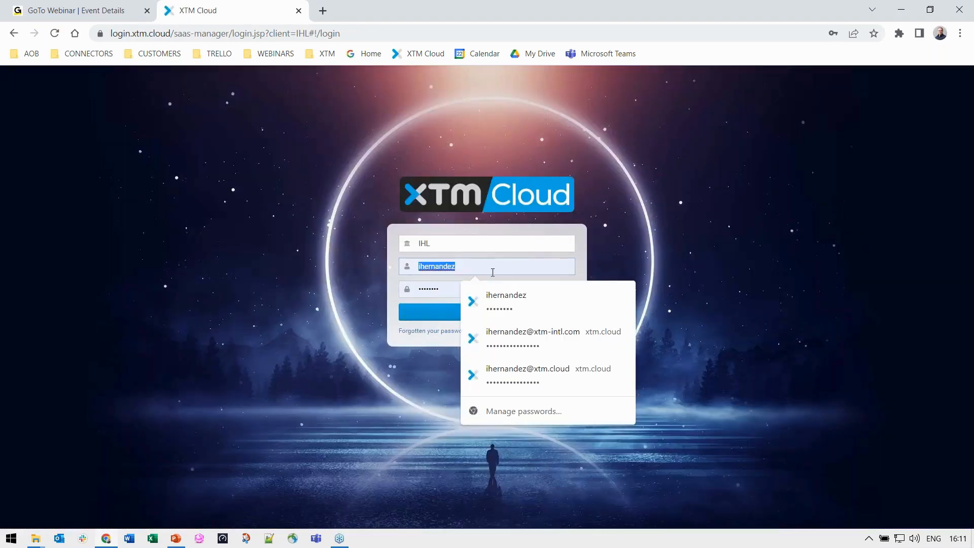
{"action": "type", "text": "Termin"}
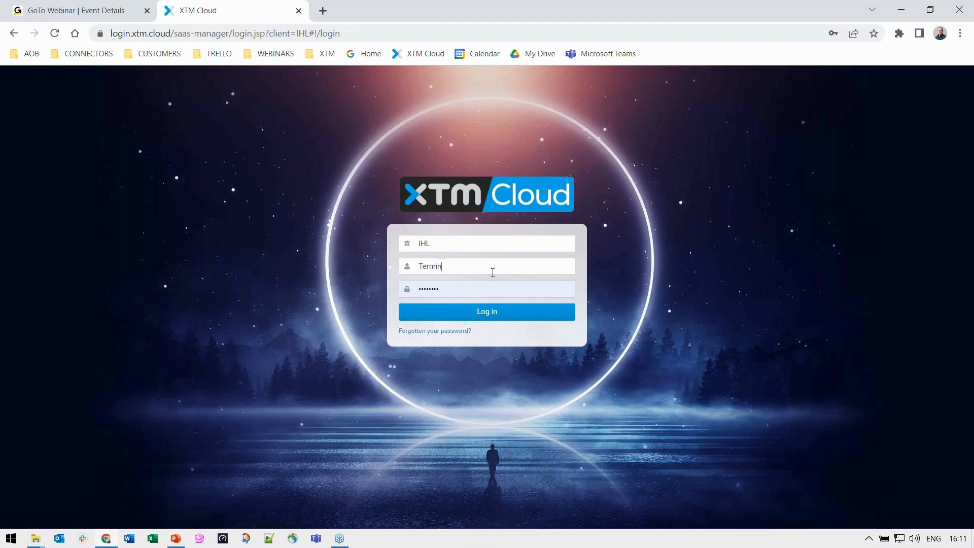
{"action": "type", "text": "ologist"}
{"action": "key", "text": "Tab"}
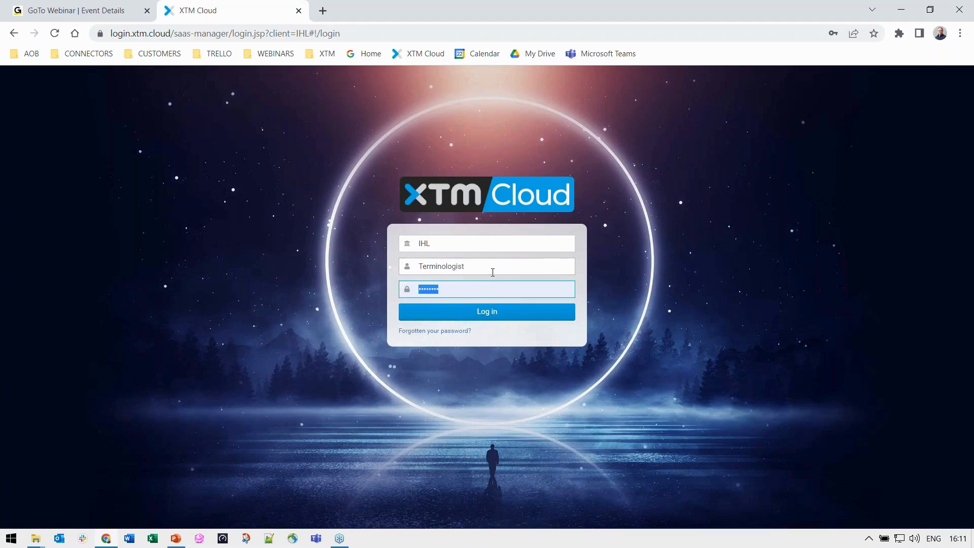
{"action": "type", "text": "•••••••••"}
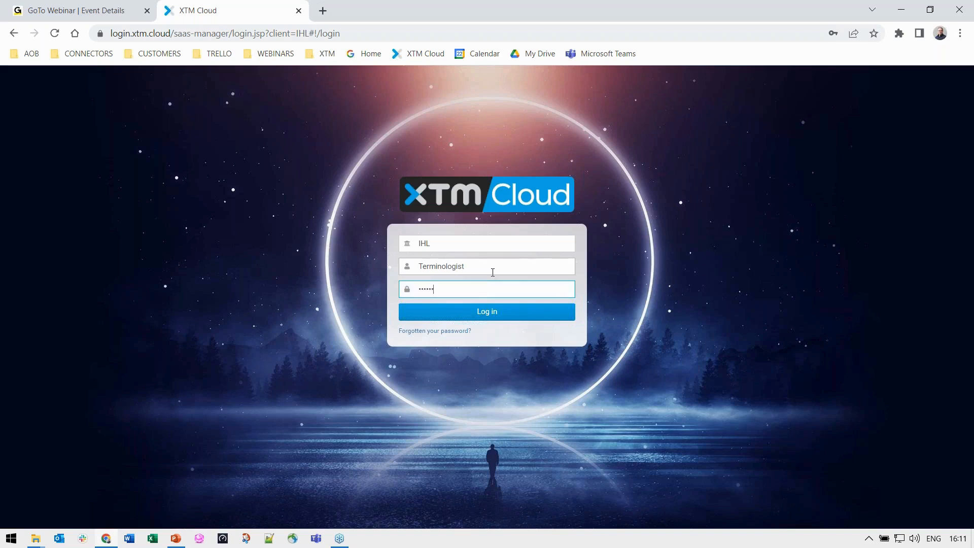
{"action": "type", "text": "••"}
{"action": "key", "text": "Return"}
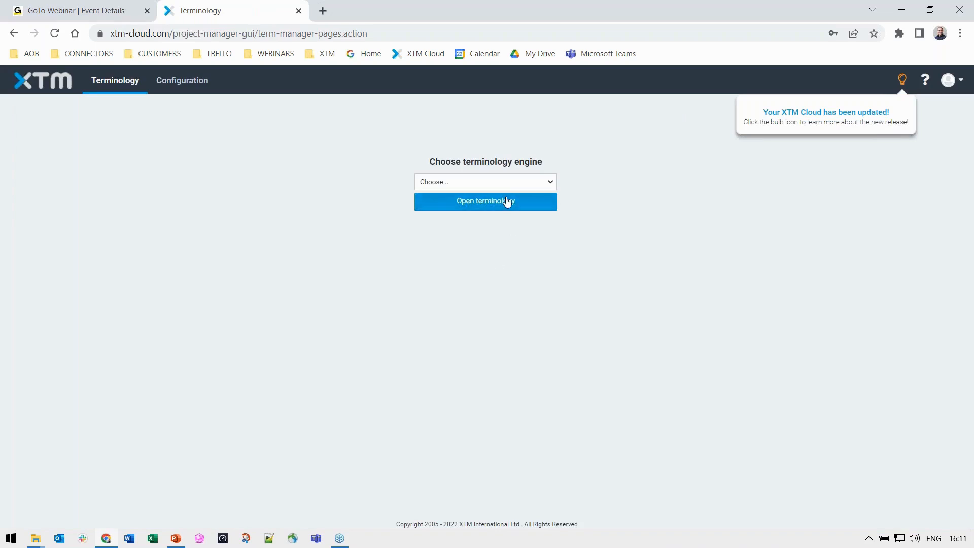
Choose All customers as the terminology engine and open its terminology.
{"action": "left_click", "coordinate": [501, 183]}
{"action": "left_click", "coordinate": [494, 213]}
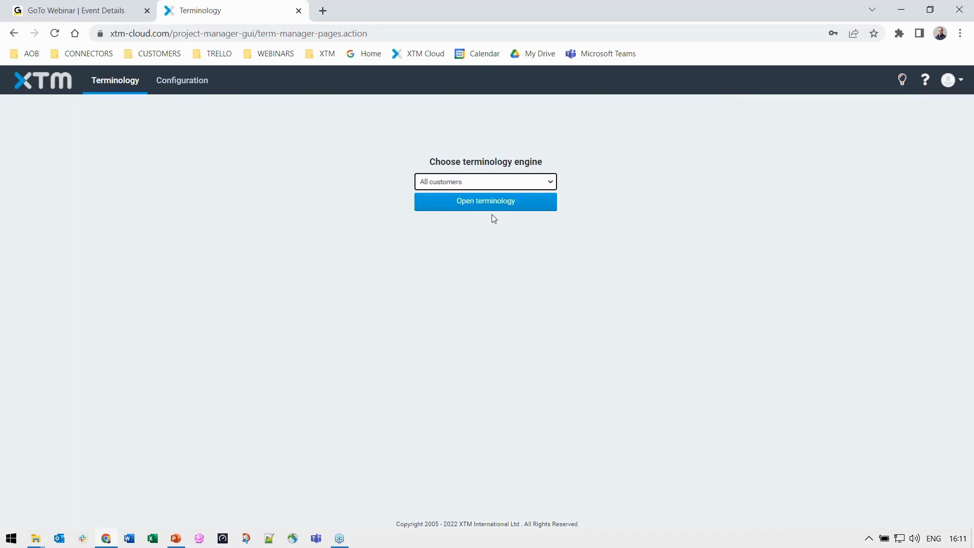
{"action": "left_click", "coordinate": [489, 206]}
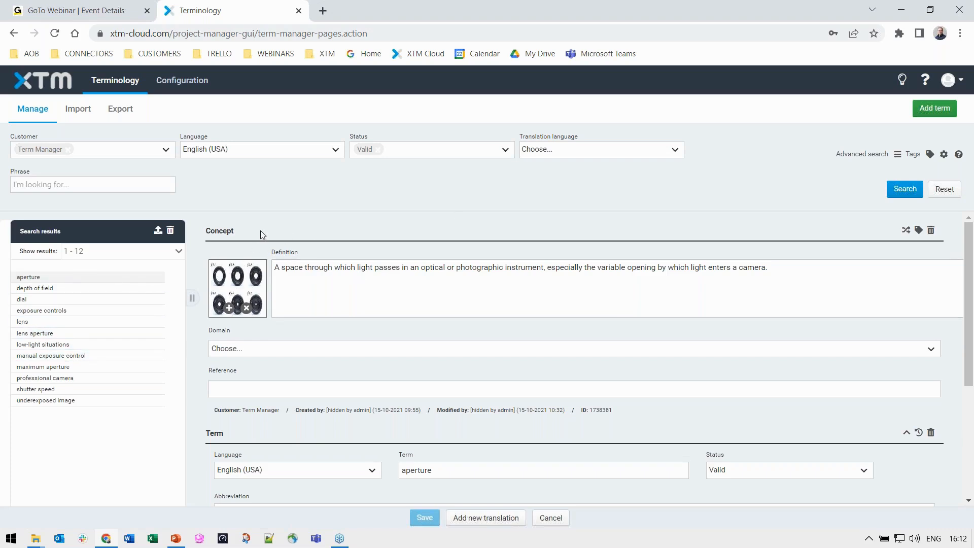
Examine the details of the term aperture and the terminology import and export pages.
{"action": "scroll", "coordinate": [315, 278], "scroll_direction": "down", "scroll_amount": 3}
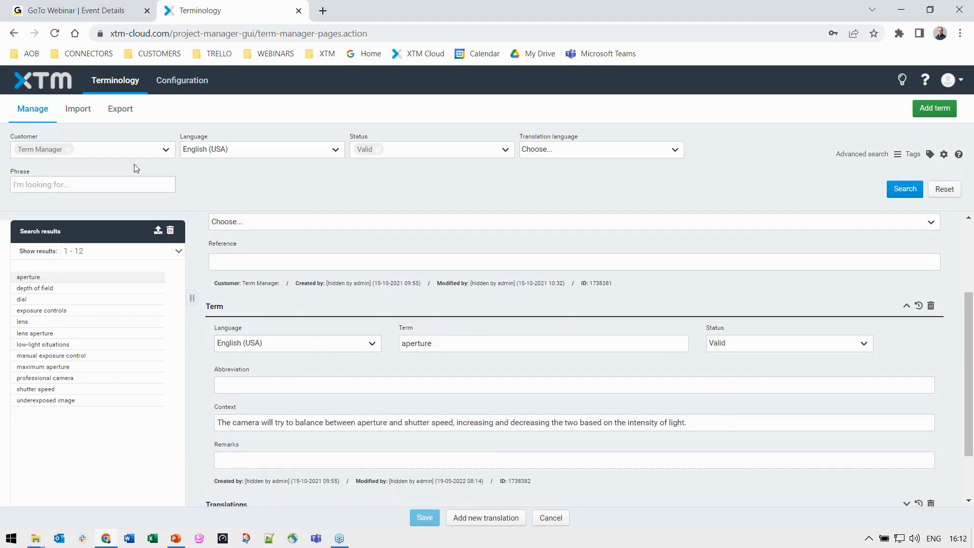
{"action": "left_click", "coordinate": [87, 112]}
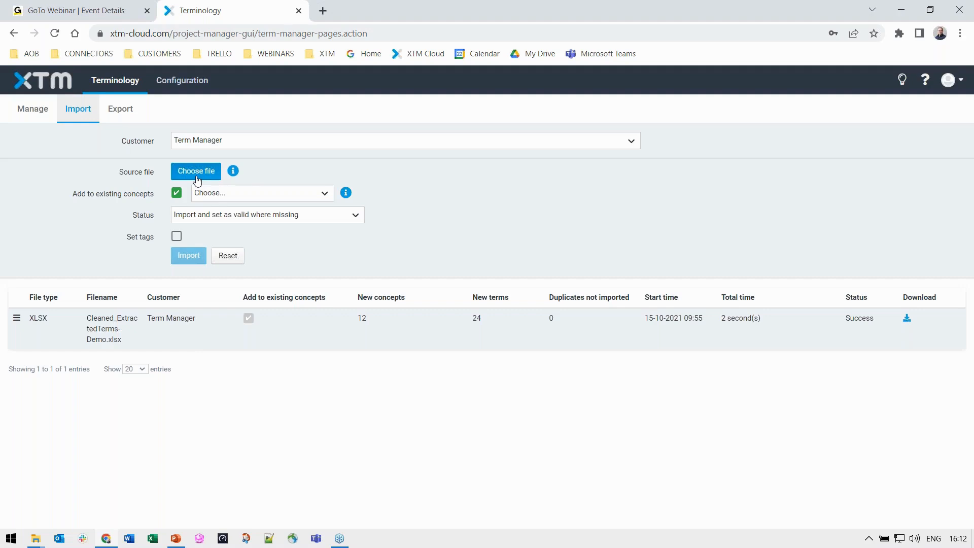
{"action": "left_click", "coordinate": [122, 113]}
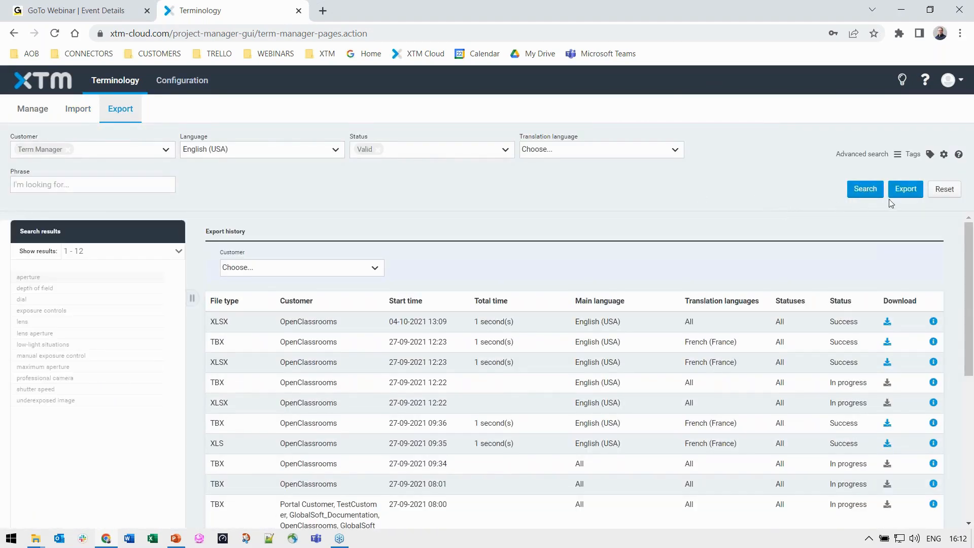
Set up an XLSX terminology export with Concept and Term fields included, look through the concept fields, and cancel the export.
{"action": "left_click", "coordinate": [905, 189]}
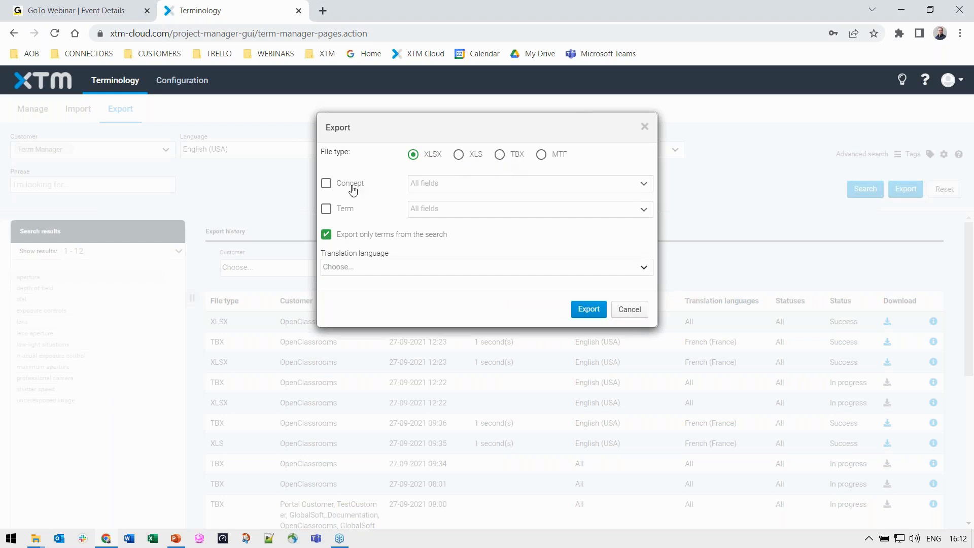
{"action": "left_click", "coordinate": [326, 183]}
{"action": "left_click", "coordinate": [327, 209]}
{"action": "left_click", "coordinate": [441, 182]}
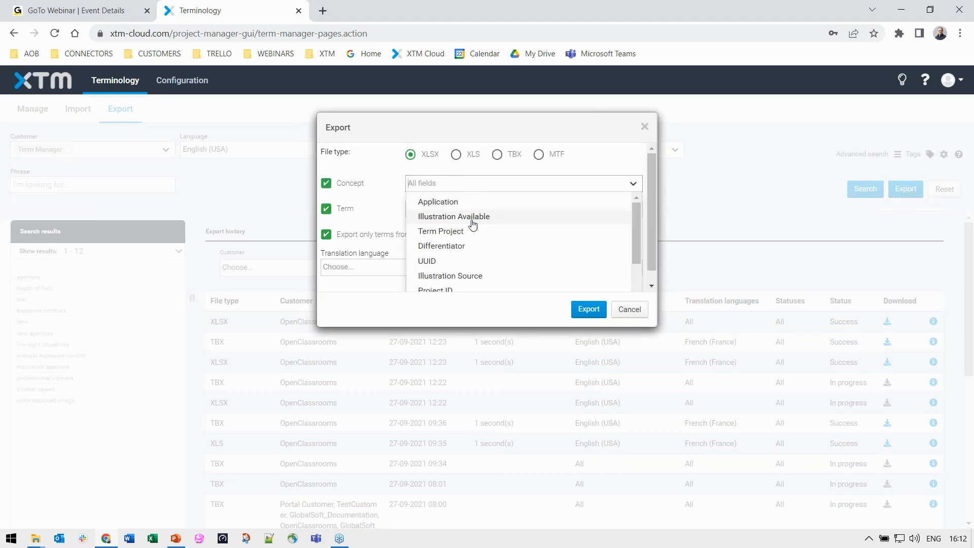
{"action": "left_click", "coordinate": [386, 210]}
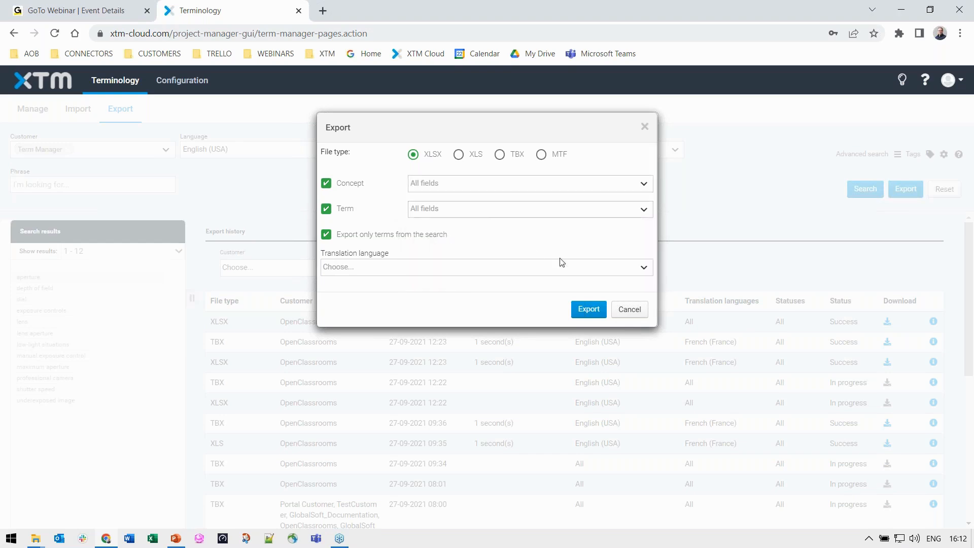
{"action": "left_click", "coordinate": [627, 312]}
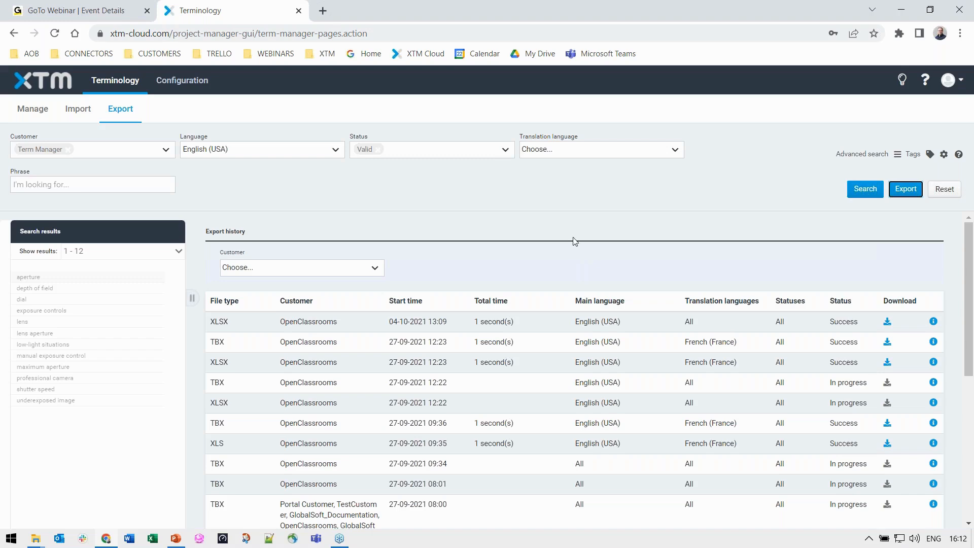
Log out of the Terminologist account and enter TMExpert as the username on the IHL login form.
{"action": "left_click", "coordinate": [949, 81]}
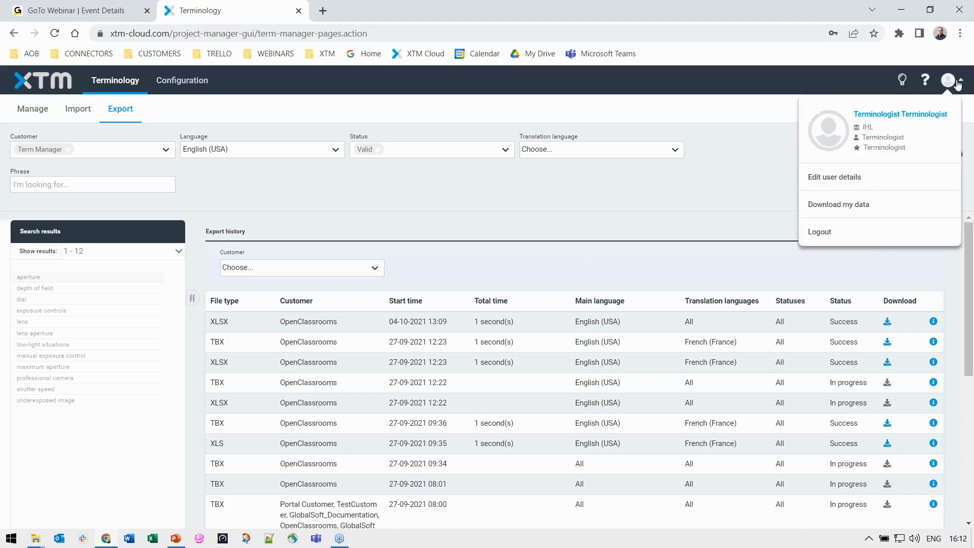
{"action": "left_click", "coordinate": [862, 232]}
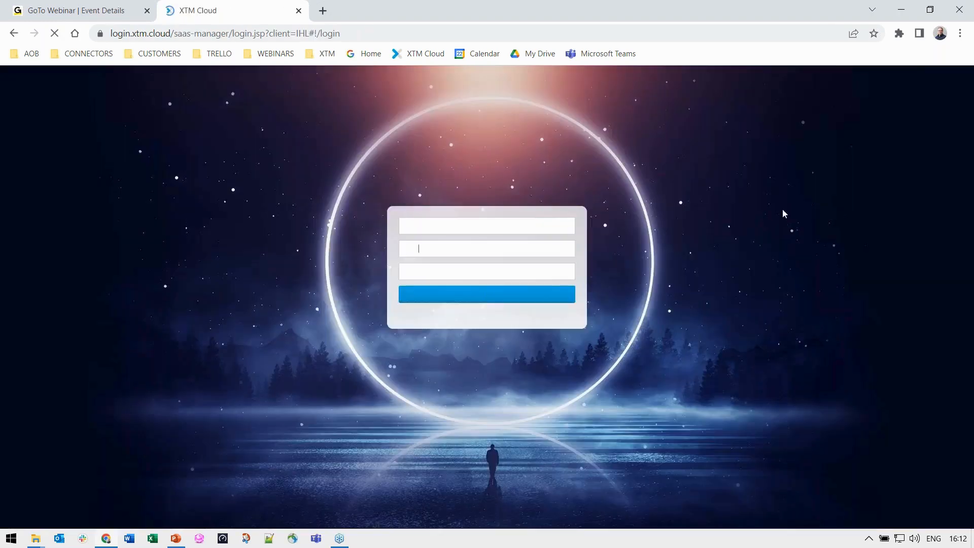
{"action": "double_click", "coordinate": [532, 265]}
{"action": "type", "text": "T"}
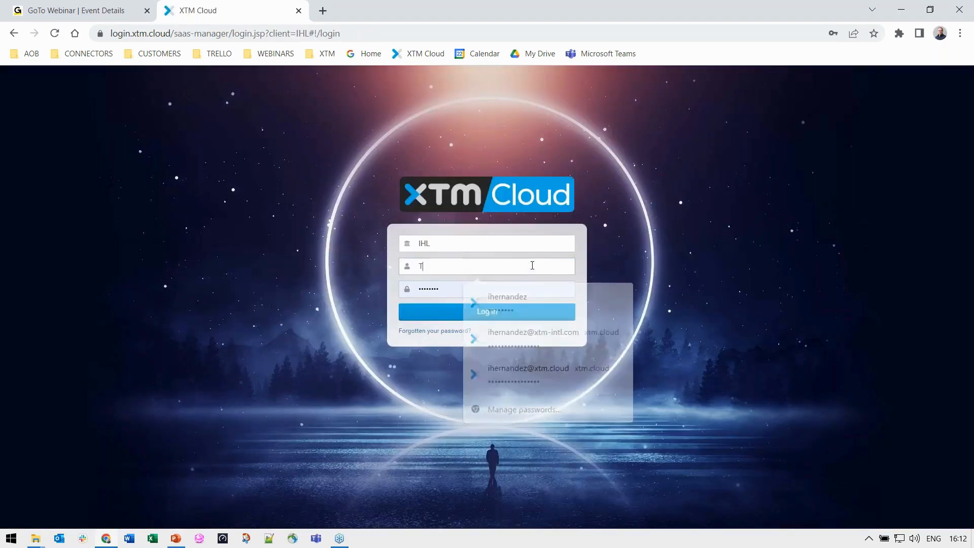
{"action": "type", "text": "MEXpert"}
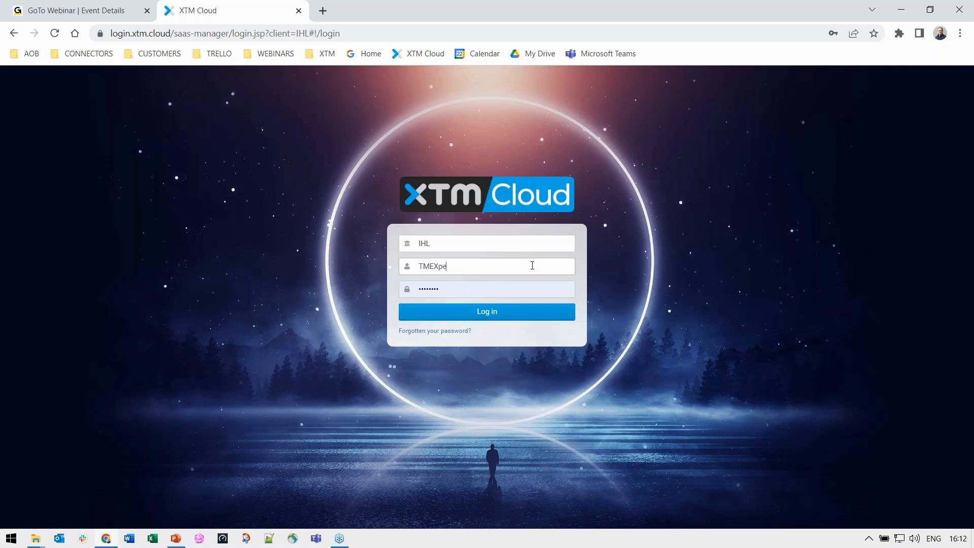
{"action": "key", "text": "BackSpace"}
{"action": "key", "text": "BackSpace"}
{"action": "key", "text": "BackSpace"}
{"action": "key", "text": "BackSpace"}
{"action": "key", "text": "BackSpace"}
{"action": "type", "text": "xpert"}
Enter the account password, log in, and save the credentials in the browser.
{"action": "key", "text": "Tab"}
{"action": "type", "text": "••••••••••"}
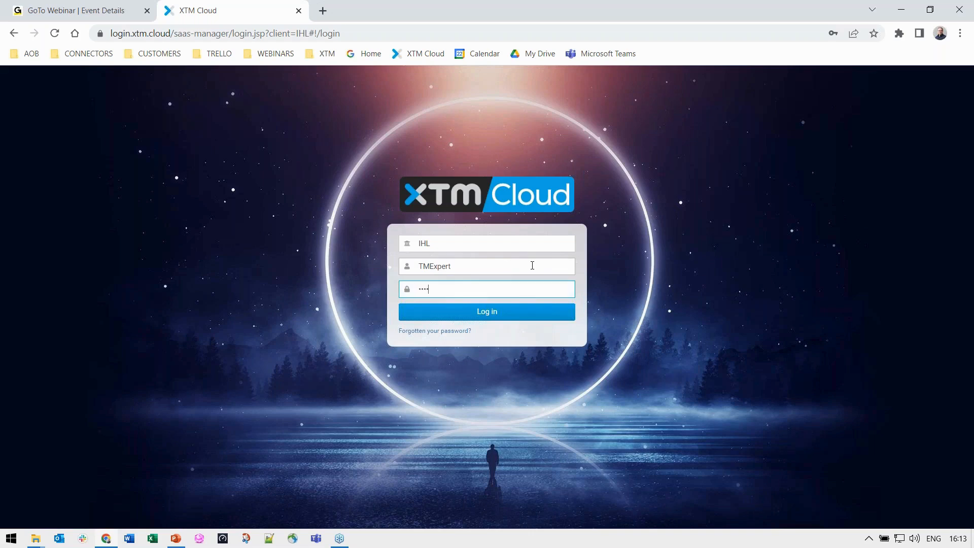
{"action": "type", "text": "••"}
{"action": "key", "text": "Return"}
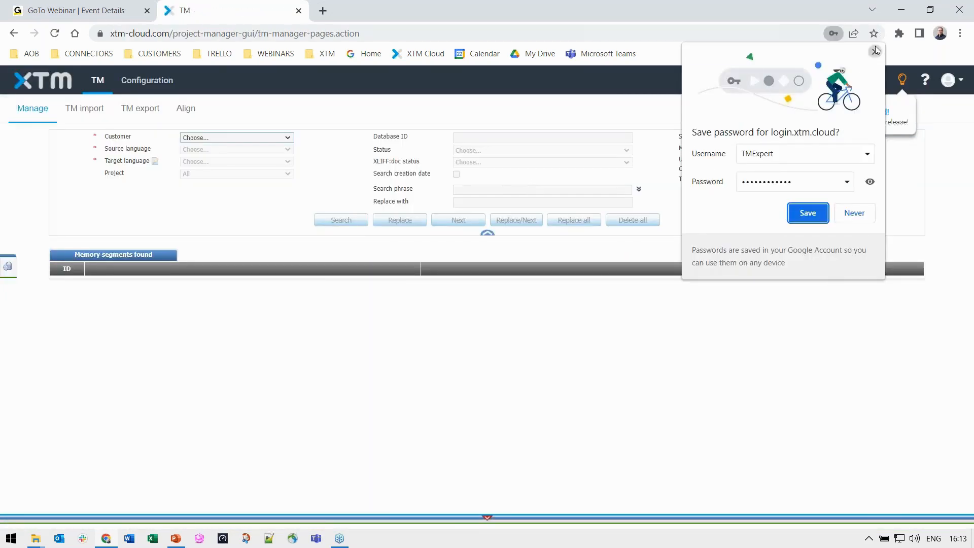
{"action": "left_click", "coordinate": [806, 212]}
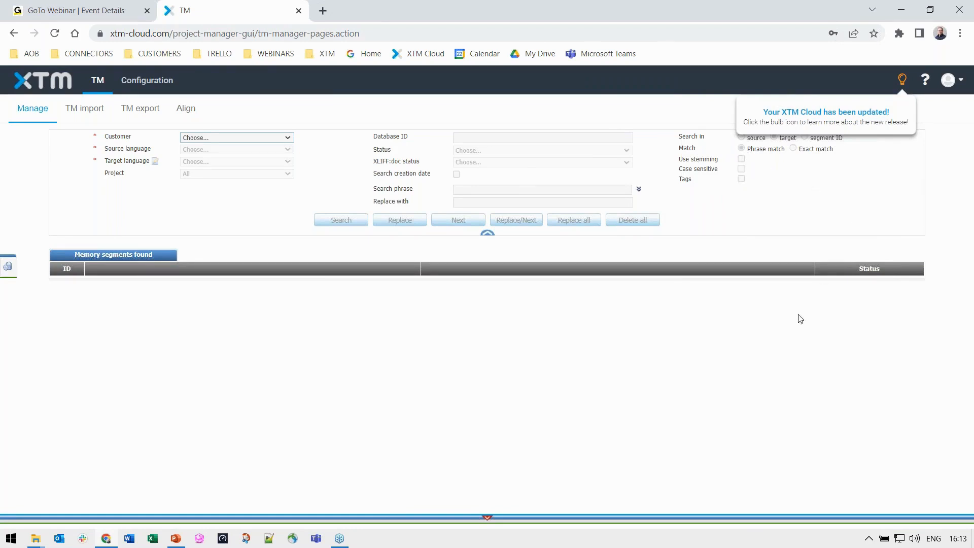
List TestCustomer's English (USA) to Spanish (Spain) memory segments and set the first segment's status to Approved.
{"action": "left_click", "coordinate": [226, 139]}
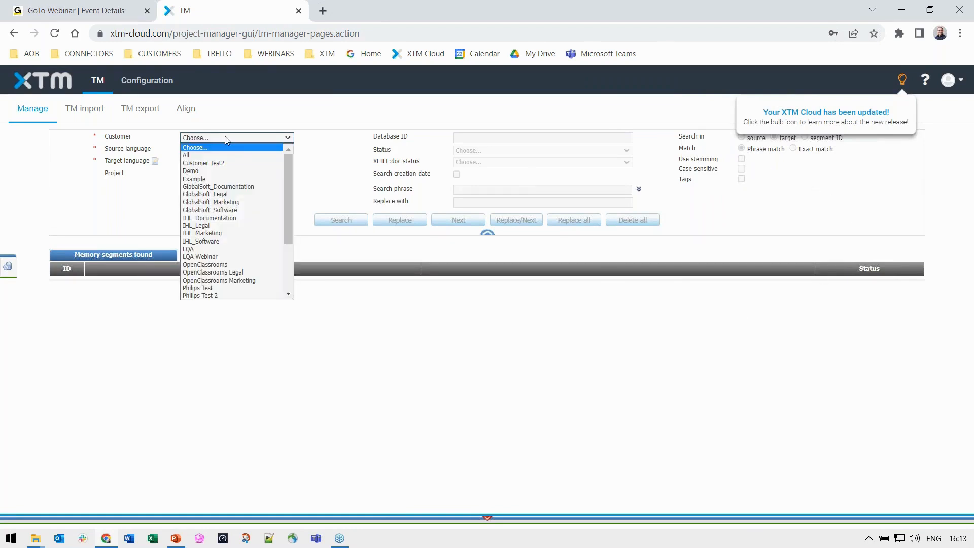
{"action": "scroll", "coordinate": [208, 253], "scroll_direction": "down", "scroll_amount": 4}
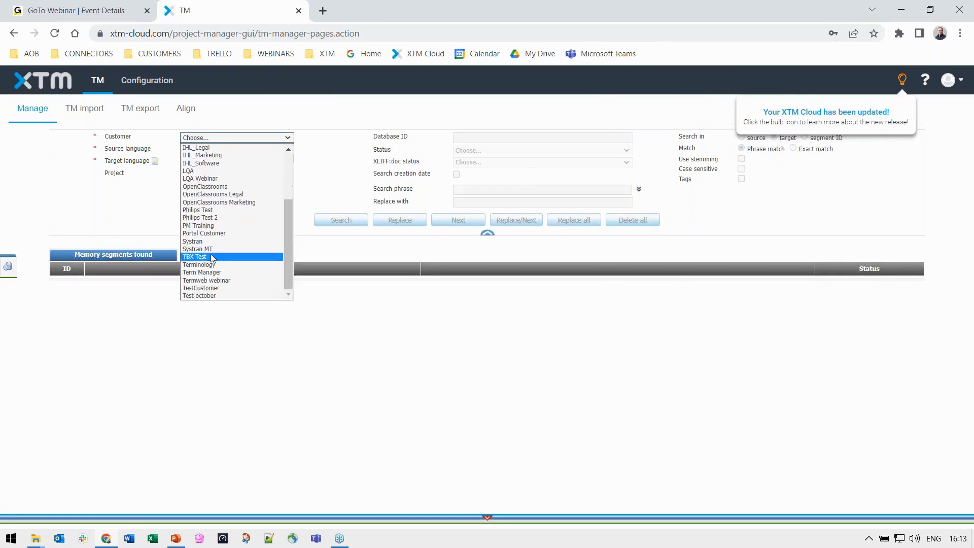
{"action": "left_click", "coordinate": [206, 288]}
{"action": "left_click", "coordinate": [206, 149]}
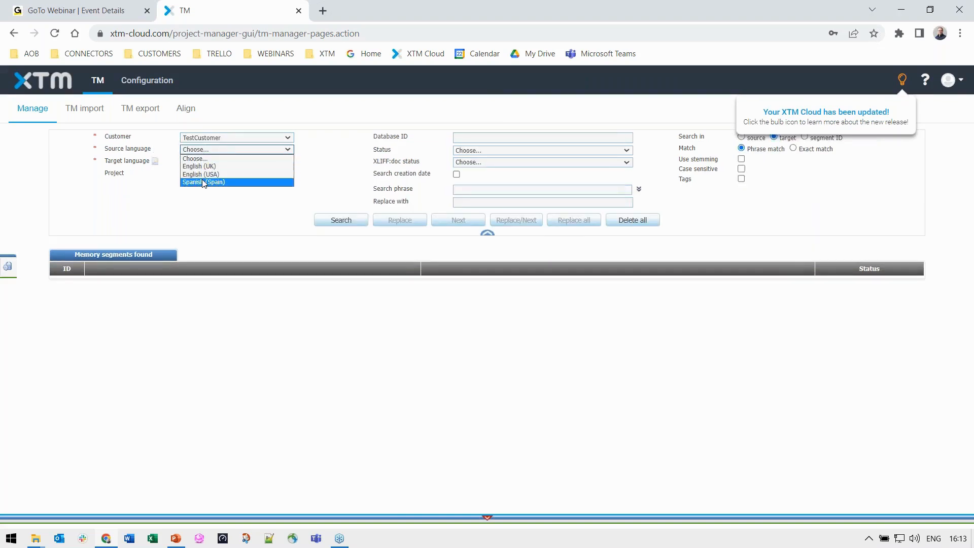
{"action": "left_click", "coordinate": [209, 176]}
{"action": "left_click", "coordinate": [213, 161]}
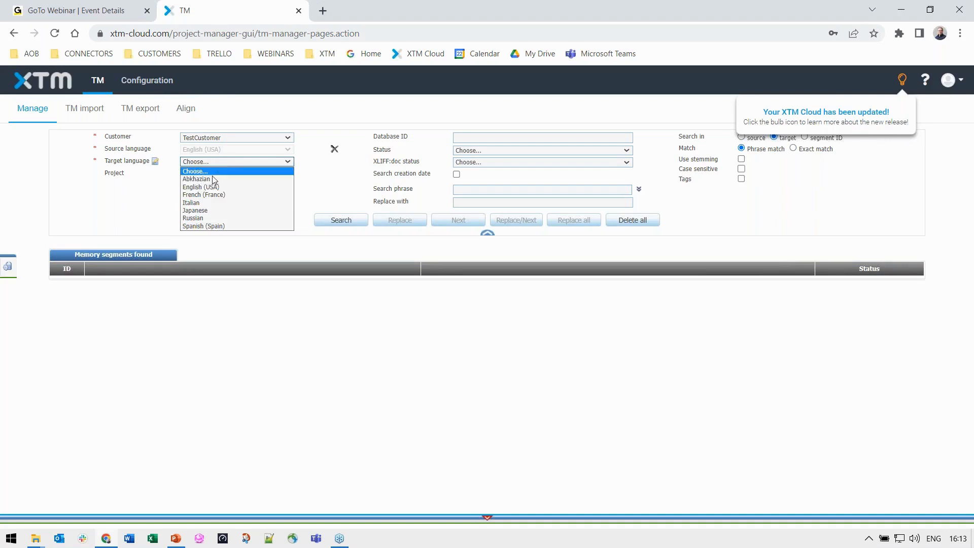
{"action": "left_click", "coordinate": [214, 227]}
{"action": "left_click", "coordinate": [337, 219]}
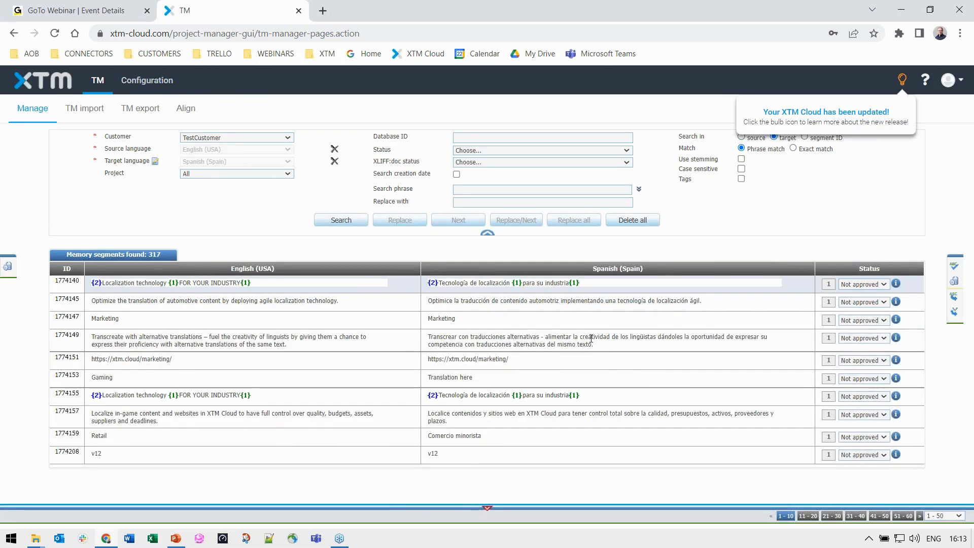
{"action": "left_click", "coordinate": [881, 284]}
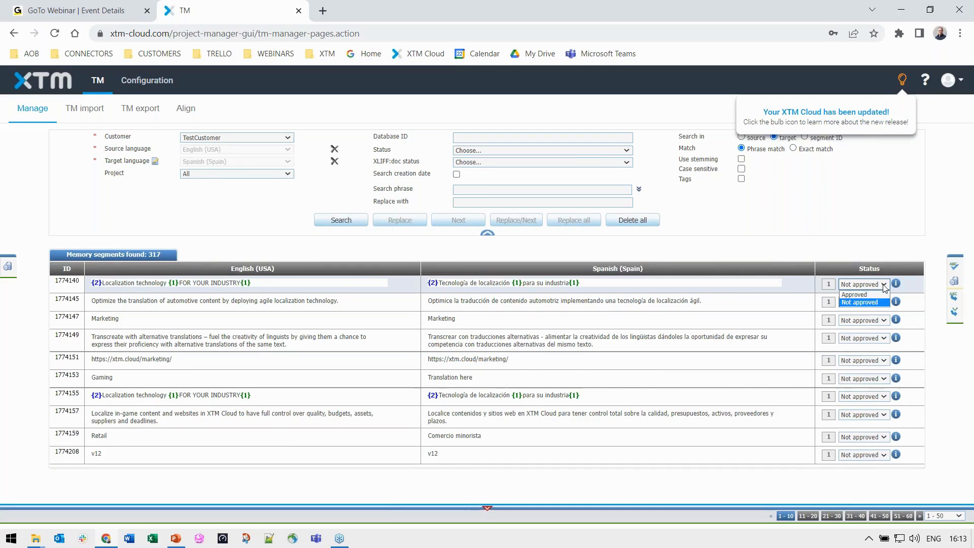
{"action": "left_click", "coordinate": [879, 294]}
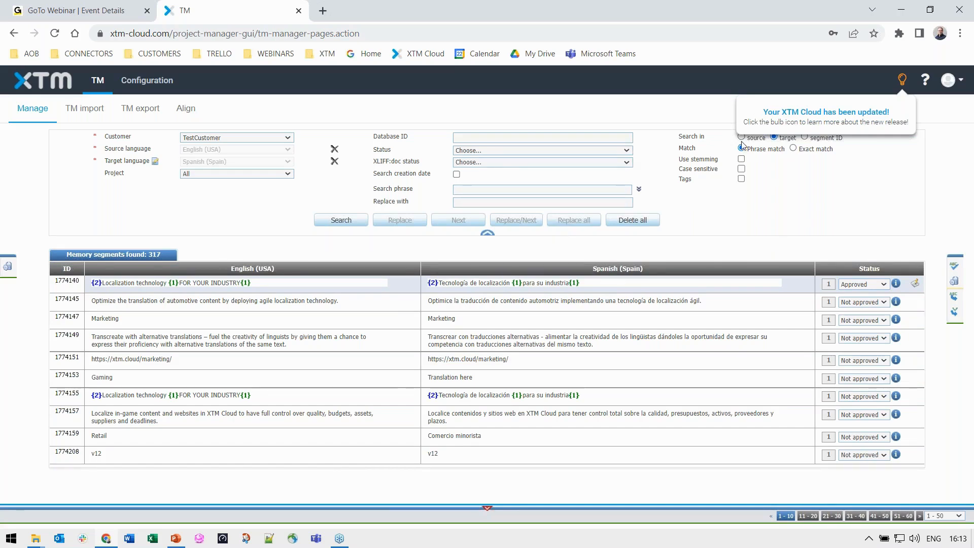
Search the source text of the memory segments for the phrase camera.
{"action": "left_click", "coordinate": [741, 137]}
{"action": "left_click", "coordinate": [456, 191]}
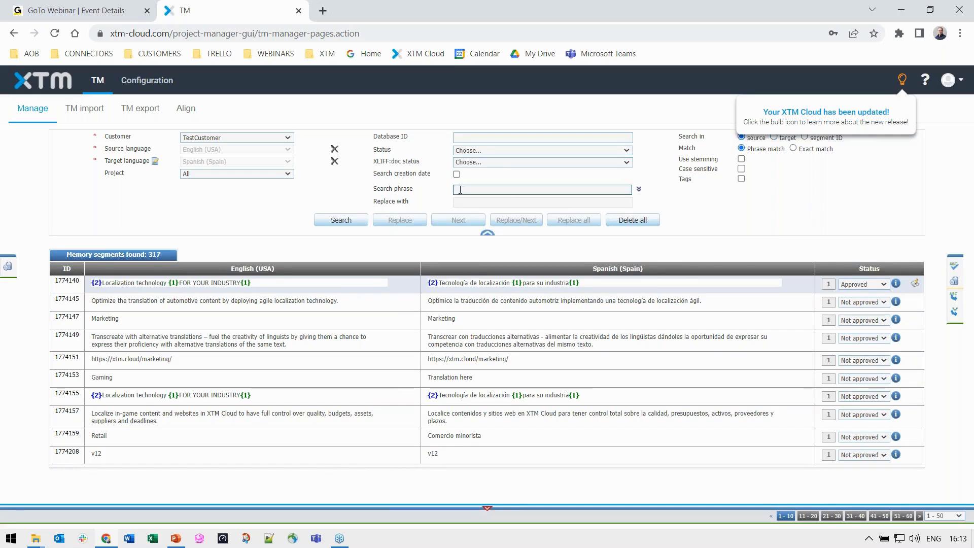
{"action": "type", "text": "camera"}
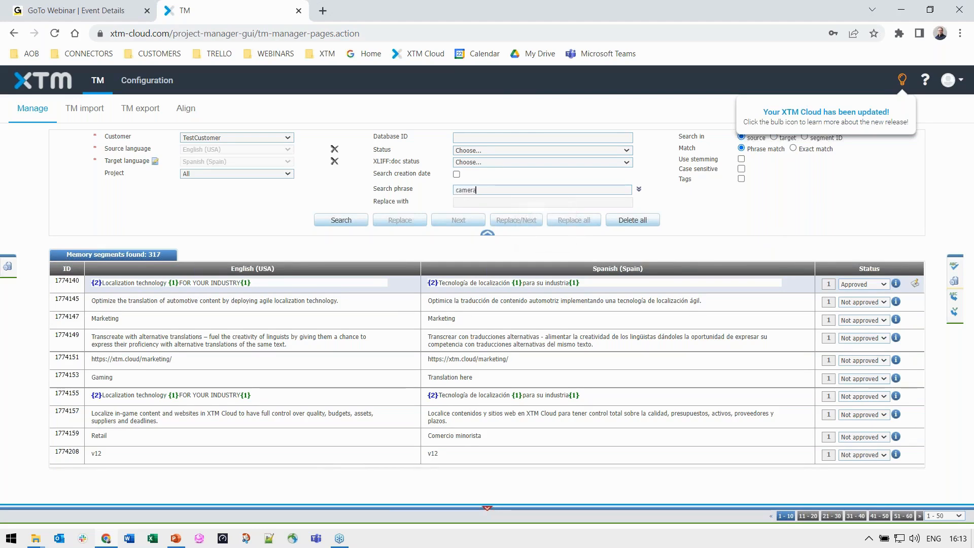
{"action": "left_click", "coordinate": [353, 221]}
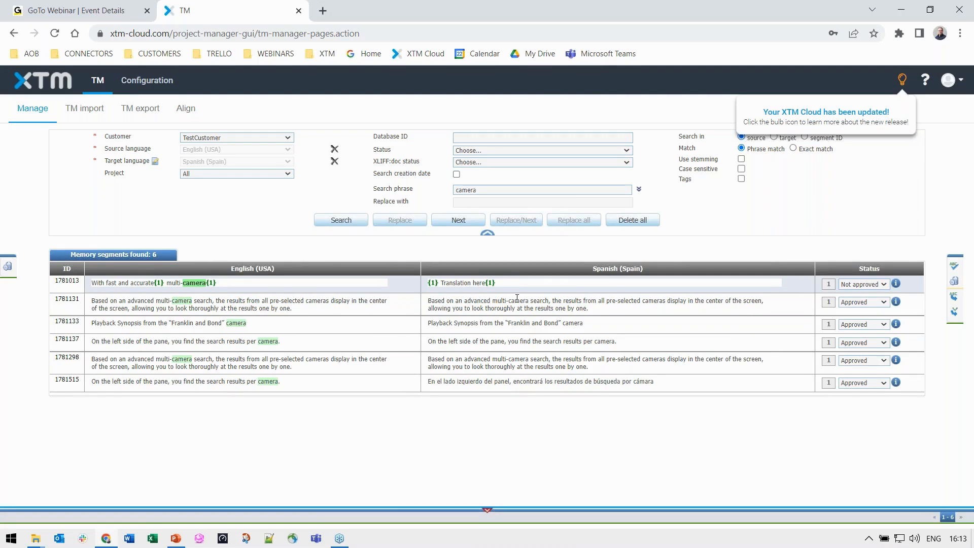
Limit the camera search to creation dates from 01-02-2022 to 22-06-2022 and run it again.
{"action": "left_click", "coordinate": [457, 175]}
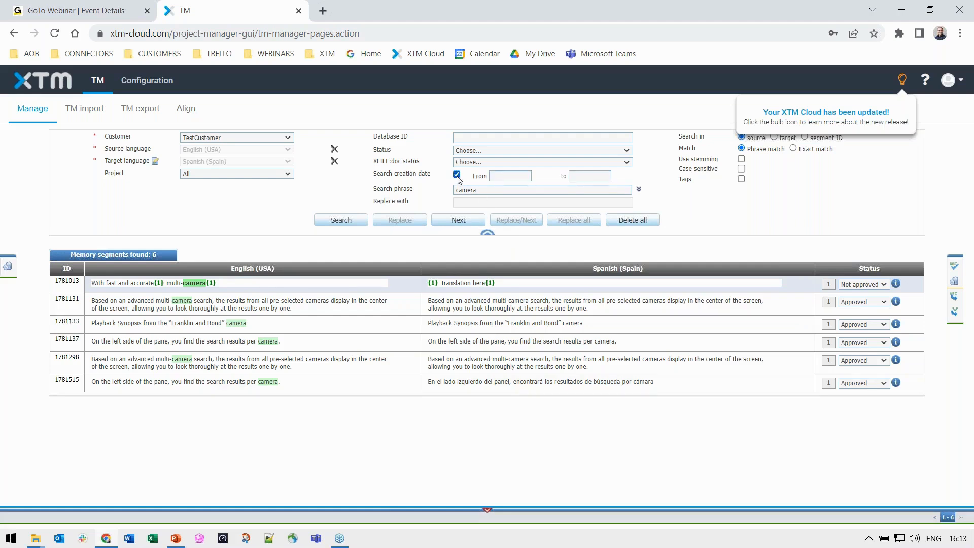
{"action": "left_click", "coordinate": [494, 177]}
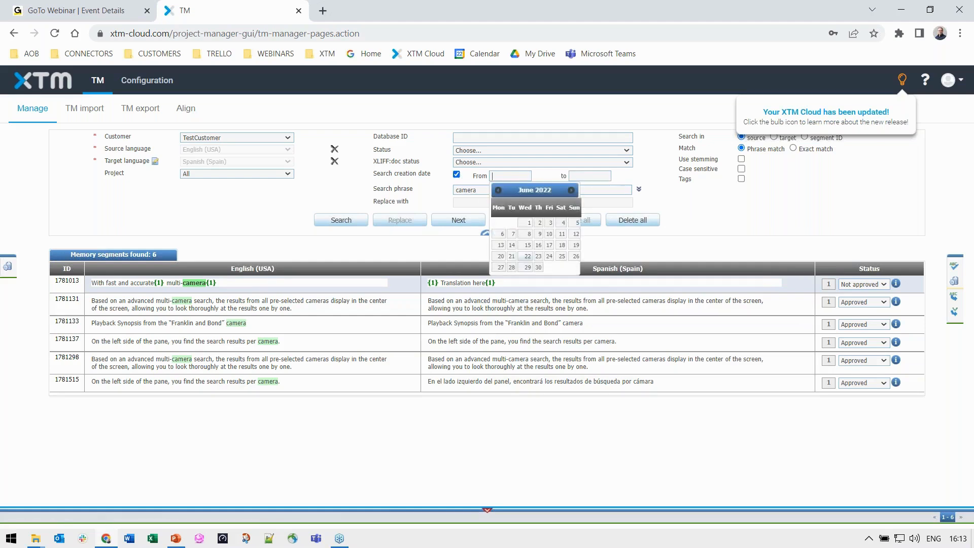
{"action": "left_click", "coordinate": [498, 191]}
{"action": "left_click", "coordinate": [498, 191]}
{"action": "left_click", "coordinate": [498, 191]}
{"action": "left_click", "coordinate": [498, 190]}
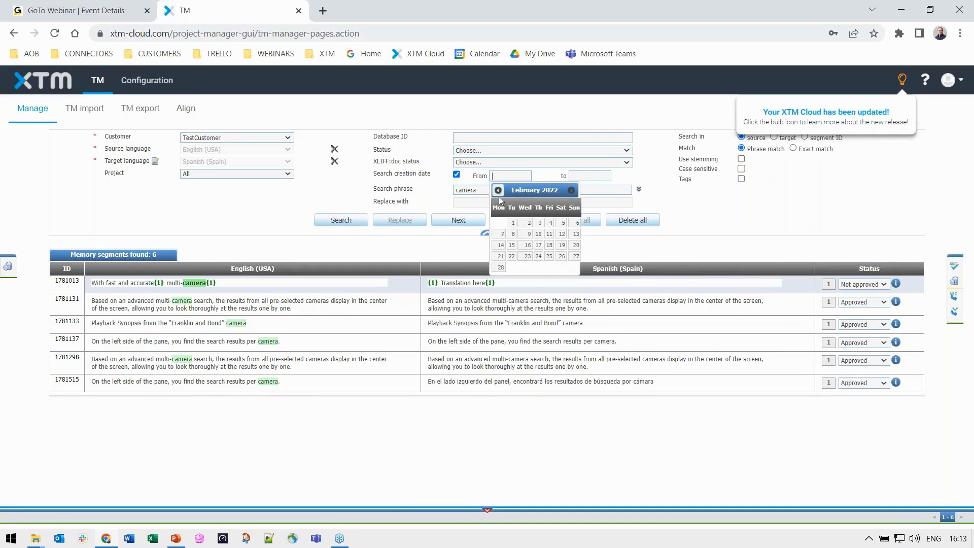
{"action": "left_click", "coordinate": [514, 223]}
{"action": "left_click", "coordinate": [590, 176]}
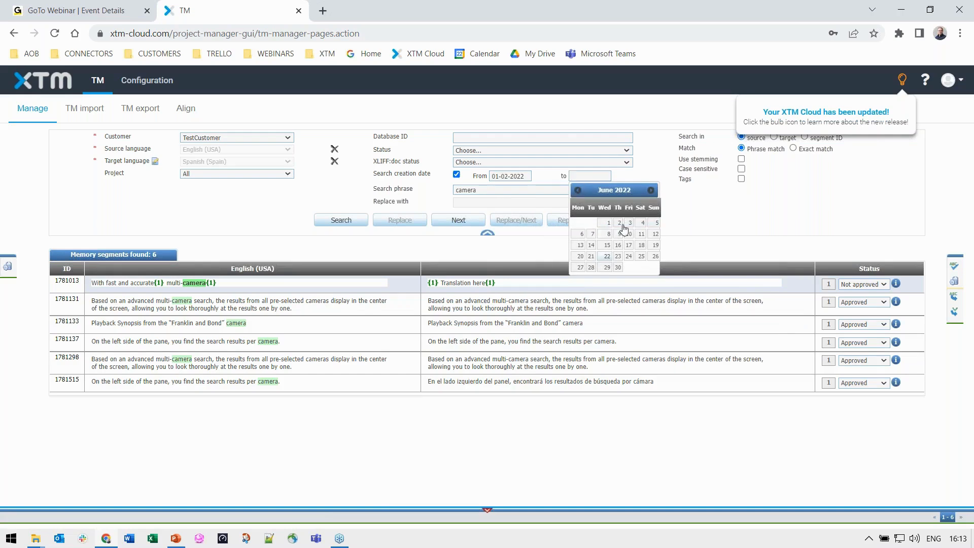
{"action": "left_click", "coordinate": [606, 256]}
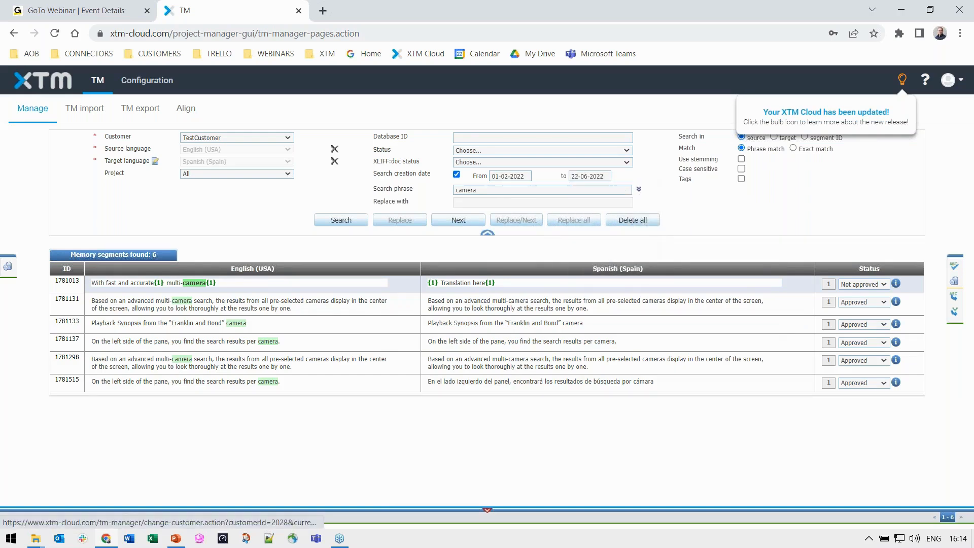
{"action": "left_click", "coordinate": [353, 221]}
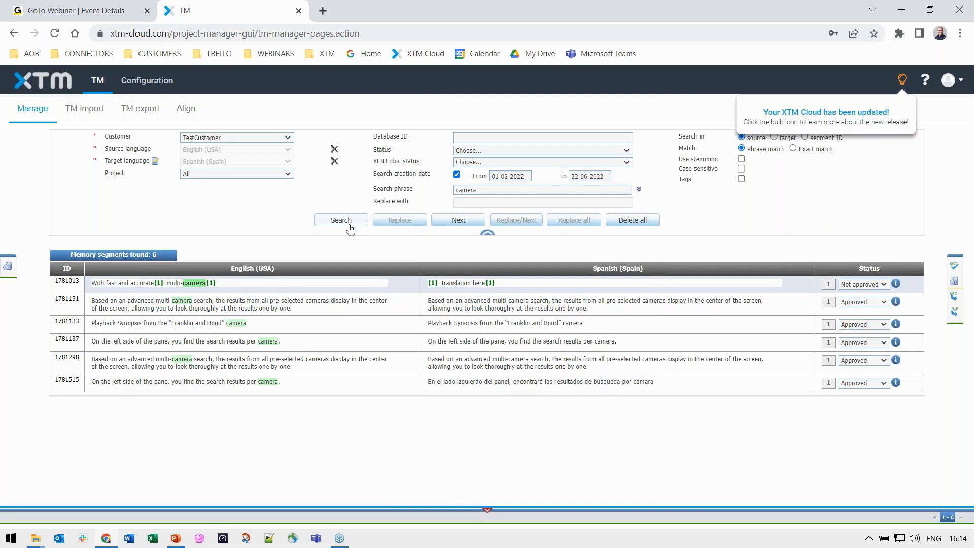
Start a translation memory import for TestCustomer with project name IMPORT and source language English (USA).
{"action": "left_click", "coordinate": [98, 113]}
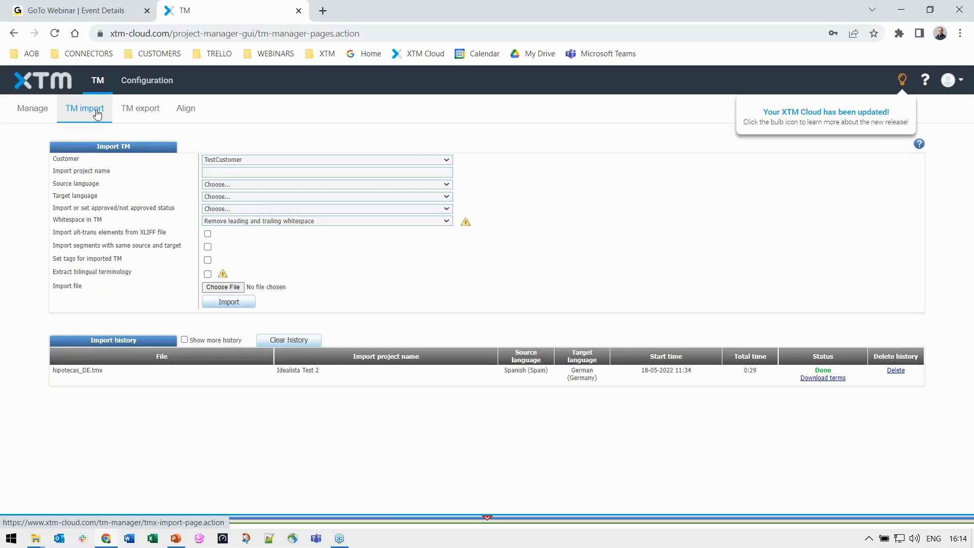
{"action": "left_click", "coordinate": [227, 171]}
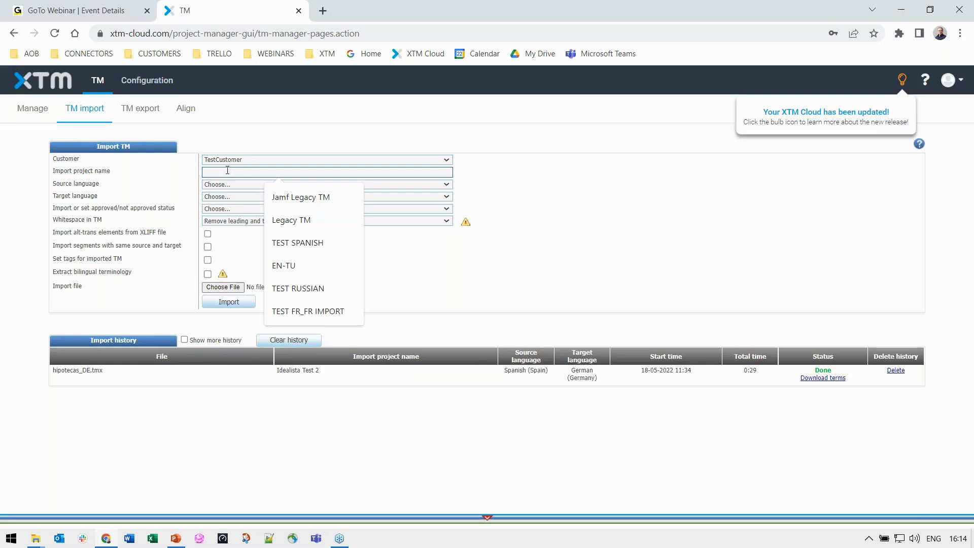
{"action": "type", "text": "IMPORT"}
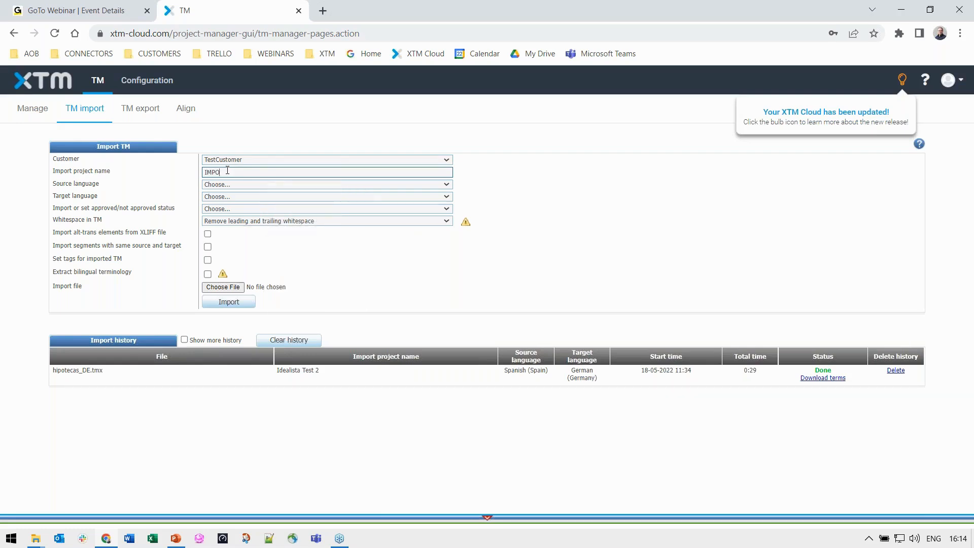
{"action": "left_click", "coordinate": [227, 185]}
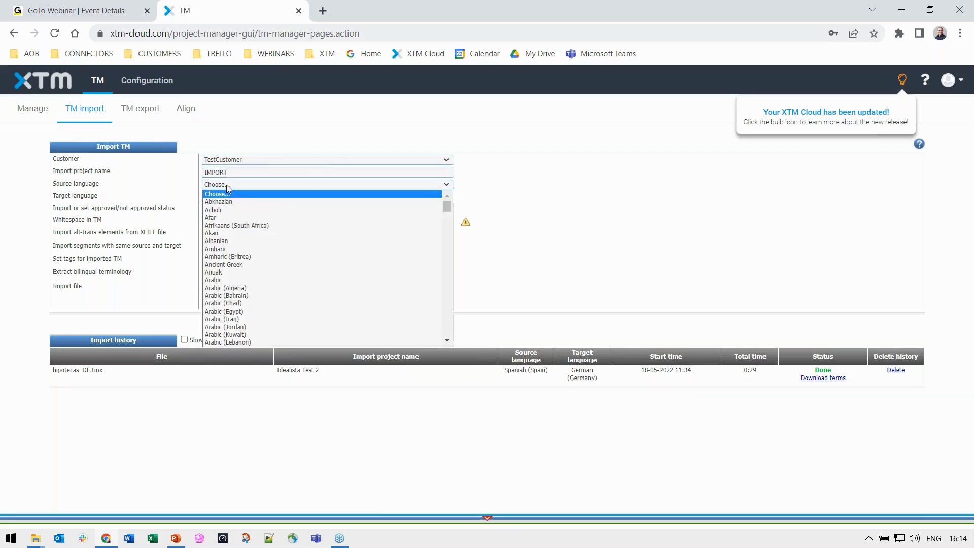
{"action": "key", "text": "e"}
{"action": "scroll", "coordinate": [257, 230], "scroll_direction": "down", "scroll_amount": 10}
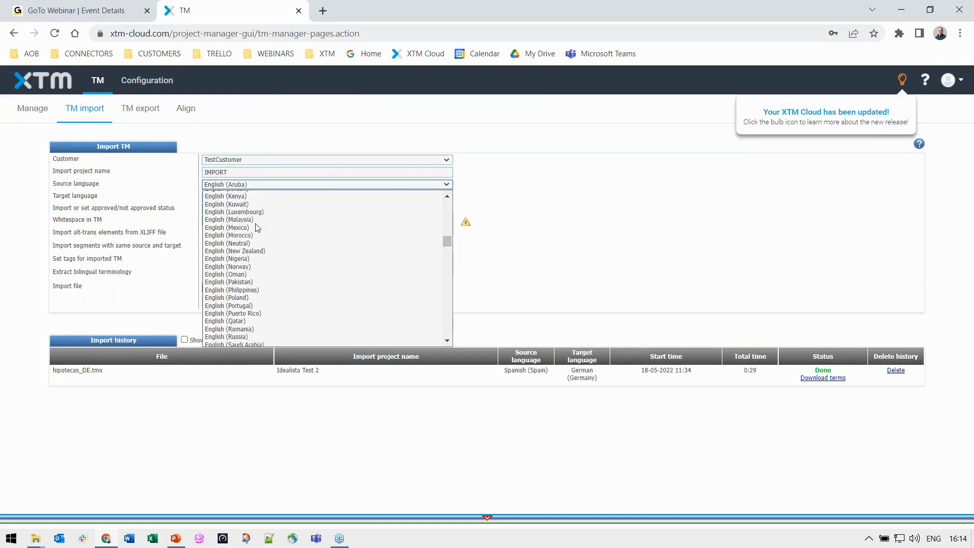
{"action": "scroll", "coordinate": [257, 233], "scroll_direction": "up", "scroll_amount": 5}
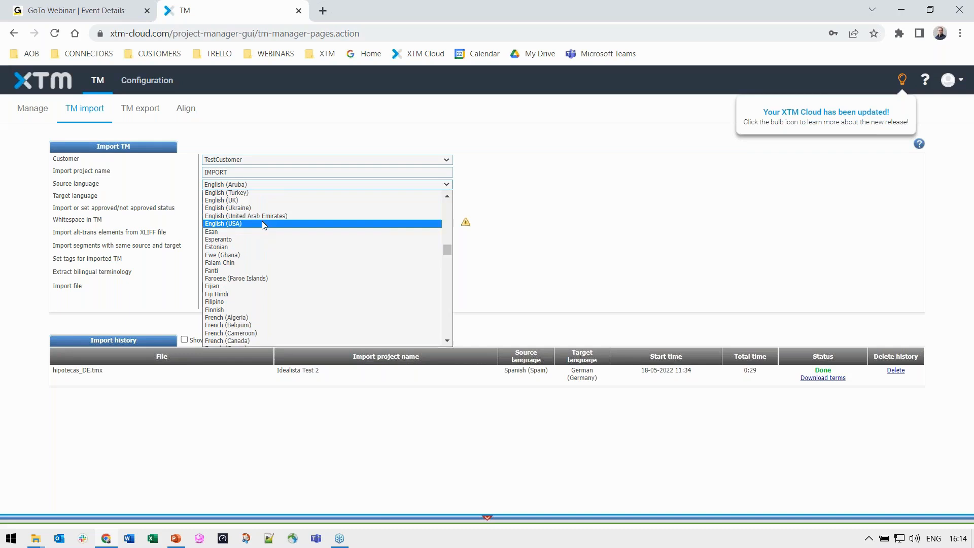
{"action": "left_click", "coordinate": [262, 221]}
Set the import's target language to German (Germany) and its approval status option to Set as approved.
{"action": "left_click", "coordinate": [247, 196]}
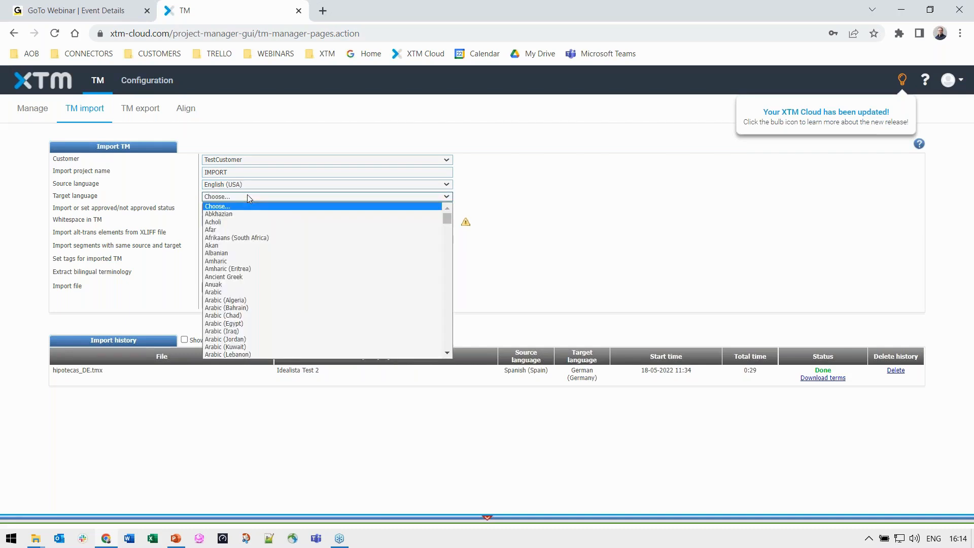
{"action": "key", "text": "g"}
{"action": "scroll", "coordinate": [267, 260], "scroll_direction": "down", "scroll_amount": 4}
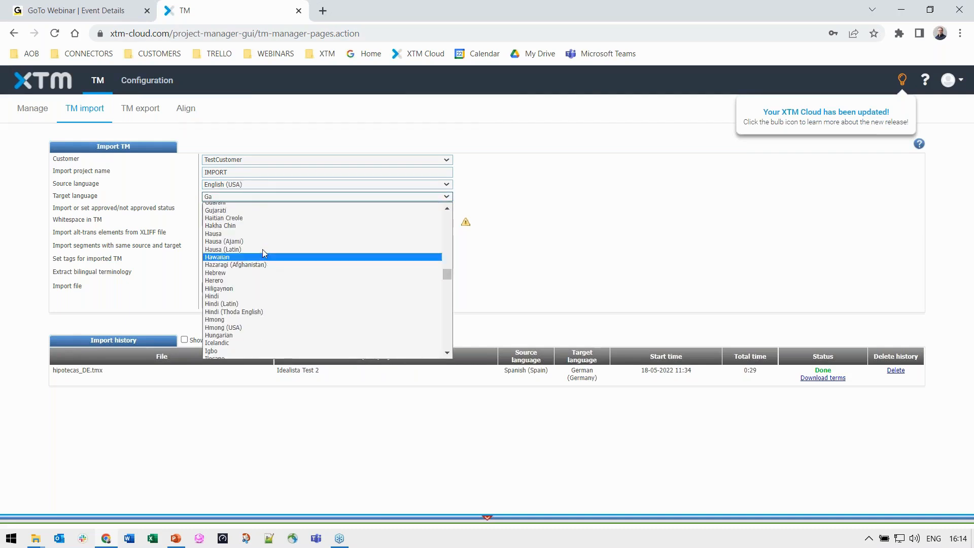
{"action": "scroll", "coordinate": [262, 245], "scroll_direction": "up", "scroll_amount": 2}
{"action": "left_click", "coordinate": [250, 268]}
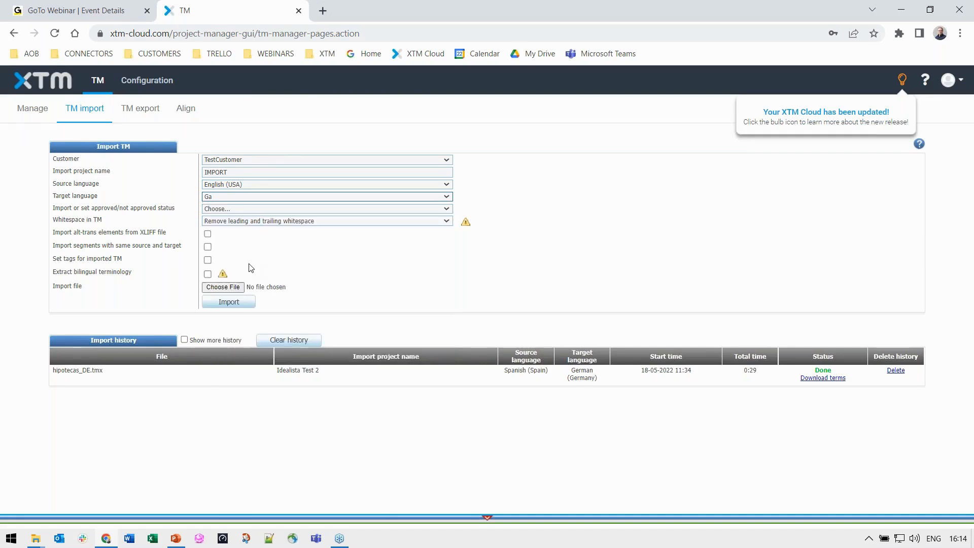
{"action": "left_click", "coordinate": [236, 211]}
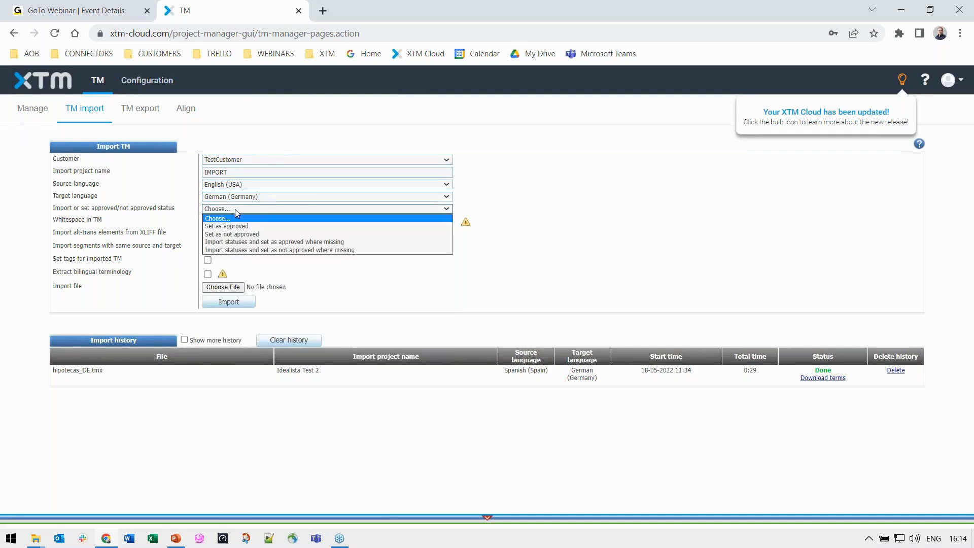
{"action": "left_click", "coordinate": [243, 224]}
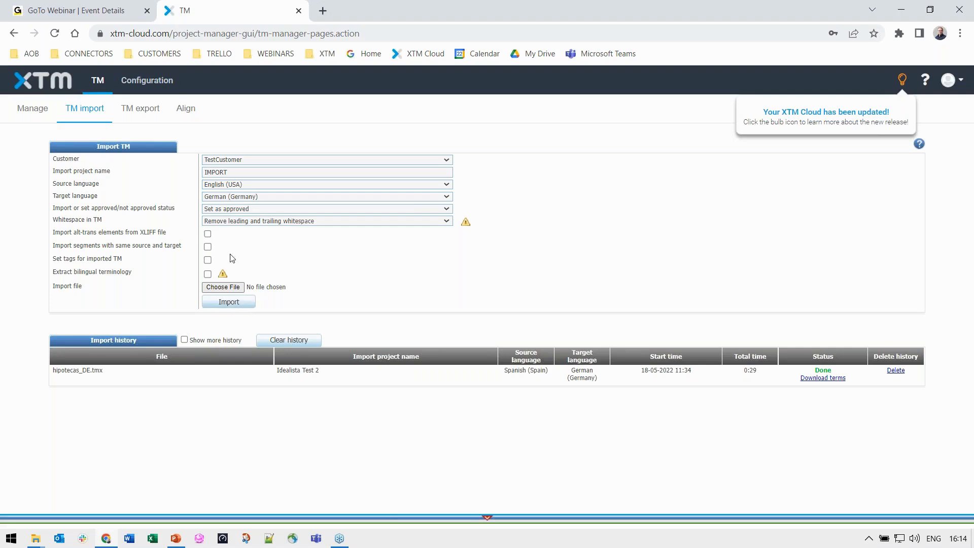
Set up a TM export for TestCustomer from English (USA) to Spanish (Spain), covering all projects in TMX format.
{"action": "left_click", "coordinate": [154, 114]}
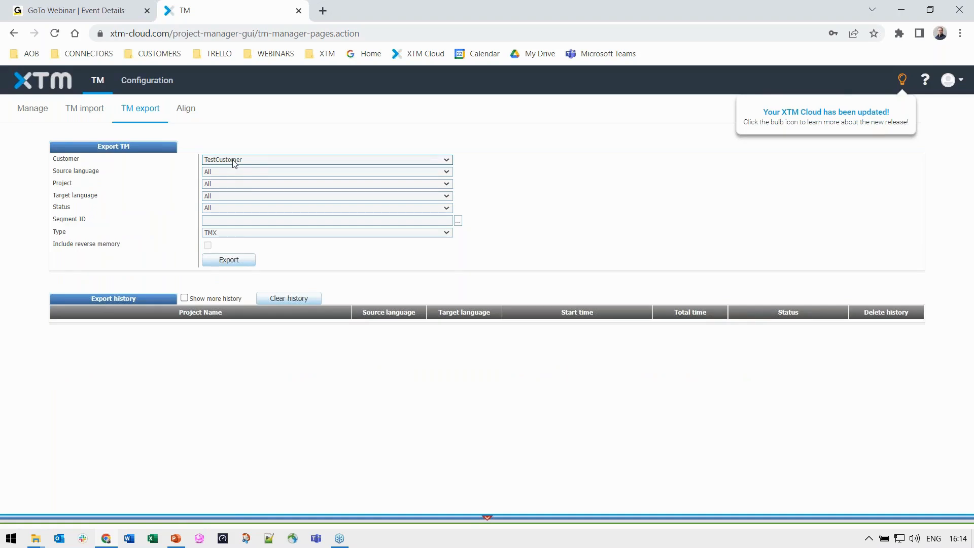
{"action": "left_click", "coordinate": [226, 172]}
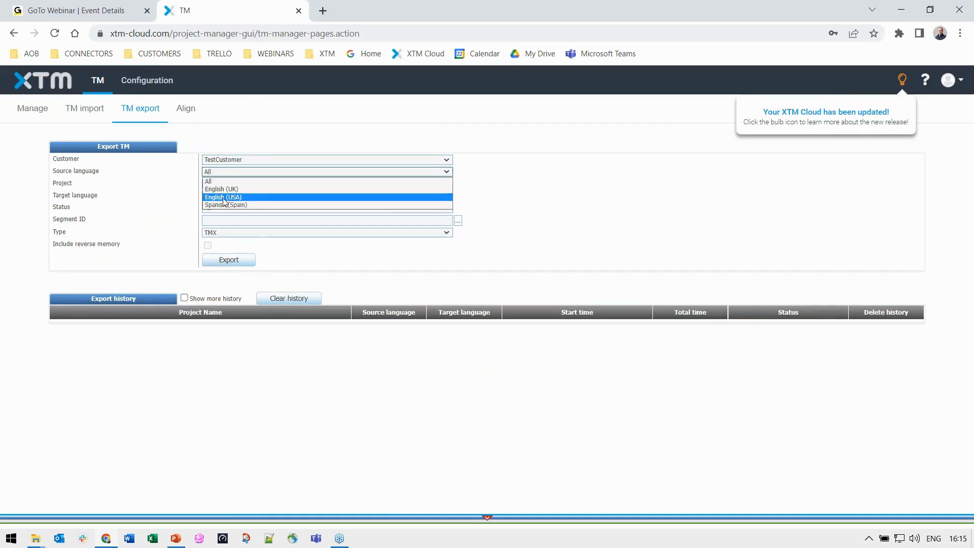
{"action": "left_click", "coordinate": [224, 197]}
{"action": "left_click", "coordinate": [224, 184]}
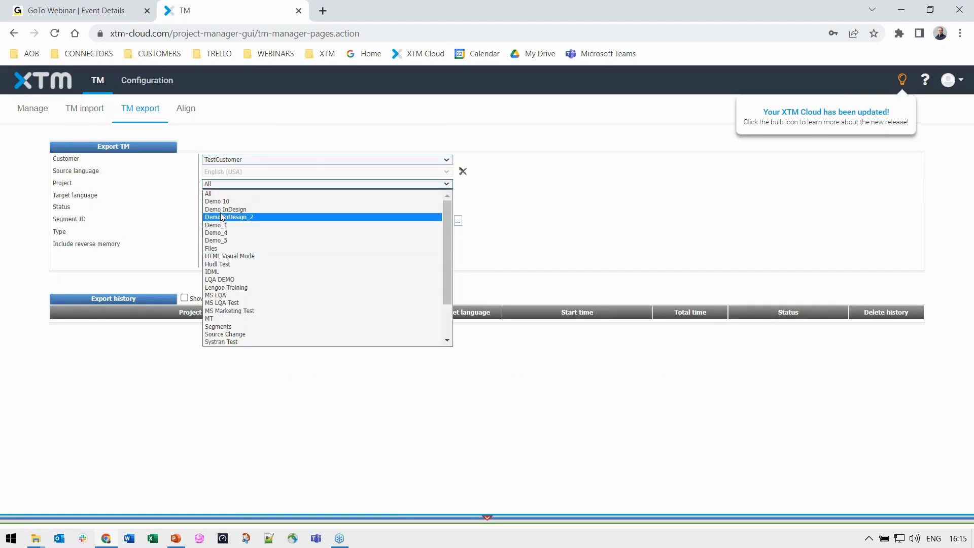
{"action": "left_click", "coordinate": [217, 194]}
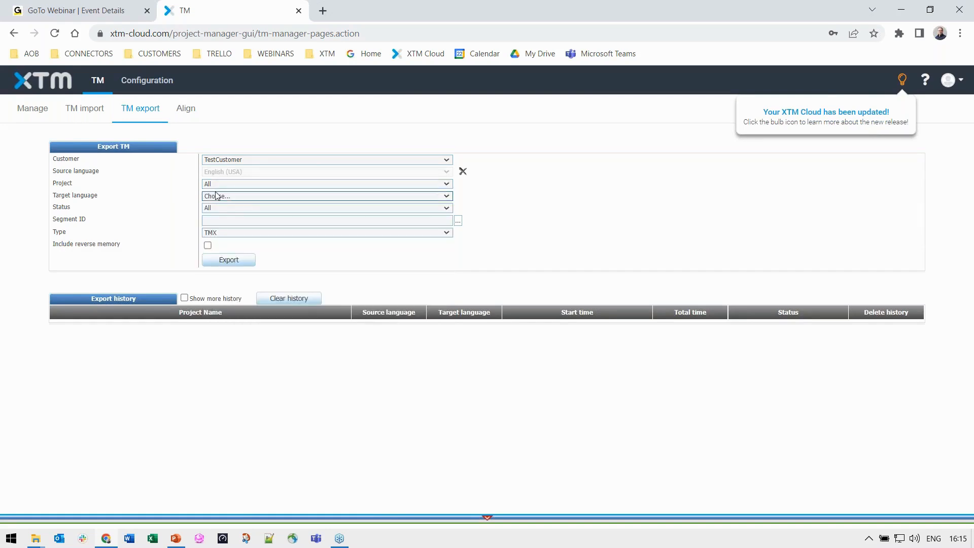
{"action": "left_click", "coordinate": [222, 196]}
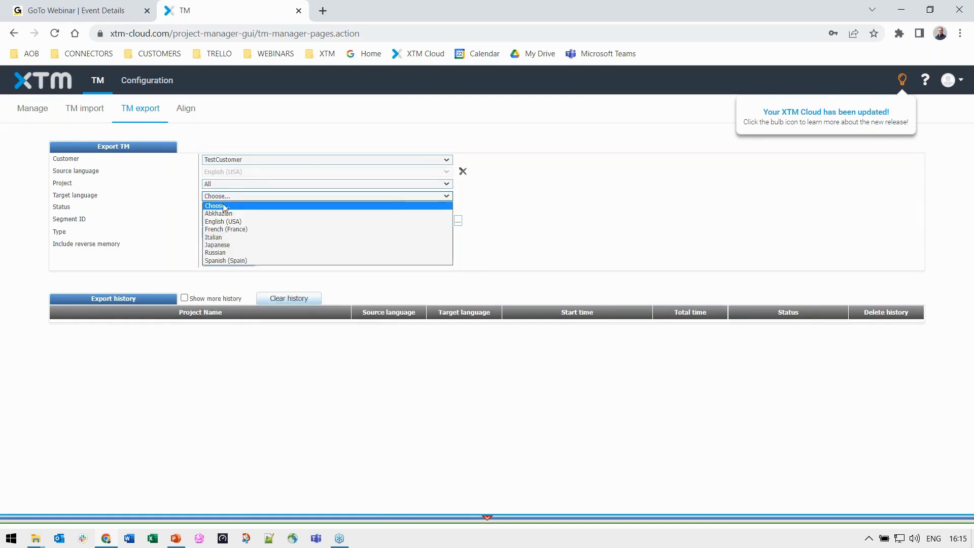
{"action": "left_click", "coordinate": [222, 261]}
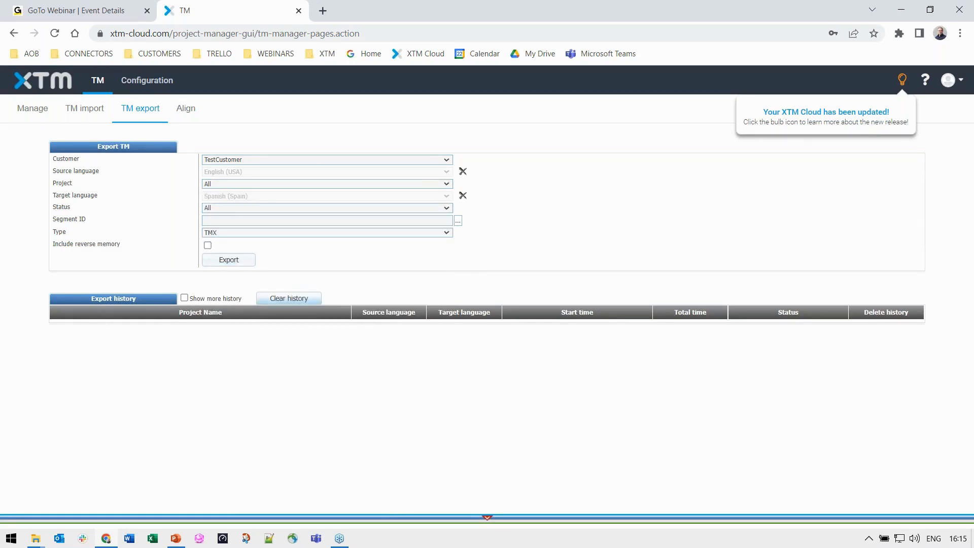
{"action": "left_click", "coordinate": [448, 234]}
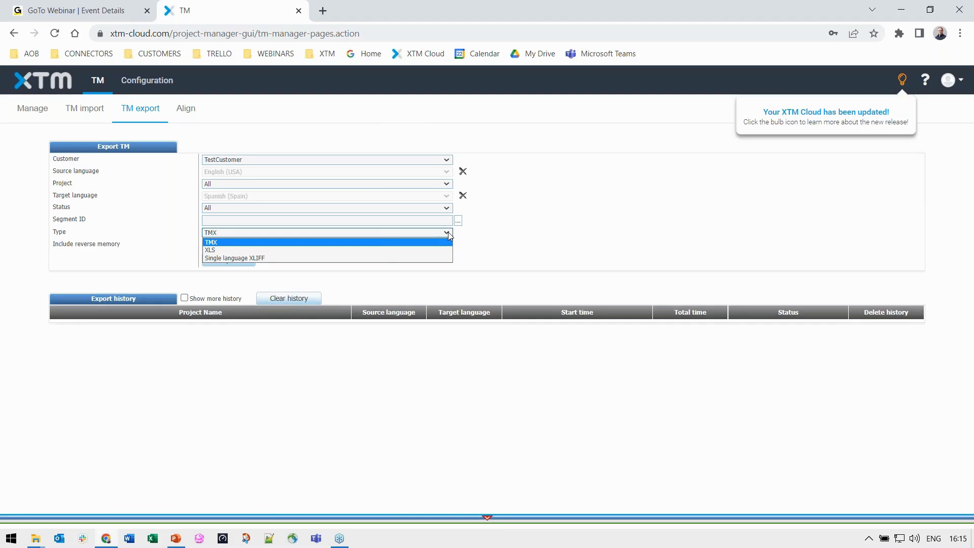
{"action": "left_click", "coordinate": [536, 240]}
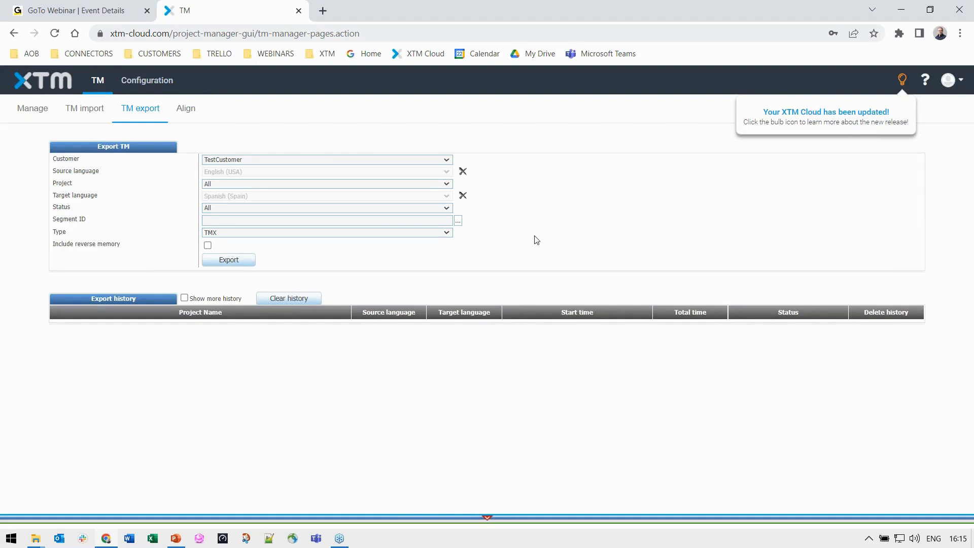
Start a new file alignment for TestCustomer with the reference name Alignment MS.
{"action": "left_click", "coordinate": [190, 116]}
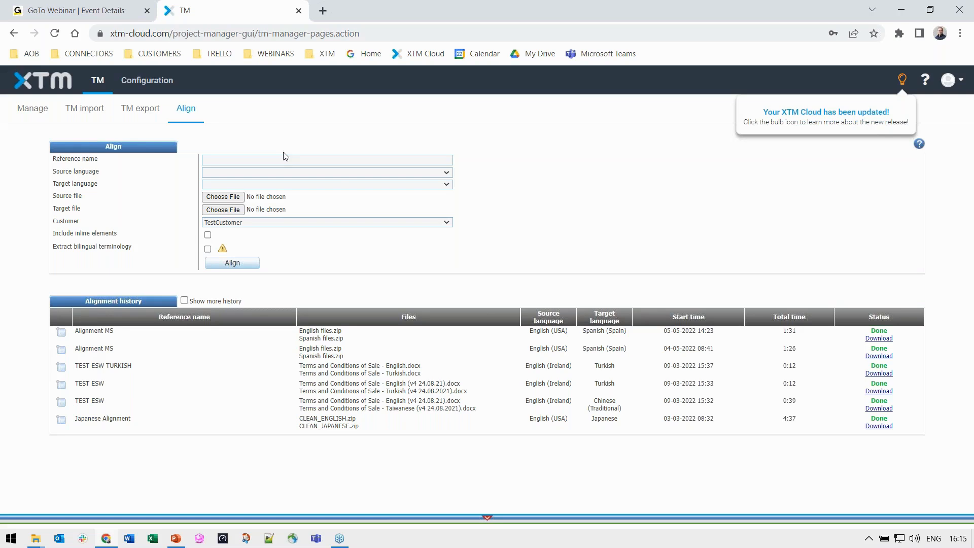
{"action": "left_click", "coordinate": [283, 159]}
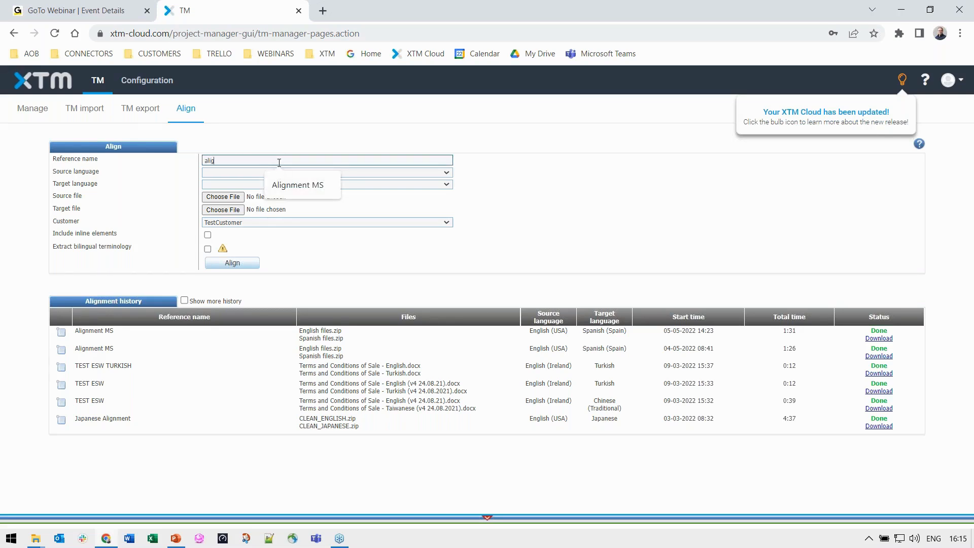
{"action": "type", "text": "align"}
{"action": "left_click", "coordinate": [274, 185]}
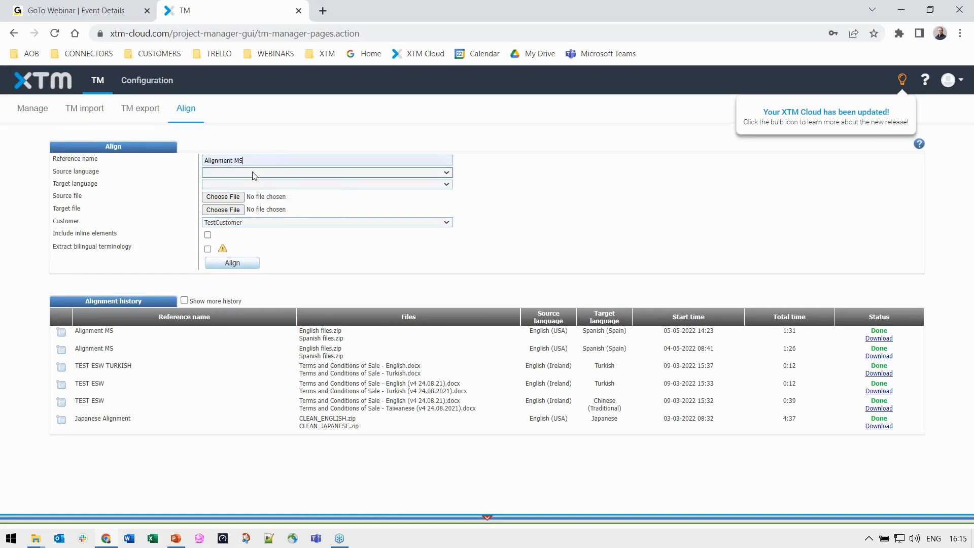
Set the alignment's source language to English (USA) and its target language to German (Germany).
{"action": "left_click", "coordinate": [253, 173]}
{"action": "scroll", "coordinate": [249, 203], "scroll_direction": "down", "scroll_amount": 15}
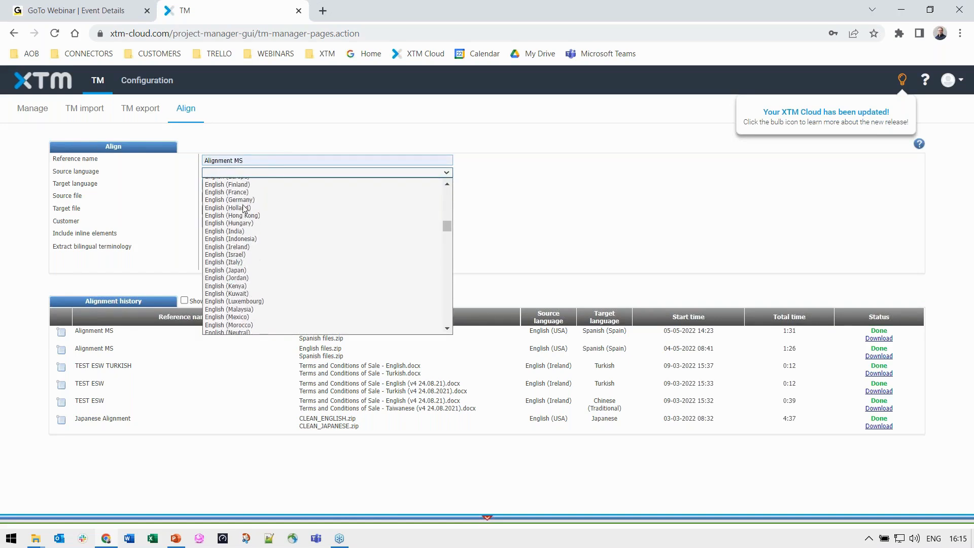
{"action": "scroll", "coordinate": [256, 252], "scroll_direction": "down", "scroll_amount": 4}
{"action": "scroll", "coordinate": [257, 252], "scroll_direction": "down", "scroll_amount": 4}
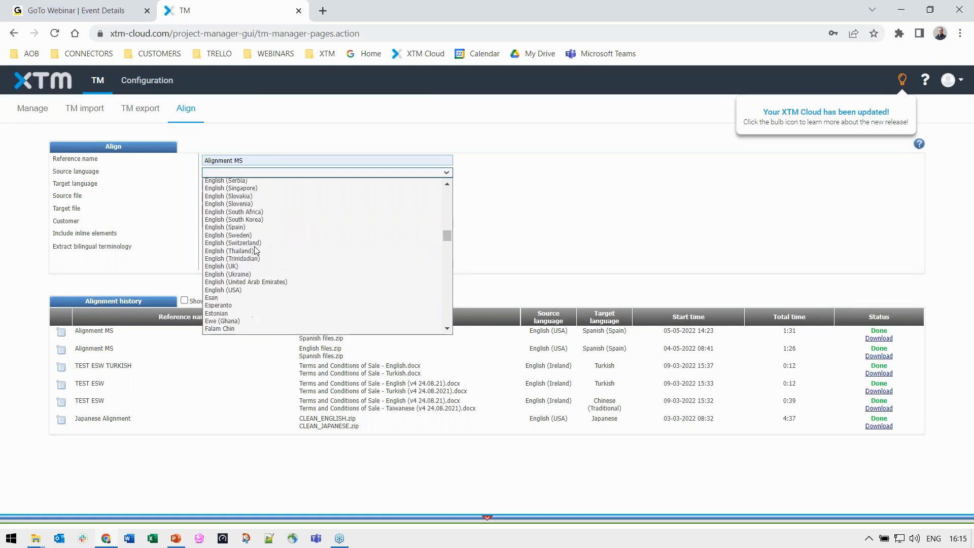
{"action": "left_click", "coordinate": [257, 290]}
{"action": "left_click", "coordinate": [260, 185]}
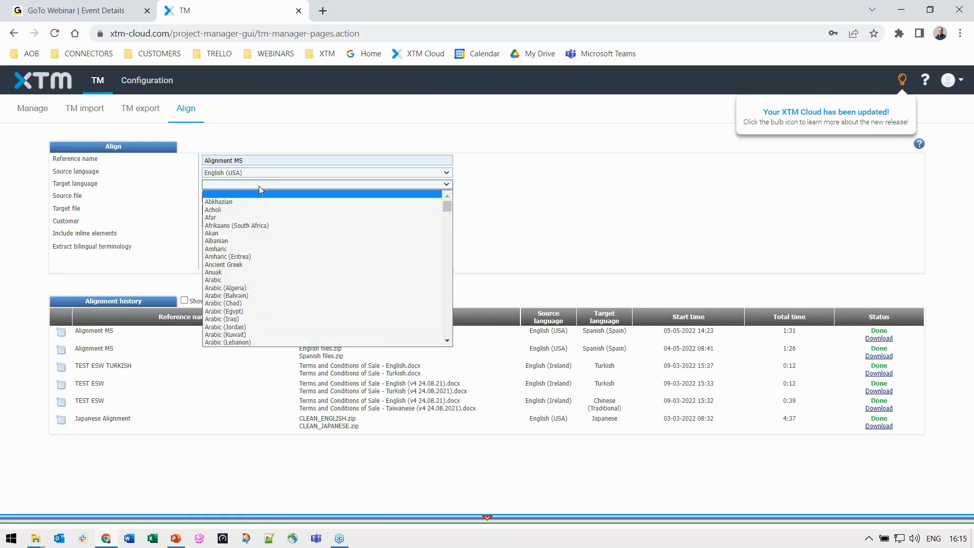
{"action": "scroll", "coordinate": [258, 223], "scroll_direction": "down", "scroll_amount": 20}
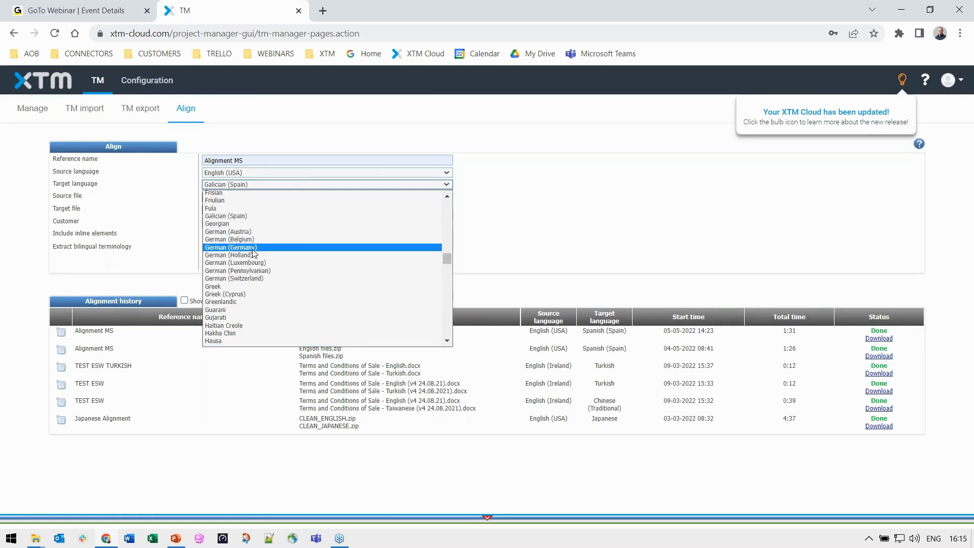
{"action": "left_click", "coordinate": [253, 248]}
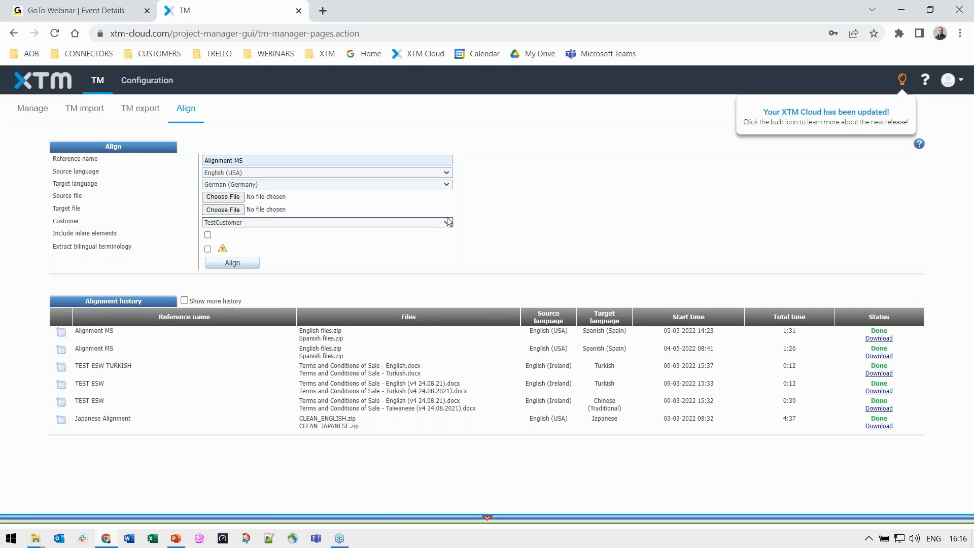
Log out of the TM expert account and try to log in with the administrator's username and password.
{"action": "left_click", "coordinate": [950, 81]}
{"action": "left_click", "coordinate": [904, 241]}
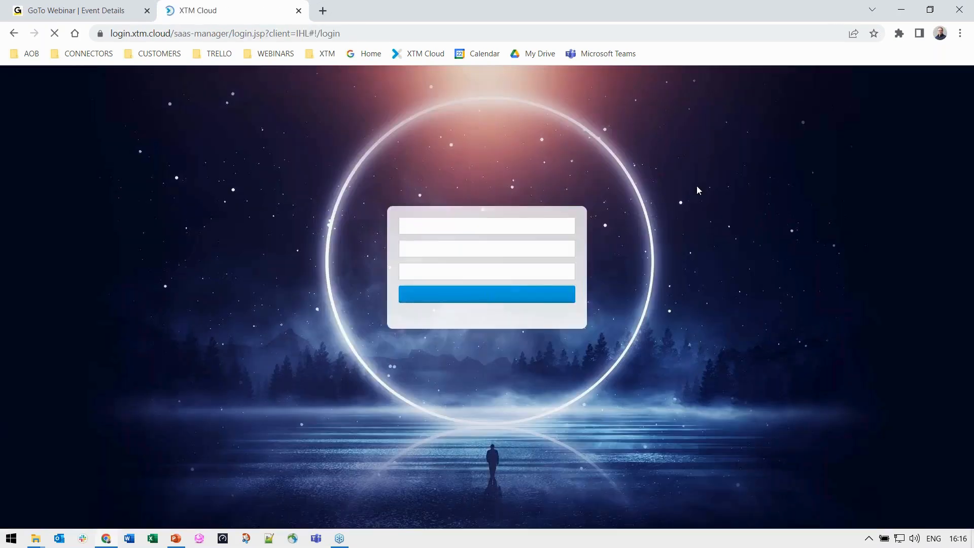
{"action": "double_click", "coordinate": [456, 267]}
{"action": "type", "text": "Inaki"}
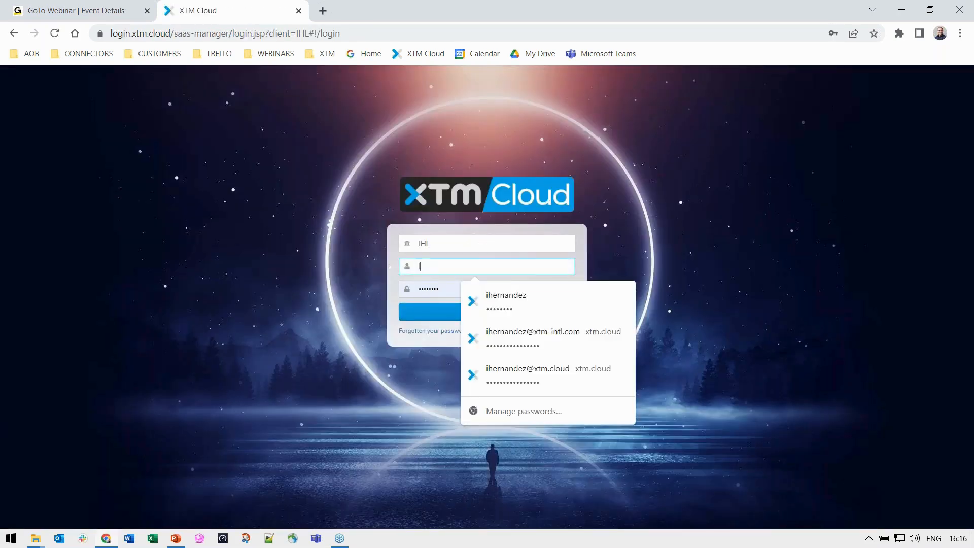
{"action": "key", "text": "Tab"}
{"action": "key", "text": "BackSpace"}
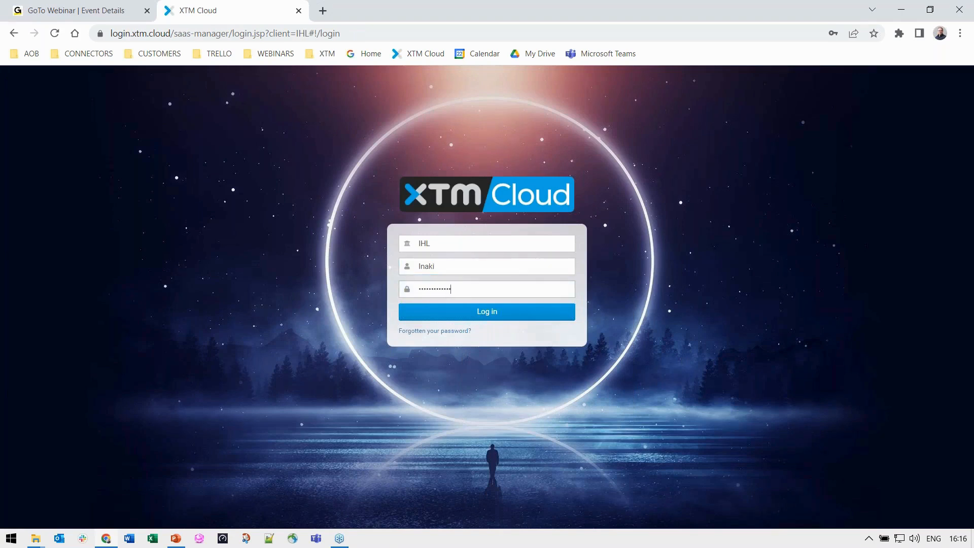
{"action": "key", "text": "Return"}
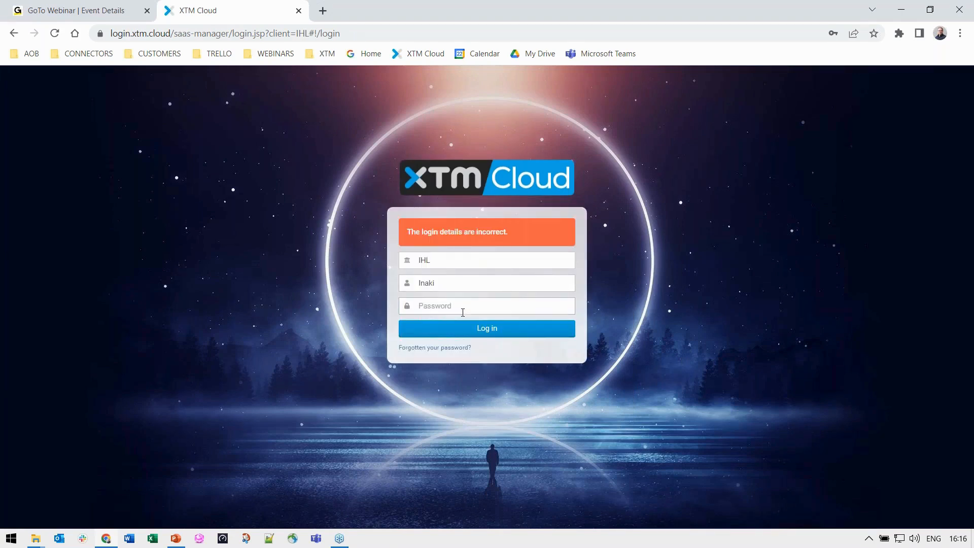
Enter the administrator's account password again and log in.
{"action": "left_click", "coordinate": [464, 307]}
{"action": "type", "text": "*"}
{"action": "key", "text": "Return"}
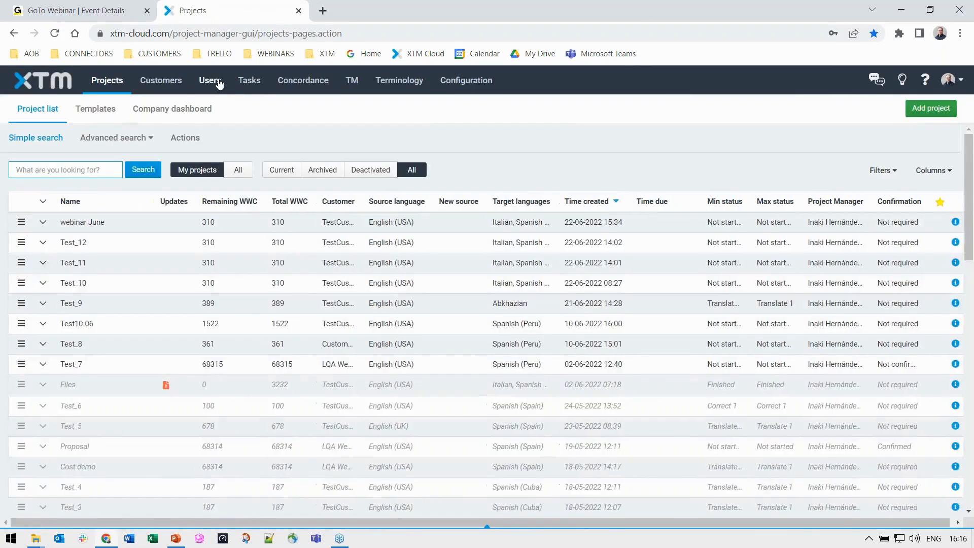
Open the user list and review its roles, workflow steps and language combinations columns.
{"action": "left_click", "coordinate": [216, 81]}
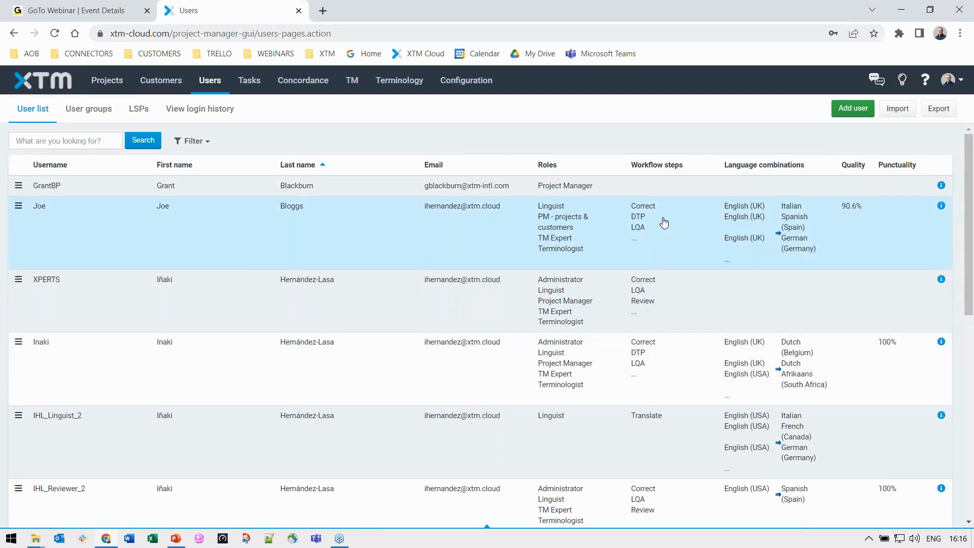
{"action": "left_click_drag", "start_coordinate": [539, 164], "coordinate": [566, 165]}
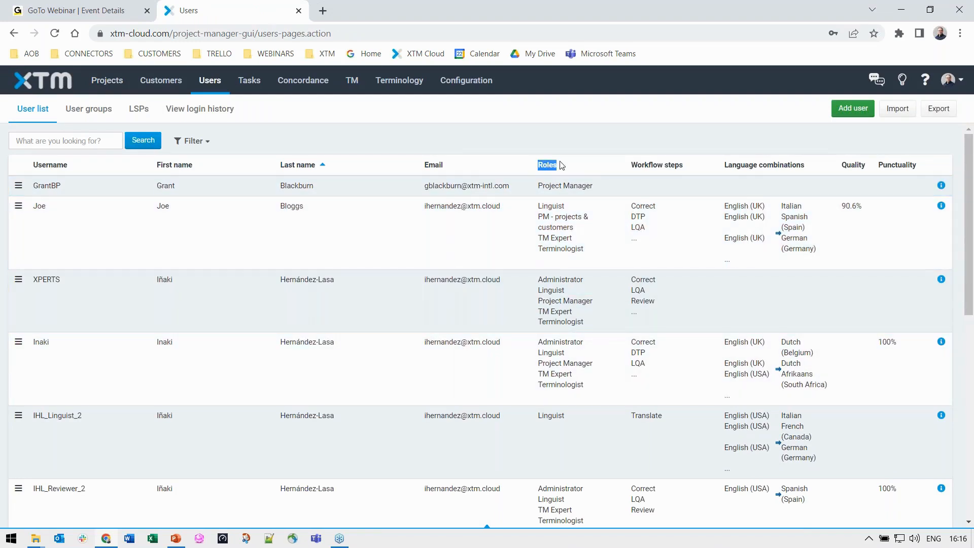
{"action": "left_click_drag", "start_coordinate": [630, 166], "coordinate": [807, 174]}
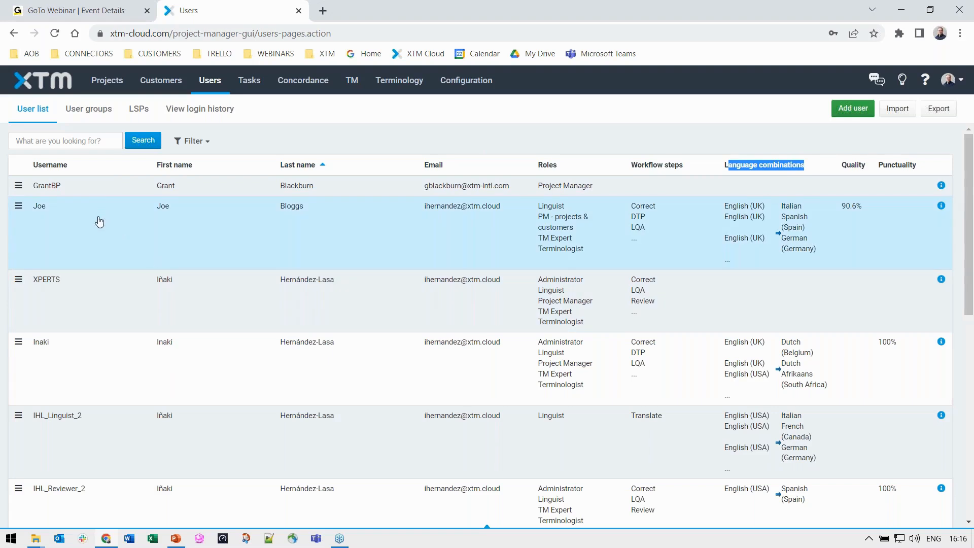
Open the second listed user's details and review the assigned Linguist, PM - projects & customers, TM Expert and Terminologist roles.
{"action": "left_click", "coordinate": [99, 223]}
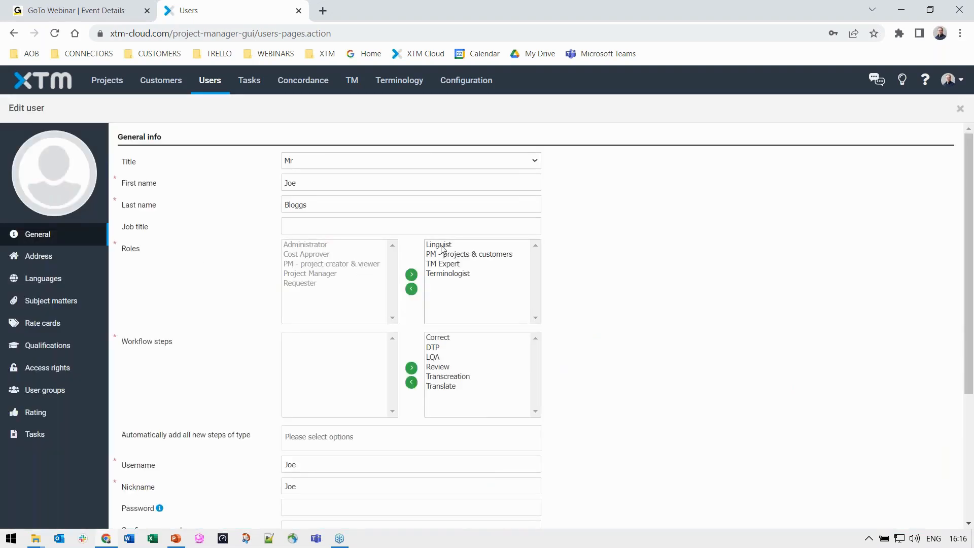
{"action": "left_click", "coordinate": [442, 246]}
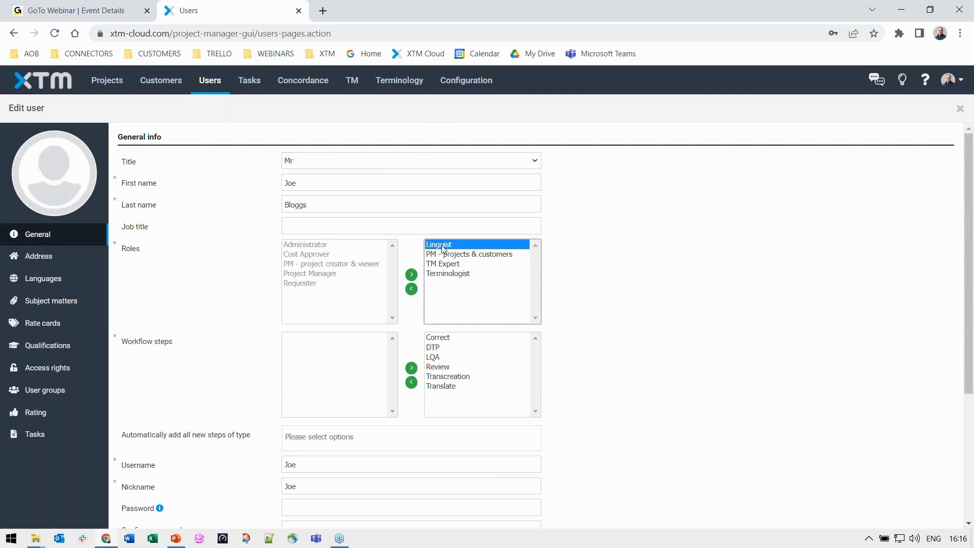
{"action": "left_click", "coordinate": [458, 258]}
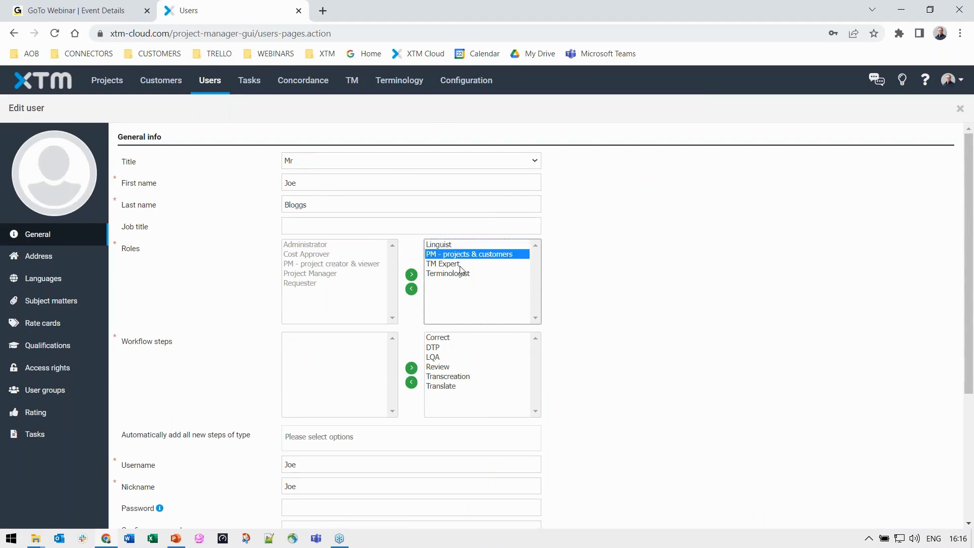
{"action": "left_click", "coordinate": [459, 266]}
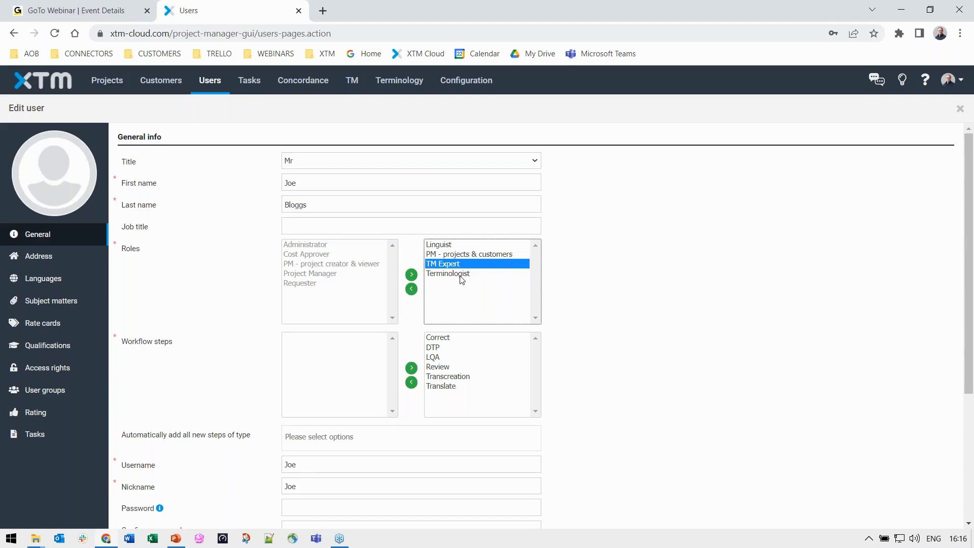
{"action": "left_click", "coordinate": [461, 278]}
Review the workflow steps assigned to this user, including Correct, Translate and Review.
{"action": "left_click", "coordinate": [180, 349]}
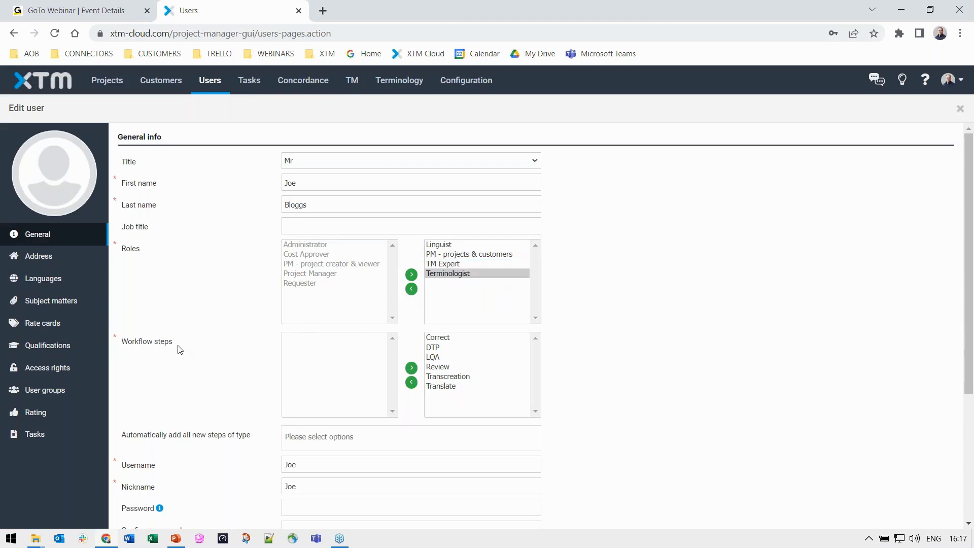
{"action": "left_click_drag", "start_coordinate": [178, 346], "coordinate": [123, 345]}
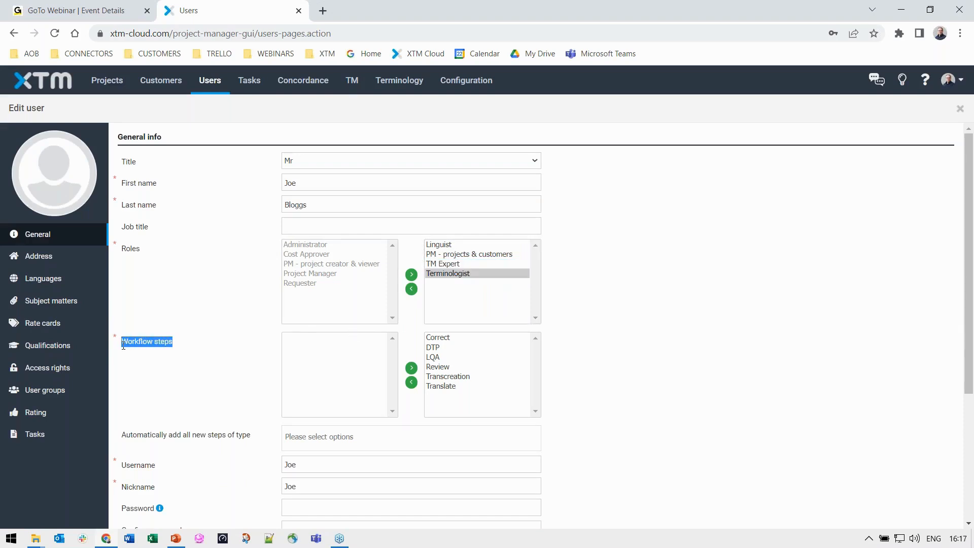
{"action": "left_click", "coordinate": [453, 338]}
{"action": "left_click", "coordinate": [453, 387]}
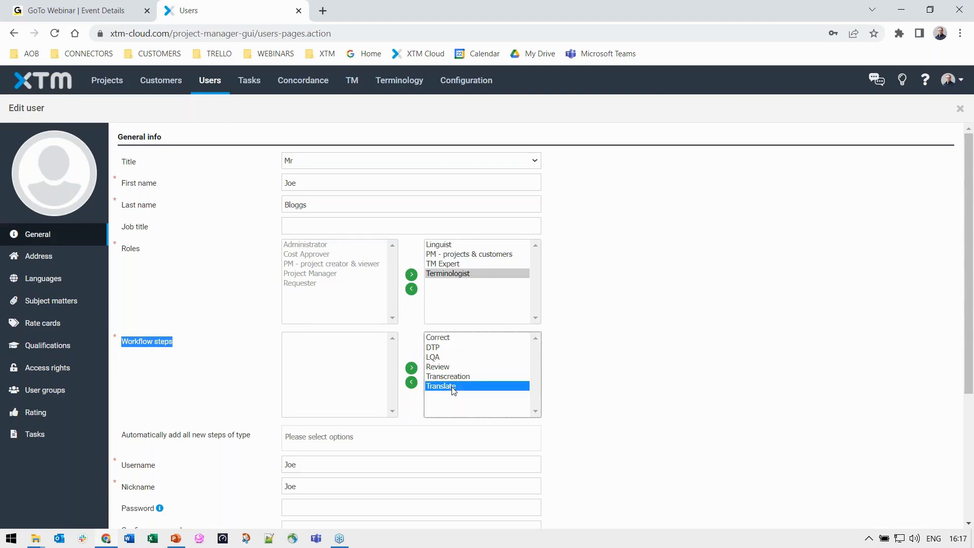
{"action": "left_click", "coordinate": [451, 369]}
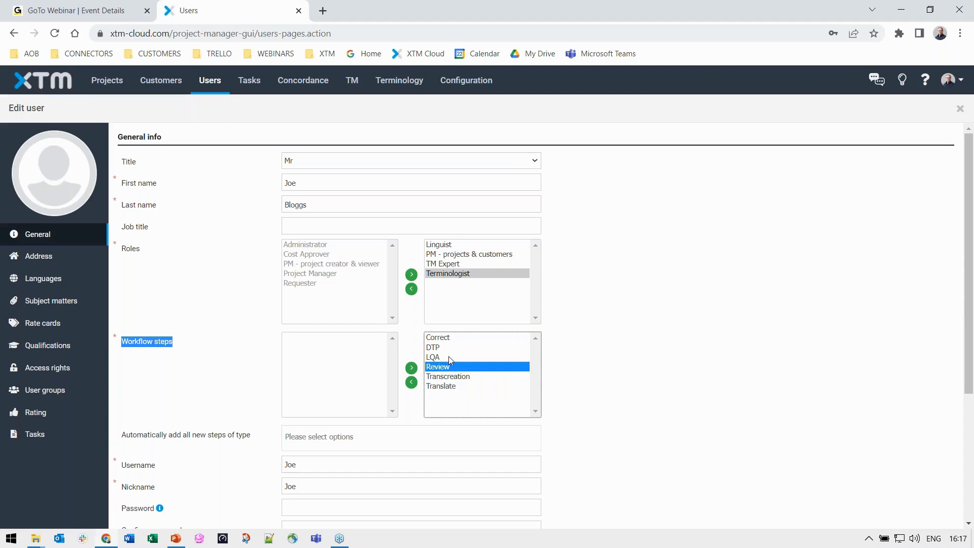
Look over the user's assigned workflow steps and general details, and open the user's language combinations.
{"action": "left_click", "coordinate": [448, 357]}
{"action": "scroll", "coordinate": [647, 349], "scroll_direction": "down", "scroll_amount": 4}
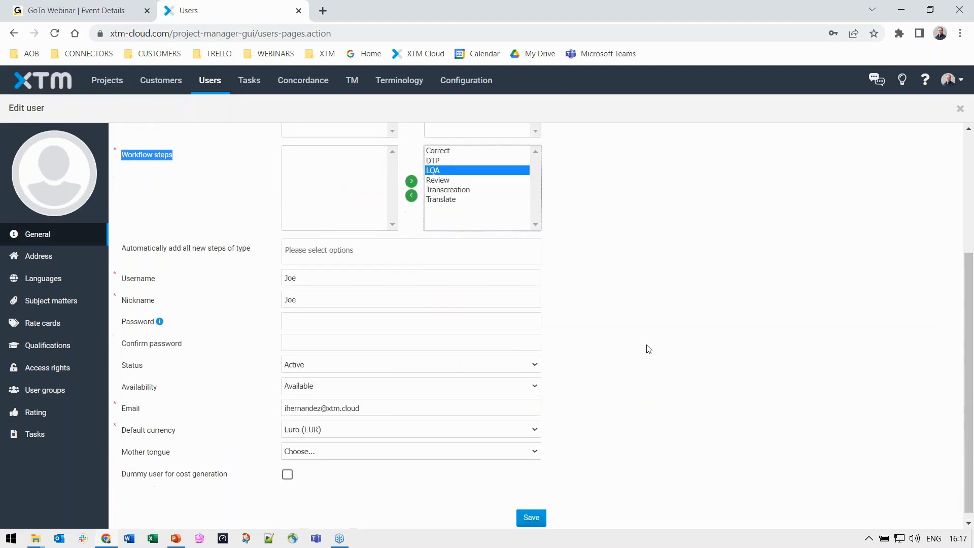
{"action": "left_click", "coordinate": [55, 281]}
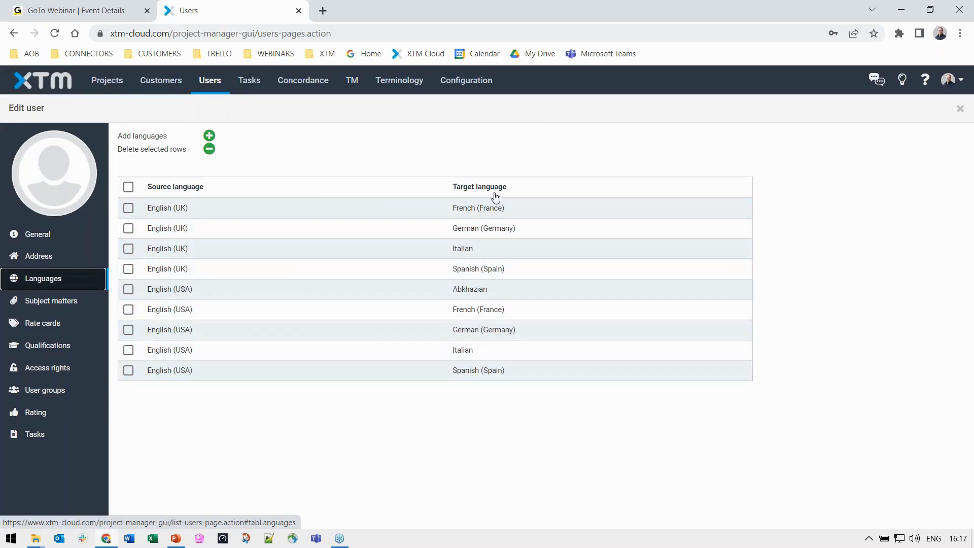
Restrict the user's access rights to selected customers: GlobalSoft_Documentation, GlobalSoft_Legal, GlobalSoft_Marketing and GlobalSoft_Software.
{"action": "left_click", "coordinate": [42, 369]}
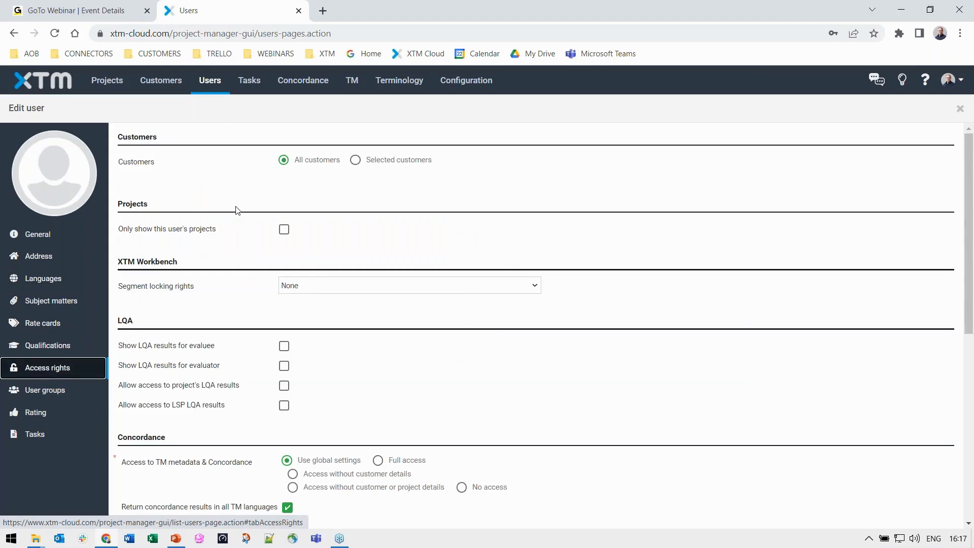
{"action": "left_click", "coordinate": [355, 163]}
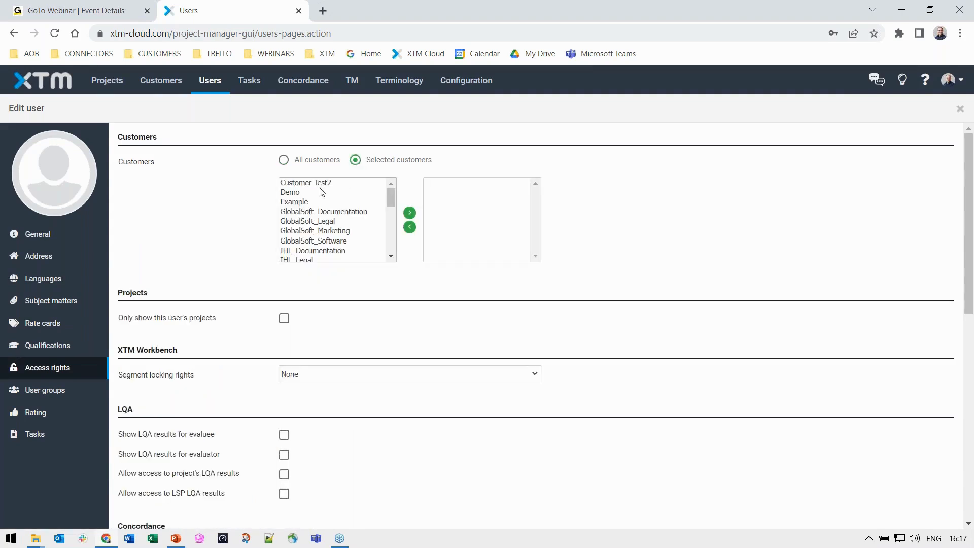
{"action": "left_click", "coordinate": [327, 213]}
{"action": "left_click", "coordinate": [319, 242], "text": "shift"}
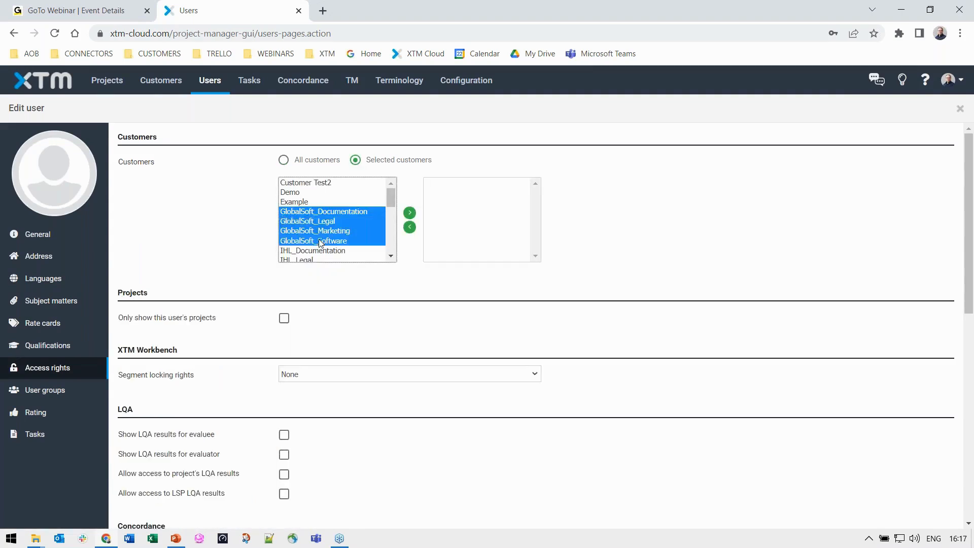
{"action": "left_click", "coordinate": [410, 212]}
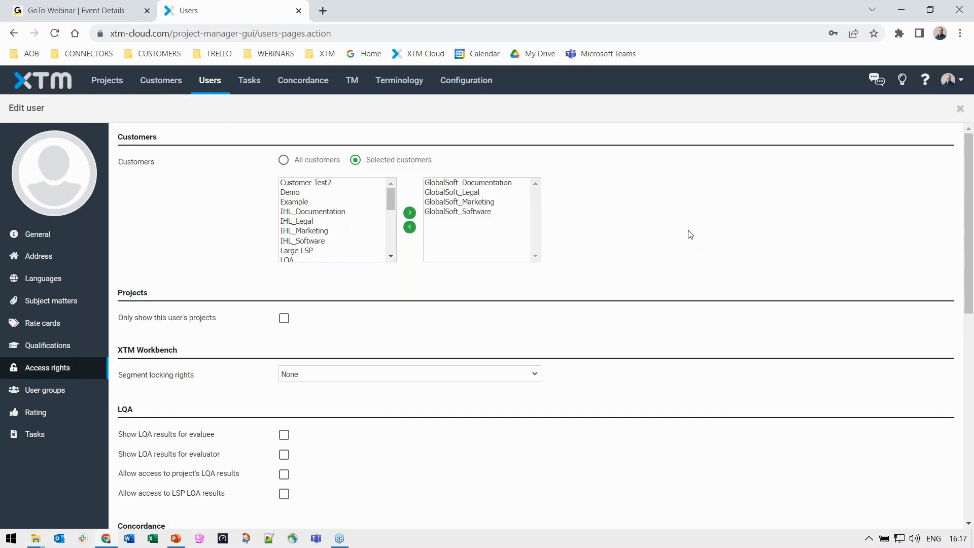
Allow the user to see LQA results for evaluee and evaluator, plus the simple and extended LQA reports.
{"action": "scroll", "coordinate": [690, 234], "scroll_direction": "down", "scroll_amount": 3}
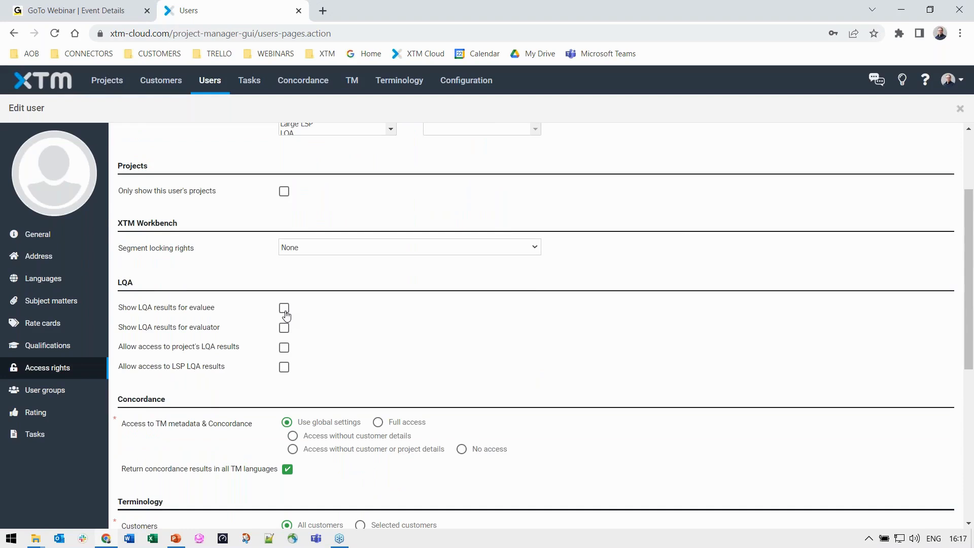
{"action": "left_click", "coordinate": [284, 308]}
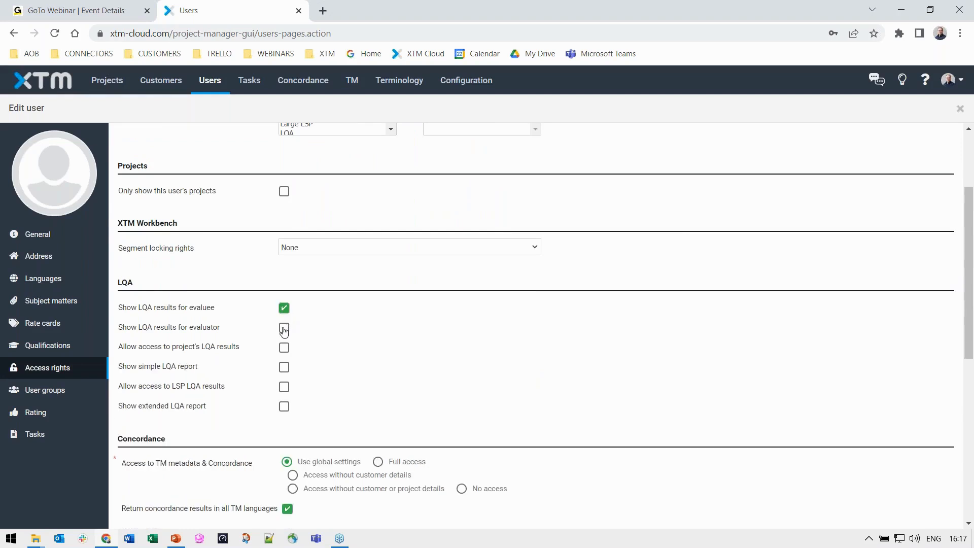
{"action": "left_click", "coordinate": [285, 330]}
{"action": "left_click", "coordinate": [283, 373]}
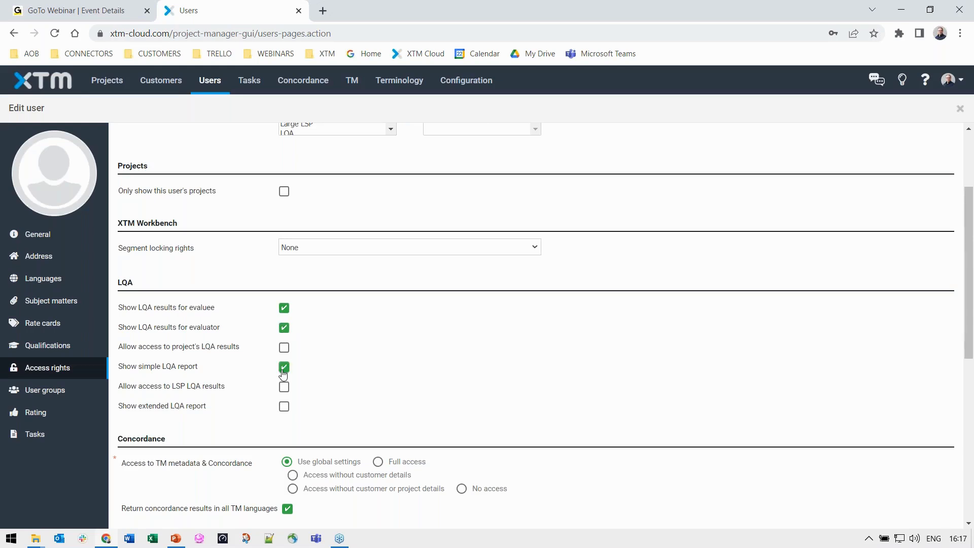
{"action": "left_click", "coordinate": [286, 414]}
Try full access to TM metadata & Concordance and return the option to global settings.
{"action": "scroll", "coordinate": [456, 345], "scroll_direction": "down", "scroll_amount": 3}
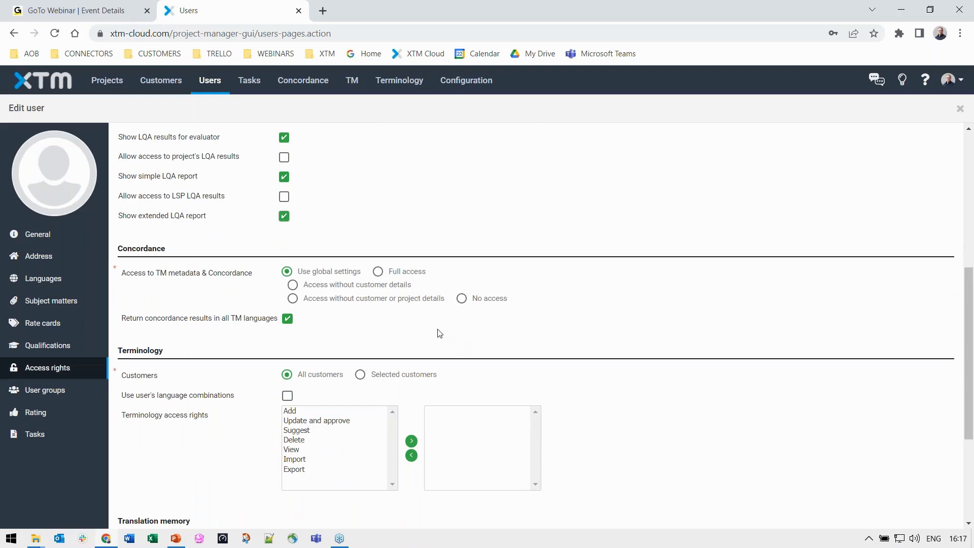
{"action": "left_click", "coordinate": [377, 272]}
{"action": "left_click", "coordinate": [290, 272]}
Grant the user the View and Suggest terminology access rights, leaving Add, Update and approve, Delete, Import and Export unassigned.
{"action": "scroll", "coordinate": [332, 370], "scroll_direction": "down", "scroll_amount": 2}
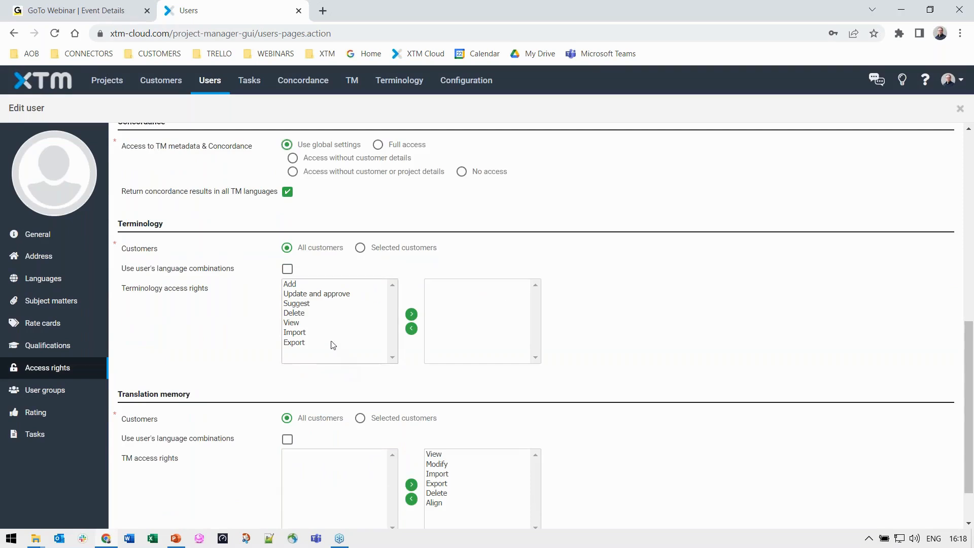
{"action": "double_click", "coordinate": [297, 322]}
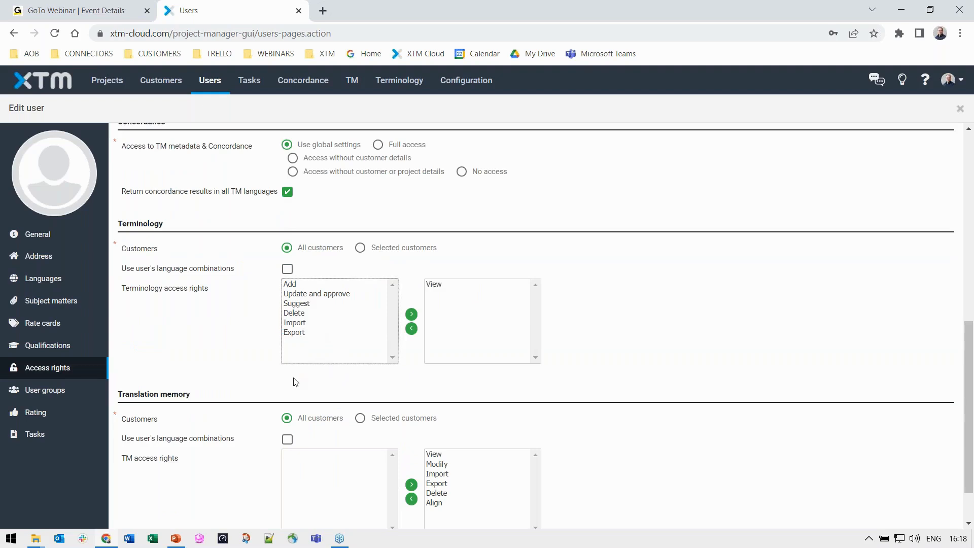
{"action": "double_click", "coordinate": [307, 303]}
{"action": "left_click", "coordinate": [292, 284]}
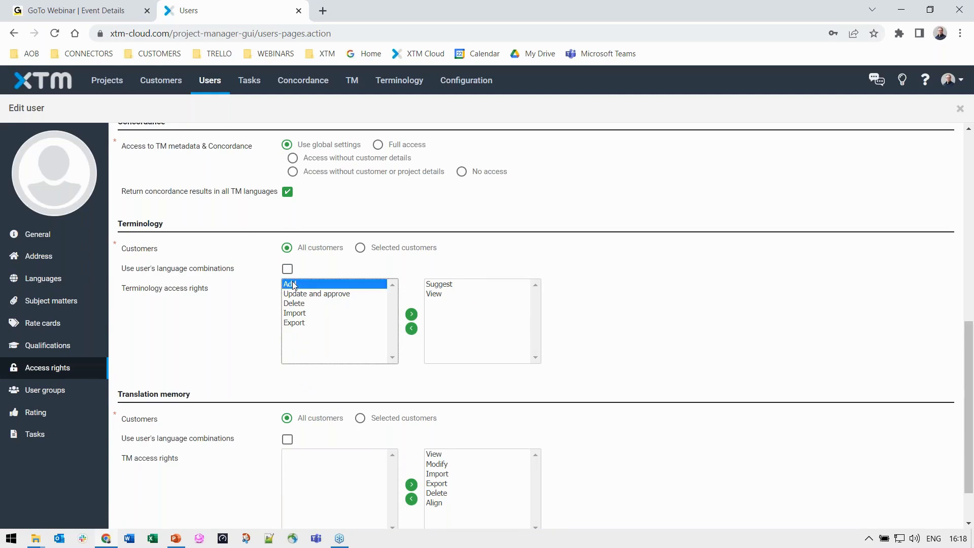
{"action": "left_click", "coordinate": [299, 315]}
{"action": "left_click", "coordinate": [304, 325]}
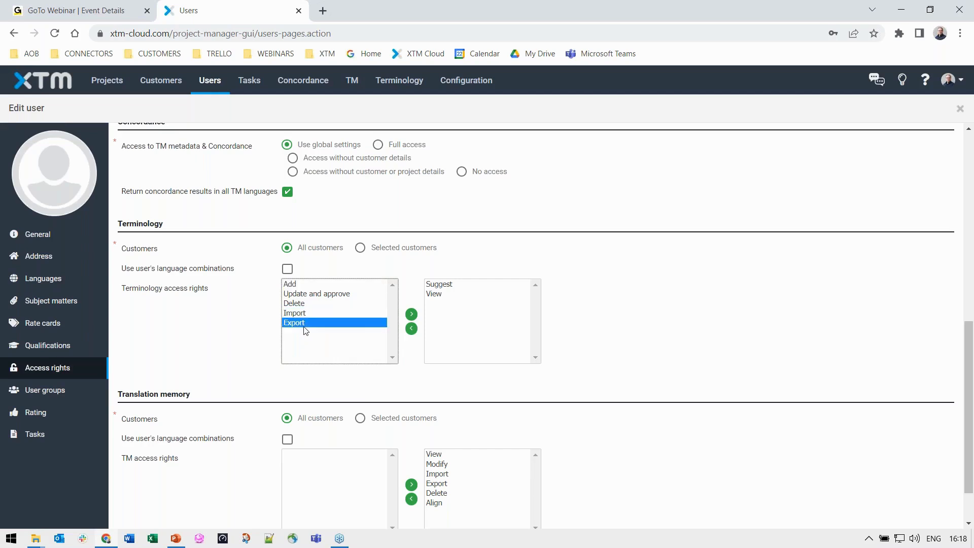
{"action": "left_click", "coordinate": [311, 304]}
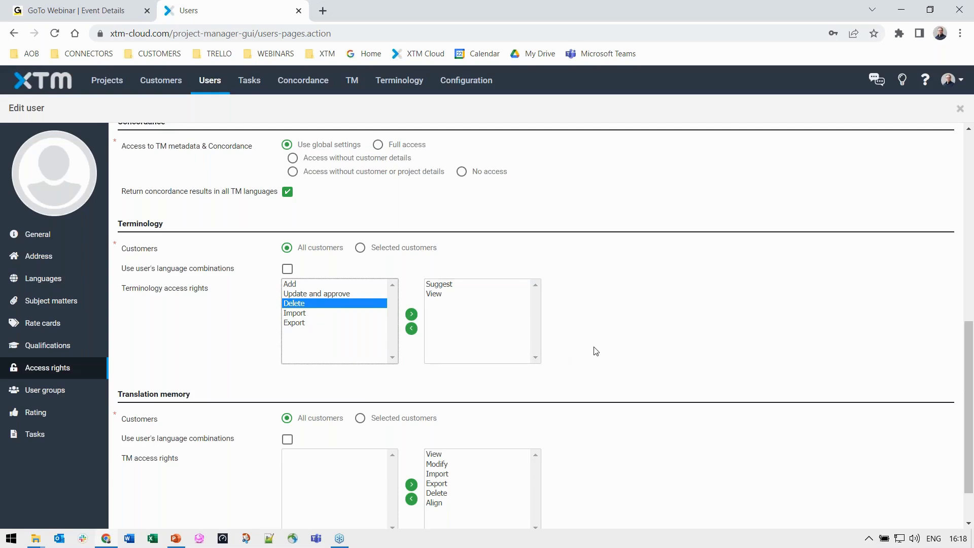
Remove all of the user's TM access rights and grant back only View and Modify.
{"action": "scroll", "coordinate": [596, 352], "scroll_direction": "down", "scroll_amount": 1}
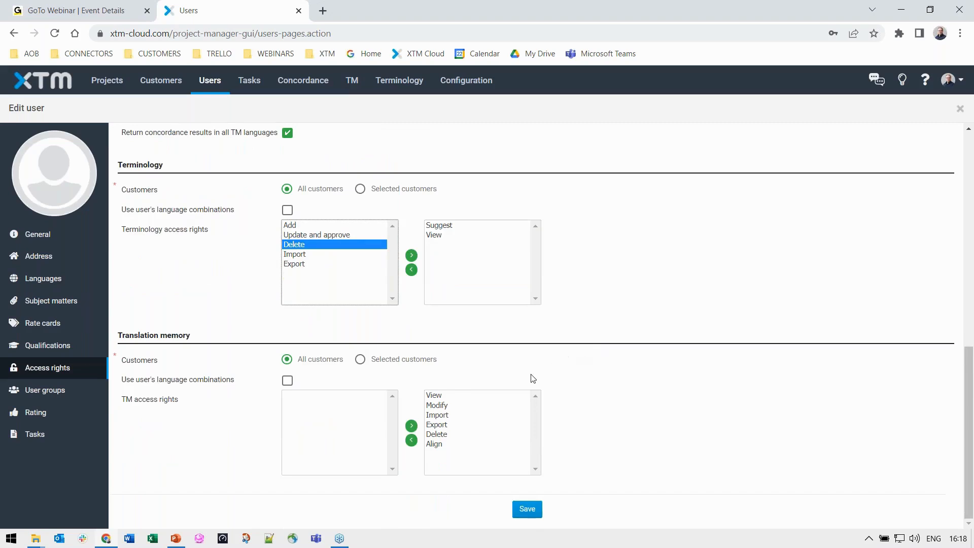
{"action": "left_click", "coordinate": [447, 396]}
{"action": "left_click", "coordinate": [446, 444], "text": "shift"}
{"action": "left_click", "coordinate": [413, 429]}
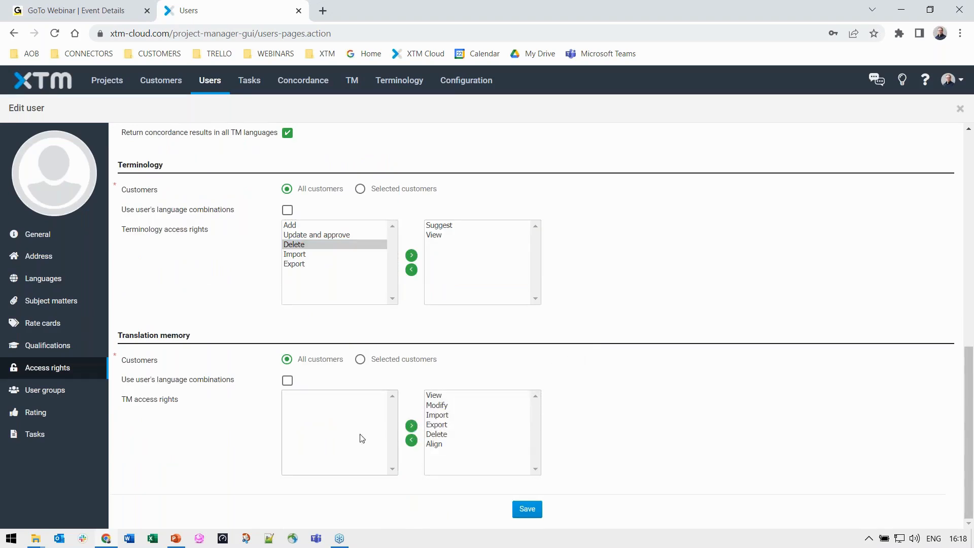
{"action": "left_click", "coordinate": [447, 395]}
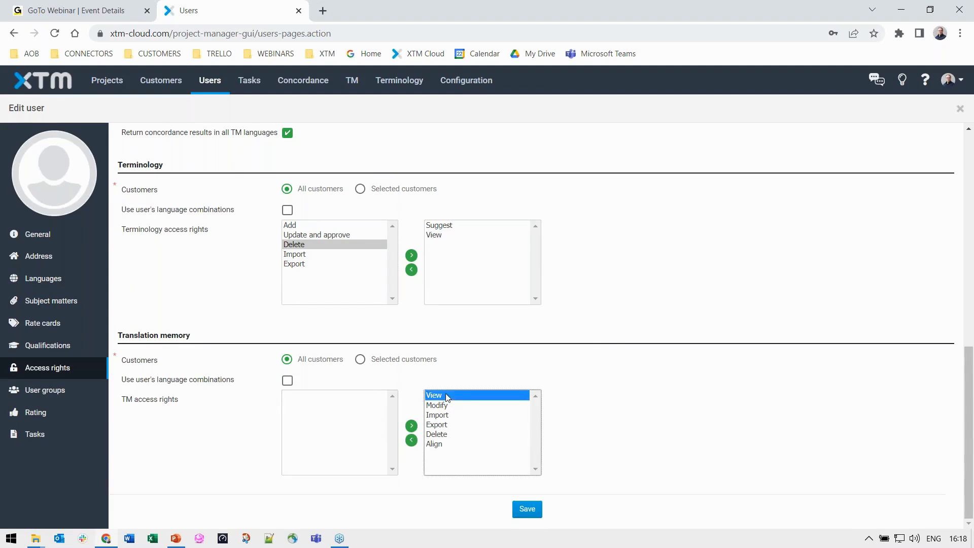
{"action": "left_click", "coordinate": [437, 445], "text": "shift"}
{"action": "left_click", "coordinate": [414, 442]}
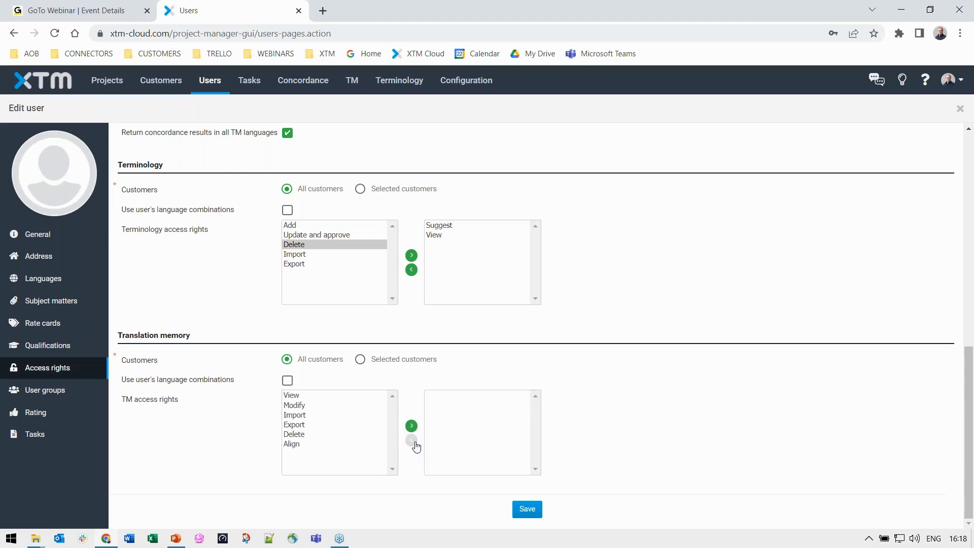
{"action": "double_click", "coordinate": [299, 397]}
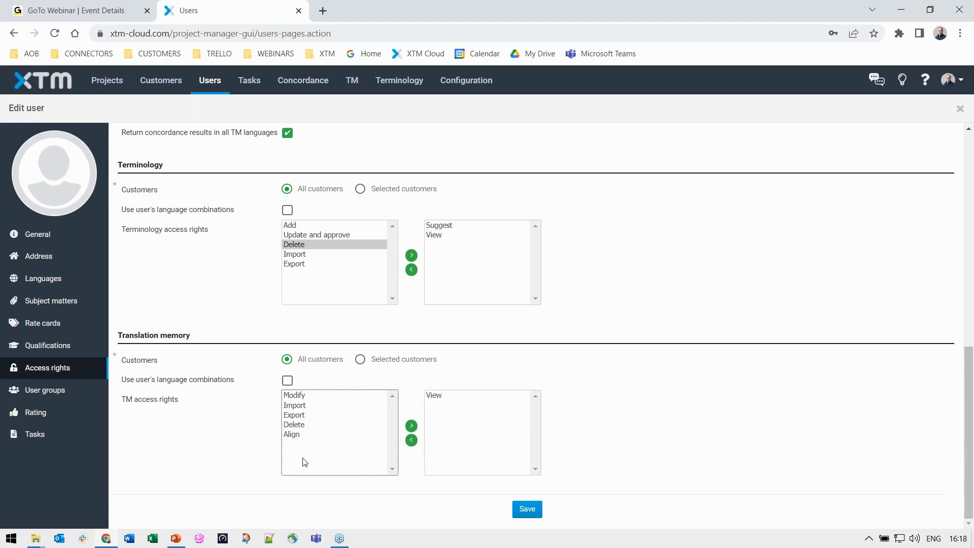
{"action": "double_click", "coordinate": [309, 396]}
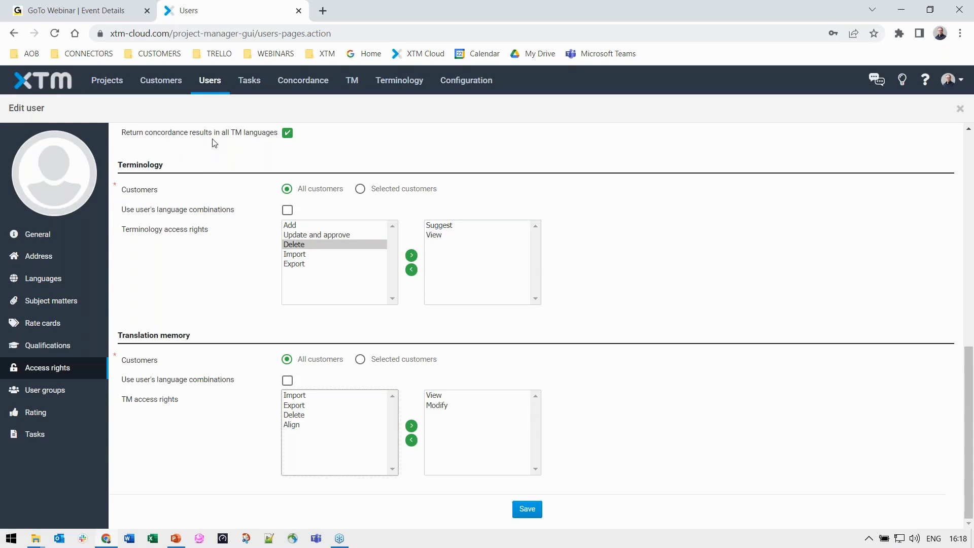
Leave the user's settings without saving and open the list of user groups.
{"action": "left_click", "coordinate": [210, 81]}
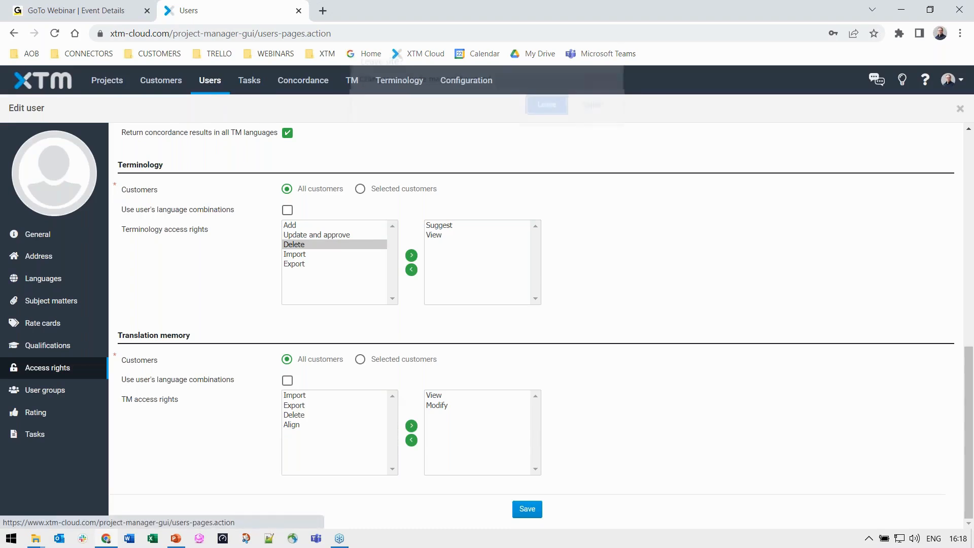
{"action": "left_click", "coordinate": [540, 109]}
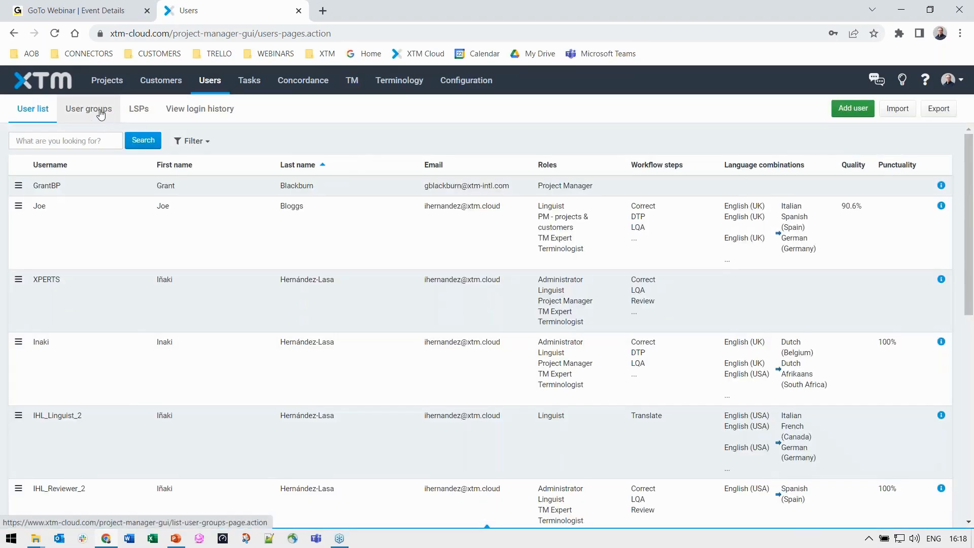
{"action": "left_click", "coordinate": [101, 114]}
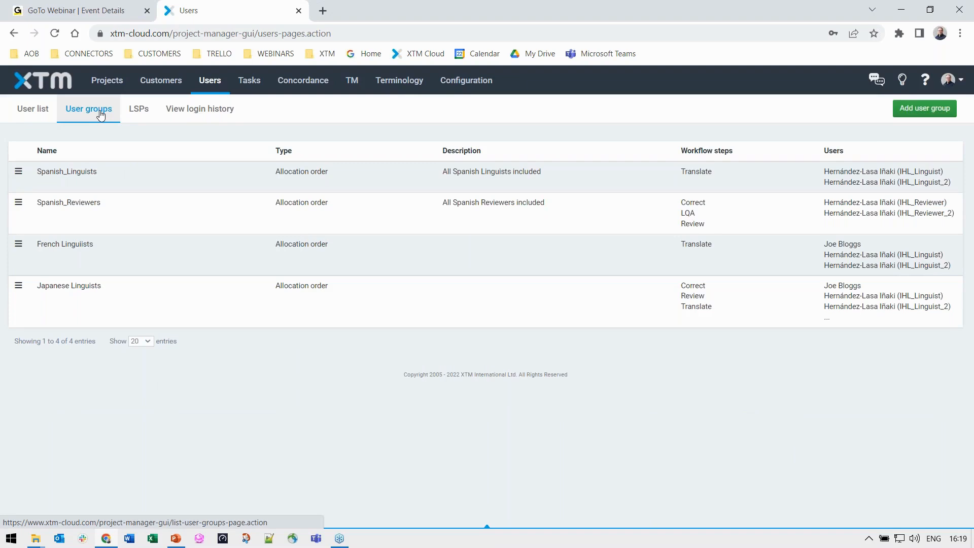
Start a new user group and name it German Translators.
{"action": "left_click", "coordinate": [914, 107]}
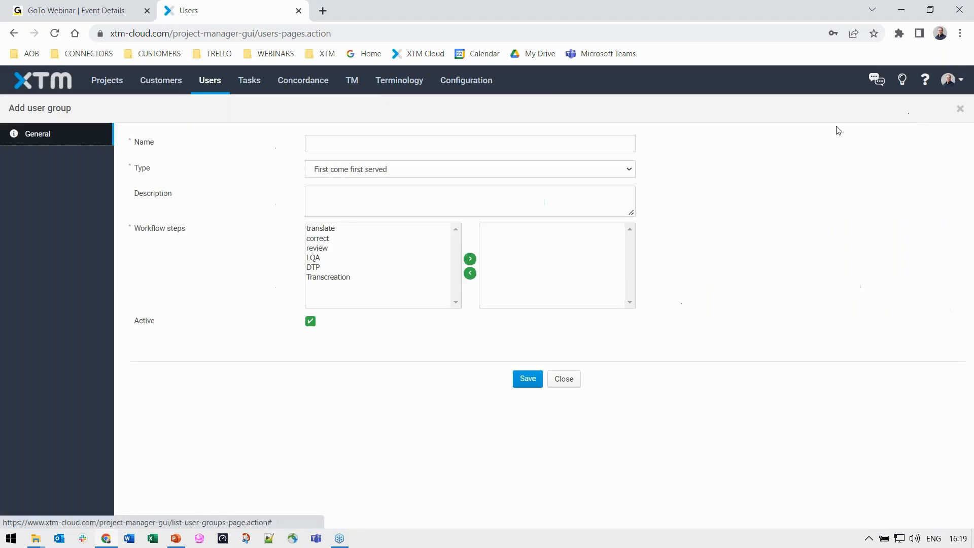
{"action": "left_click", "coordinate": [358, 145]}
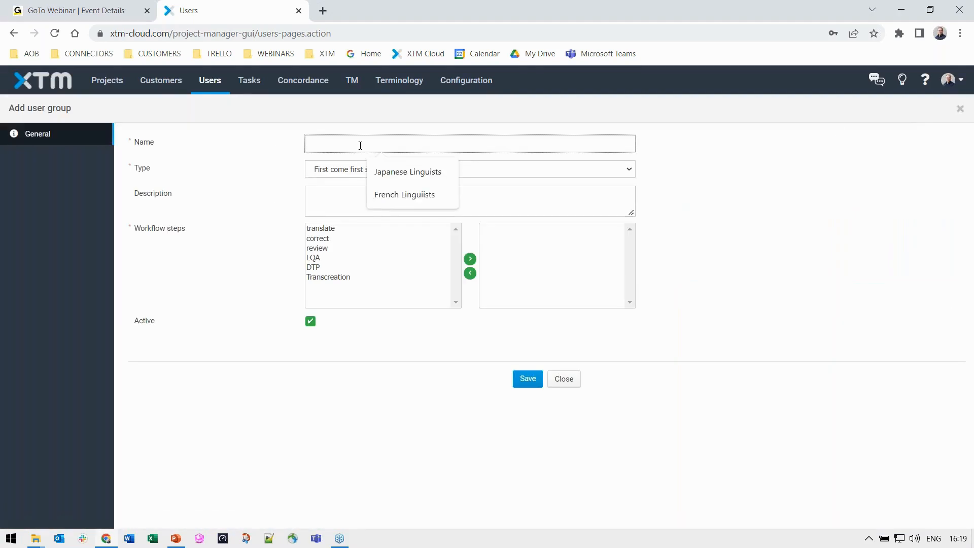
{"action": "type", "text": "German"}
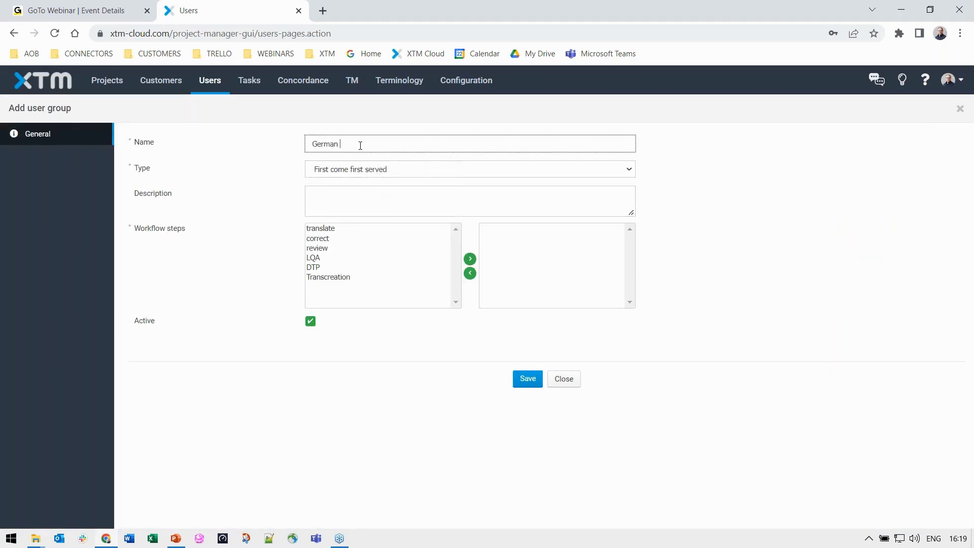
{"action": "type", "text": " Translators"}
Assign the translate, correct and review workflow steps to the group and save it.
{"action": "double_click", "coordinate": [341, 228]}
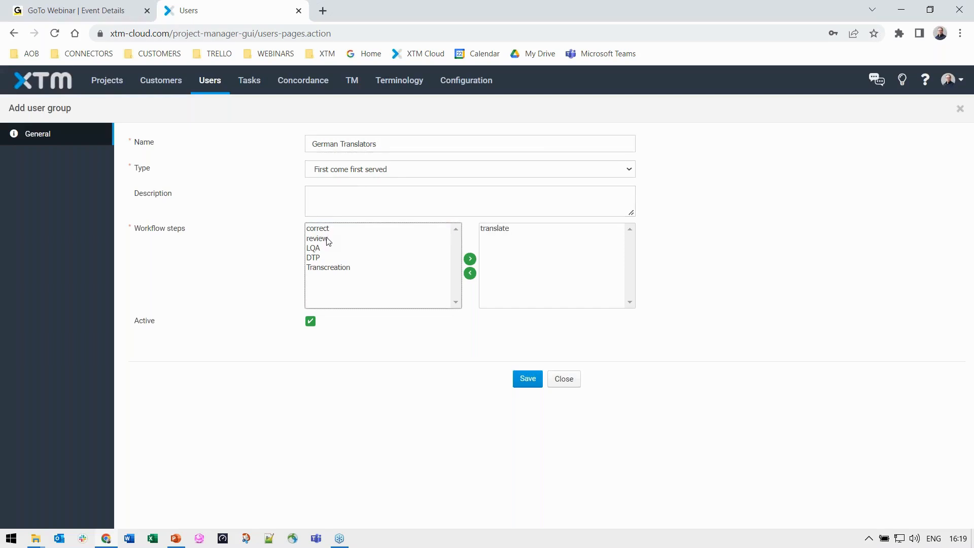
{"action": "double_click", "coordinate": [328, 239]}
{"action": "double_click", "coordinate": [335, 229]}
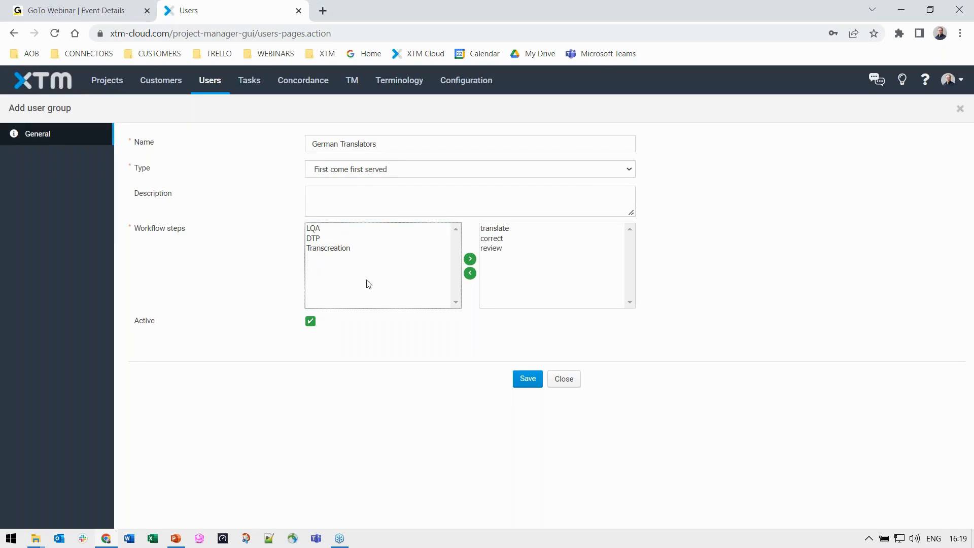
{"action": "left_click", "coordinate": [527, 378]}
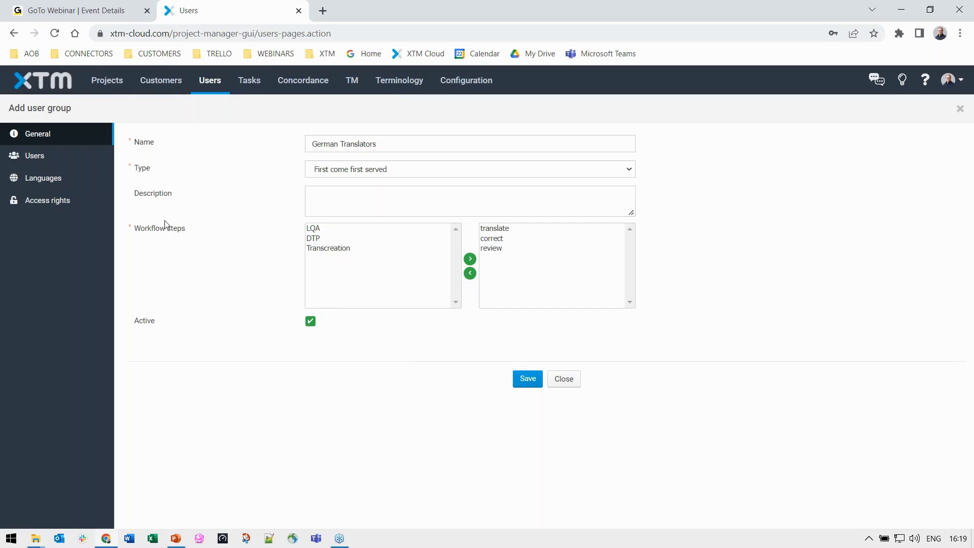
Add IHL_Linguist, IHL_Linguist_2, IHL_Reviewer, IHL_Reviewer_2 and the linguist holding the PM - projects & customers role to the group's users.
{"action": "left_click", "coordinate": [49, 162]}
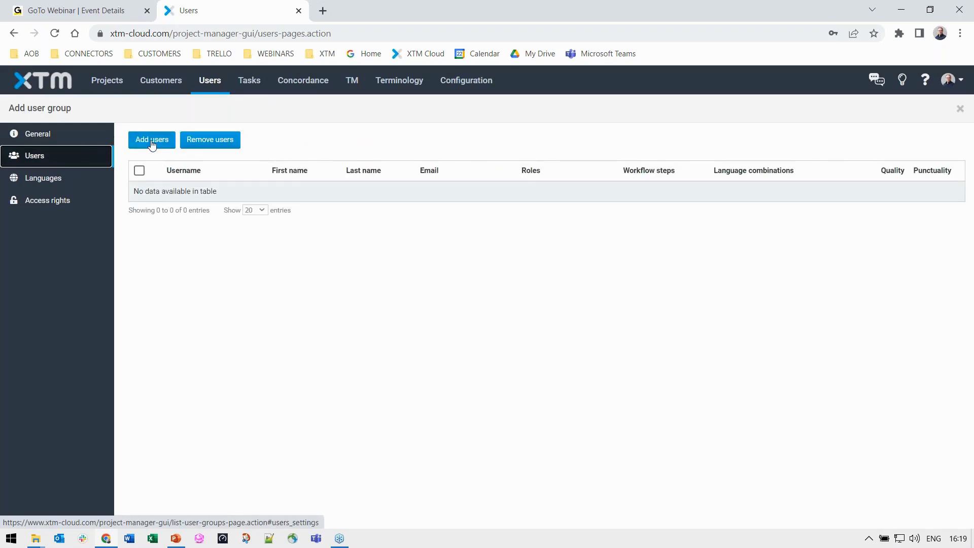
{"action": "left_click", "coordinate": [151, 140]}
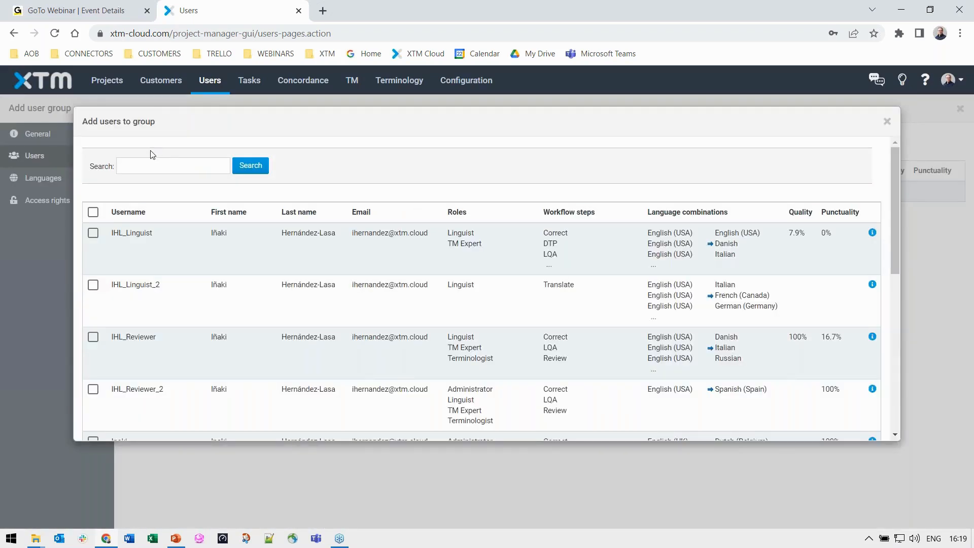
{"action": "left_click", "coordinate": [92, 232]}
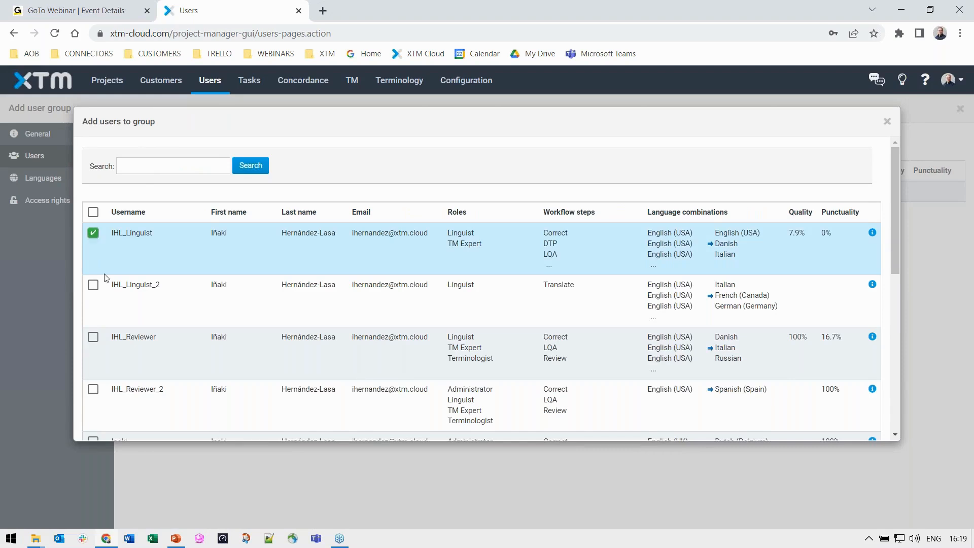
{"action": "left_click", "coordinate": [93, 286]}
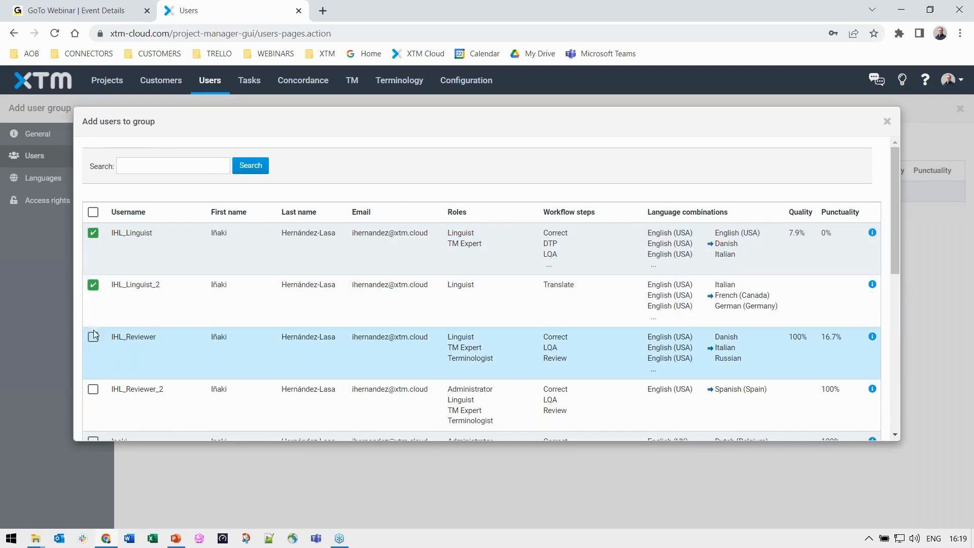
{"action": "left_click", "coordinate": [93, 389]}
{"action": "scroll", "coordinate": [159, 337], "scroll_direction": "down", "scroll_amount": 2}
{"action": "scroll", "coordinate": [157, 349], "scroll_direction": "down", "scroll_amount": 1}
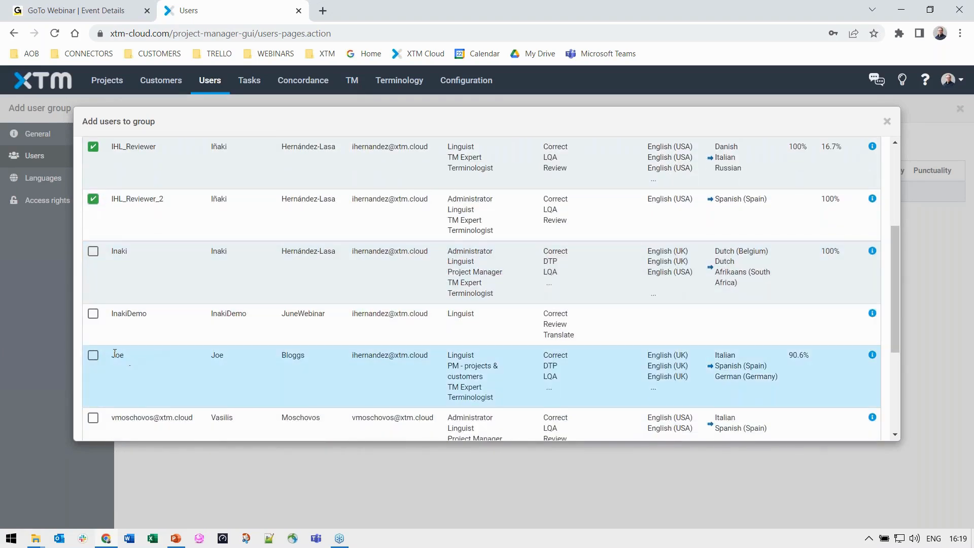
{"action": "left_click", "coordinate": [93, 358]}
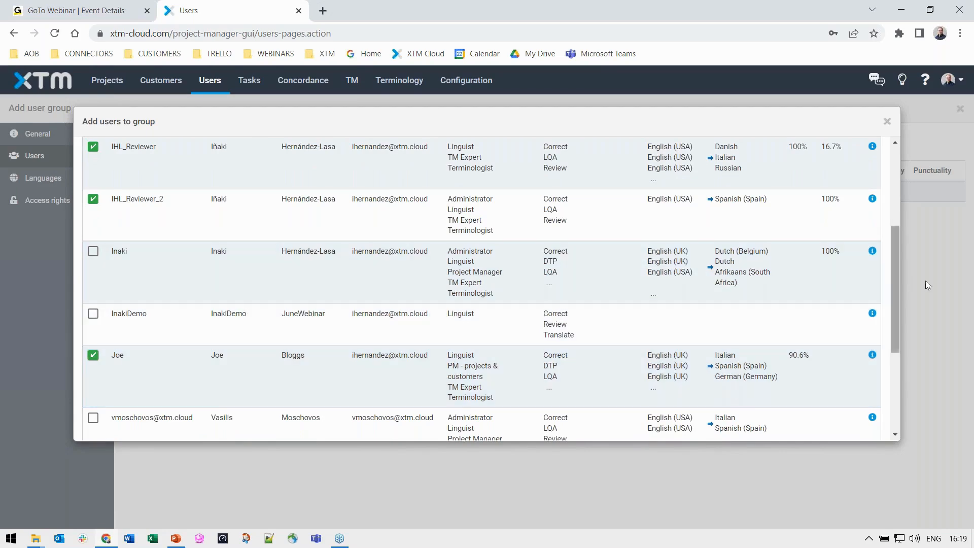
{"action": "left_click_drag", "start_coordinate": [894, 343], "coordinate": [861, 429]}
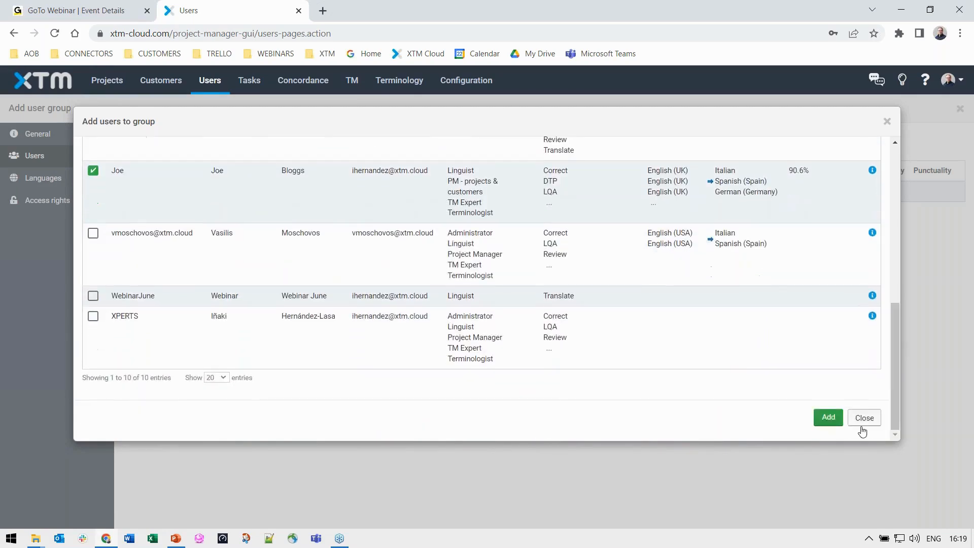
{"action": "left_click", "coordinate": [828, 419]}
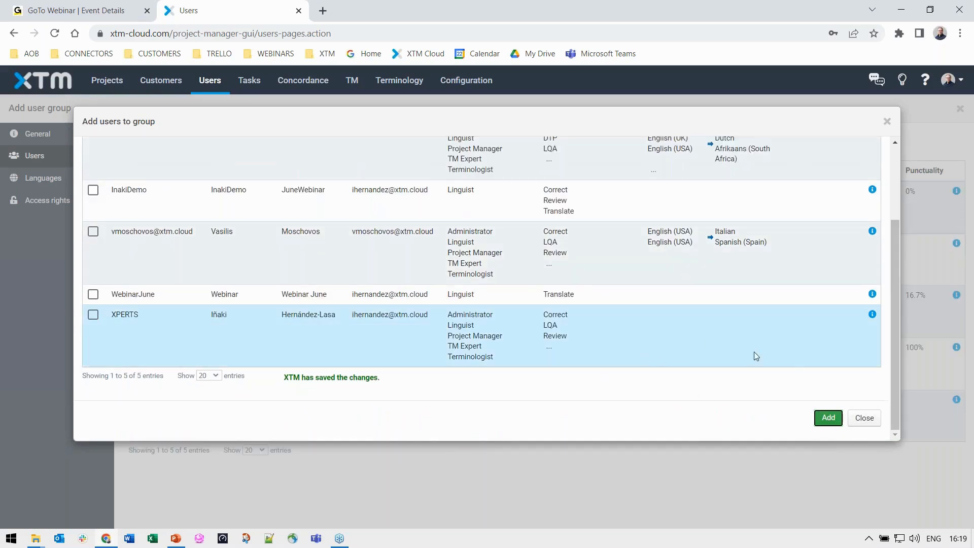
{"action": "left_click", "coordinate": [867, 419]}
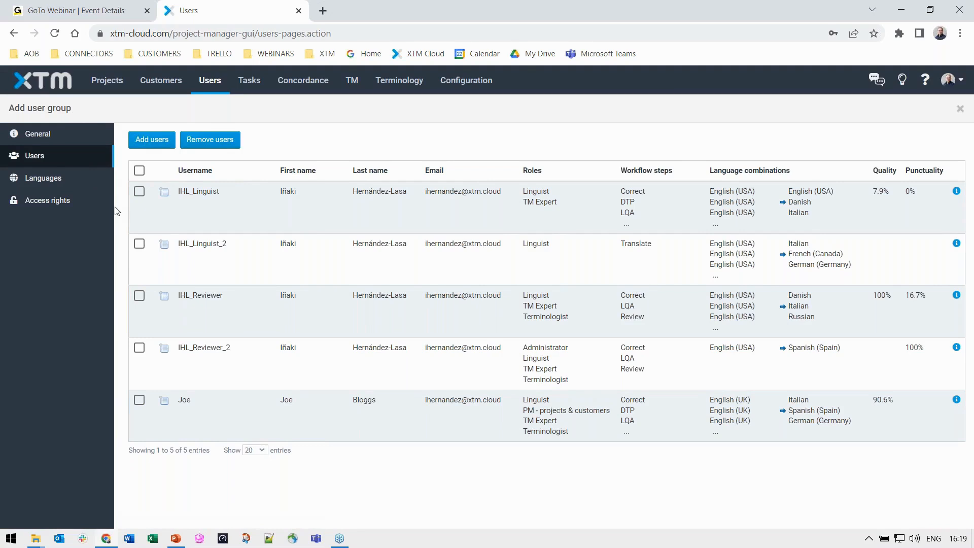
Start a new language combination for the group and choose English (USA) as its source language.
{"action": "left_click", "coordinate": [63, 179]}
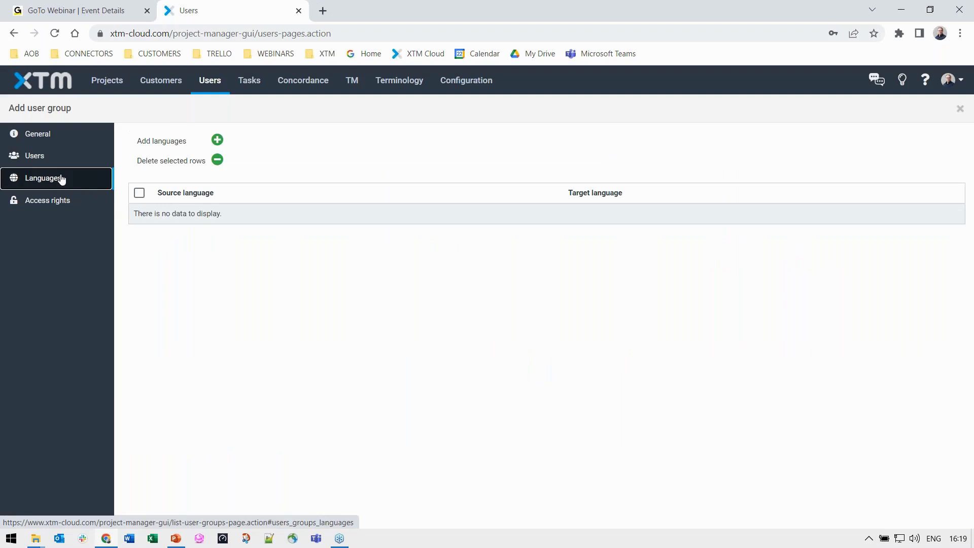
{"action": "left_click", "coordinate": [217, 140]}
{"action": "left_click", "coordinate": [386, 235]}
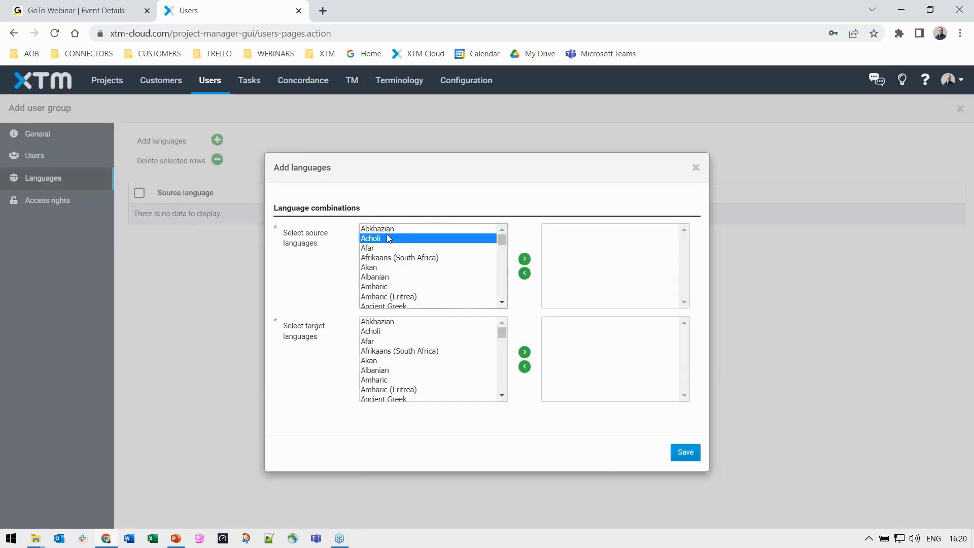
{"action": "key", "text": "e"}
{"action": "scroll", "coordinate": [413, 275], "scroll_direction": "down", "scroll_amount": 4}
{"action": "scroll", "coordinate": [394, 276], "scroll_direction": "down", "scroll_amount": 8}
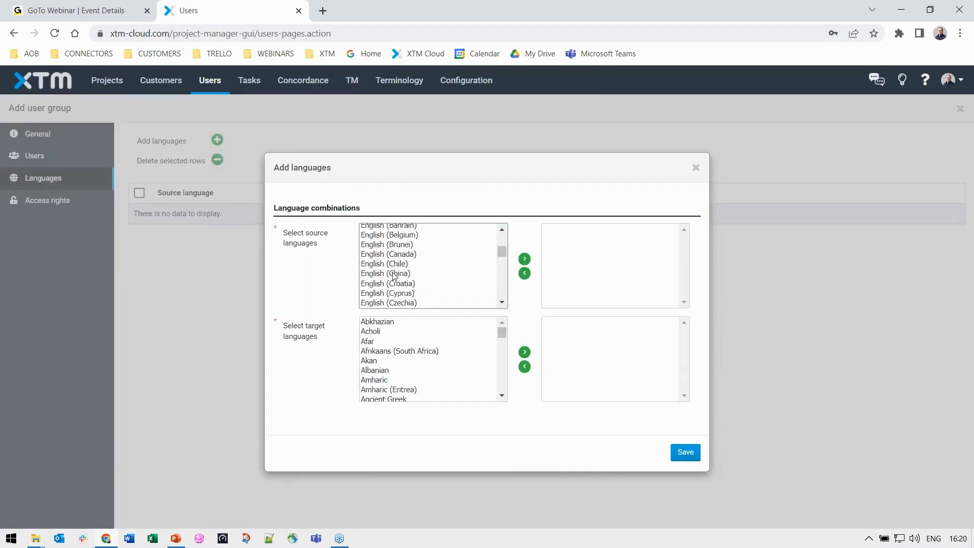
{"action": "scroll", "coordinate": [394, 275], "scroll_direction": "down", "scroll_amount": 8}
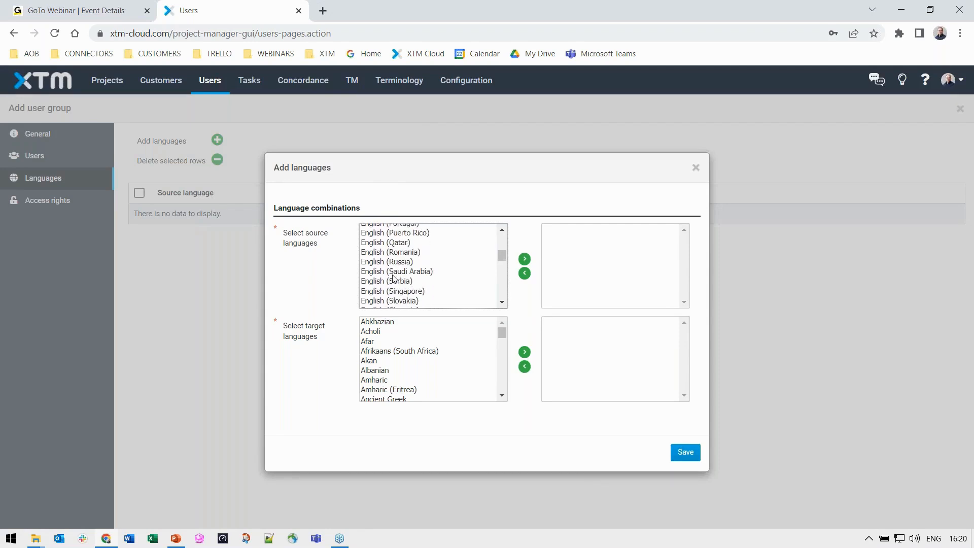
{"action": "left_click", "coordinate": [401, 248]}
{"action": "double_click", "coordinate": [401, 249]}
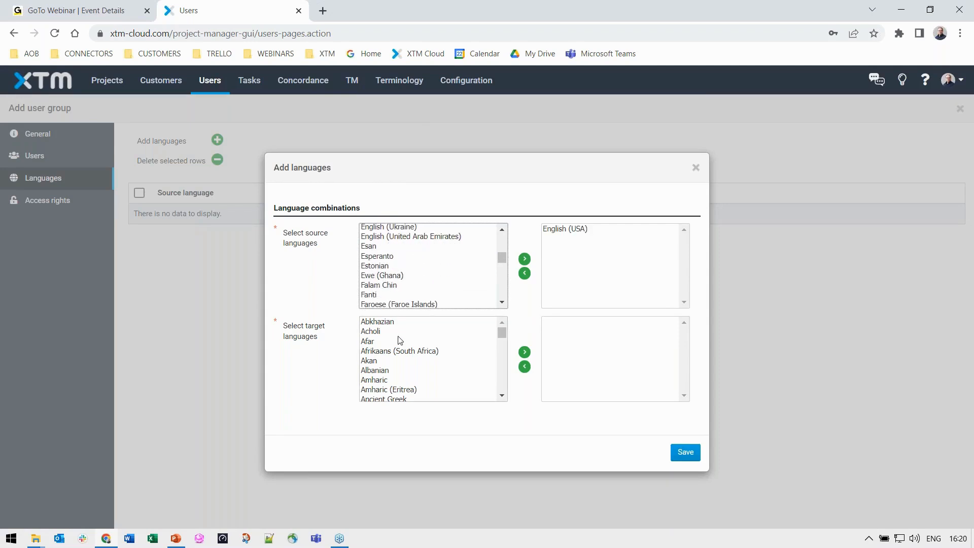
Choose German (Germany) as the target language, save the combination, and open the group's access rights.
{"action": "left_click", "coordinate": [397, 339]}
{"action": "key", "text": "g"}
{"action": "scroll", "coordinate": [399, 350], "scroll_direction": "down", "scroll_amount": 5}
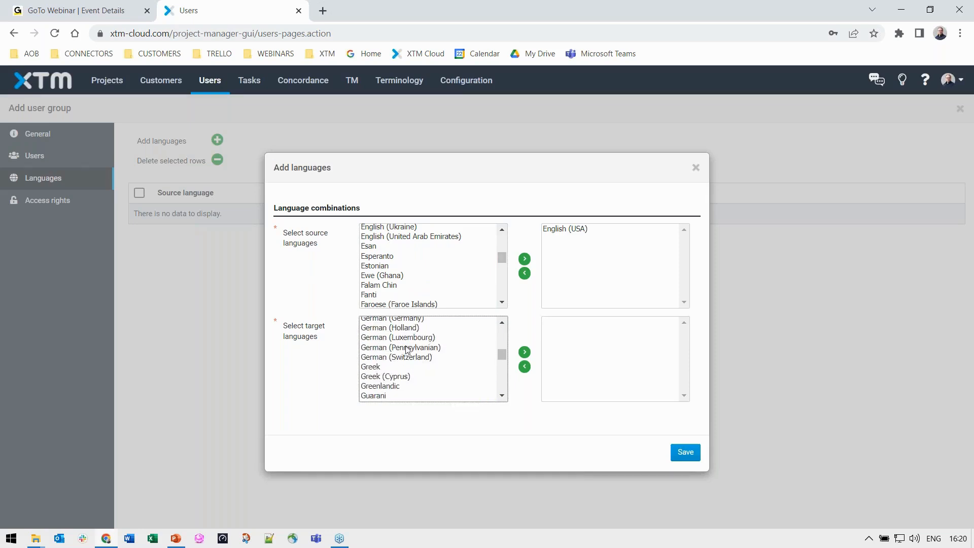
{"action": "left_click", "coordinate": [419, 320]}
{"action": "double_click", "coordinate": [419, 321]}
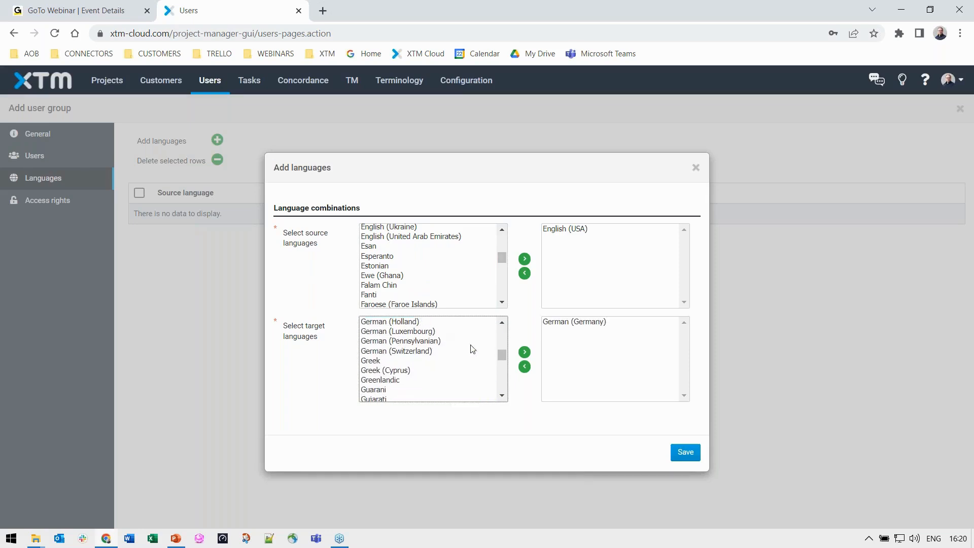
{"action": "left_click", "coordinate": [685, 452]}
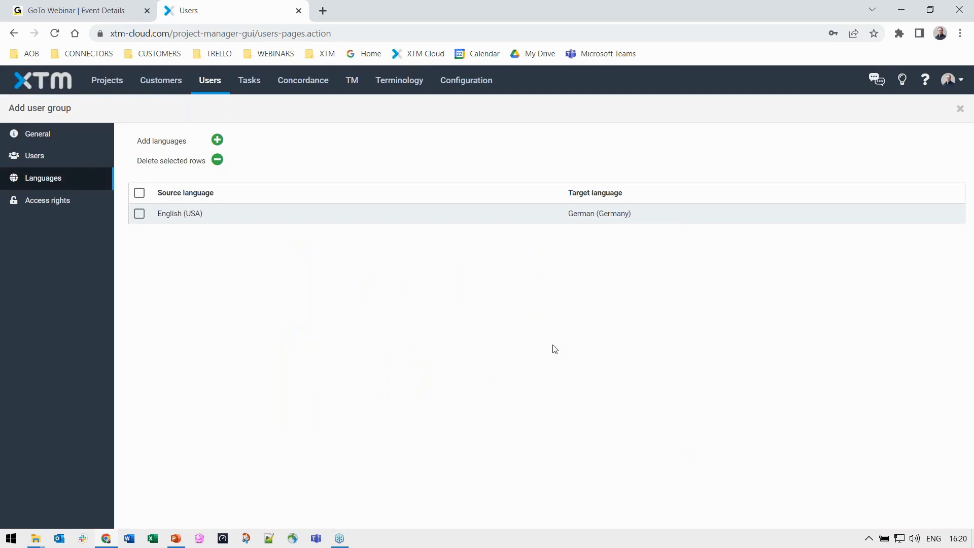
{"action": "left_click", "coordinate": [54, 202]}
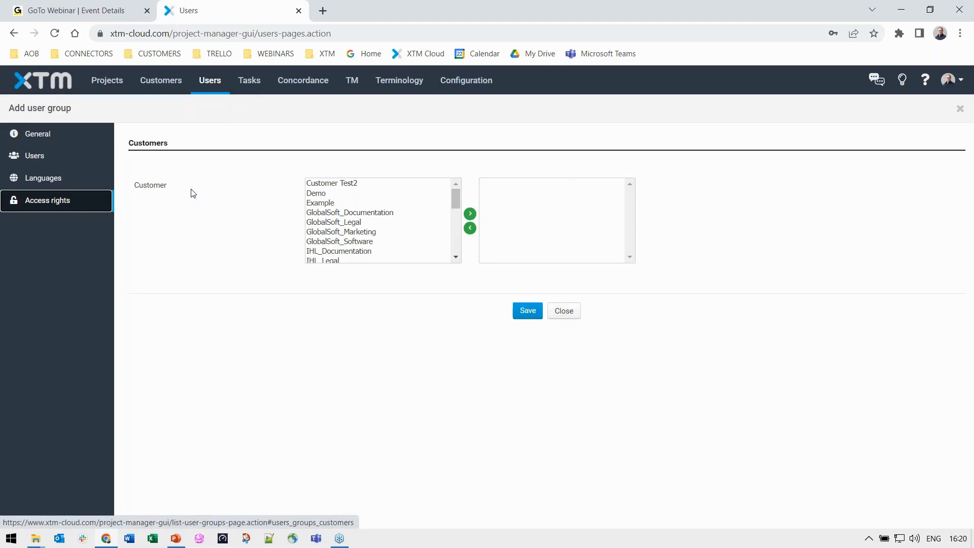
{"action": "left_click", "coordinate": [334, 185]}
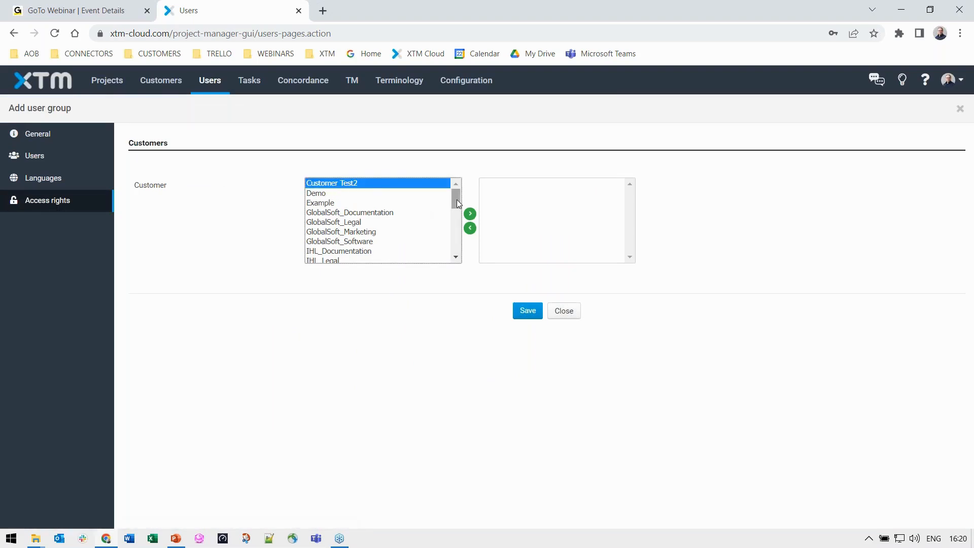
{"action": "left_click_drag", "start_coordinate": [456, 199], "coordinate": [456, 242]}
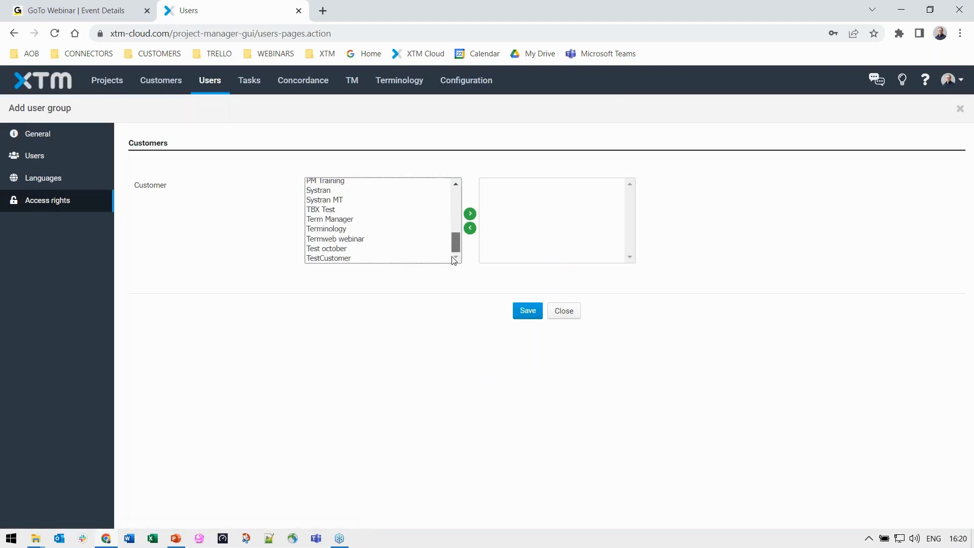
{"action": "left_click", "coordinate": [378, 259], "text": "shift"}
{"action": "left_click", "coordinate": [421, 242]}
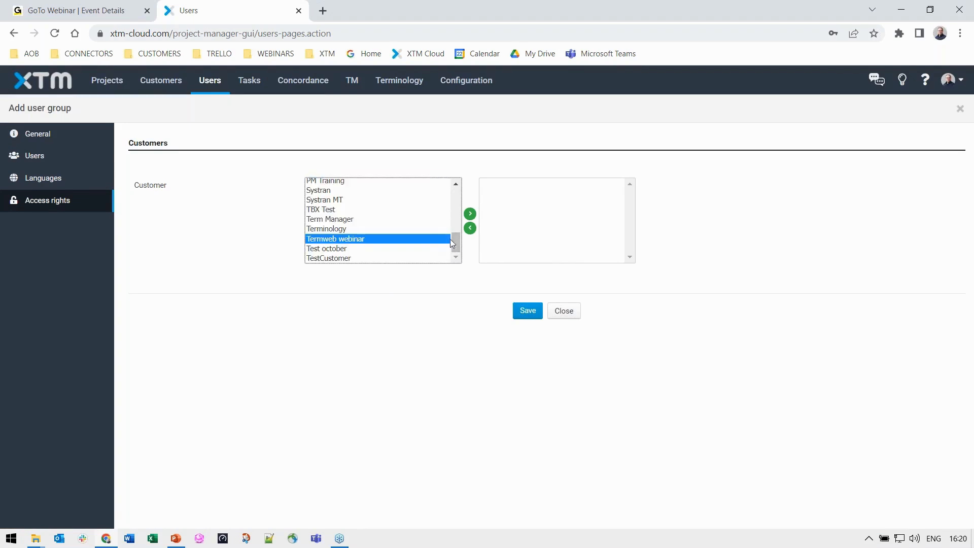
{"action": "scroll", "coordinate": [405, 218], "scroll_direction": "up", "scroll_amount": 10}
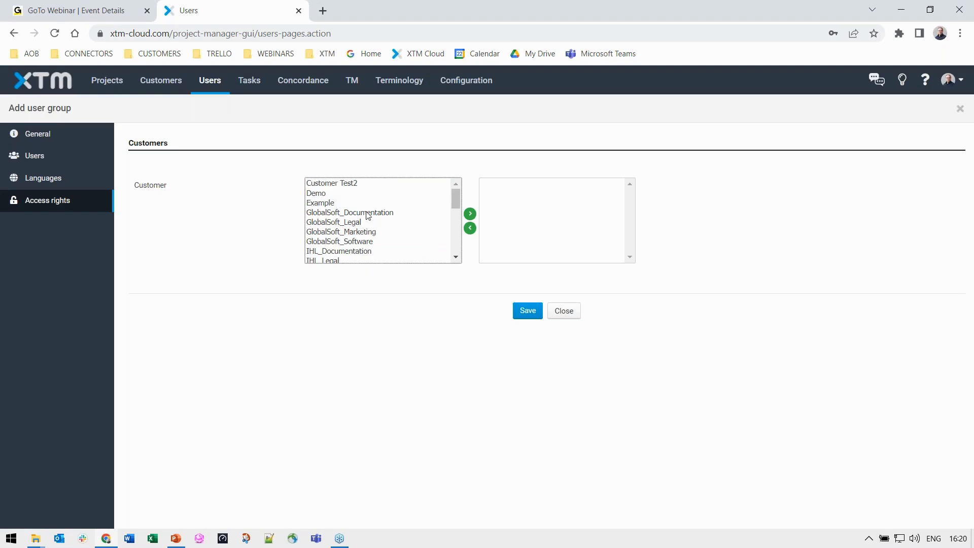
Give the group access to the four GlobalSoft customers (Documentation, Legal, Marketing and Software) and save the access rights.
{"action": "left_click", "coordinate": [362, 213]}
{"action": "left_click", "coordinate": [361, 241], "text": "shift"}
{"action": "left_click", "coordinate": [469, 214]}
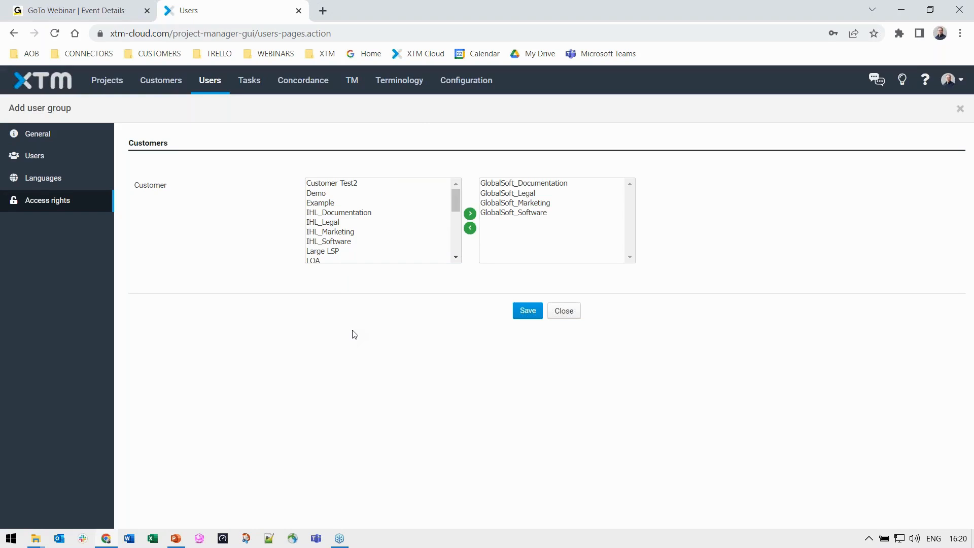
{"action": "left_click", "coordinate": [529, 312]}
Change the German Translators group's type to Allocation order and save the general settings.
{"action": "left_click", "coordinate": [59, 138]}
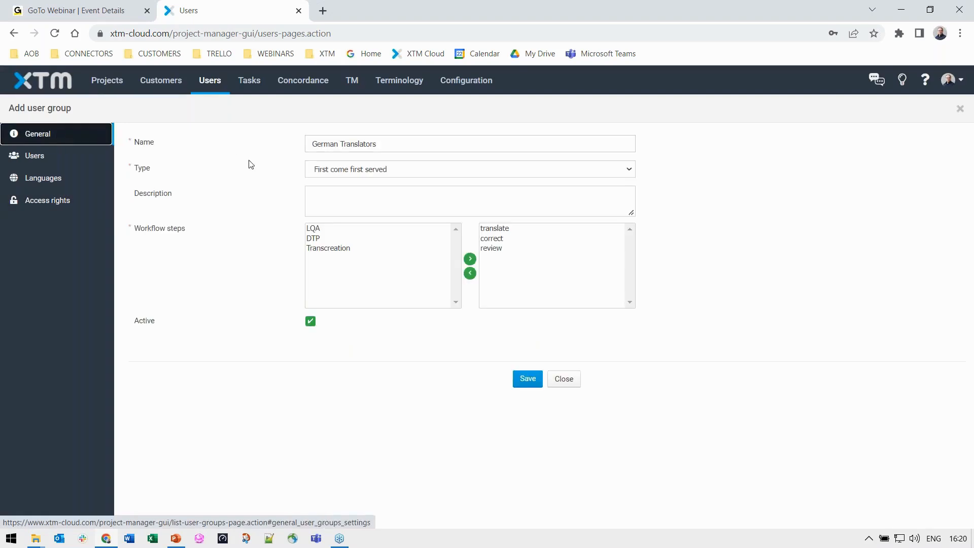
{"action": "left_click", "coordinate": [410, 175]}
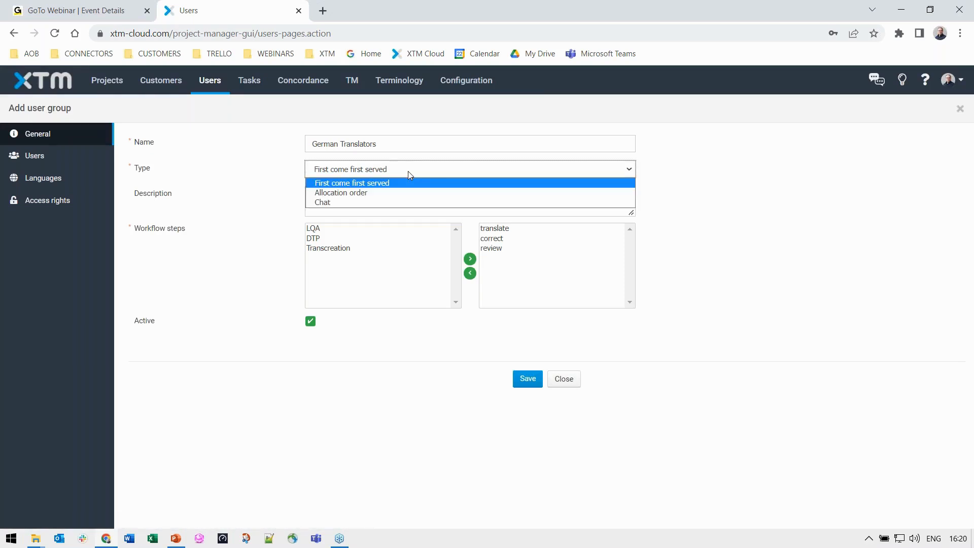
{"action": "left_click", "coordinate": [413, 188]}
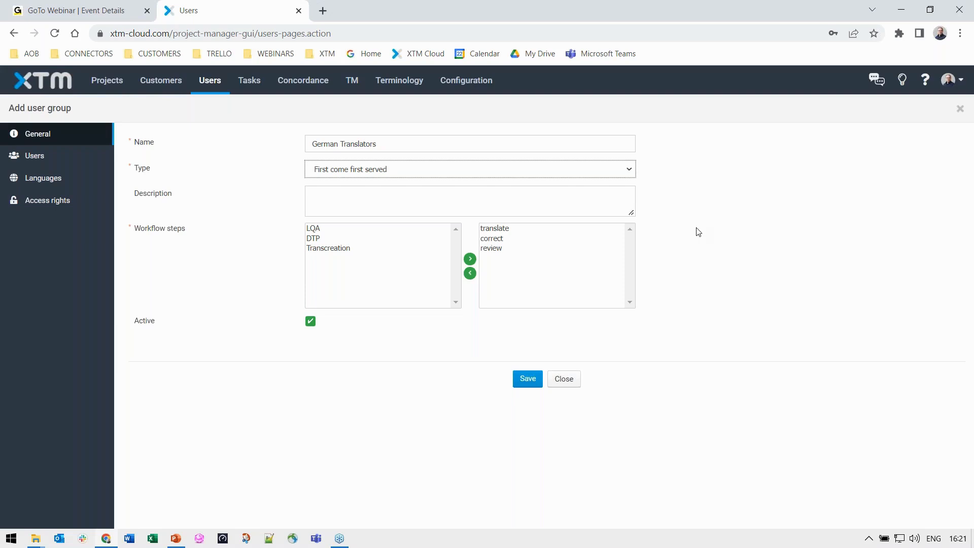
{"action": "left_click", "coordinate": [490, 170]}
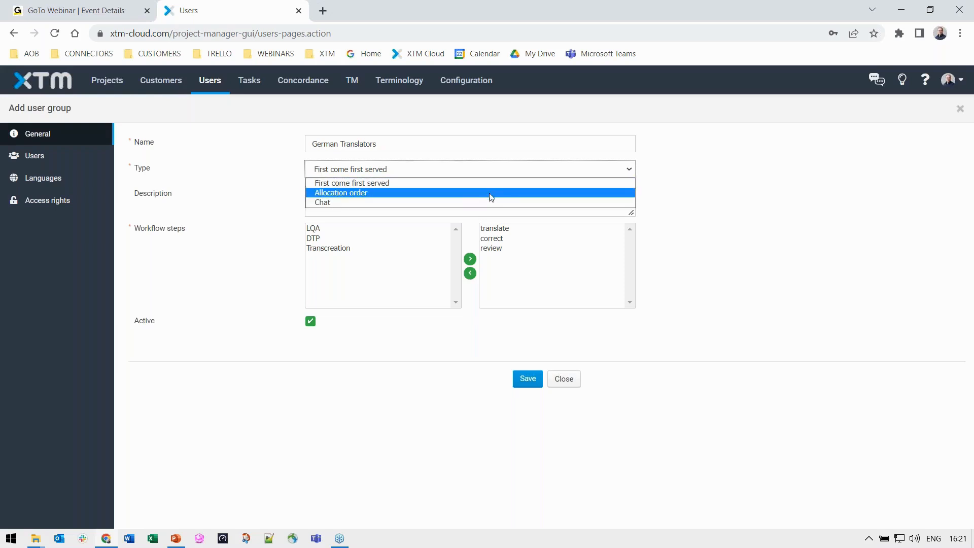
{"action": "left_click", "coordinate": [491, 196]}
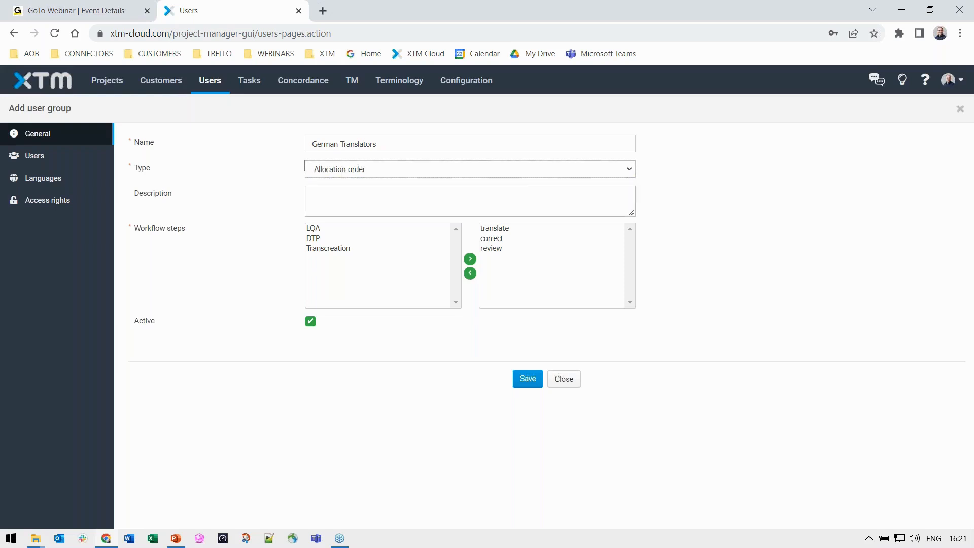
{"action": "left_click", "coordinate": [528, 379]}
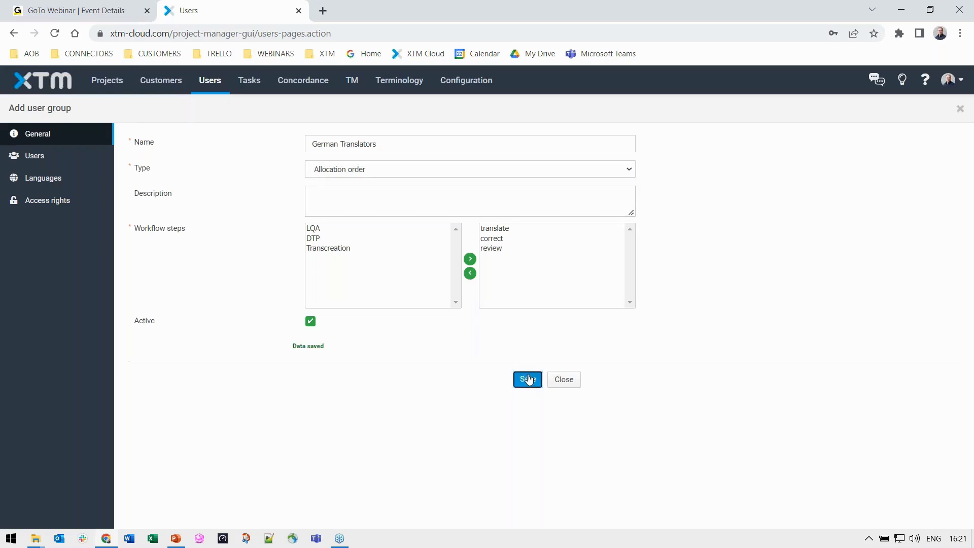
Reorder the group's users: the PM - projects & customers linguist first, followed by IHL_Reviewer, IHL_Reviewer_2, IHL_Linguist_2 and IHL_Linguist.
{"action": "left_click", "coordinate": [37, 161]}
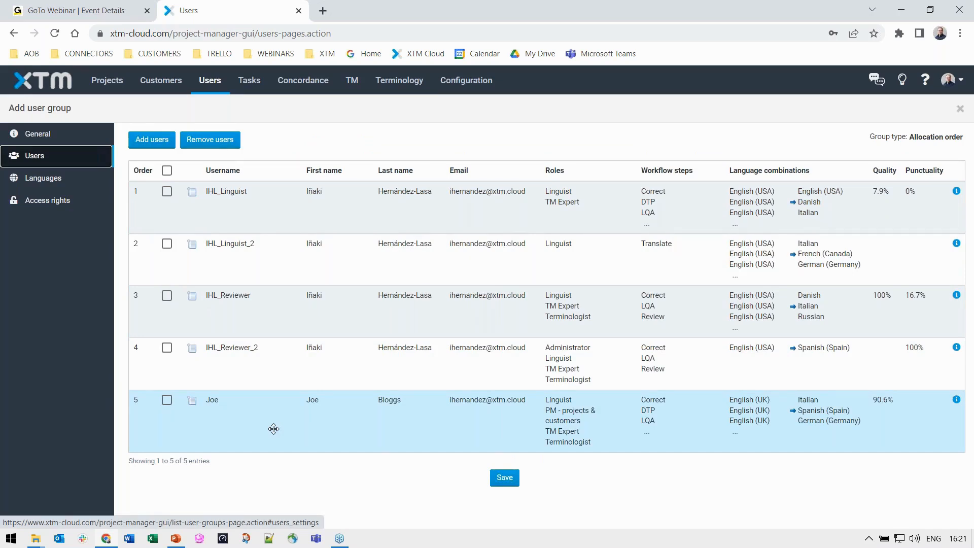
{"action": "left_click_drag", "start_coordinate": [274, 428], "coordinate": [250, 211]}
{"action": "left_click_drag", "start_coordinate": [280, 258], "coordinate": [273, 189]}
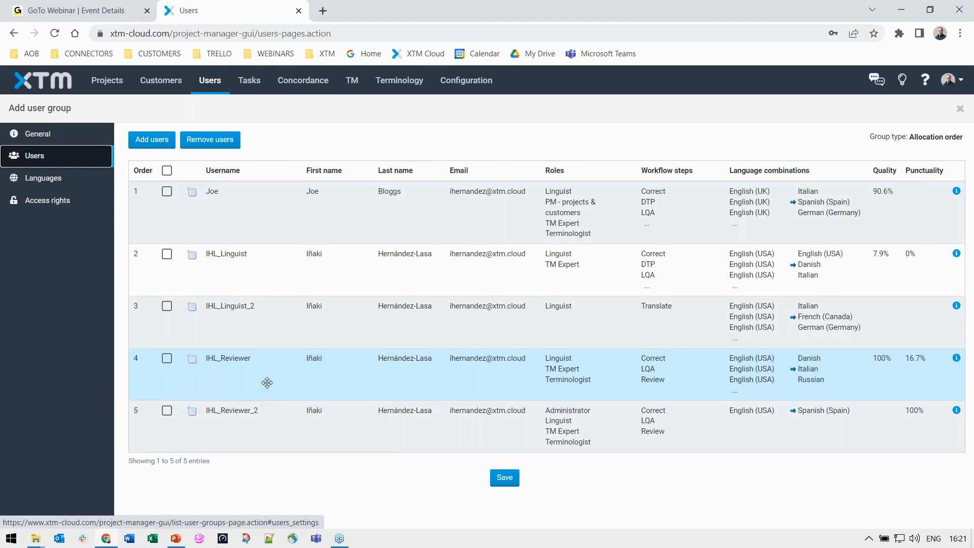
{"action": "left_click_drag", "start_coordinate": [251, 373], "coordinate": [257, 254]}
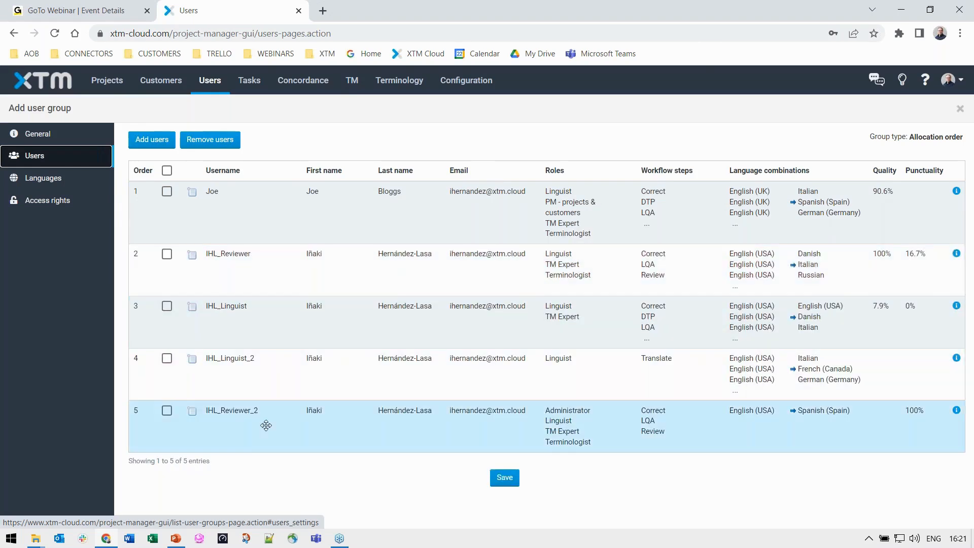
{"action": "left_click_drag", "start_coordinate": [266, 425], "coordinate": [254, 306]}
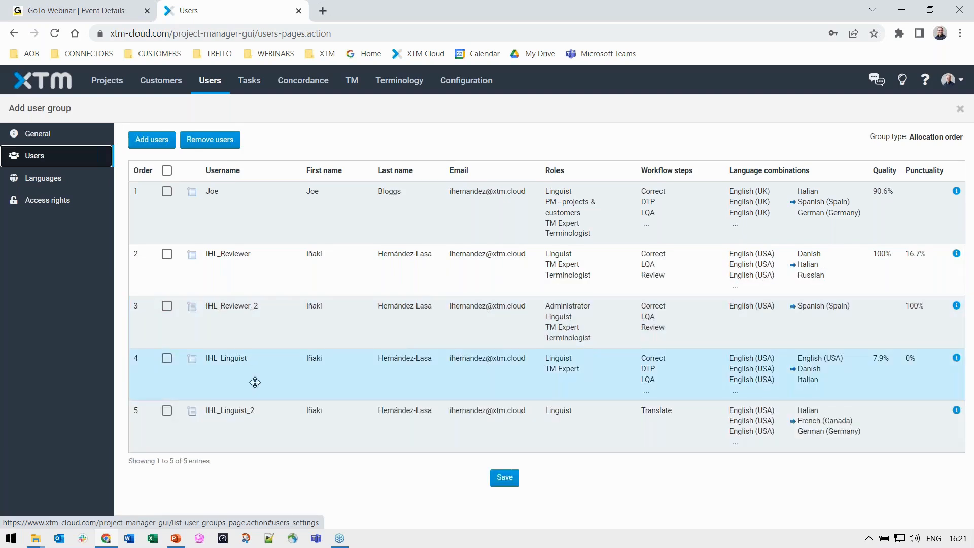
{"action": "left_click_drag", "start_coordinate": [255, 382], "coordinate": [295, 431]}
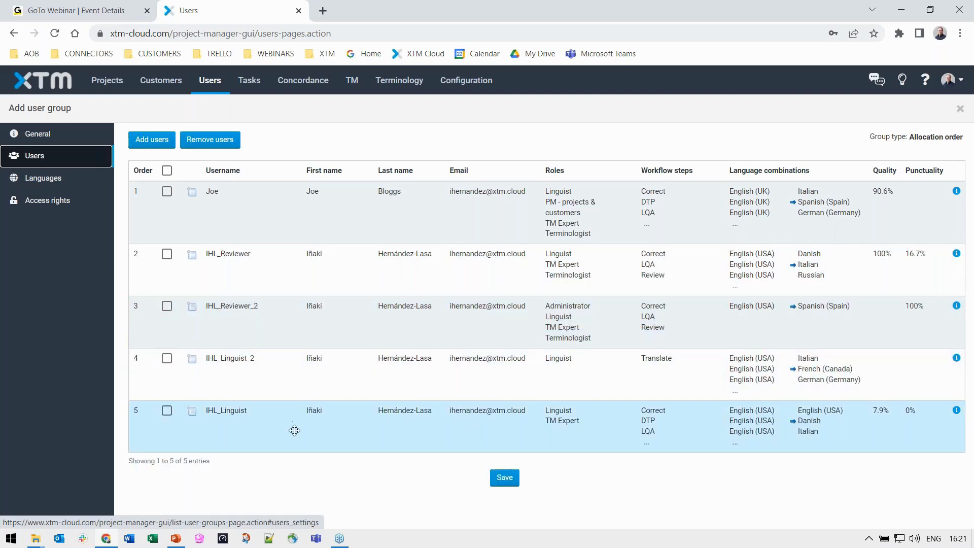
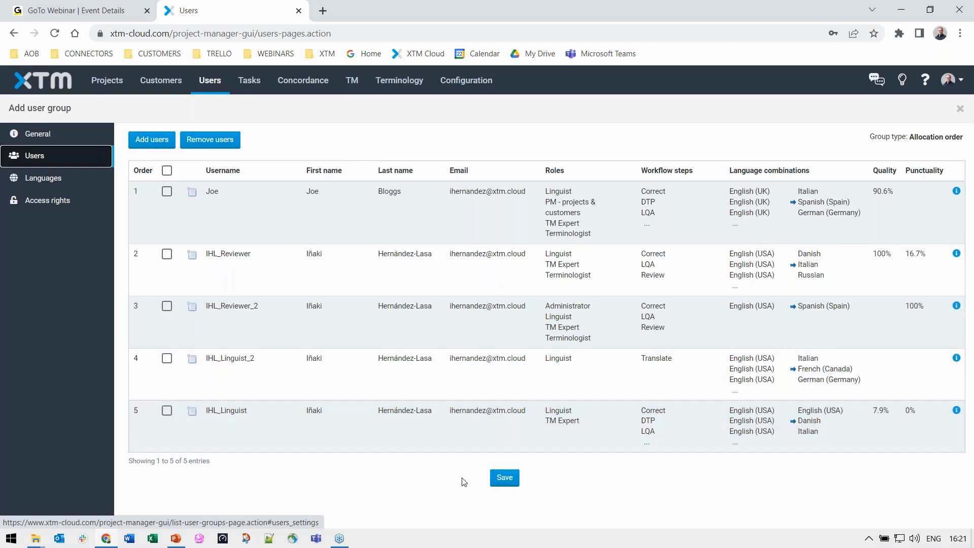
Save the German Translators group's user order and open the users' login history.
{"action": "left_click", "coordinate": [499, 480]}
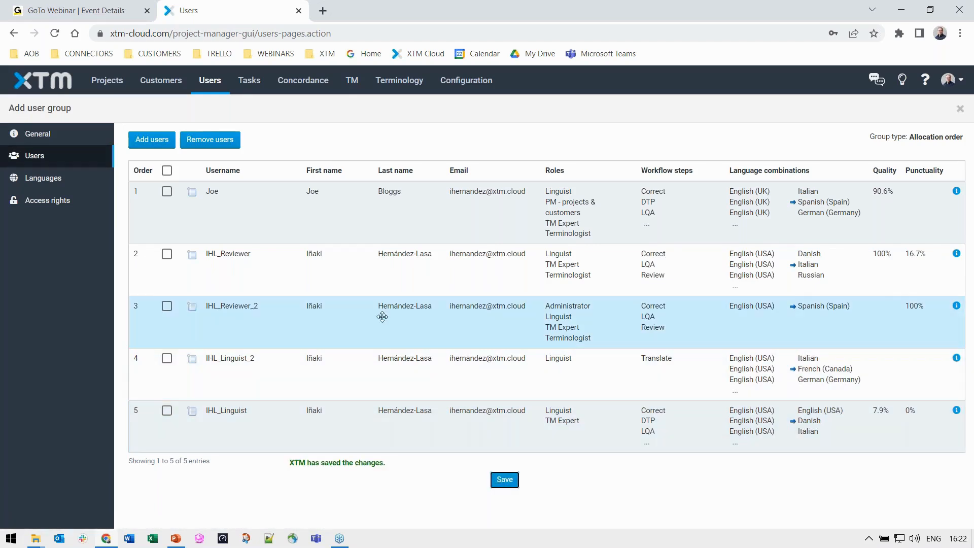
{"action": "left_click", "coordinate": [213, 84]}
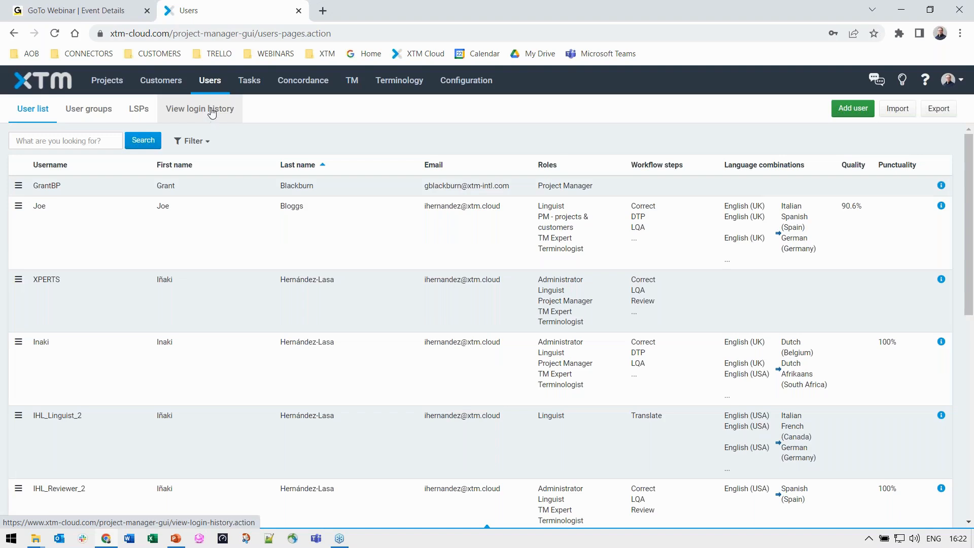
{"action": "left_click", "coordinate": [212, 110]}
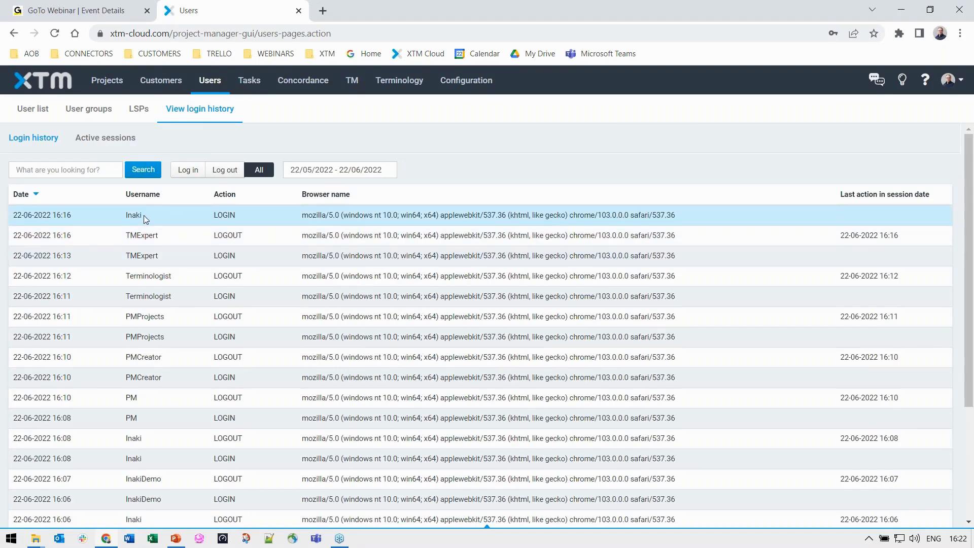
Compare the latest login entry's username with the signed-in account, and examine the recent login and logout entries and their dates.
{"action": "left_click_drag", "start_coordinate": [144, 215], "coordinate": [126, 217]}
{"action": "left_click", "coordinate": [952, 80]}
{"action": "left_click_drag", "start_coordinate": [880, 139], "coordinate": [864, 137]}
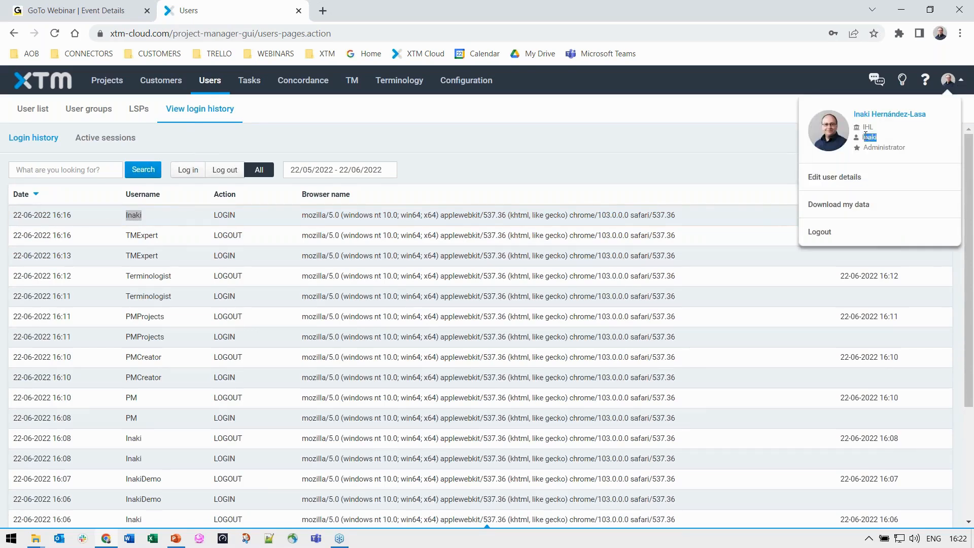
{"action": "left_click", "coordinate": [435, 149]}
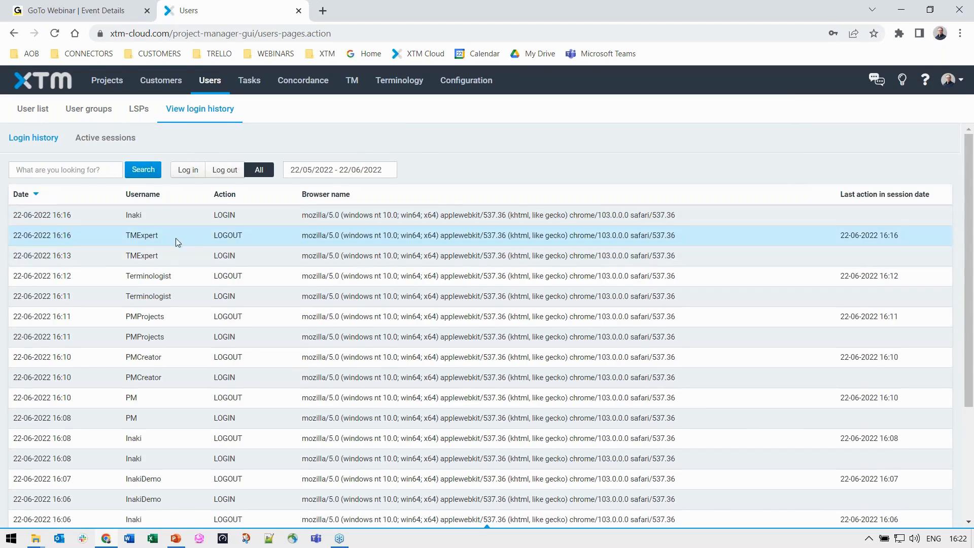
{"action": "left_click_drag", "start_coordinate": [198, 251], "coordinate": [126, 237]}
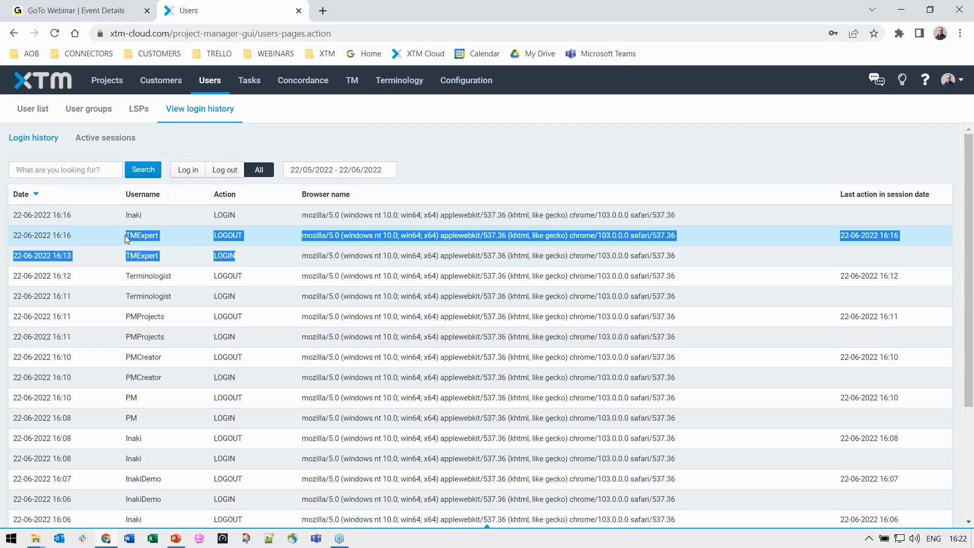
{"action": "left_click_drag", "start_coordinate": [237, 301], "coordinate": [125, 277]}
{"action": "left_click_drag", "start_coordinate": [238, 336], "coordinate": [123, 322]}
{"action": "left_click_drag", "start_coordinate": [236, 378], "coordinate": [131, 361]}
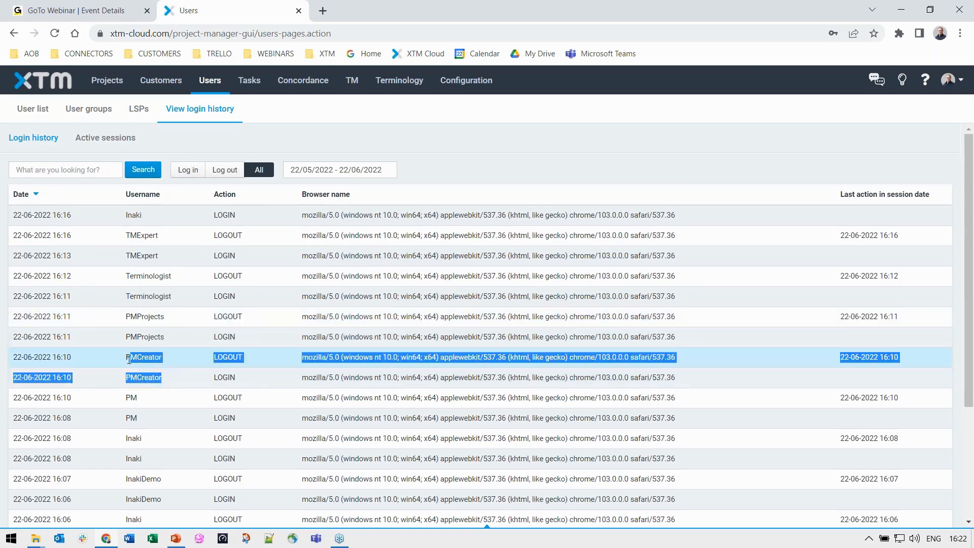
{"action": "left_click_drag", "start_coordinate": [75, 333], "coordinate": [12, 336]}
{"action": "left_click_drag", "start_coordinate": [76, 316], "coordinate": [12, 316]}
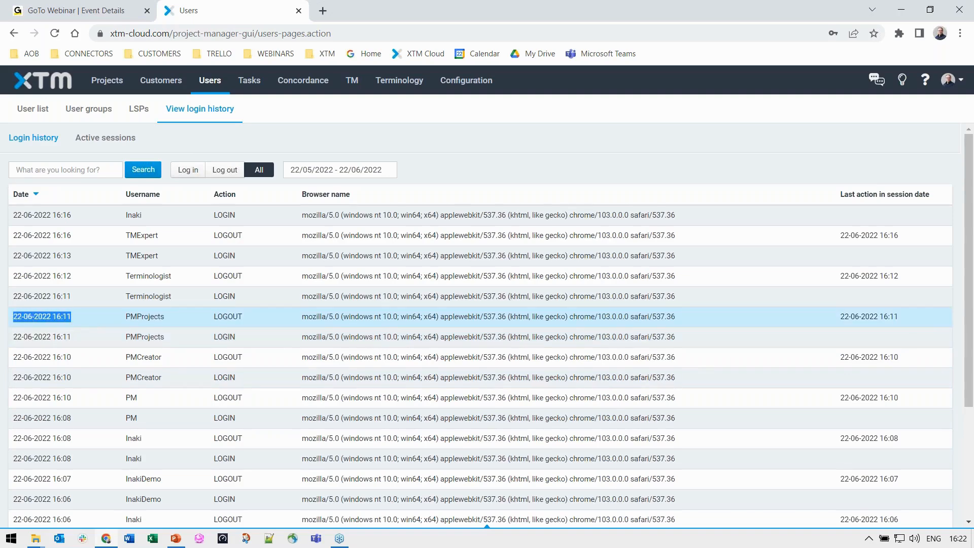
{"action": "left_click", "coordinate": [531, 143]}
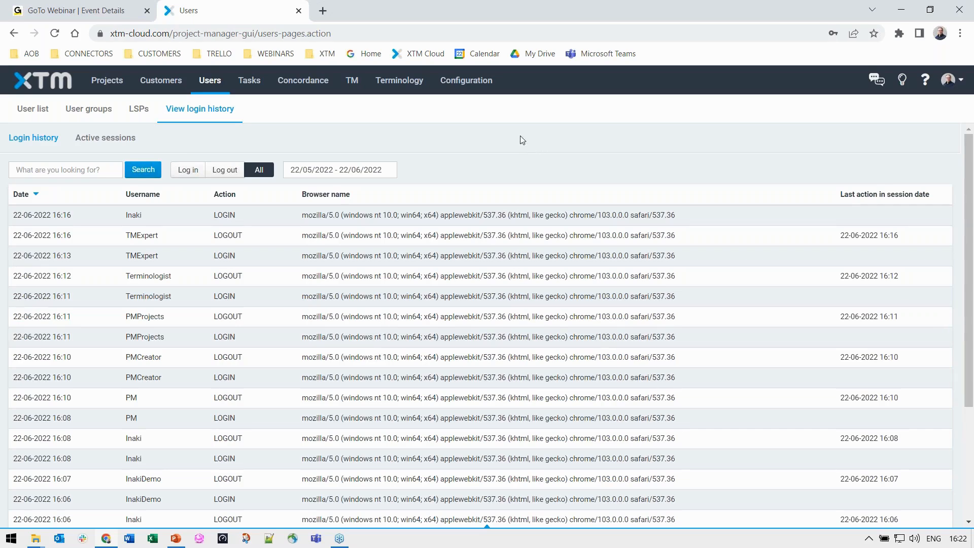
Check Large LSP's connection status in the LSP list, and review its company name, contact name and e-mail in the LSP Editor.
{"action": "left_click", "coordinate": [139, 112]}
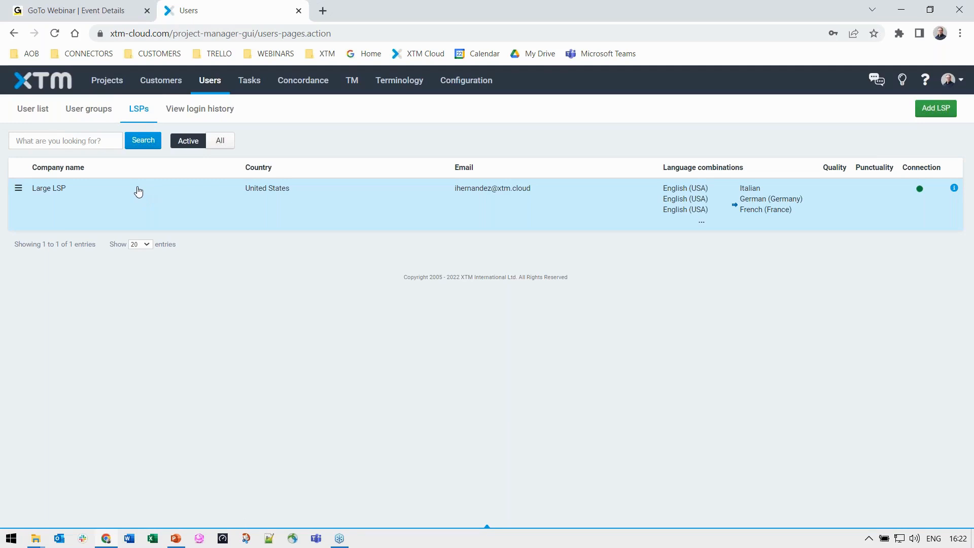
{"action": "mouse_move", "coordinate": [921, 194]}
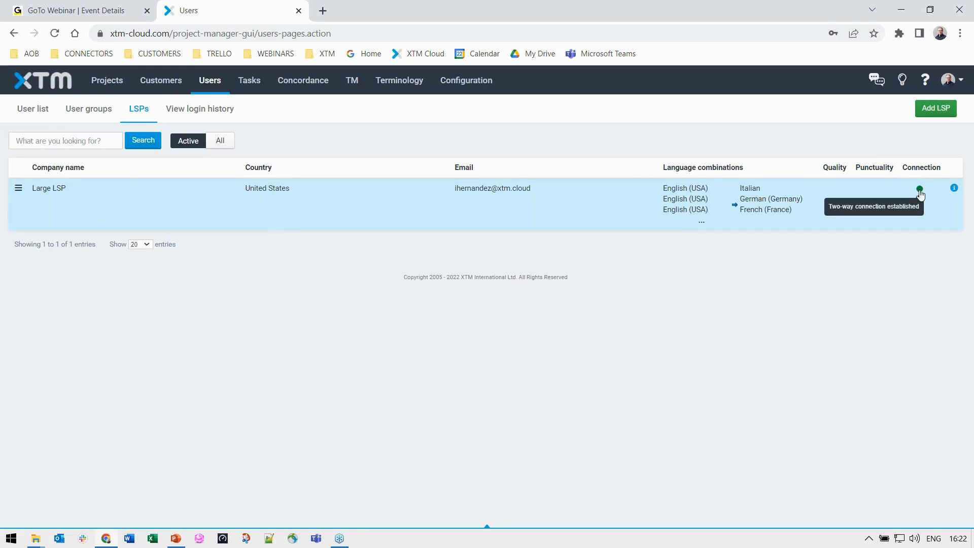
{"action": "left_click", "coordinate": [101, 196]}
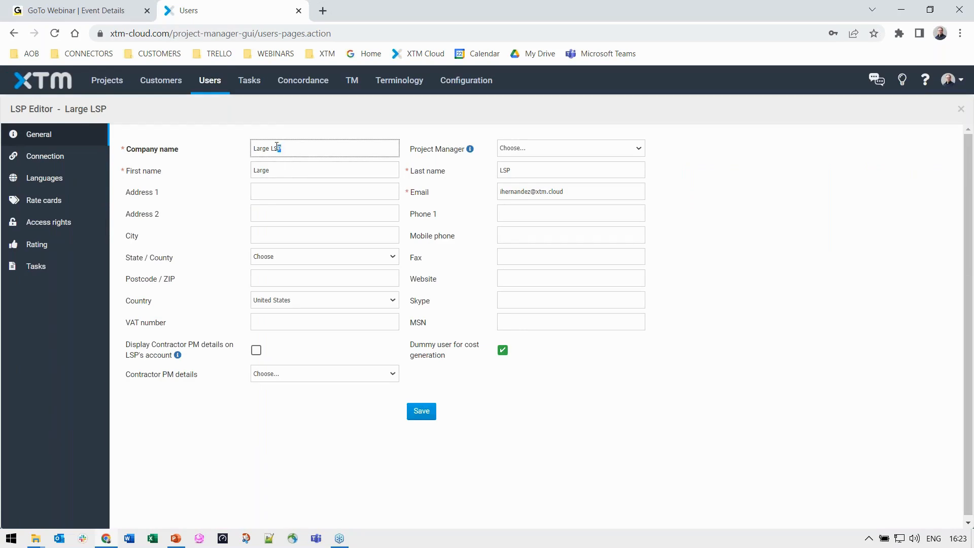
{"action": "left_click_drag", "start_coordinate": [280, 149], "coordinate": [253, 149]}
{"action": "left_click_drag", "start_coordinate": [278, 171], "coordinate": [241, 168]}
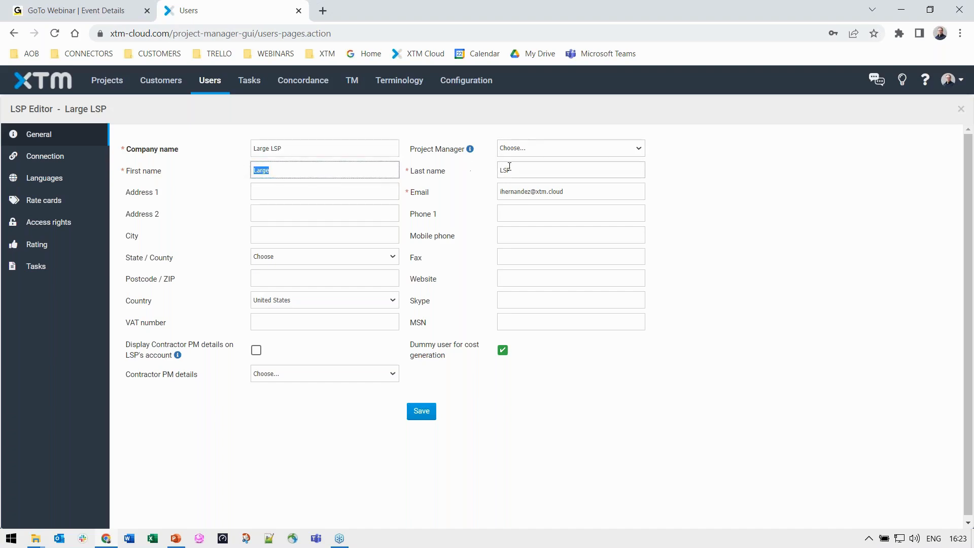
{"action": "left_click_drag", "start_coordinate": [511, 170], "coordinate": [499, 169]}
{"action": "left_click_drag", "start_coordinate": [569, 193], "coordinate": [498, 192]}
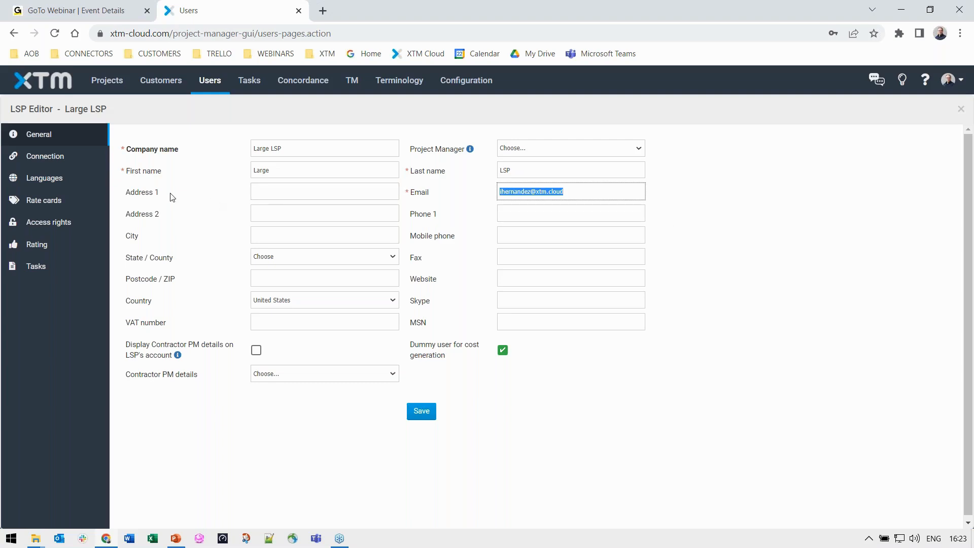
Examine Large LSP's connection settings, comparing the information to send to the LSP with the information received from it.
{"action": "left_click", "coordinate": [65, 160]}
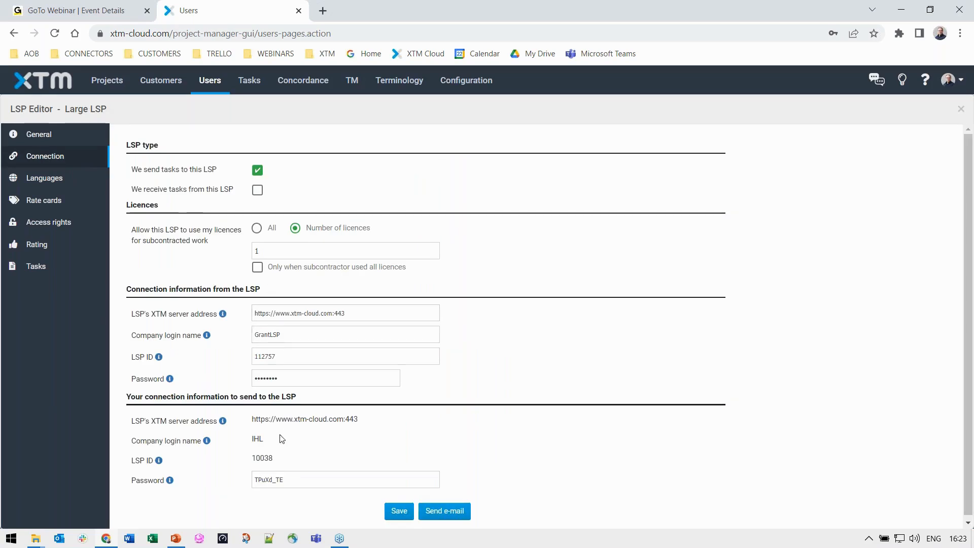
{"action": "left_click_drag", "start_coordinate": [278, 461], "coordinate": [130, 420]}
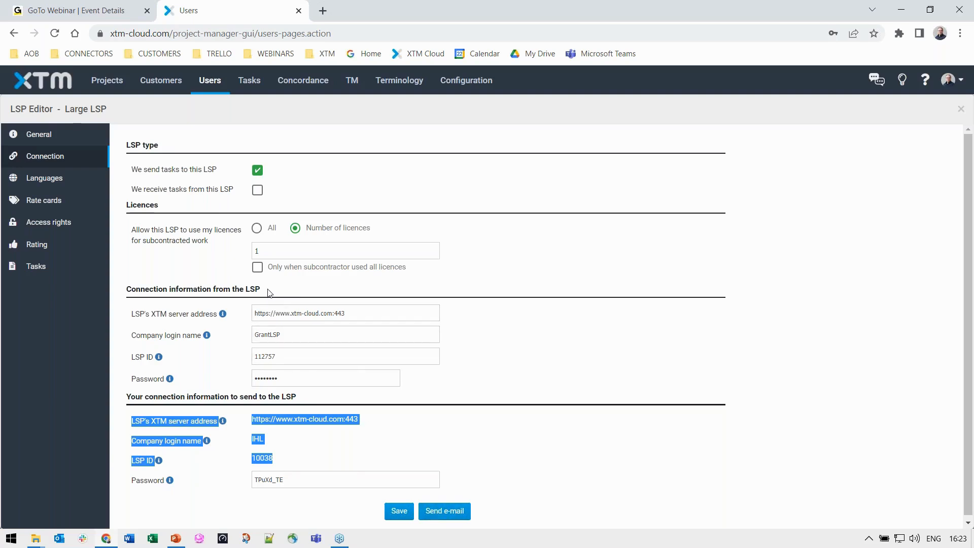
{"action": "left_click_drag", "start_coordinate": [262, 289], "coordinate": [126, 296]}
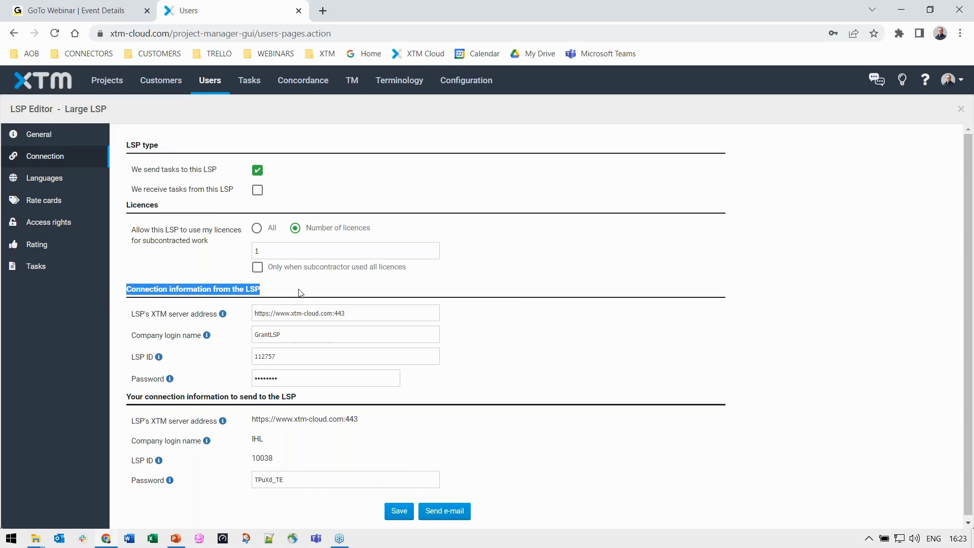
Turn on receiving tasks from this LSP and turn it off again.
{"action": "left_click", "coordinate": [257, 192]}
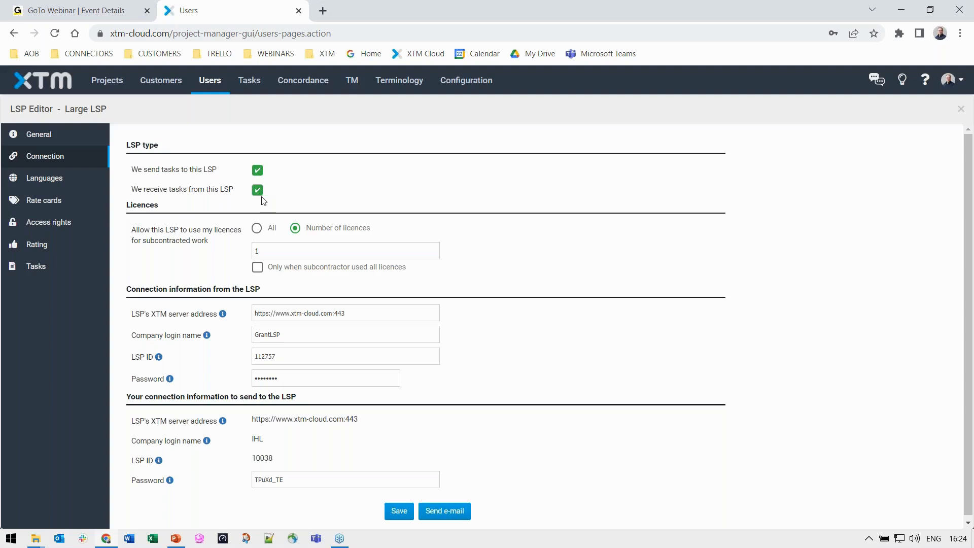
{"action": "left_click_drag", "start_coordinate": [131, 189], "coordinate": [184, 189]}
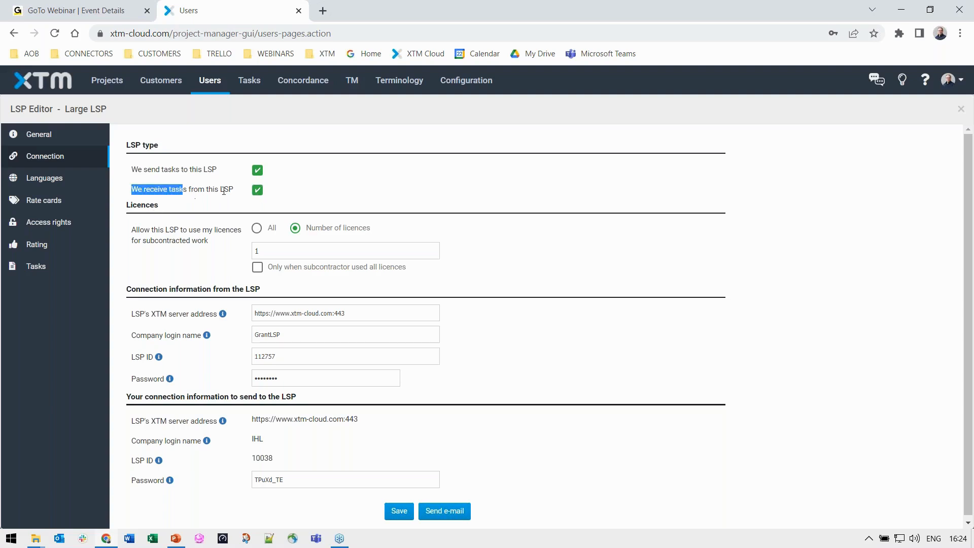
{"action": "left_click", "coordinate": [258, 191]}
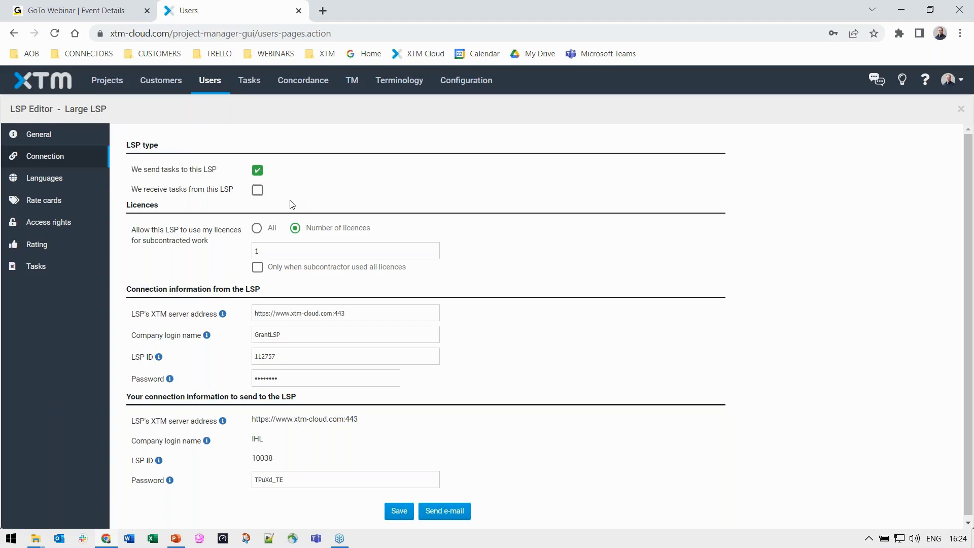
Set the number of licences this LSP may use for subcontracted work to 5.
{"action": "double_click", "coordinate": [256, 250]}
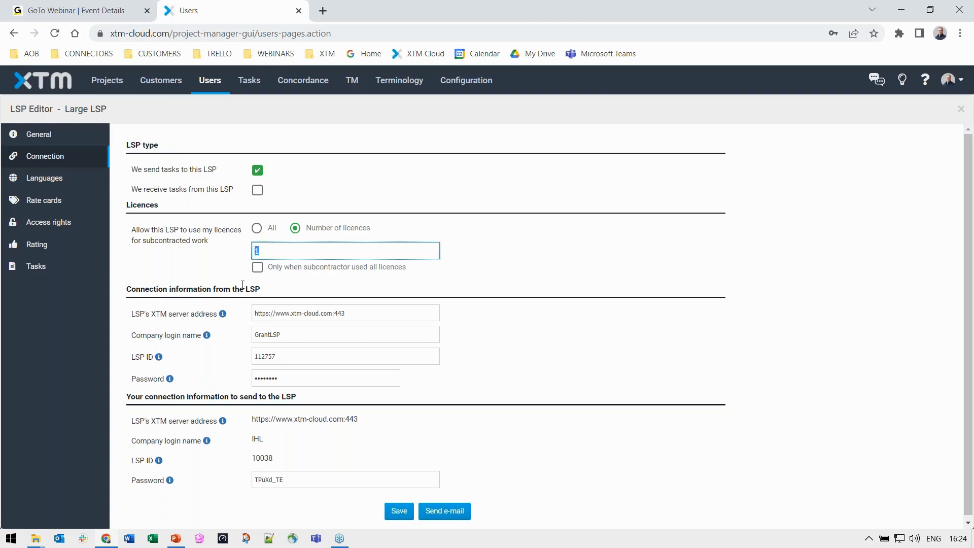
{"action": "type", "text": "5"}
{"action": "left_click", "coordinate": [473, 255]}
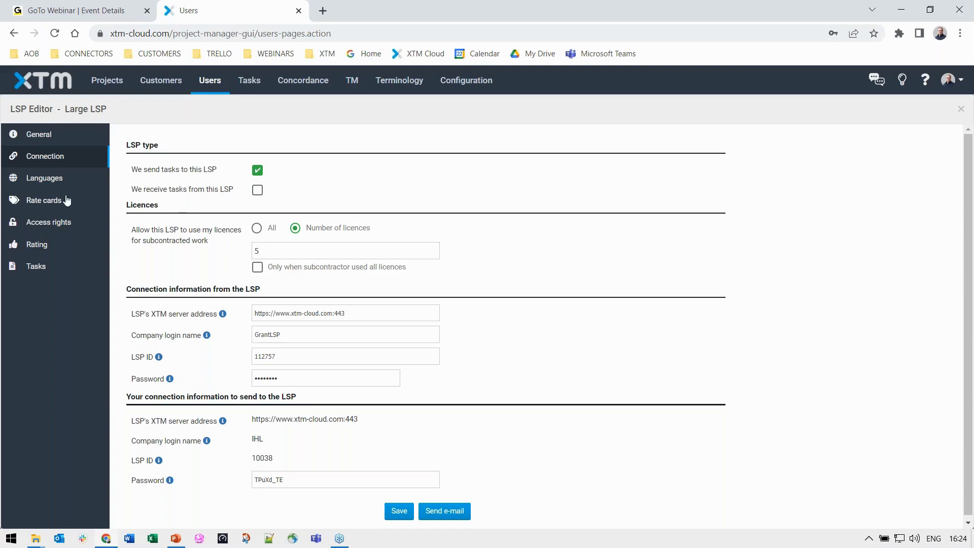
Leave the connection settings without saving, review the LSP's customised language combinations and clear the browser's password update prompt.
{"action": "left_click", "coordinate": [53, 182]}
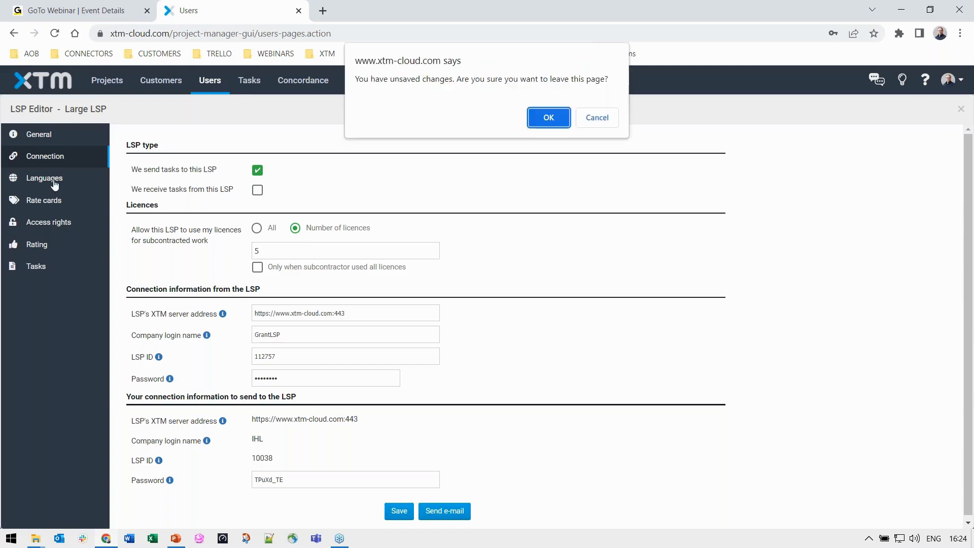
{"action": "left_click", "coordinate": [564, 121]}
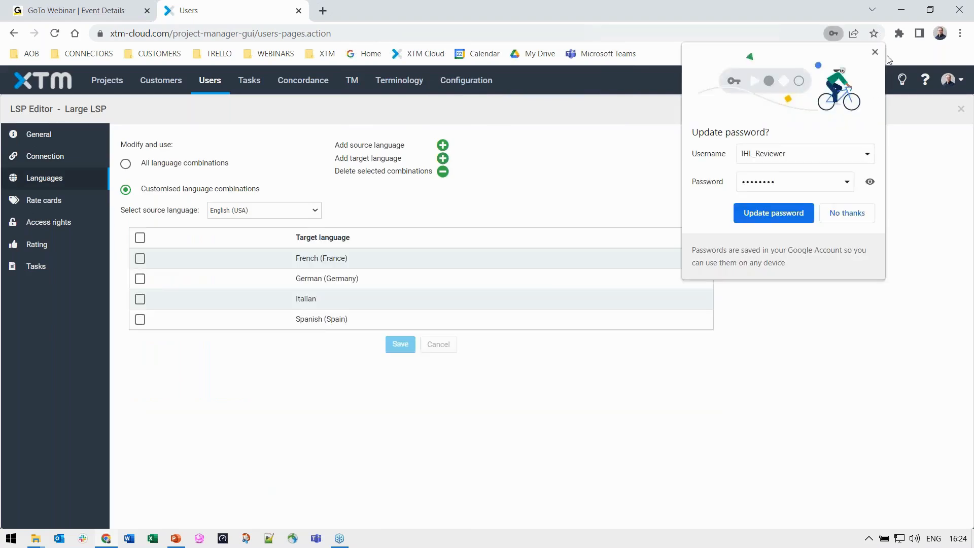
{"action": "left_click", "coordinate": [774, 213]}
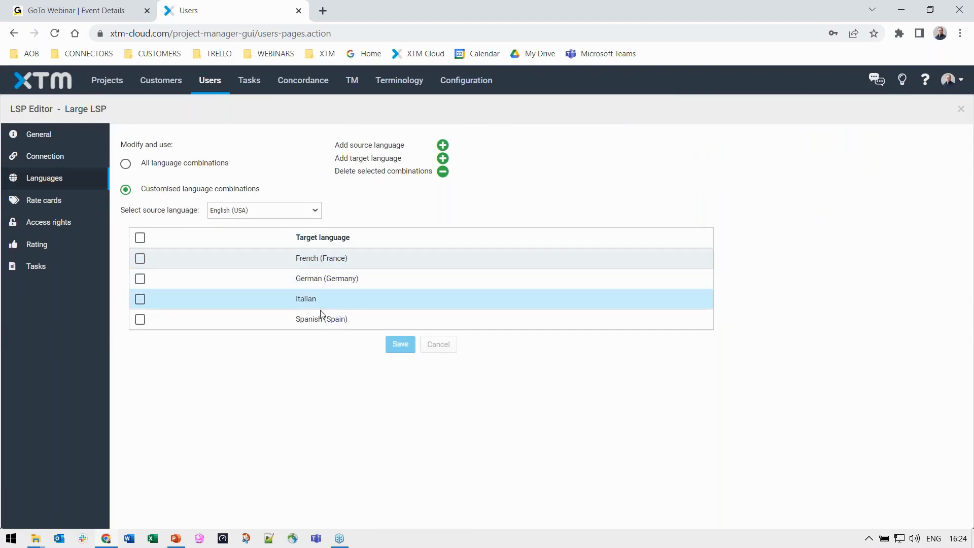
Restrict the LSP's access rights to the selected customers GlobalSoft_Documentation, GlobalSoft_Legal, GlobalSoft_Marketing and GlobalSoft_Software.
{"action": "left_click", "coordinate": [63, 225]}
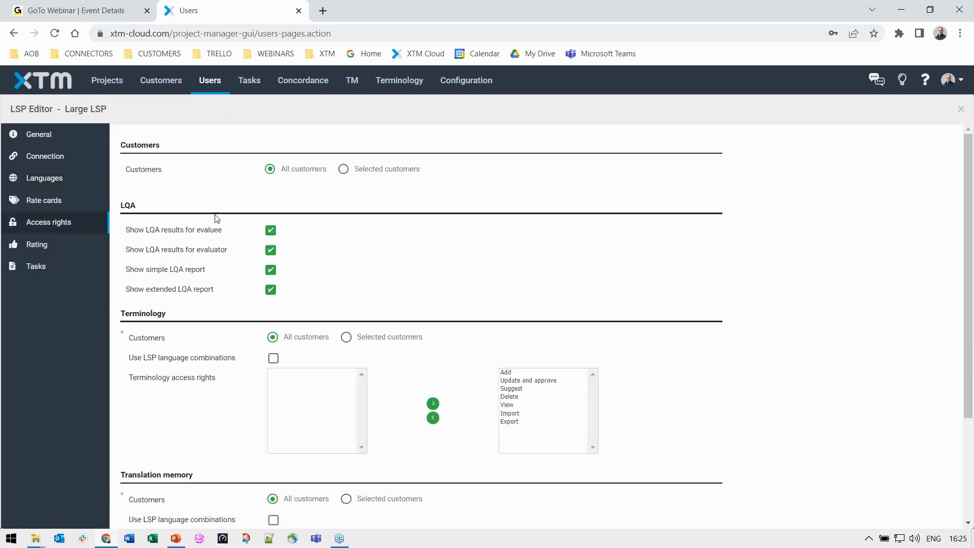
{"action": "left_click", "coordinate": [343, 169]}
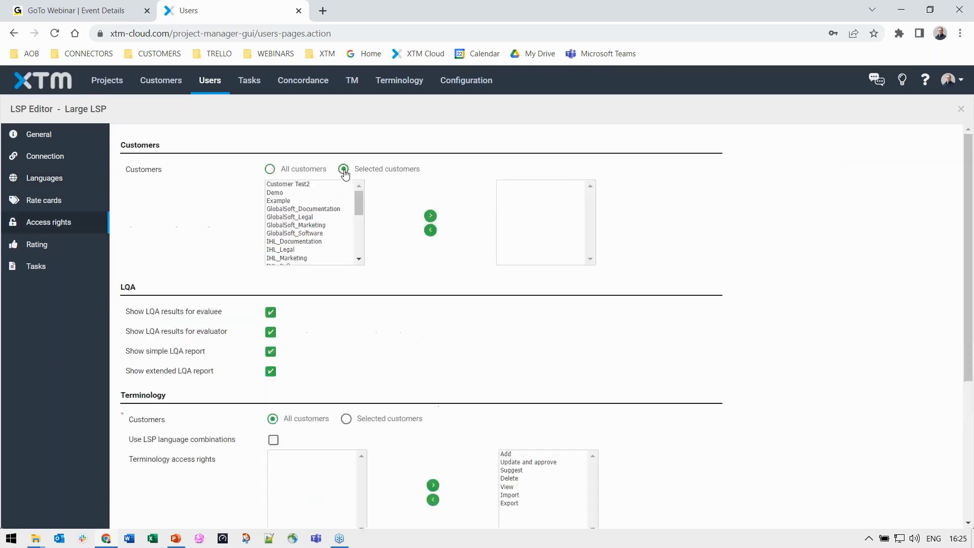
{"action": "left_click", "coordinate": [307, 208]}
{"action": "left_click", "coordinate": [315, 232], "text": "shift"}
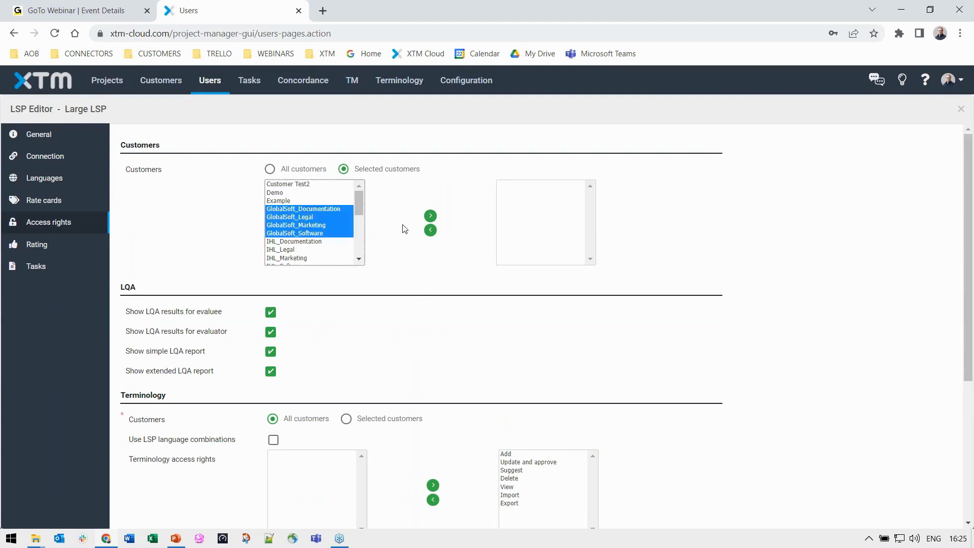
{"action": "left_click", "coordinate": [430, 217]}
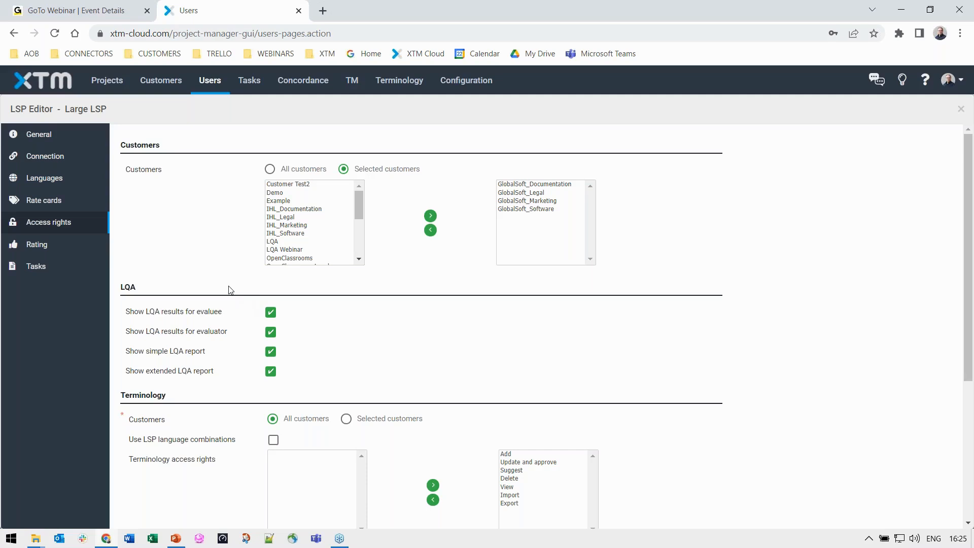
Remove all of the LSP's terminology access rights, from Add through Export.
{"action": "scroll", "coordinate": [229, 290], "scroll_direction": "down", "scroll_amount": 3}
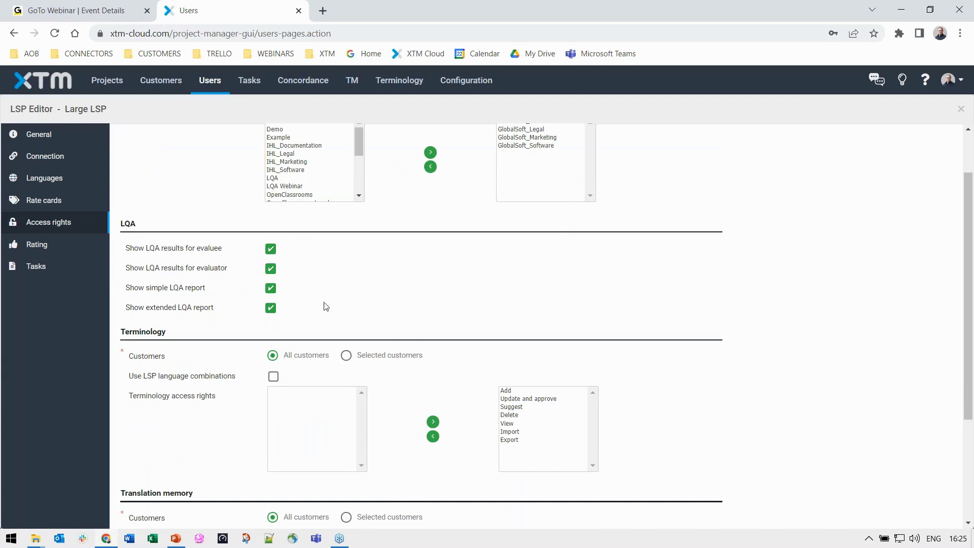
{"action": "scroll", "coordinate": [385, 325], "scroll_direction": "down", "scroll_amount": 1}
{"action": "scroll", "coordinate": [413, 337], "scroll_direction": "down", "scroll_amount": 1}
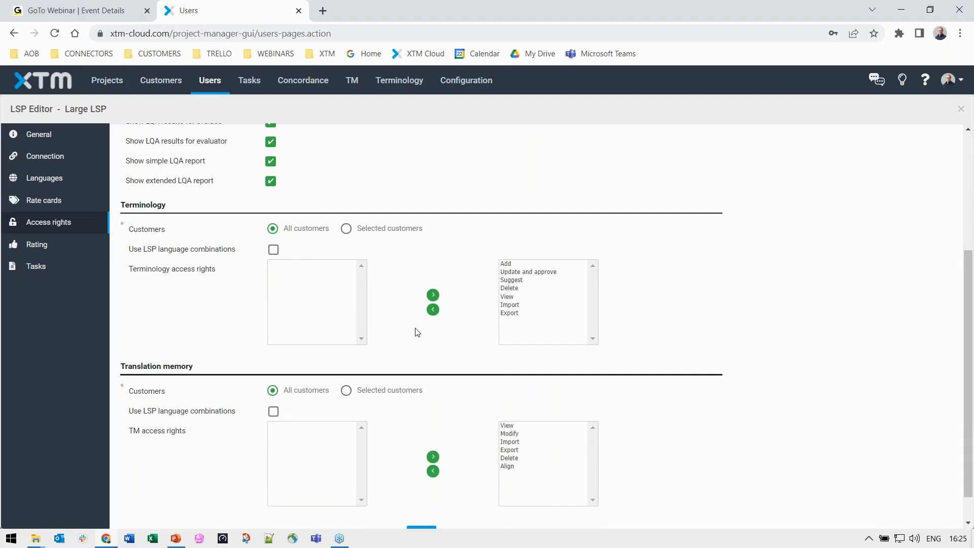
{"action": "left_click", "coordinate": [523, 265]}
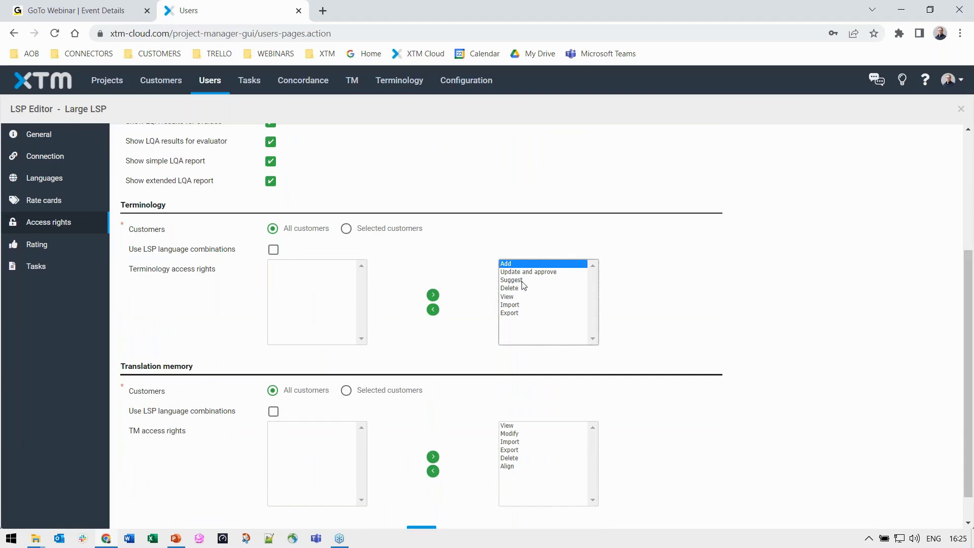
{"action": "left_click", "coordinate": [517, 313], "text": "shift"}
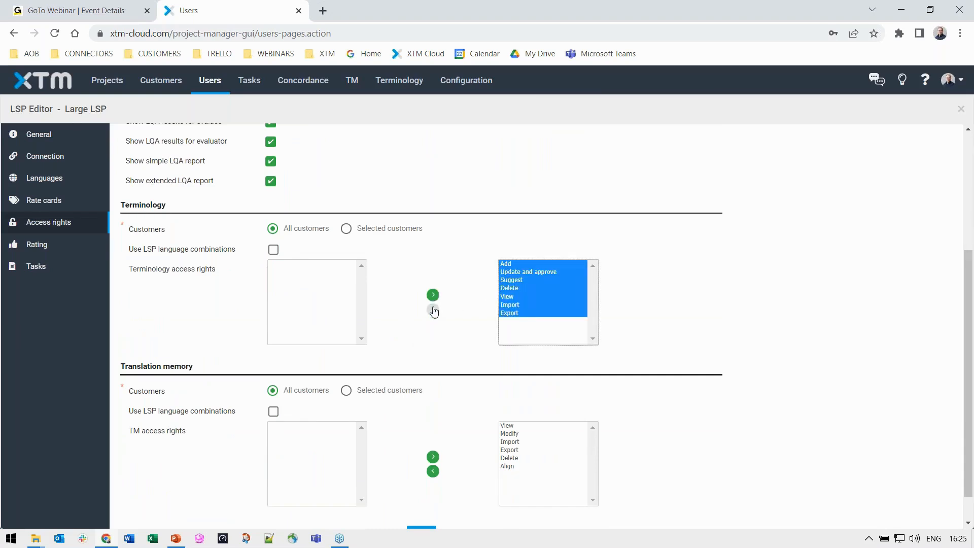
{"action": "left_click", "coordinate": [432, 310]}
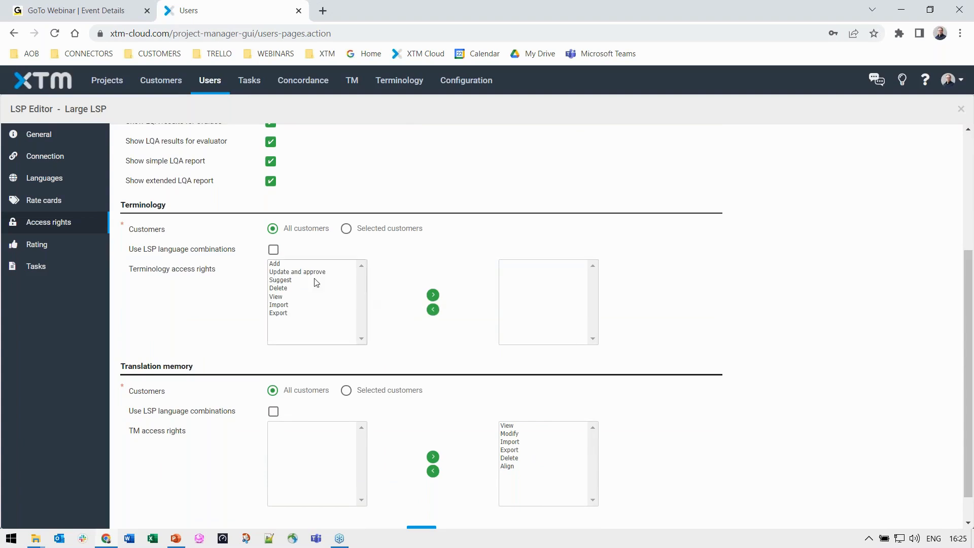
Grant the LSP the Add and View terminology rights and limit its translation memory access to GlobalSoft_Documentation, GlobalSoft_Legal, GlobalSoft_Marketing and GlobalSoft_Software.
{"action": "double_click", "coordinate": [285, 265]}
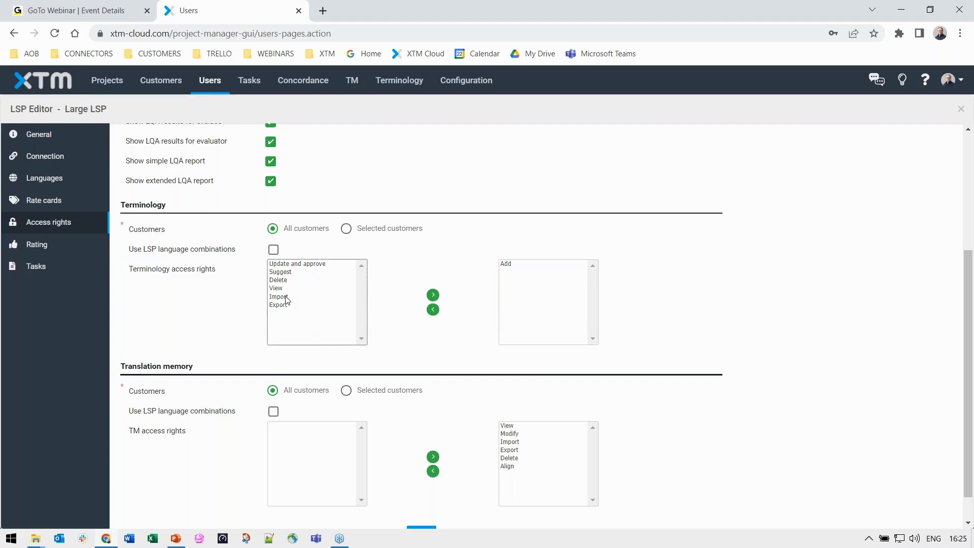
{"action": "double_click", "coordinate": [280, 288]}
{"action": "left_click", "coordinate": [346, 390]}
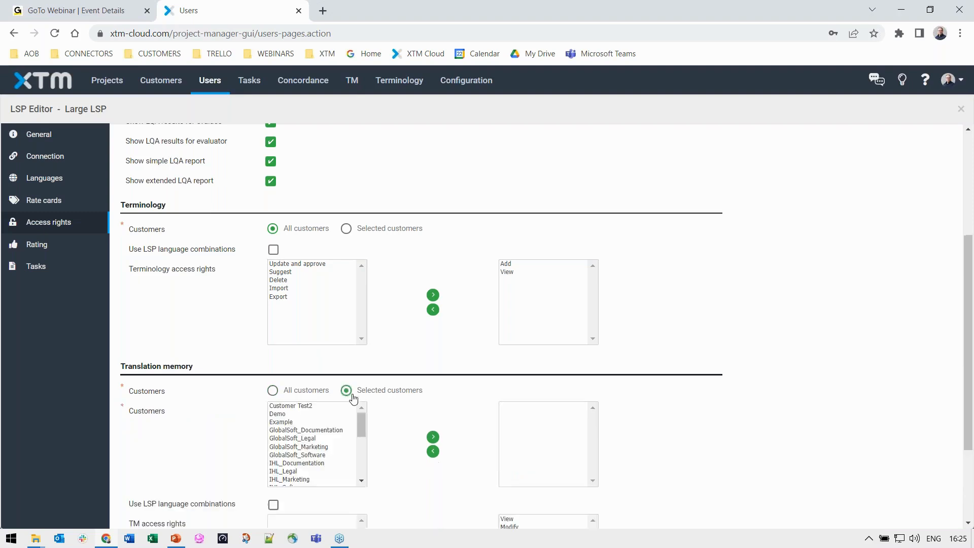
{"action": "scroll", "coordinate": [354, 398], "scroll_direction": "down", "scroll_amount": 1}
{"action": "scroll", "coordinate": [324, 386], "scroll_direction": "down", "scroll_amount": 1}
{"action": "left_click_drag", "start_coordinate": [327, 366], "coordinate": [315, 390]}
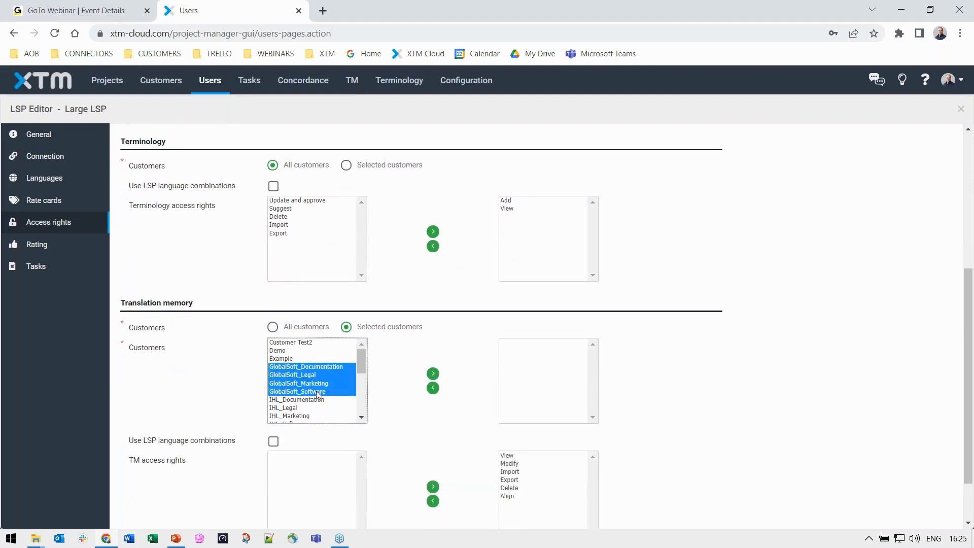
{"action": "left_click", "coordinate": [433, 373]}
Remove all of the LSP's translation memory access rights and grant only View and Modify.
{"action": "scroll", "coordinate": [746, 376], "scroll_direction": "down", "scroll_amount": 1}
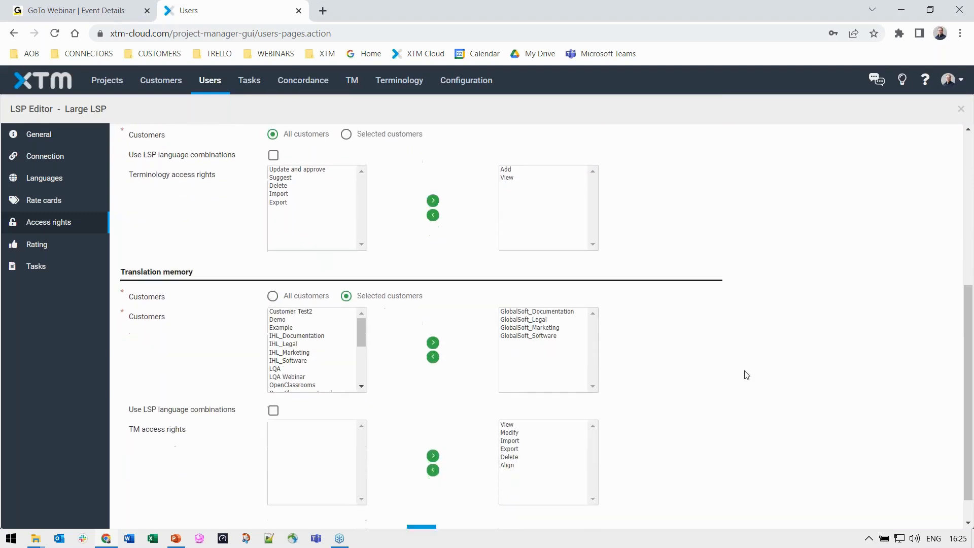
{"action": "scroll", "coordinate": [747, 375], "scroll_direction": "up", "scroll_amount": 1}
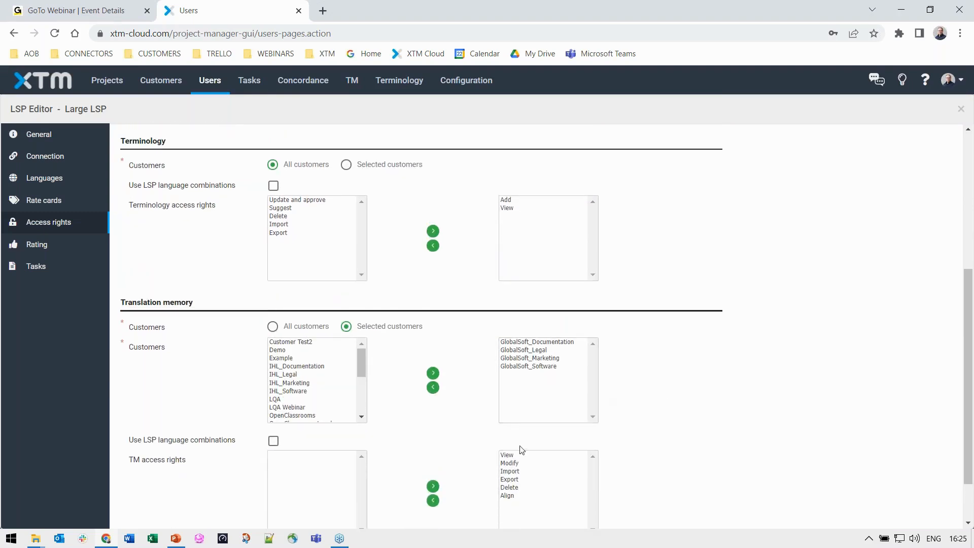
{"action": "left_click", "coordinate": [433, 493]}
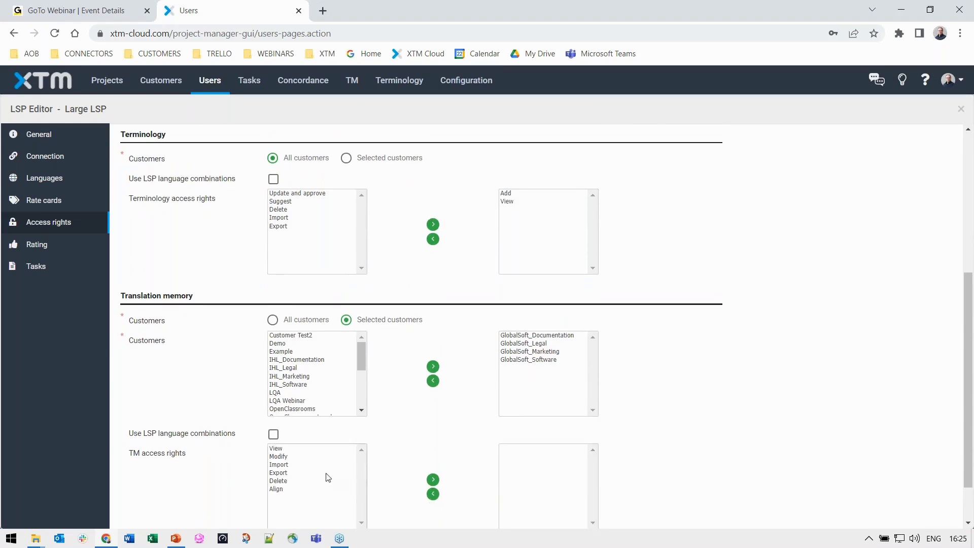
{"action": "double_click", "coordinate": [287, 449]}
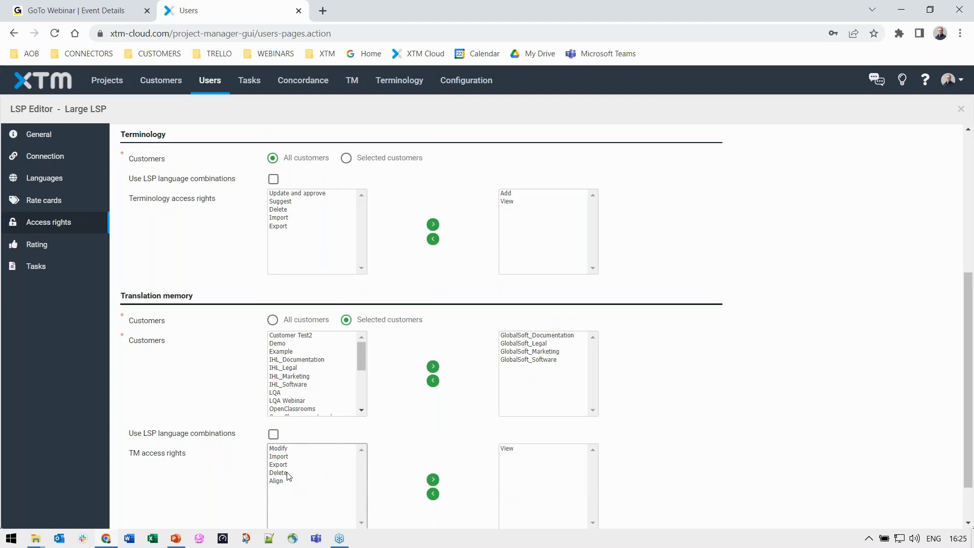
{"action": "double_click", "coordinate": [294, 450]}
{"action": "scroll", "coordinate": [808, 429], "scroll_direction": "down", "scroll_amount": 1}
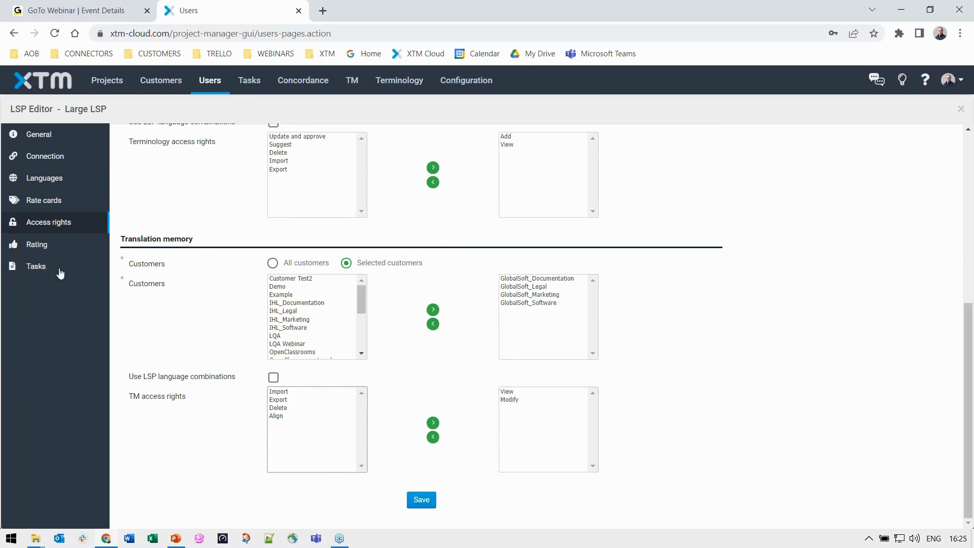
Leave the access rights without saving and view the LSP's quality and punctuality ratings.
{"action": "left_click", "coordinate": [37, 244]}
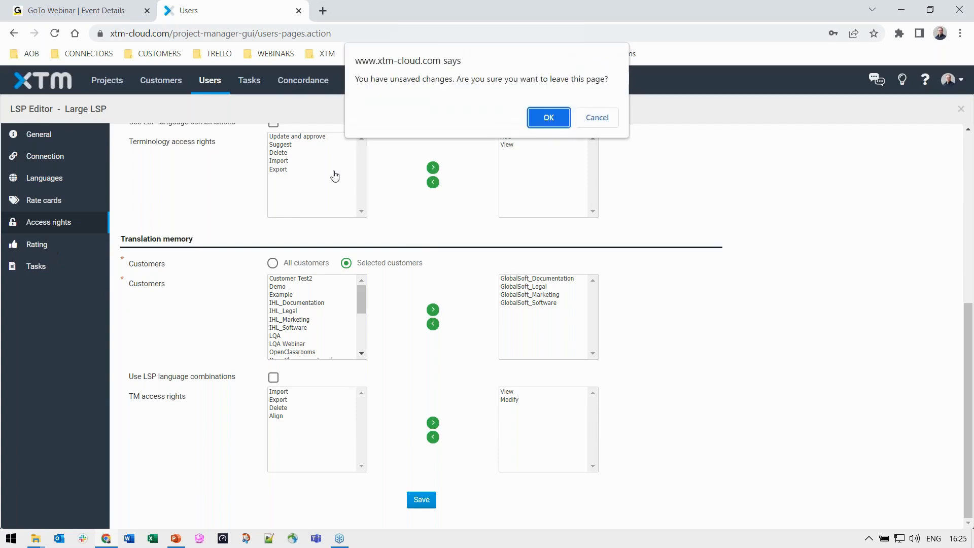
{"action": "left_click", "coordinate": [549, 118]}
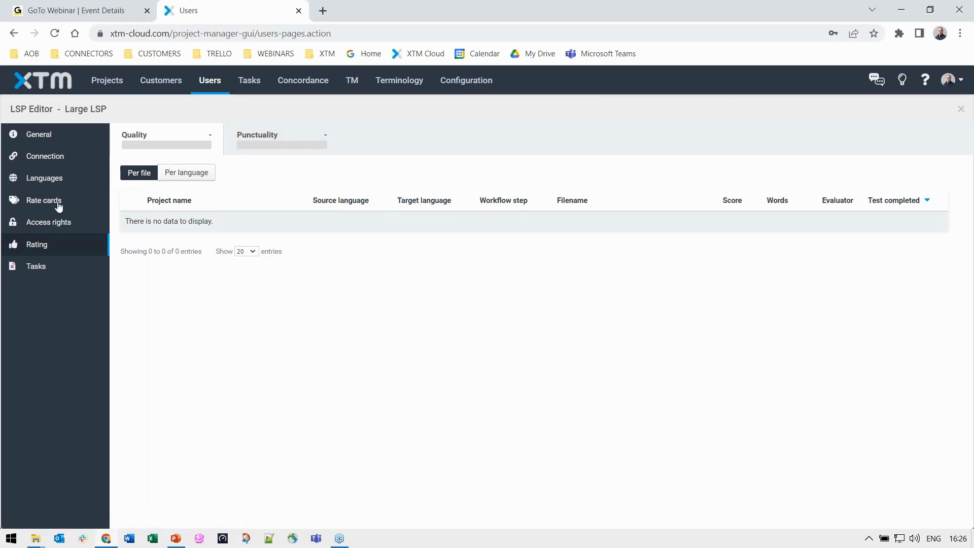
Open the LSP's Demo Rate Card for editing and examine its prices for each match type.
{"action": "left_click", "coordinate": [58, 205]}
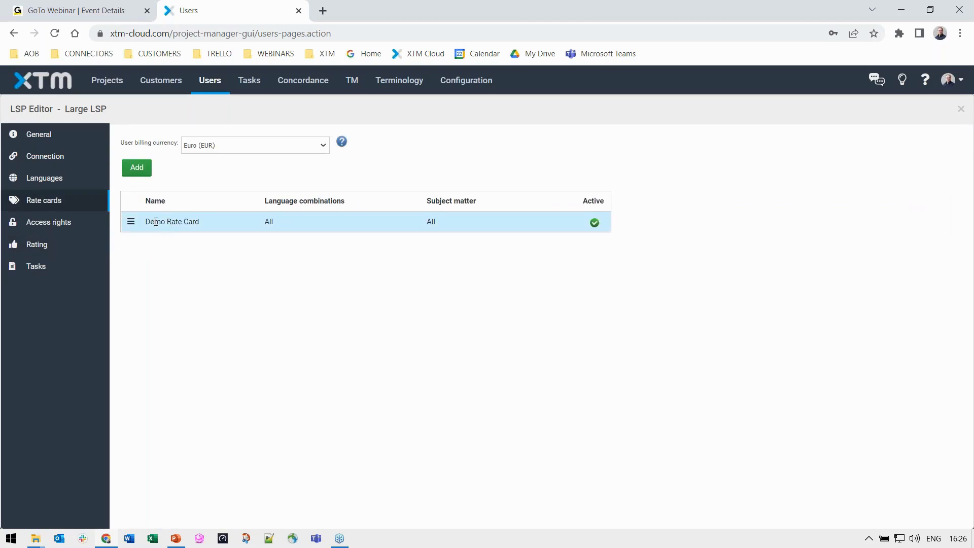
{"action": "left_click", "coordinate": [131, 222]}
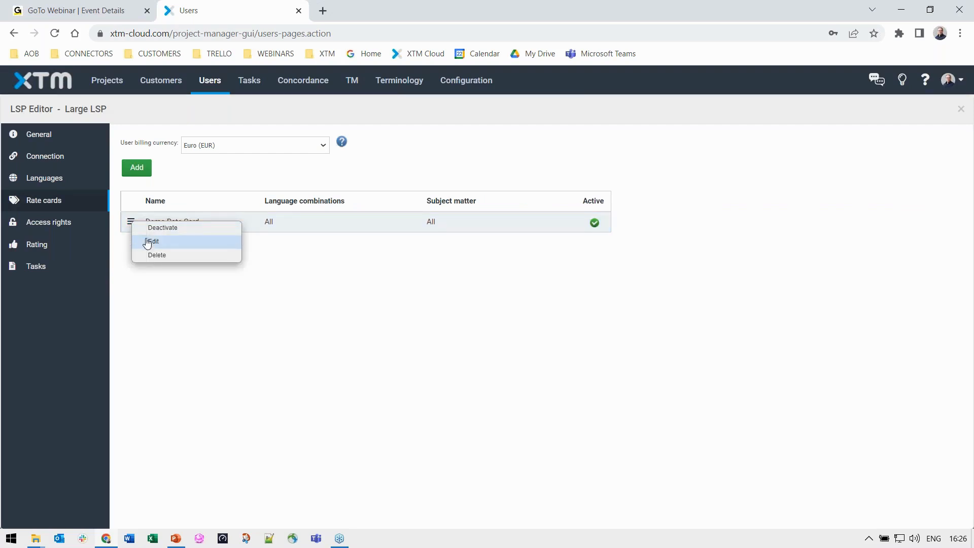
{"action": "left_click", "coordinate": [148, 243]}
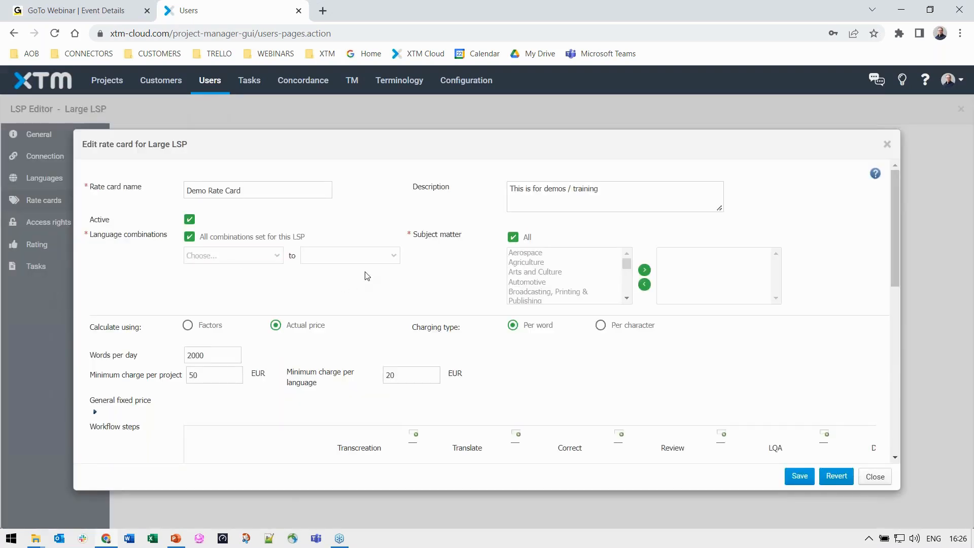
{"action": "scroll", "coordinate": [367, 276], "scroll_direction": "down", "scroll_amount": 10}
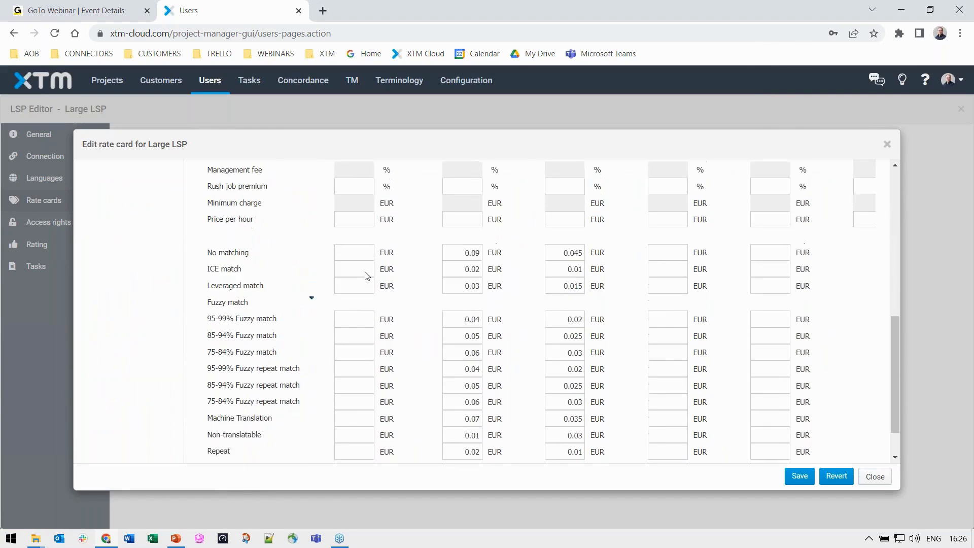
{"action": "left_click", "coordinate": [368, 276]}
{"action": "scroll", "coordinate": [263, 364], "scroll_direction": "down", "scroll_amount": 1}
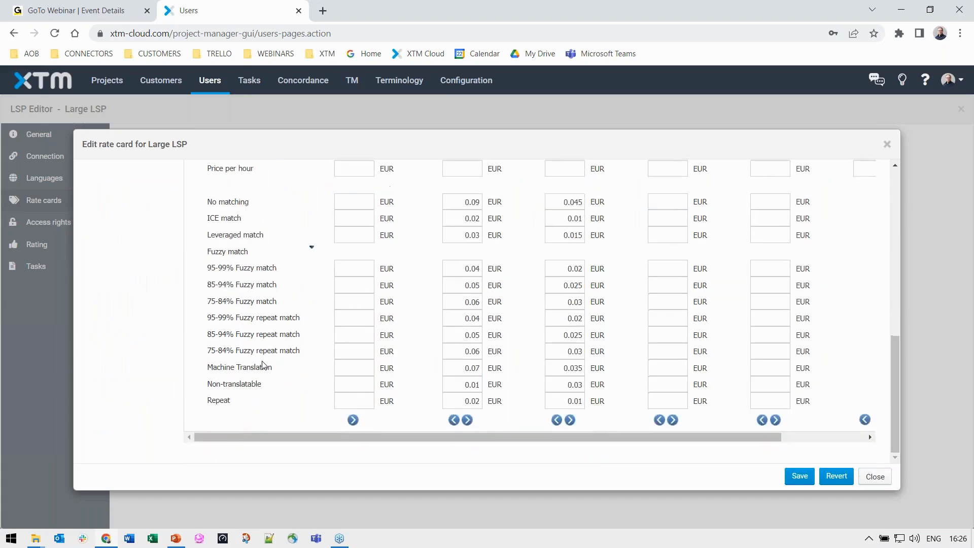
{"action": "scroll", "coordinate": [259, 363], "scroll_direction": "up", "scroll_amount": 5}
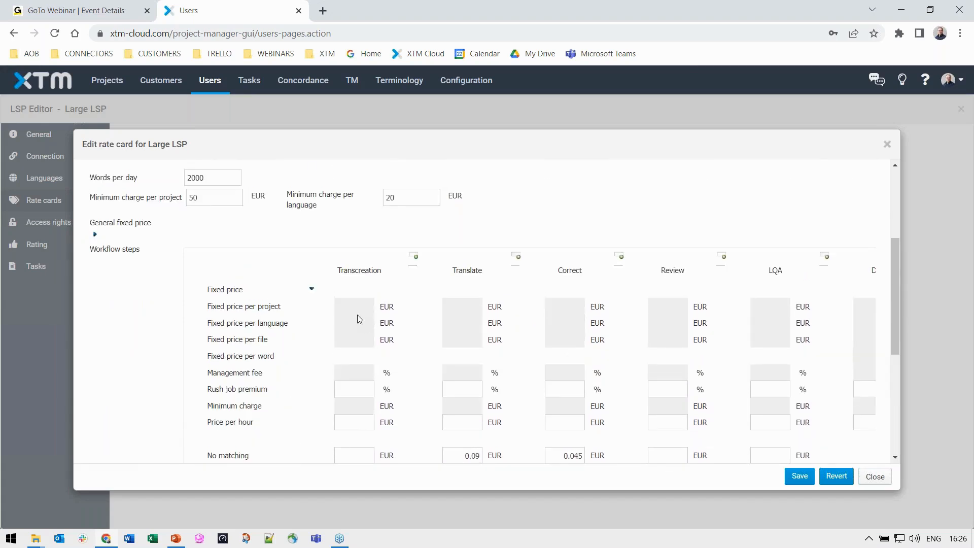
Examine the rate card's Transcreation, Translate, Correct, Review and LQA workflow steps, and close it without saving.
{"action": "double_click", "coordinate": [358, 270]}
{"action": "double_click", "coordinate": [467, 270]}
{"action": "double_click", "coordinate": [571, 271]}
{"action": "left_click", "coordinate": [665, 270]}
{"action": "double_click", "coordinate": [665, 270]}
{"action": "double_click", "coordinate": [774, 270]}
{"action": "left_click", "coordinate": [882, 477]}
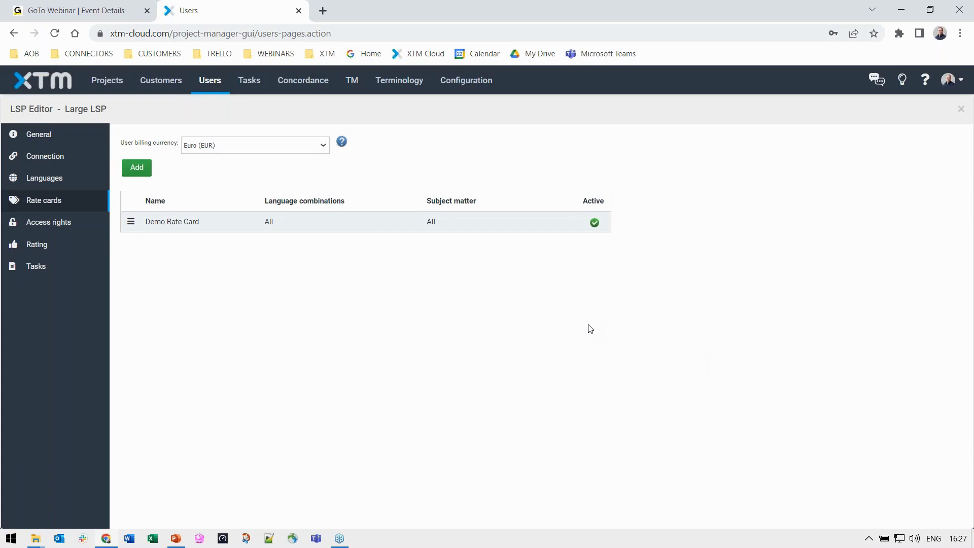
Open the project details of the Demo Template project template and examine its source and target languages.
{"action": "left_click", "coordinate": [107, 82]}
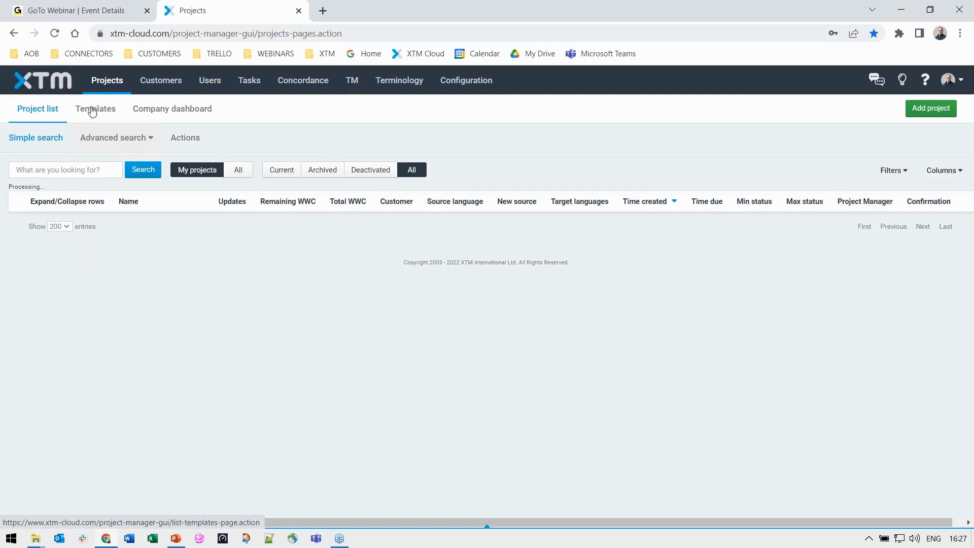
{"action": "left_click", "coordinate": [92, 109]}
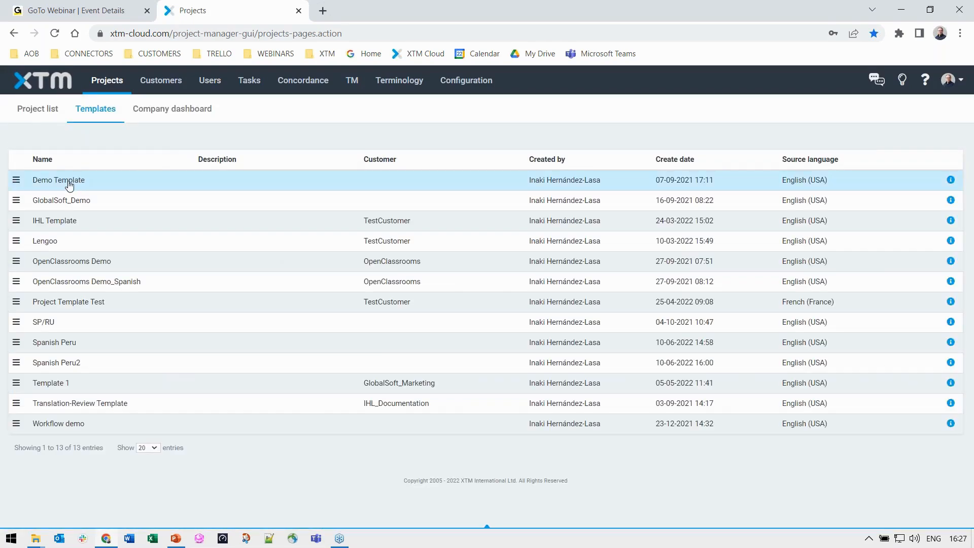
{"action": "left_click", "coordinate": [69, 184]}
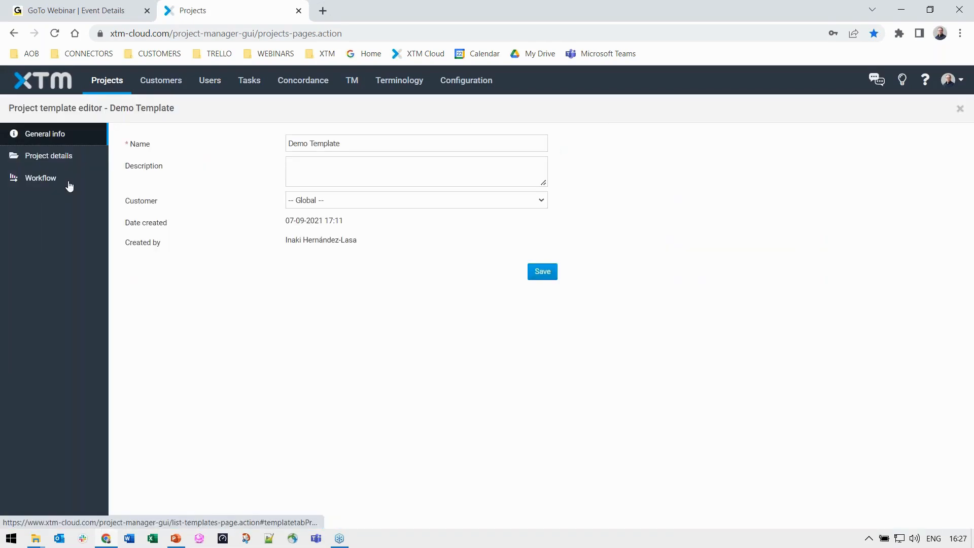
{"action": "left_click", "coordinate": [63, 162]}
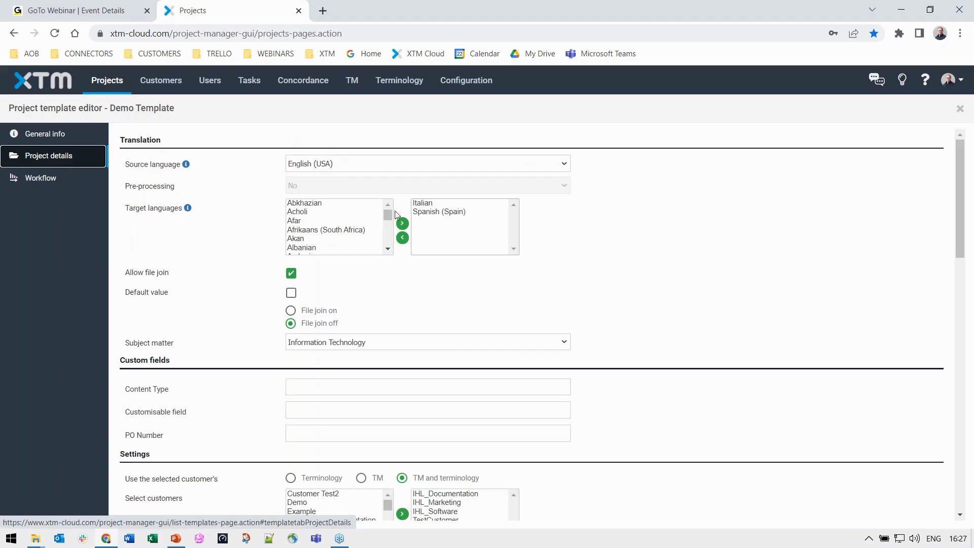
{"action": "left_click", "coordinate": [302, 166]}
{"action": "left_click", "coordinate": [301, 164]}
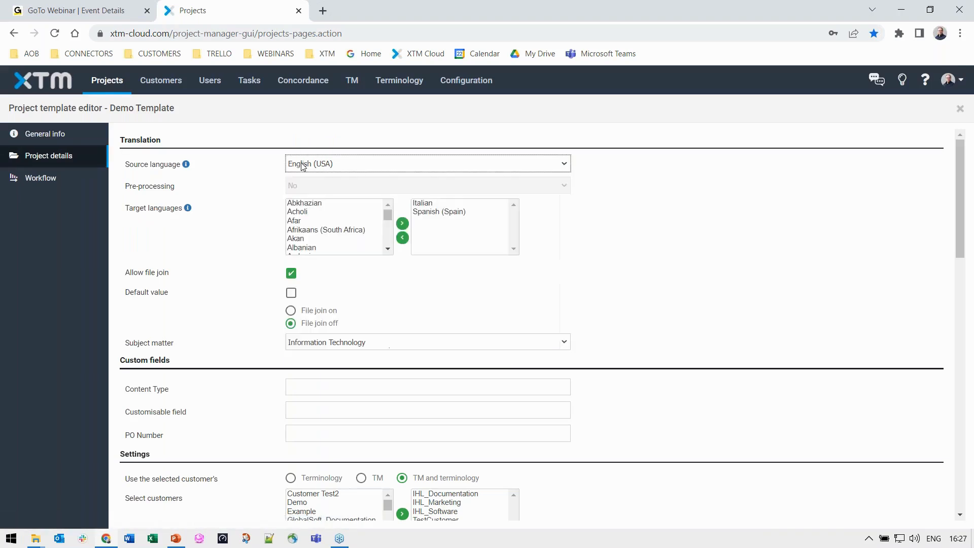
{"action": "left_click", "coordinate": [420, 204]}
{"action": "left_click", "coordinate": [426, 212], "text": "shift"}
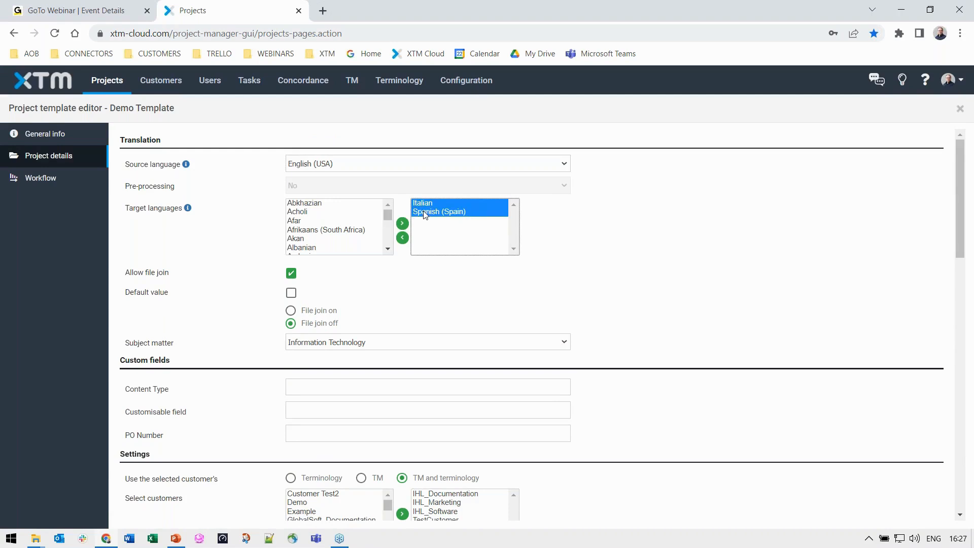
{"action": "left_click", "coordinate": [616, 275]}
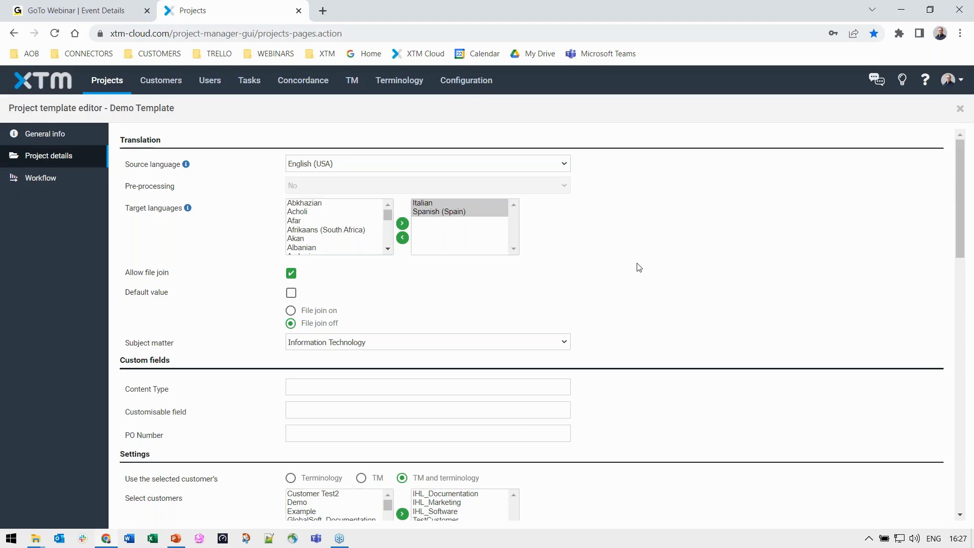
Examine the template's matching settings, language-specific workflows, machine translation options and tag settings.
{"action": "scroll", "coordinate": [637, 267], "scroll_direction": "down", "scroll_amount": 2}
{"action": "scroll", "coordinate": [638, 267], "scroll_direction": "down", "scroll_amount": 10}
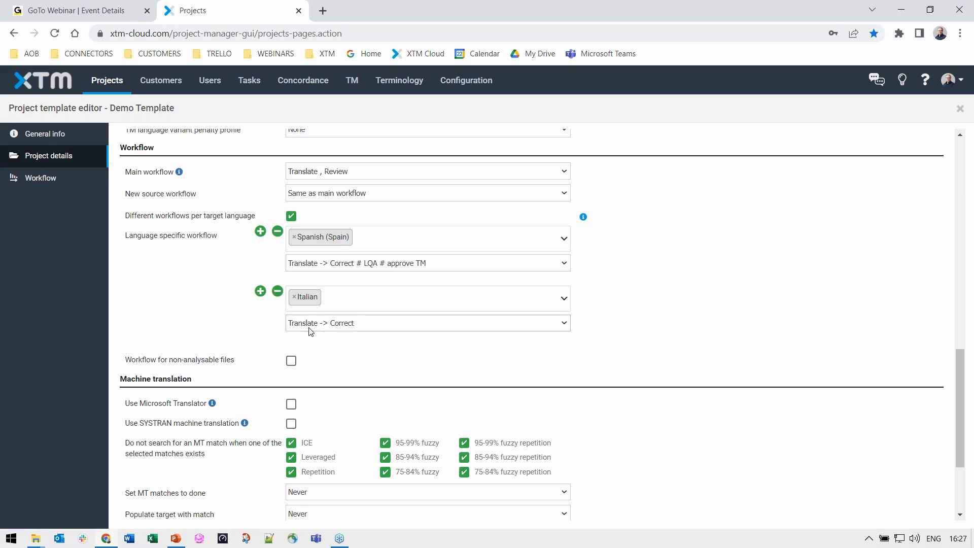
{"action": "scroll", "coordinate": [818, 331], "scroll_direction": "down", "scroll_amount": 3}
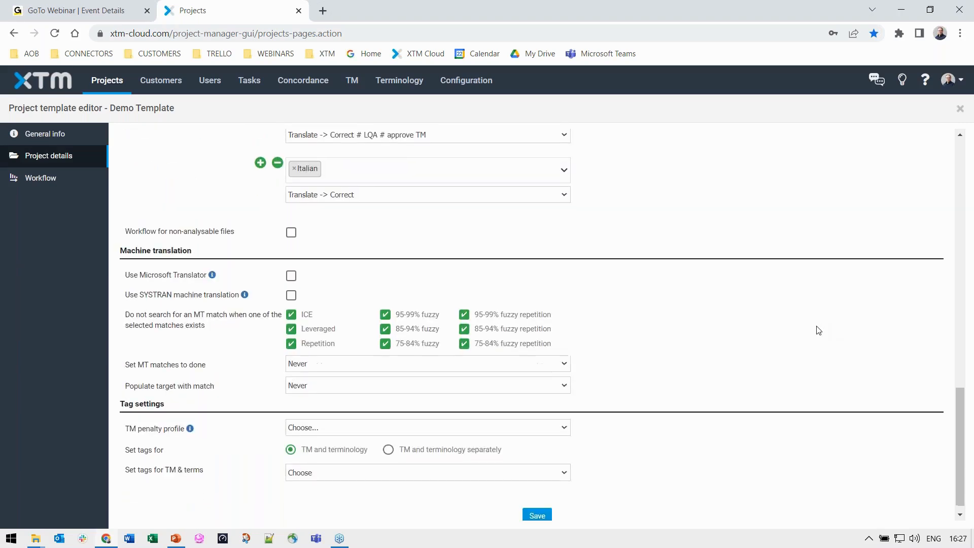
{"action": "scroll", "coordinate": [818, 330], "scroll_direction": "up", "scroll_amount": 9}
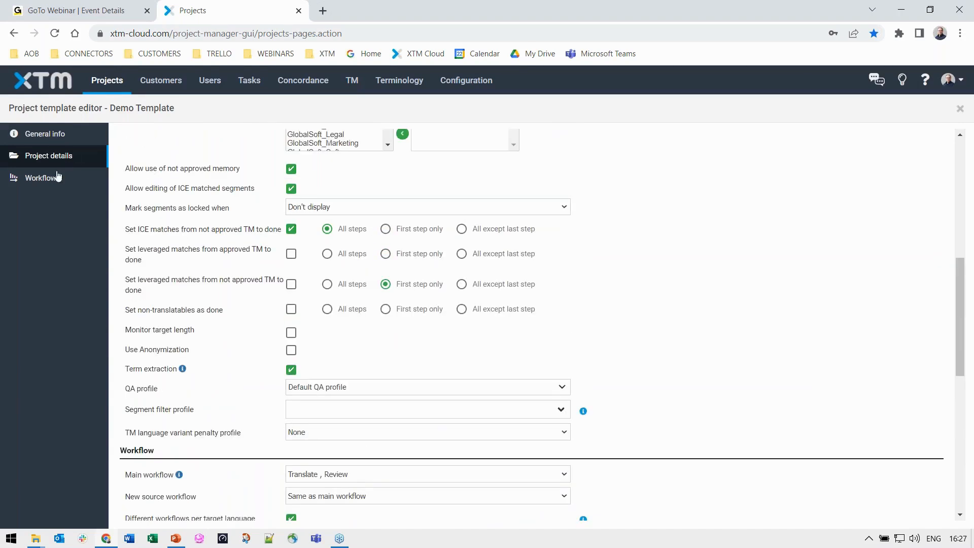
Review the template's linguist choices for the Italian Translate 1 and Correct 1 steps, keeping the assigned linguists.
{"action": "left_click", "coordinate": [42, 180]}
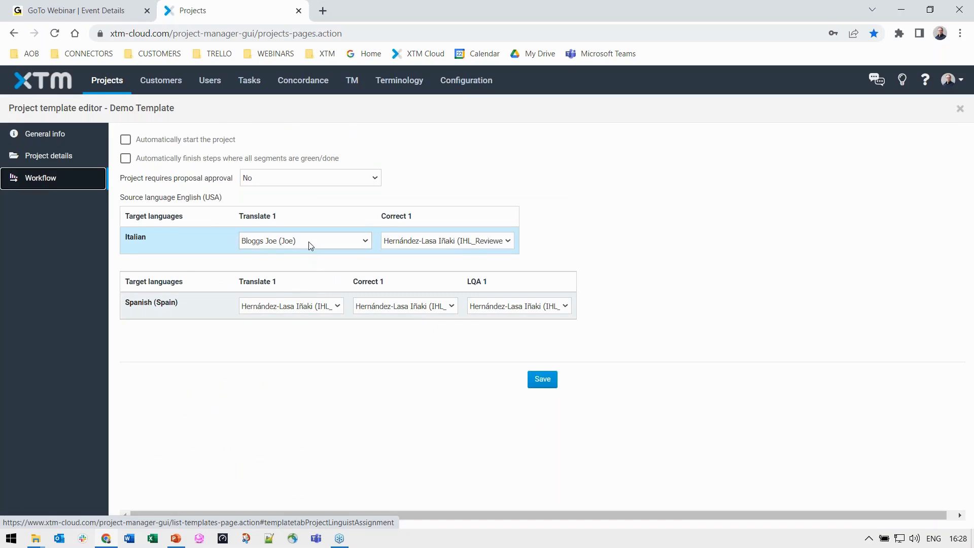
{"action": "left_click", "coordinate": [311, 245]}
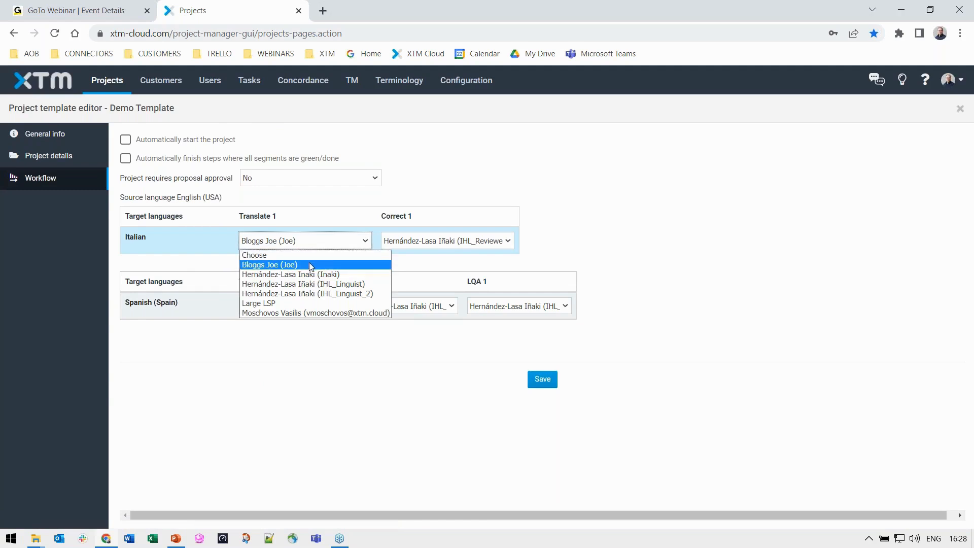
{"action": "left_click", "coordinate": [311, 265]}
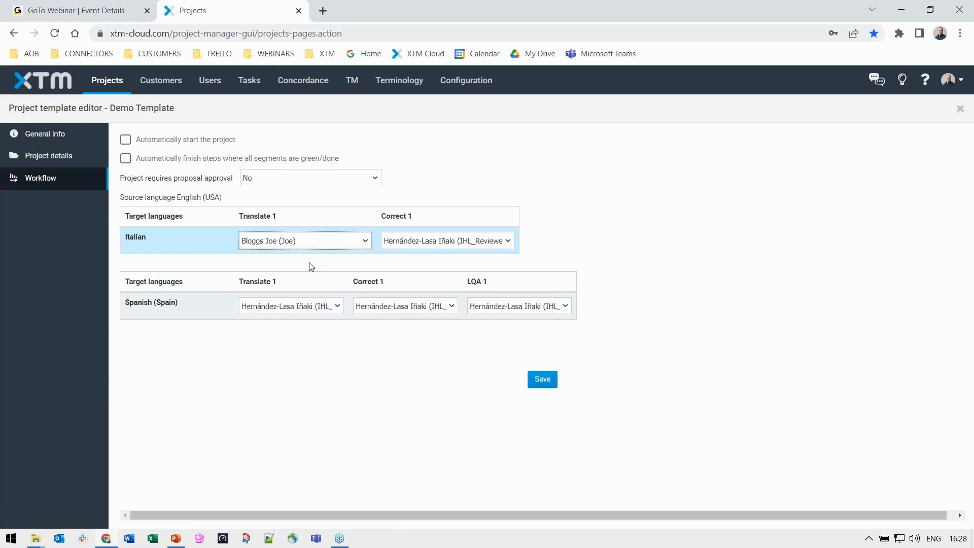
{"action": "left_click", "coordinate": [466, 242]}
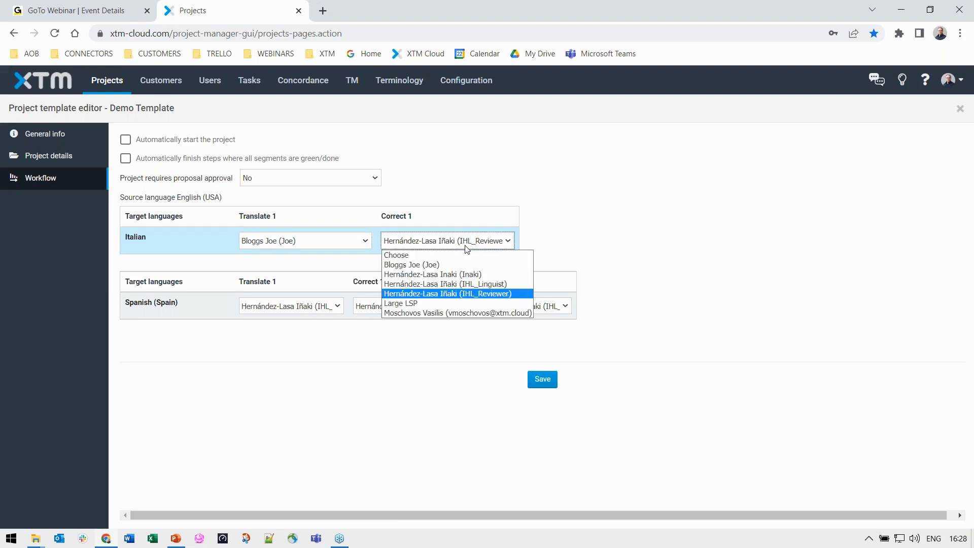
{"action": "left_click", "coordinate": [478, 294]}
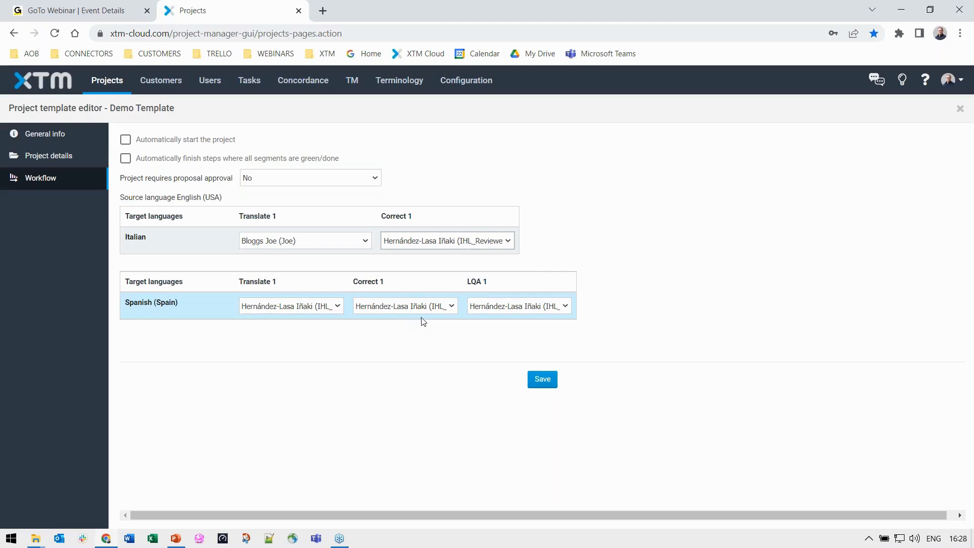
Review the template's linguist choices for the Spanish (Spain) Translate 1, Correct 1 and LQA 1 steps, keeping the assigned linguists.
{"action": "left_click", "coordinate": [337, 308]}
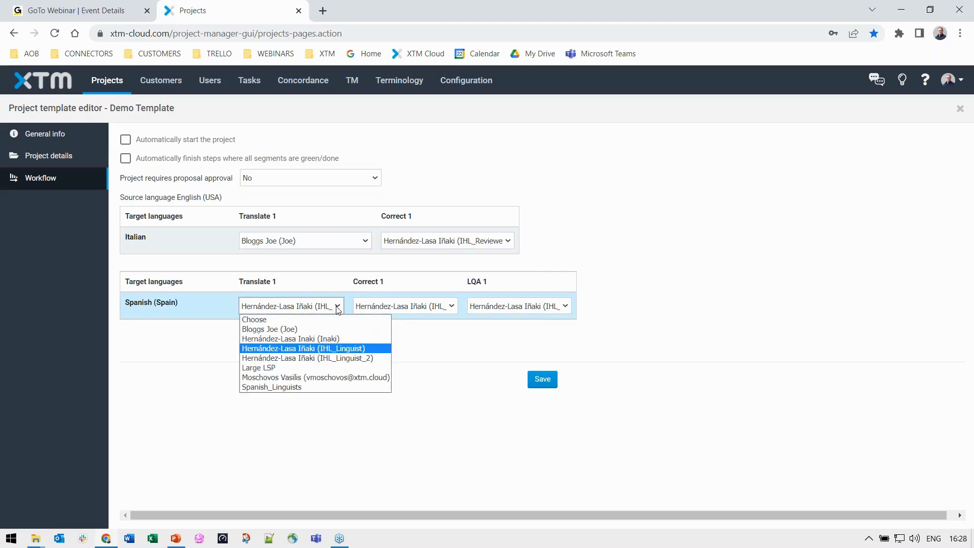
{"action": "left_click", "coordinate": [342, 350]}
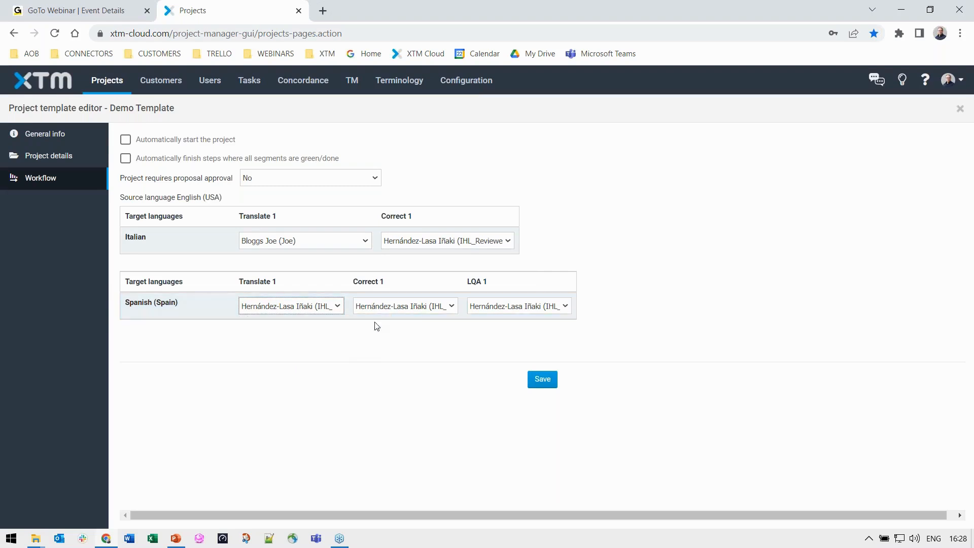
{"action": "left_click", "coordinate": [448, 307]}
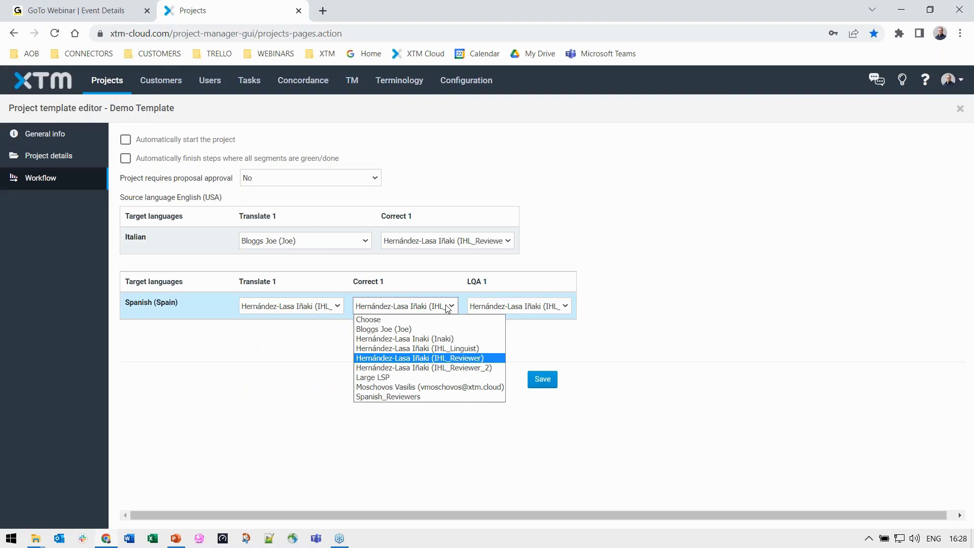
{"action": "left_click", "coordinate": [449, 307]}
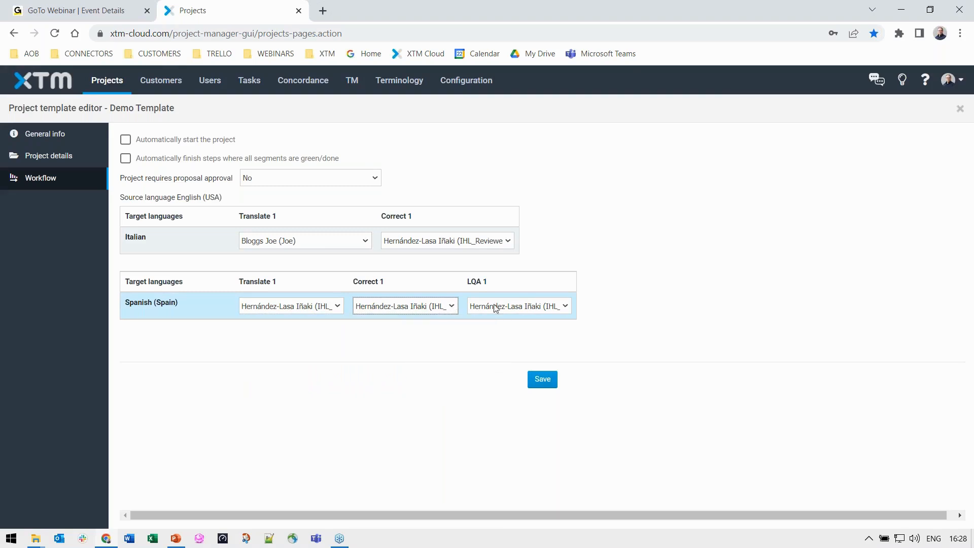
{"action": "left_click", "coordinate": [528, 308]}
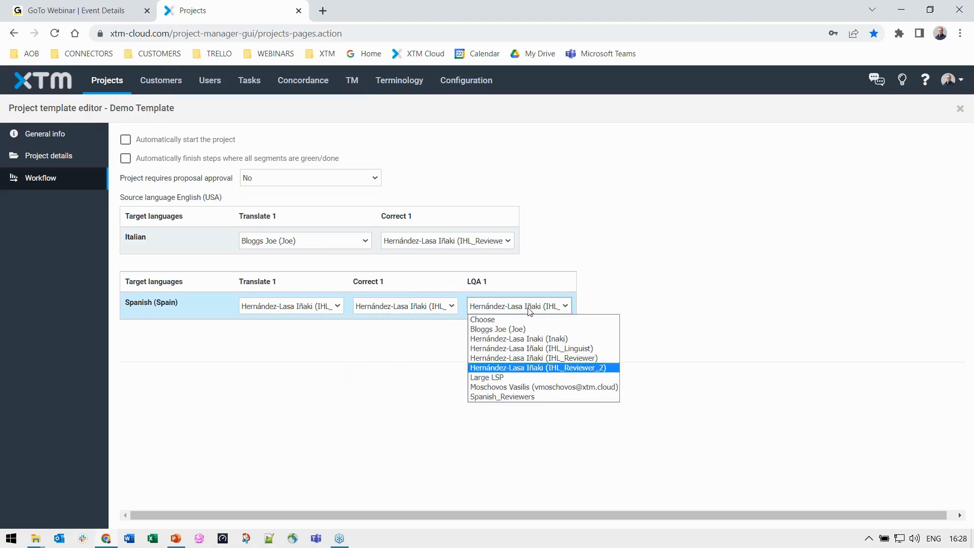
{"action": "left_click", "coordinate": [527, 308]}
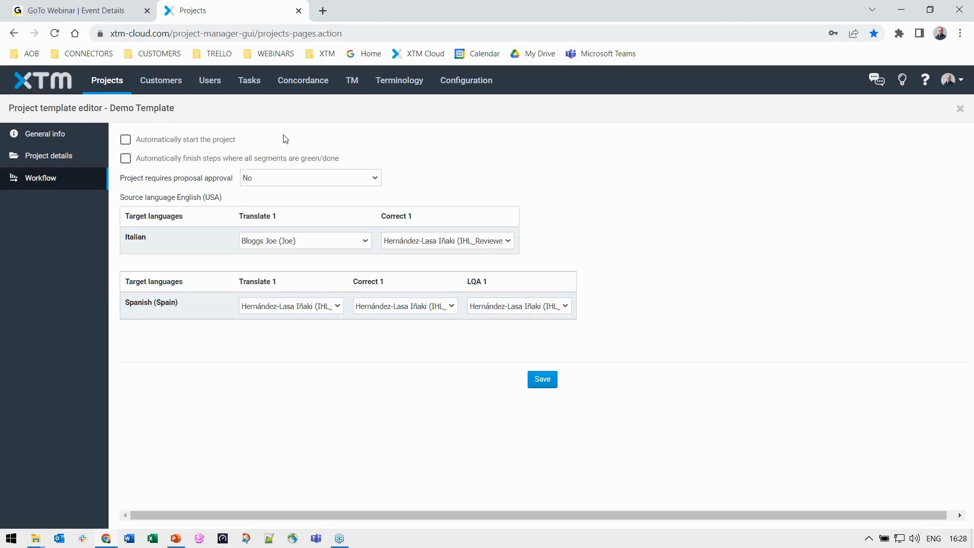
Start a new project for the customer TestCustomer and name it Webinar 2022 June.
{"action": "left_click", "coordinate": [106, 82]}
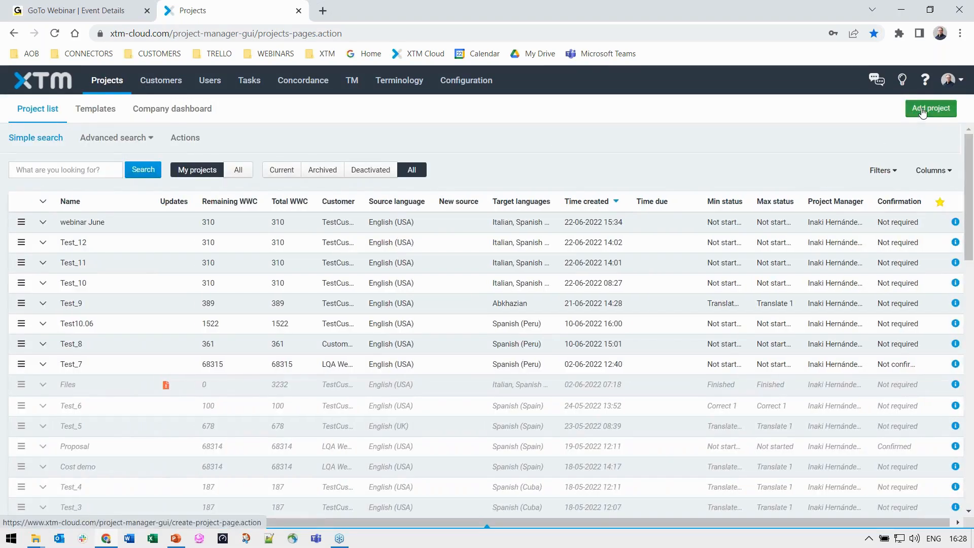
{"action": "left_click", "coordinate": [928, 108]}
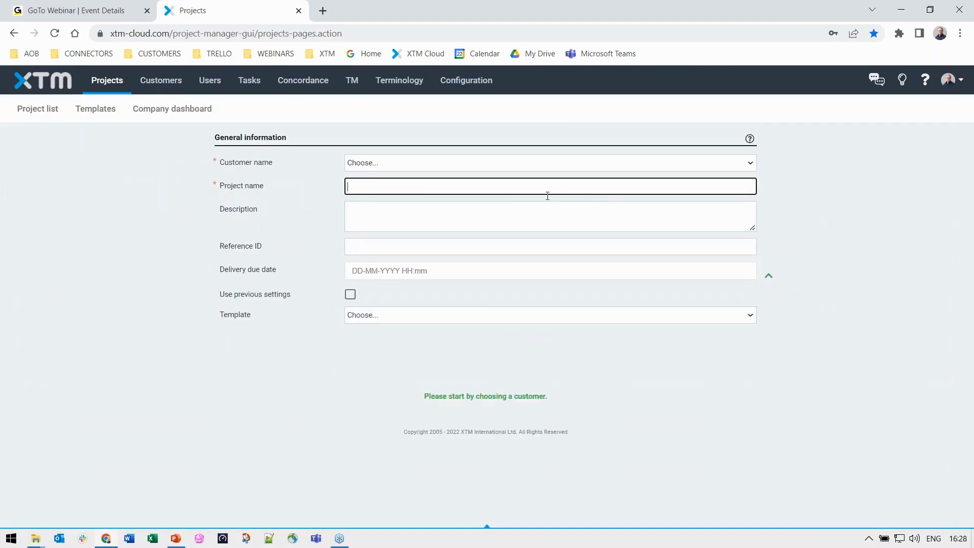
{"action": "left_click", "coordinate": [408, 163]}
{"action": "scroll", "coordinate": [398, 279], "scroll_direction": "down", "scroll_amount": 2}
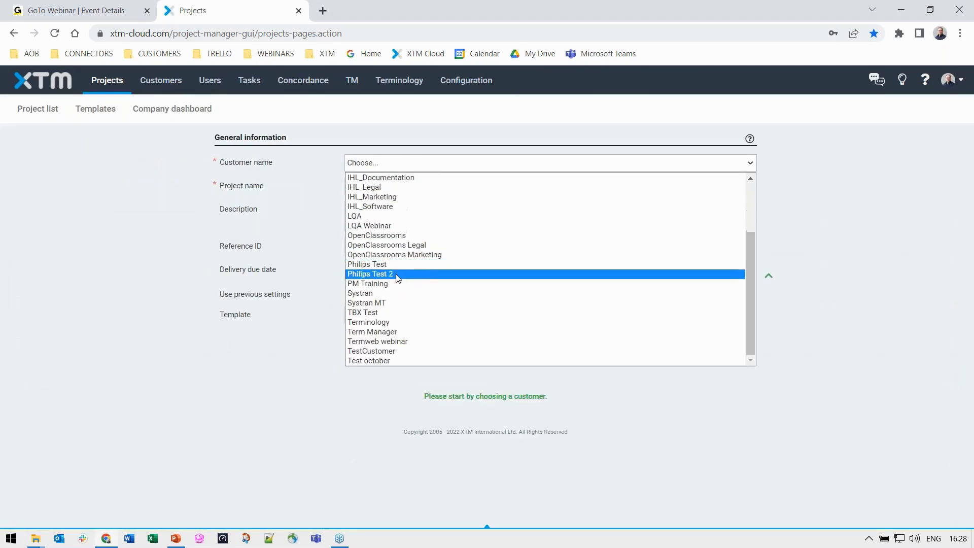
{"action": "left_click", "coordinate": [402, 354]}
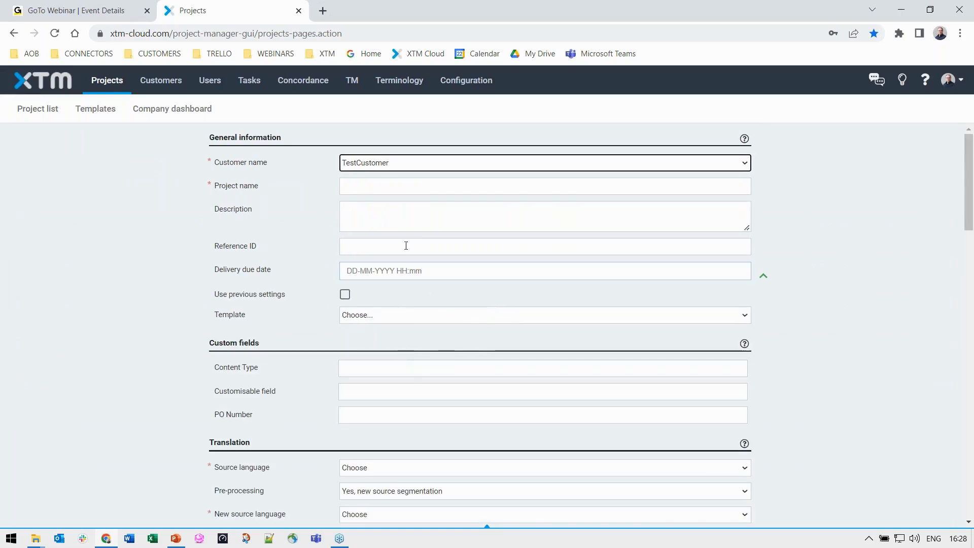
{"action": "left_click", "coordinate": [371, 187]}
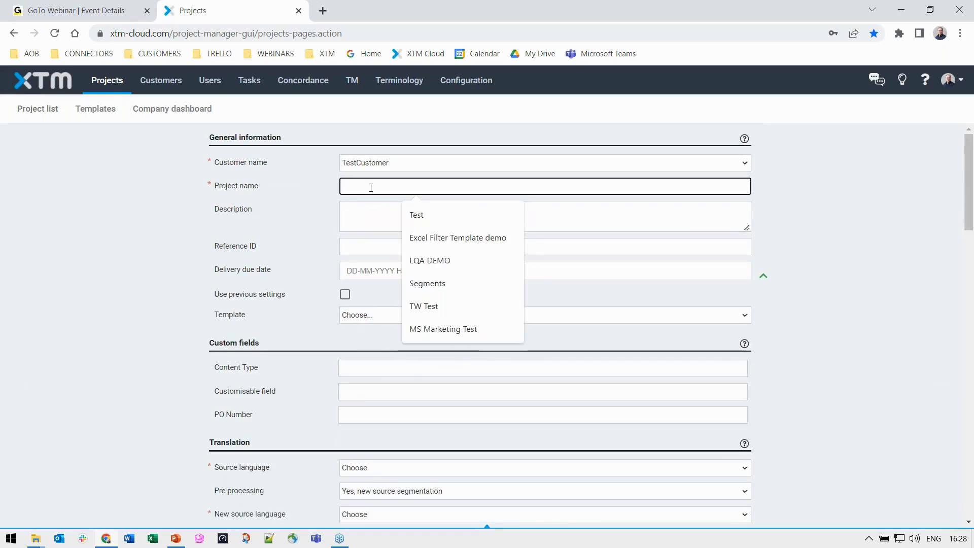
{"action": "type", "text": "Webinar"}
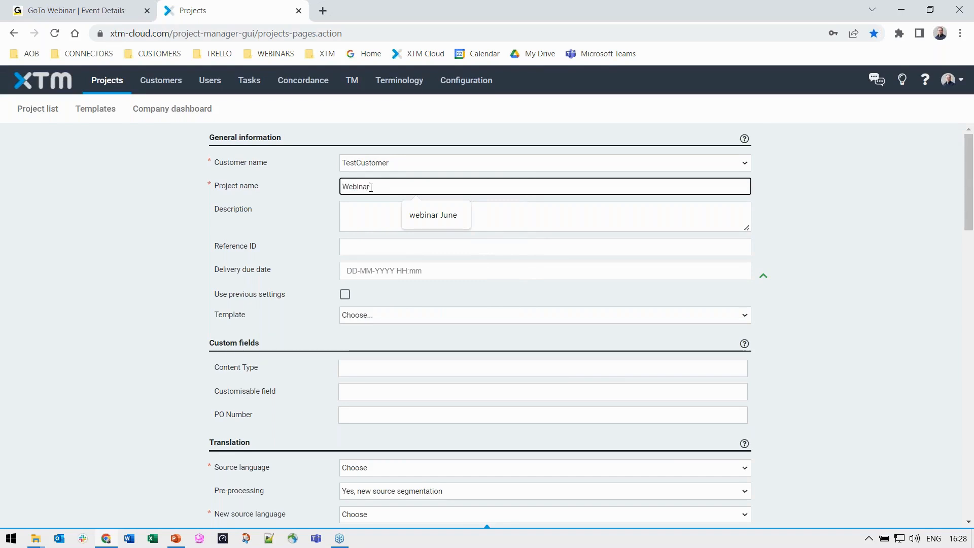
{"action": "type", "text": " 2022 June"}
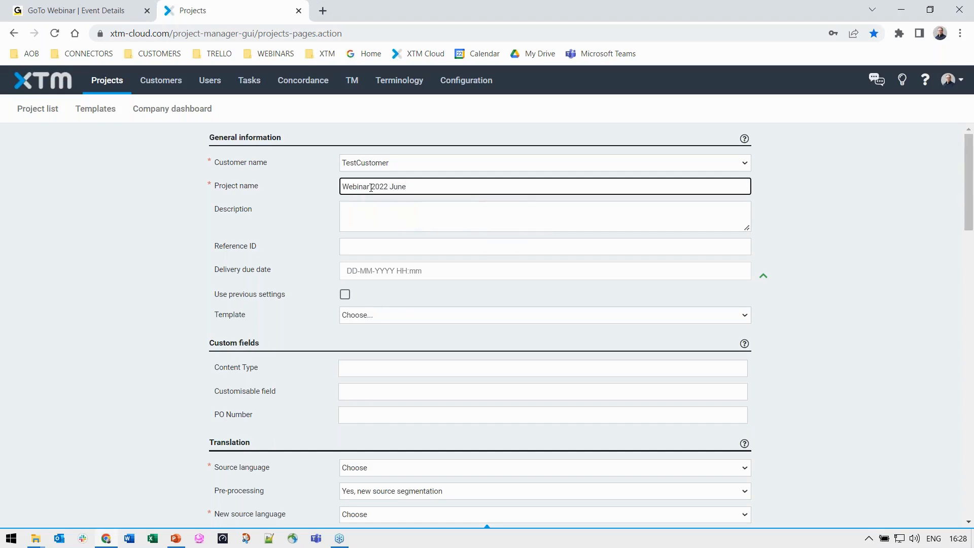
Apply the Demo Template to the new project and set pre-processing to No, keeping Italian and Spanish (Spain) as target languages.
{"action": "left_click", "coordinate": [394, 316]}
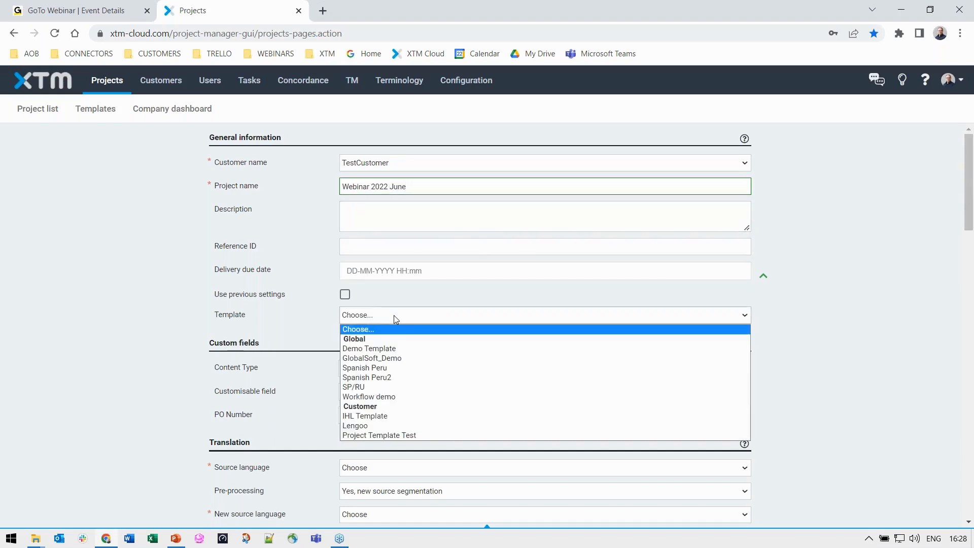
{"action": "left_click", "coordinate": [410, 348]}
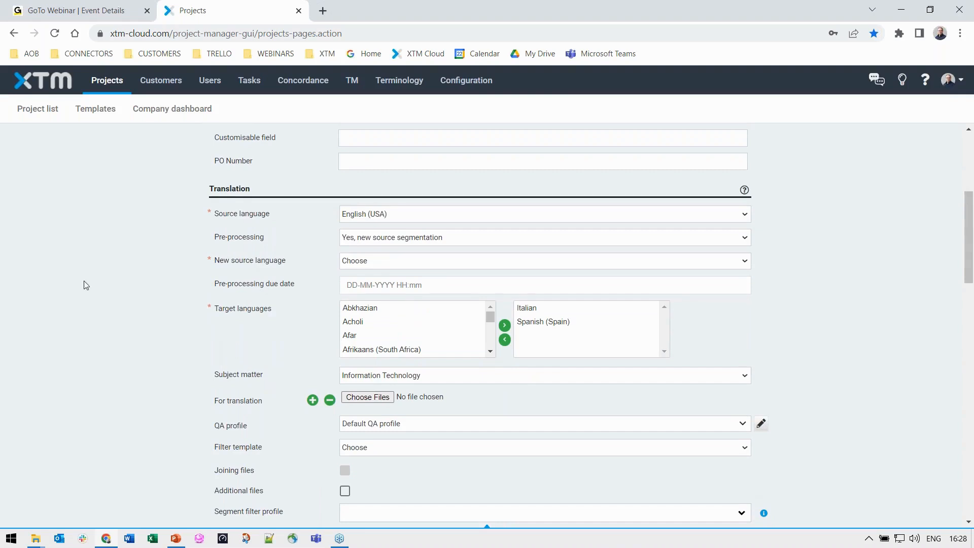
{"action": "left_click", "coordinate": [360, 242]}
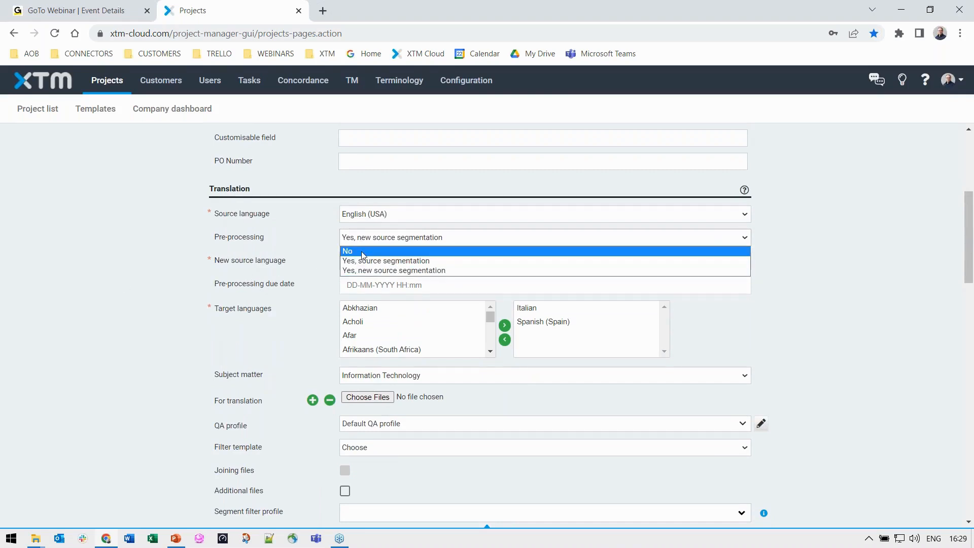
{"action": "left_click", "coordinate": [362, 252]}
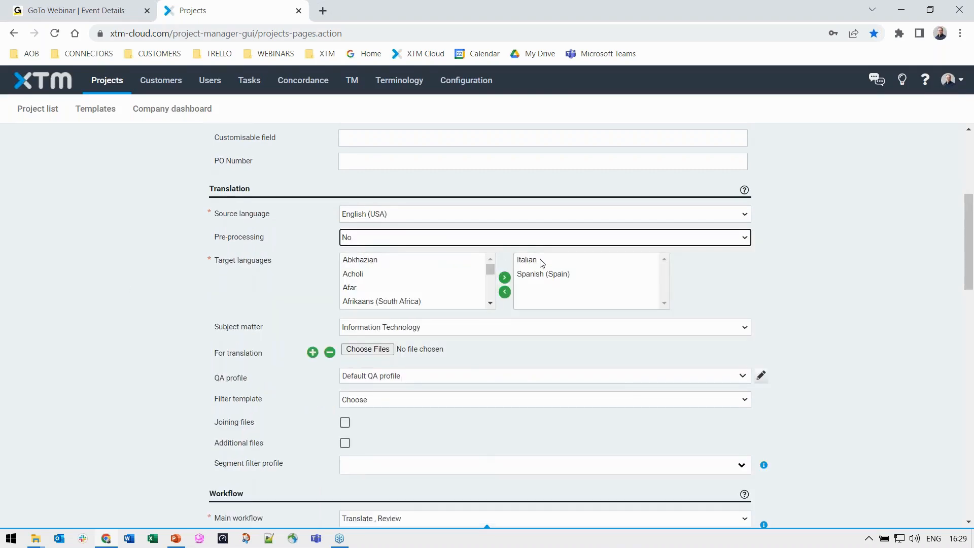
{"action": "left_click", "coordinate": [541, 260]}
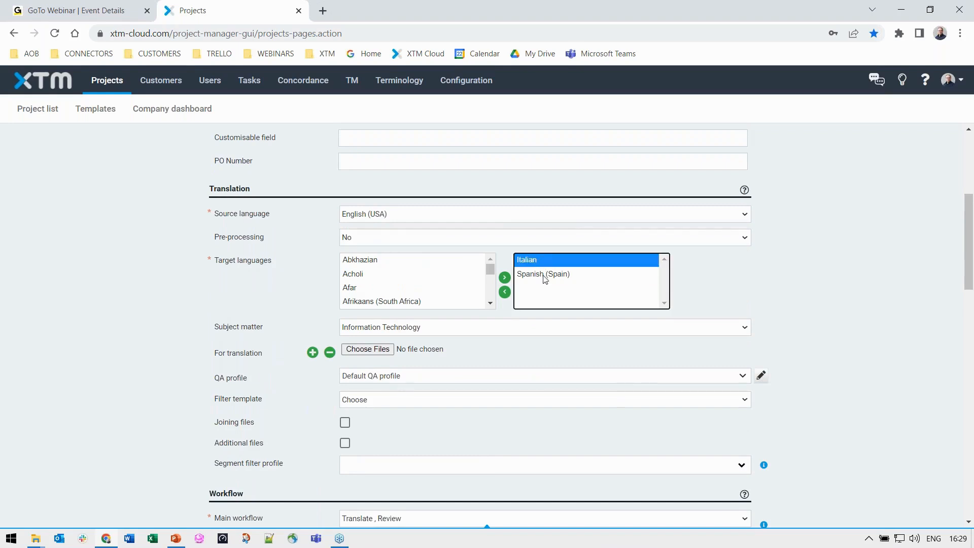
{"action": "left_click", "coordinate": [544, 277]}
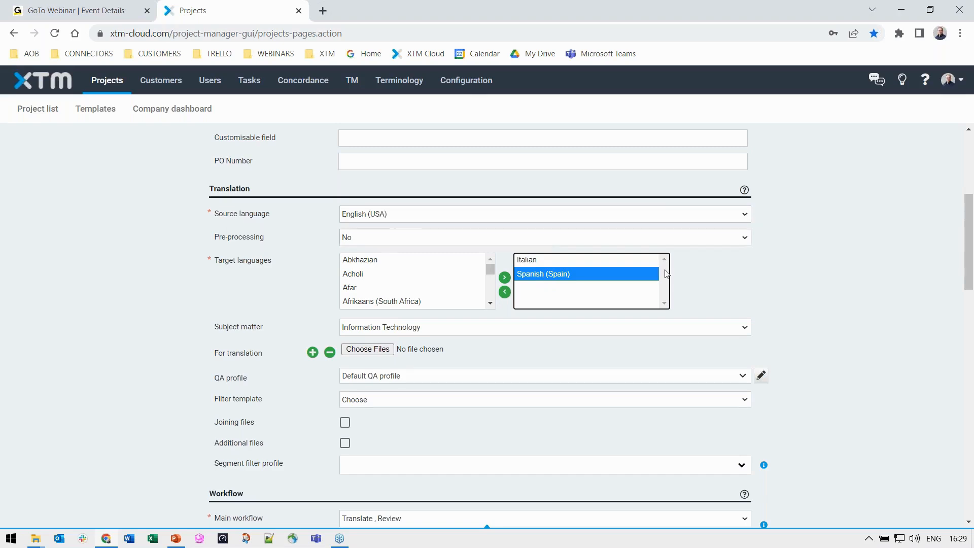
Add Webinar source file.docx from the Desktop as the file for translation and create the project with the template's remaining settings.
{"action": "scroll", "coordinate": [877, 275], "scroll_direction": "down", "scroll_amount": 3}
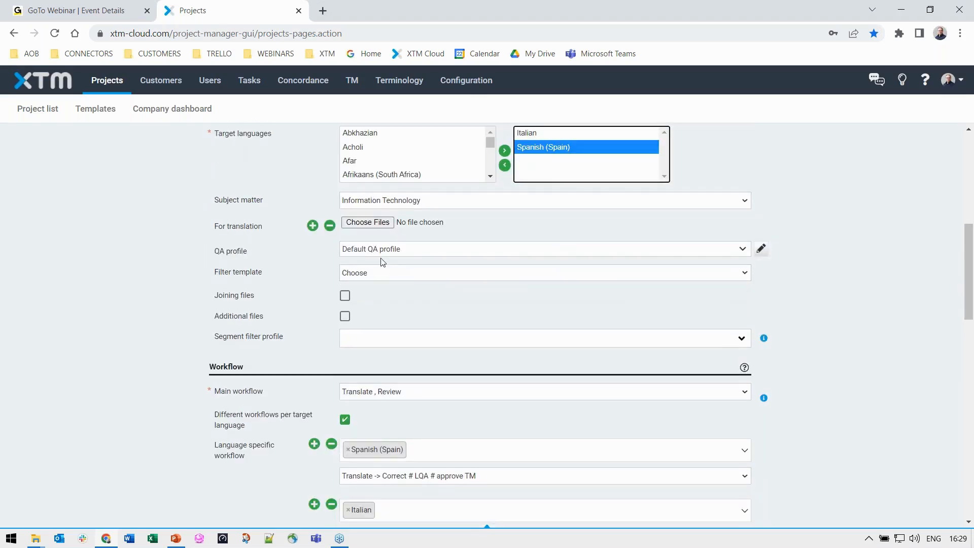
{"action": "left_click", "coordinate": [375, 223]}
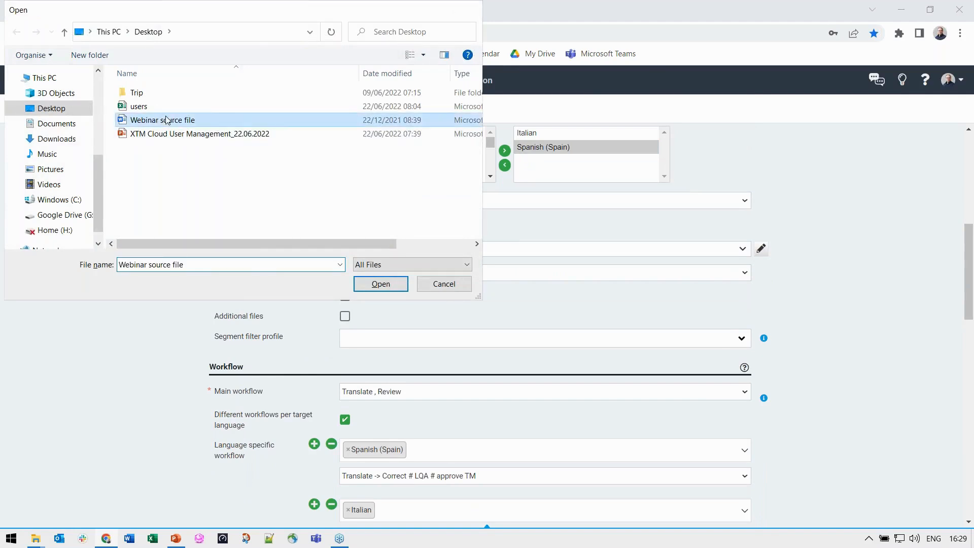
{"action": "double_click", "coordinate": [166, 121]}
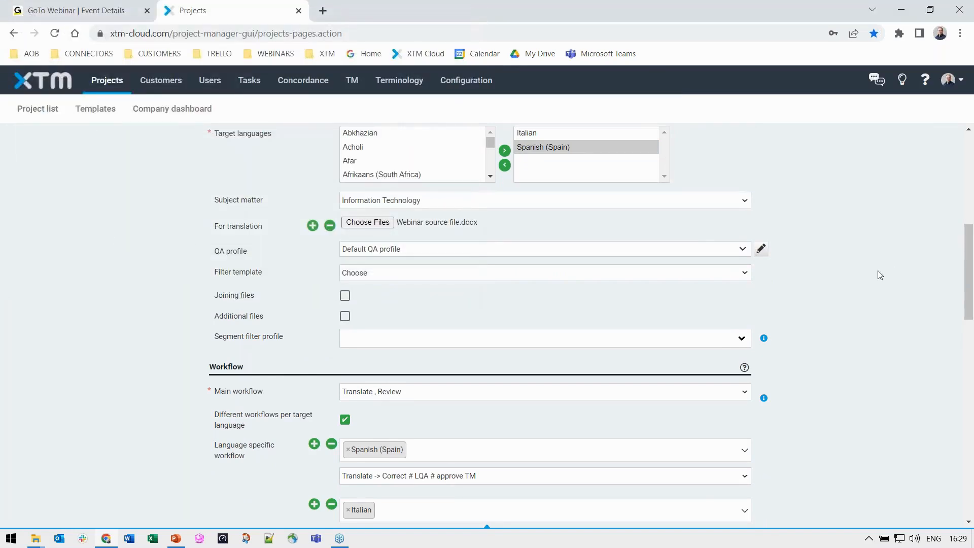
{"action": "scroll", "coordinate": [880, 275], "scroll_direction": "down", "scroll_amount": 3}
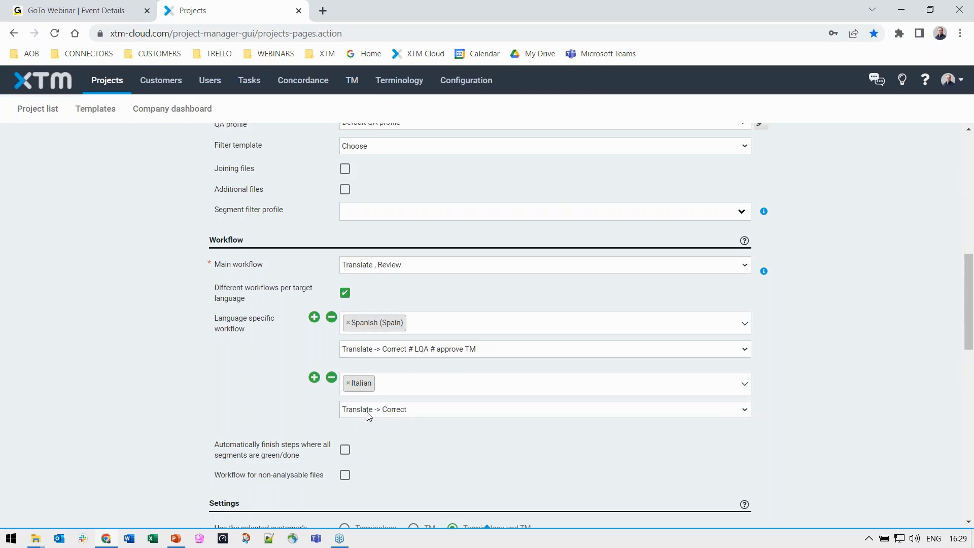
{"action": "scroll", "coordinate": [924, 347], "scroll_direction": "down", "scroll_amount": 15}
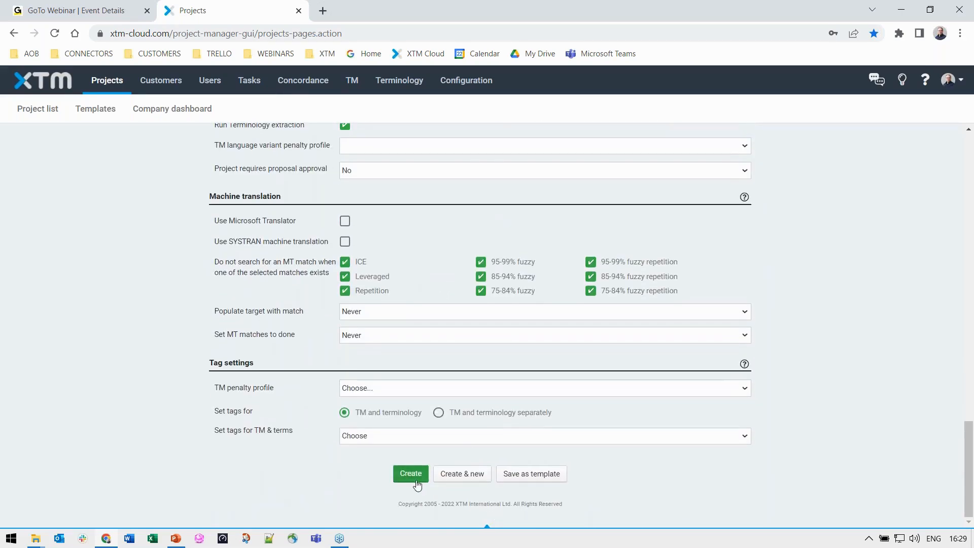
{"action": "left_click", "coordinate": [411, 477]}
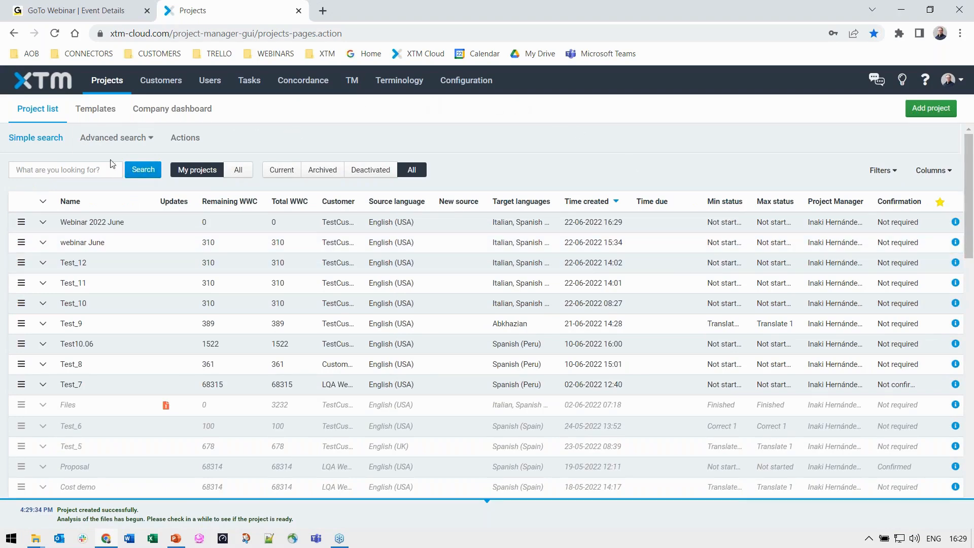
Refresh the project list and open the workflow of the Webinar 2022 June project.
{"action": "left_click", "coordinate": [55, 35]}
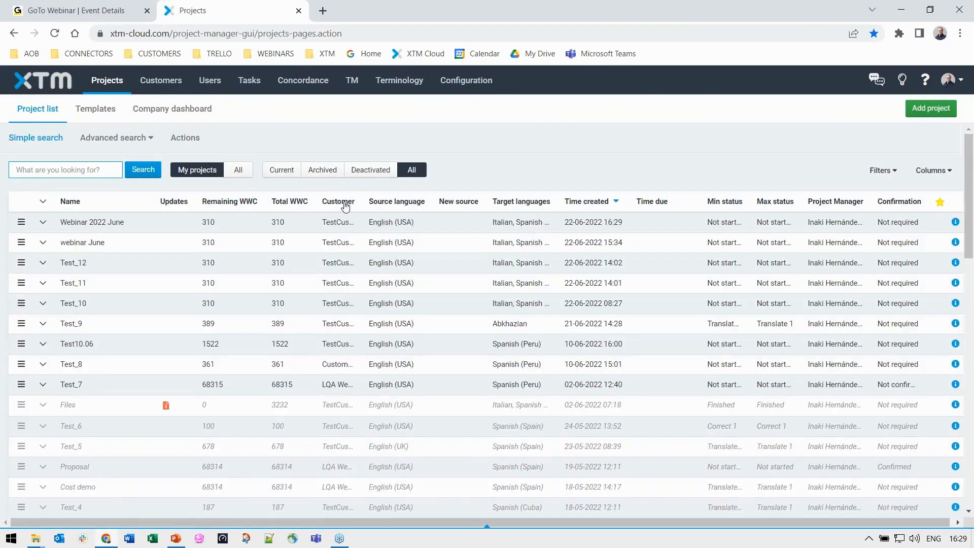
{"action": "left_click", "coordinate": [116, 220]}
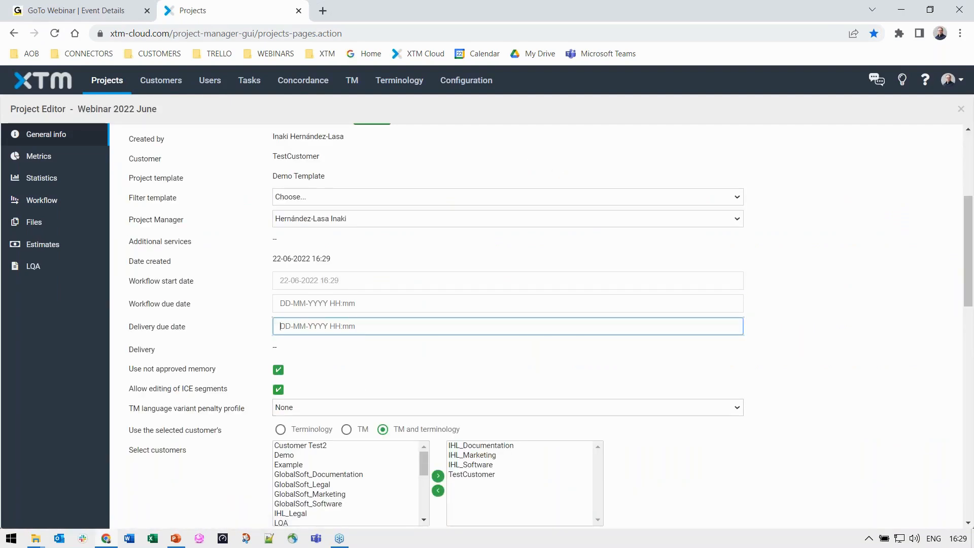
{"action": "left_click", "coordinate": [38, 202]}
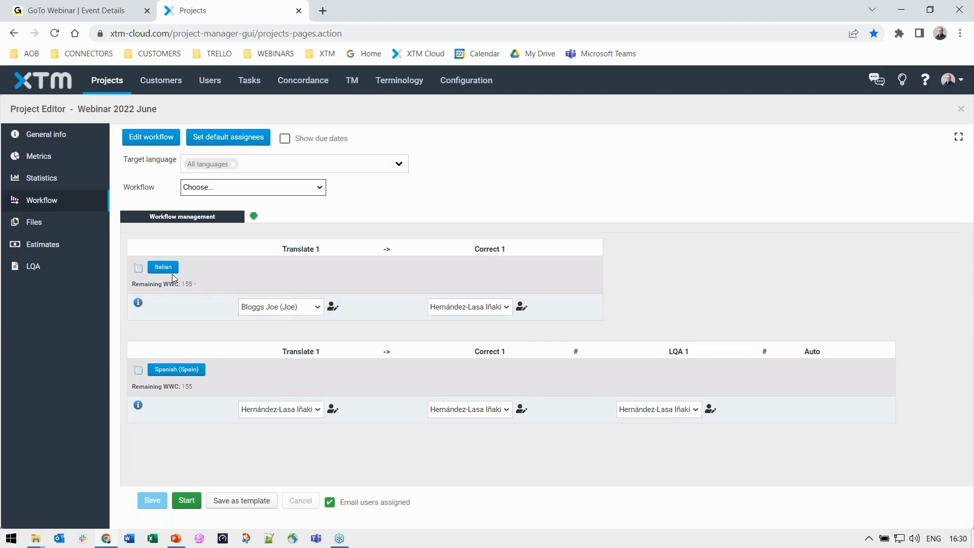
Review the available assignees for Italian Correct 1 and for Spanish (Spain) Translate 1, Correct 1 and LQA 1 without changing them.
{"action": "left_click", "coordinate": [507, 311]}
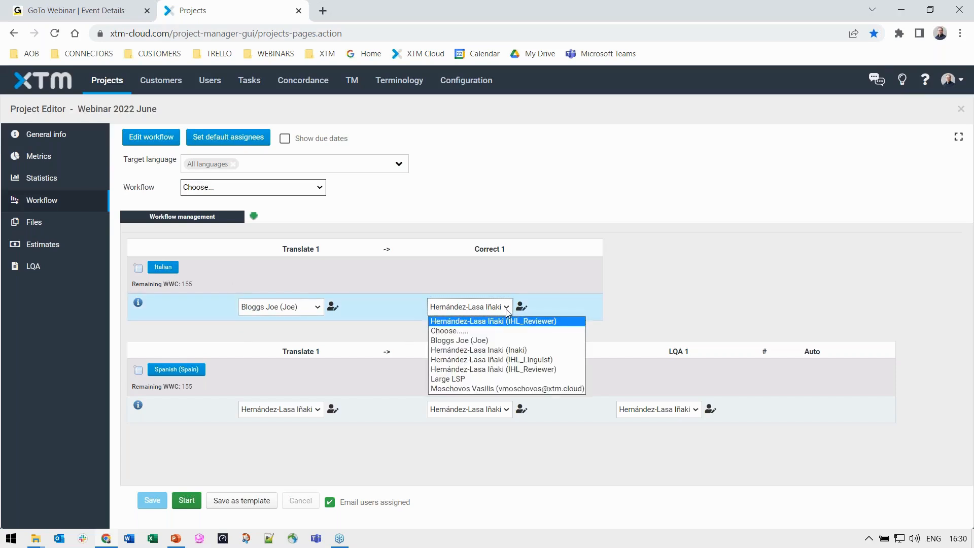
{"action": "left_click", "coordinate": [507, 310]}
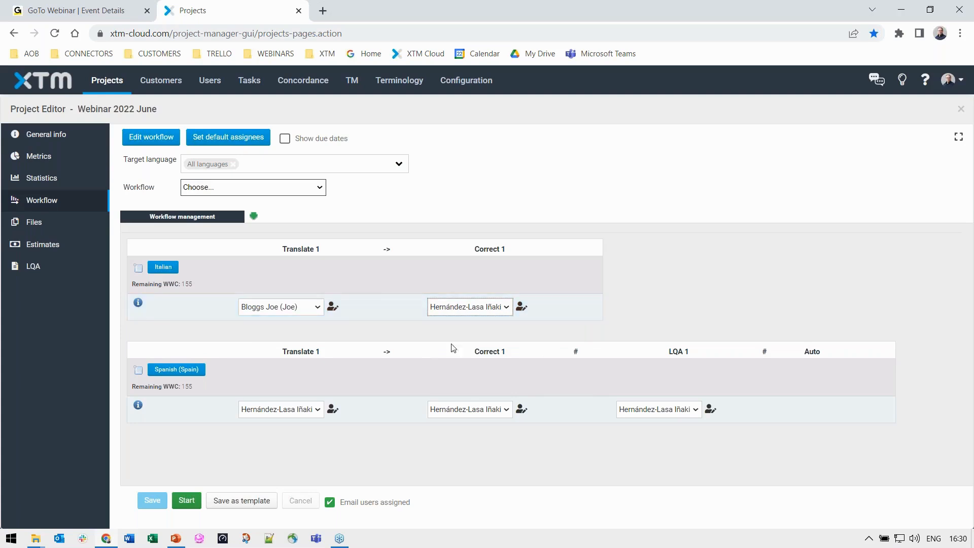
{"action": "left_click", "coordinate": [317, 409]}
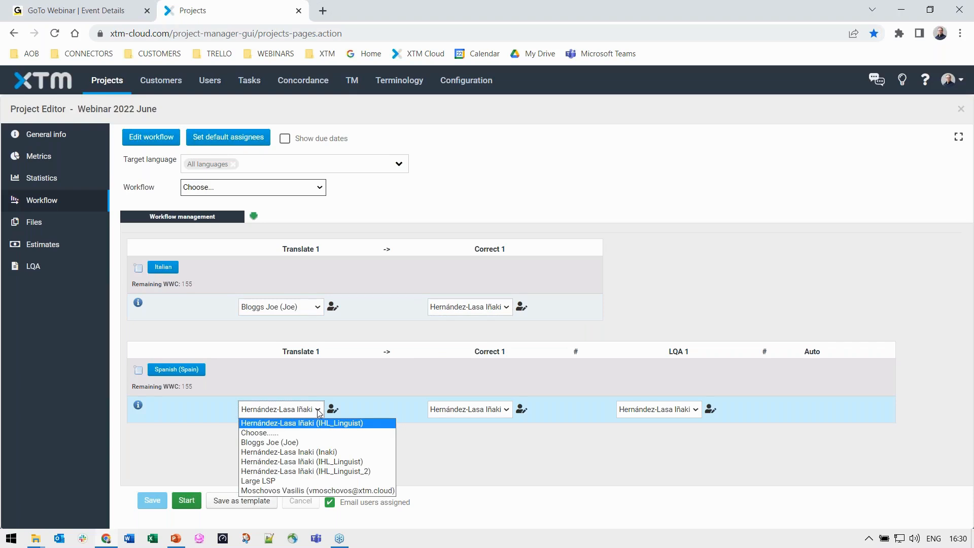
{"action": "left_click", "coordinate": [317, 409]}
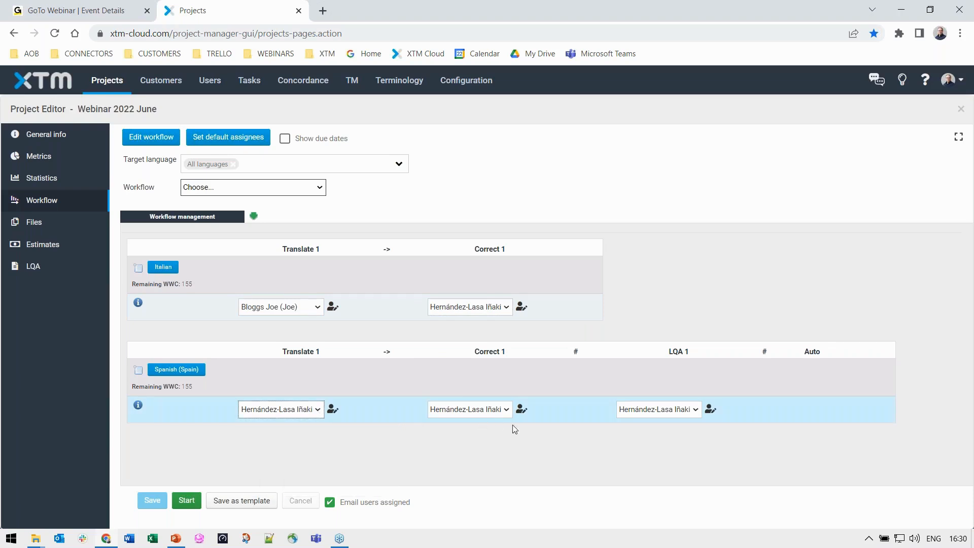
{"action": "left_click", "coordinate": [507, 410]}
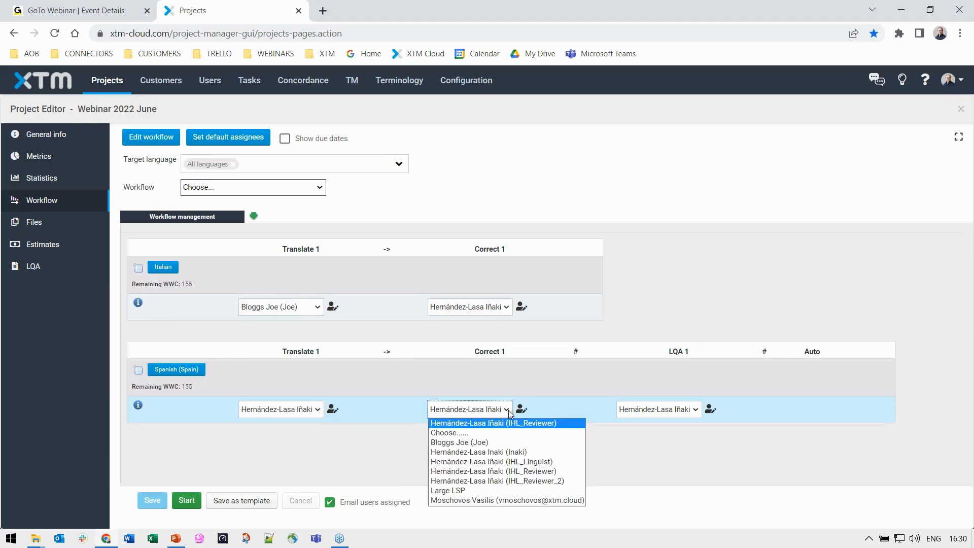
{"action": "left_click", "coordinate": [508, 410]}
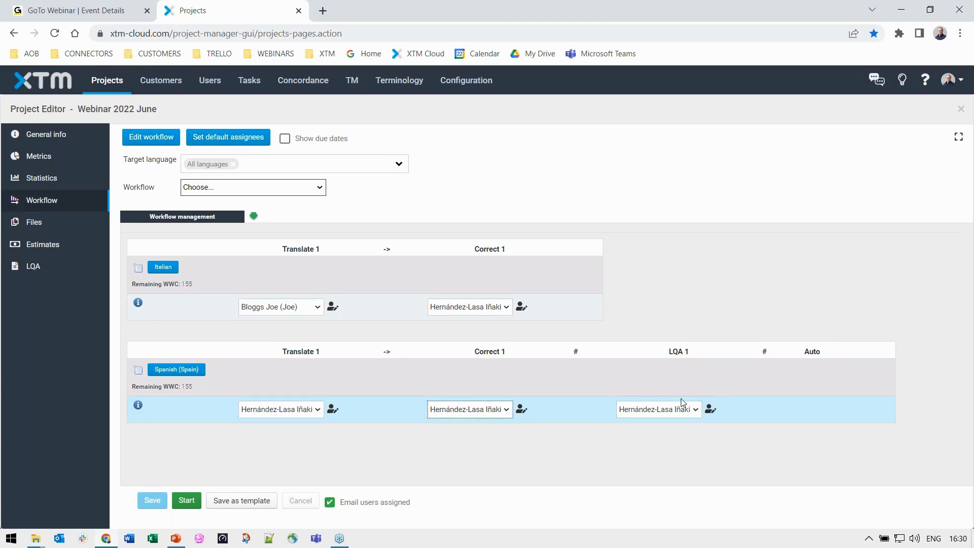
{"action": "left_click", "coordinate": [696, 410]}
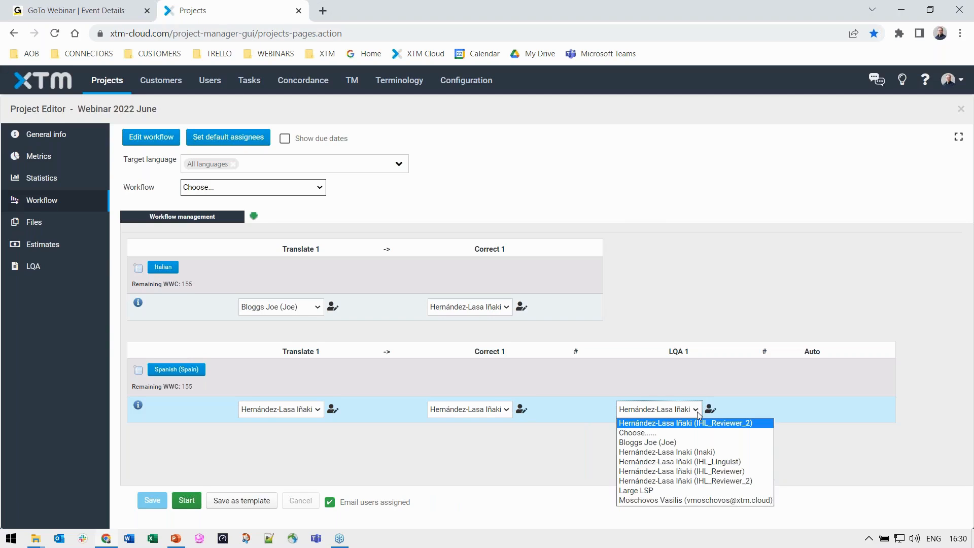
{"action": "left_click", "coordinate": [753, 410]}
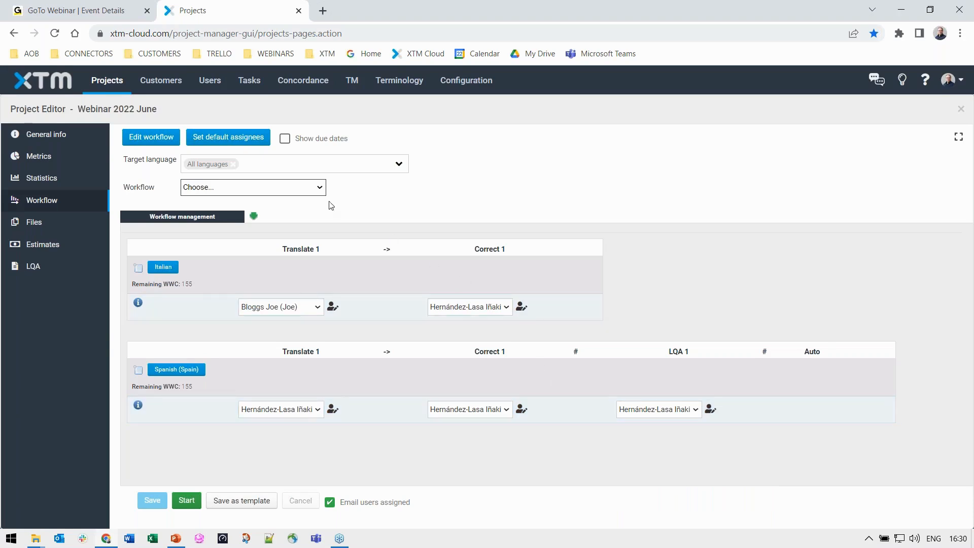
Leave the project's workflow for the list of project templates and log out of the administrator account.
{"action": "left_click", "coordinate": [106, 84]}
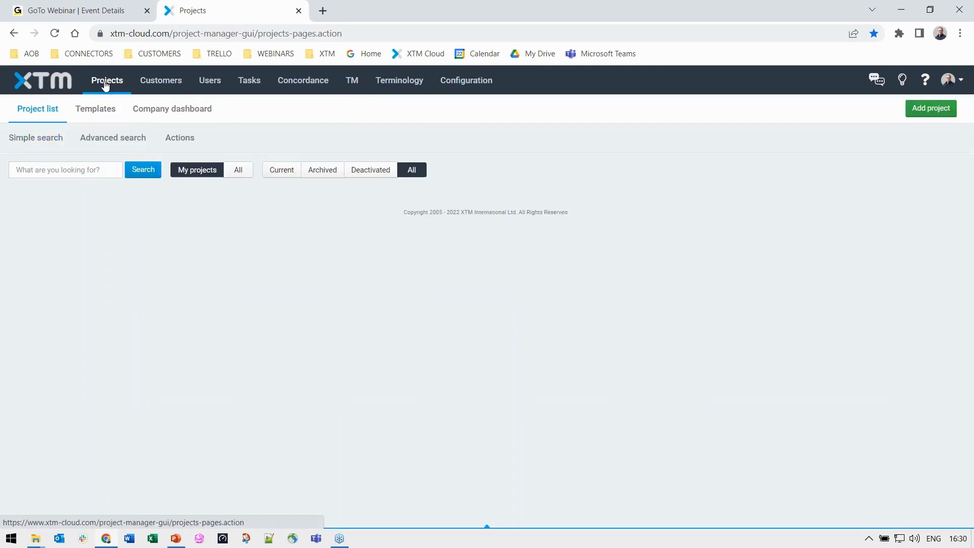
{"action": "left_click", "coordinate": [113, 112]}
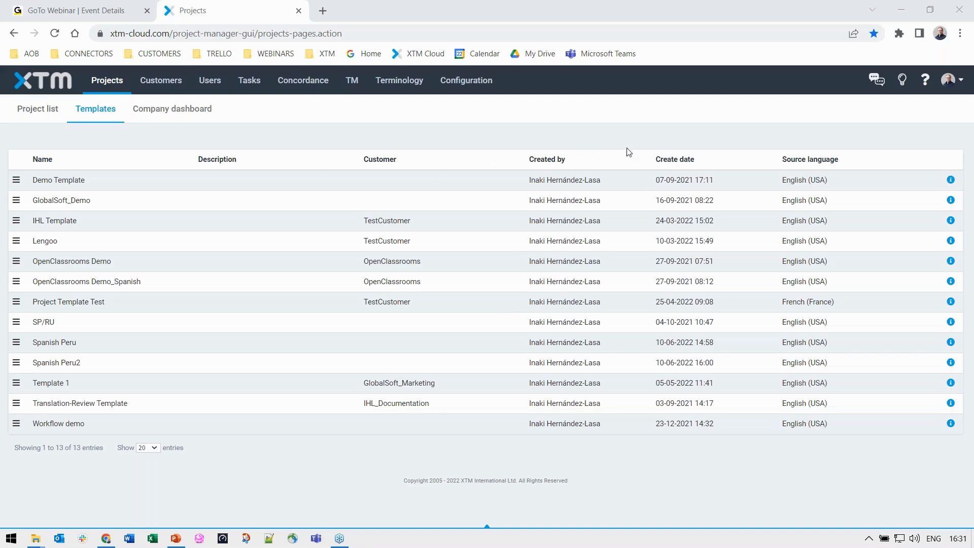
{"action": "left_click", "coordinate": [959, 83]}
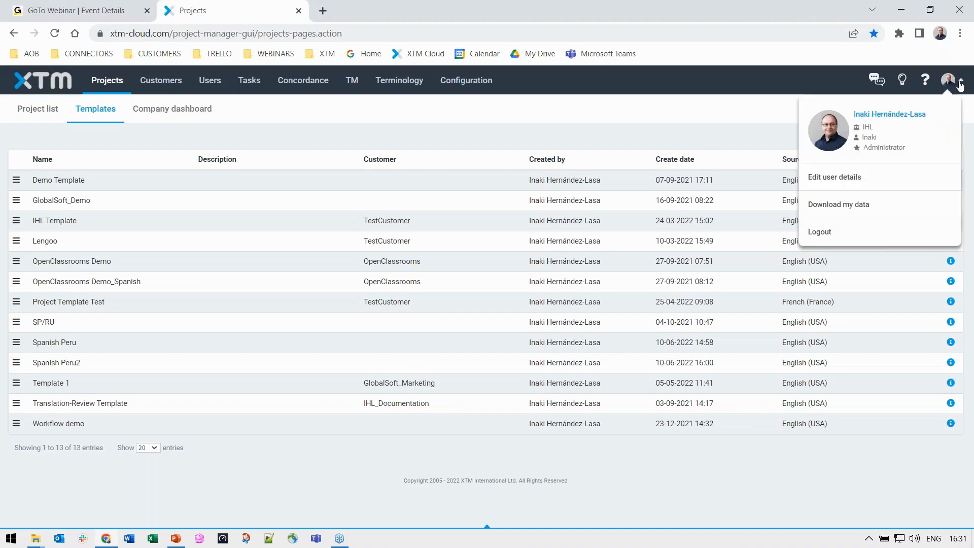
{"action": "left_click", "coordinate": [906, 233]}
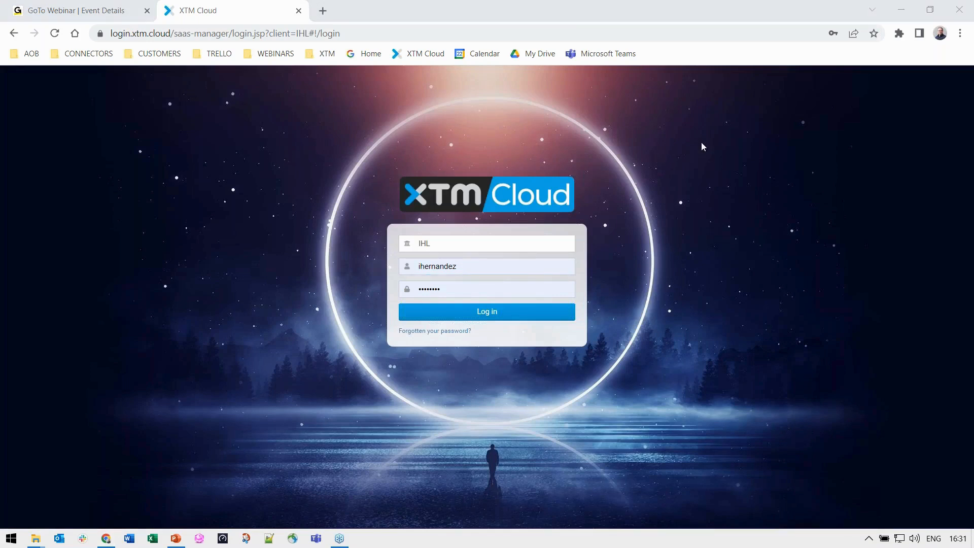
Log in to the IHL company as PMCreator, entering the account password.
{"action": "double_click", "coordinate": [488, 265]}
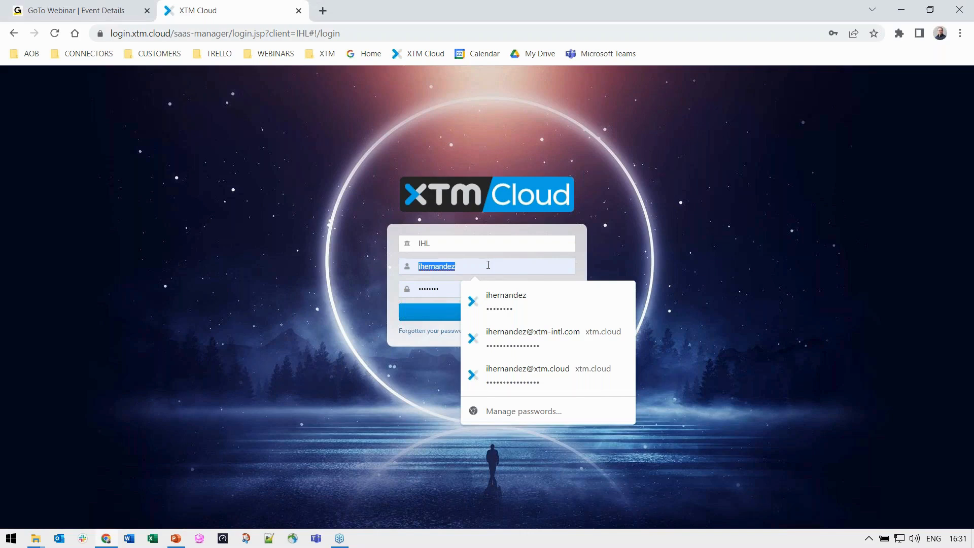
{"action": "type", "text": "PMCreat"}
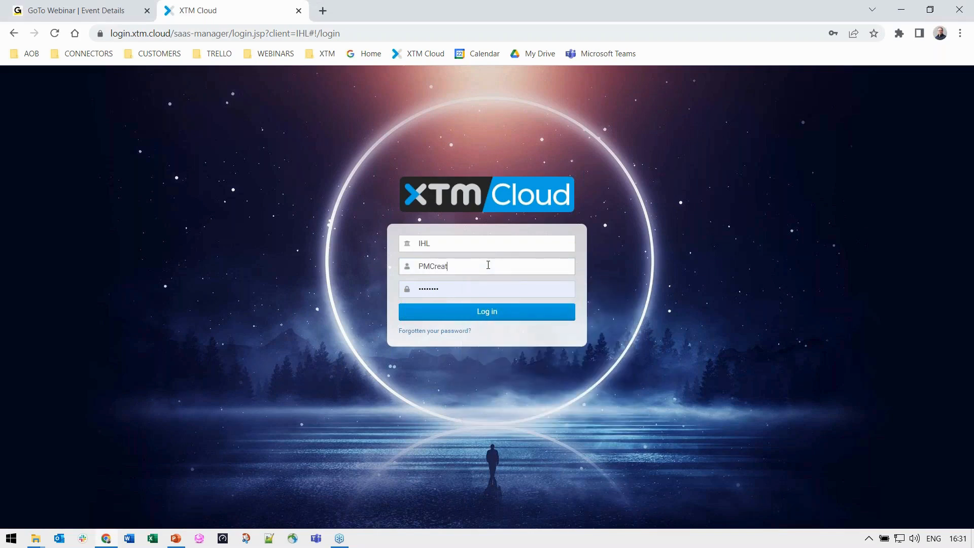
{"action": "type", "text": "or"}
{"action": "key", "text": "Tab"}
{"action": "type", "text": "••••"}
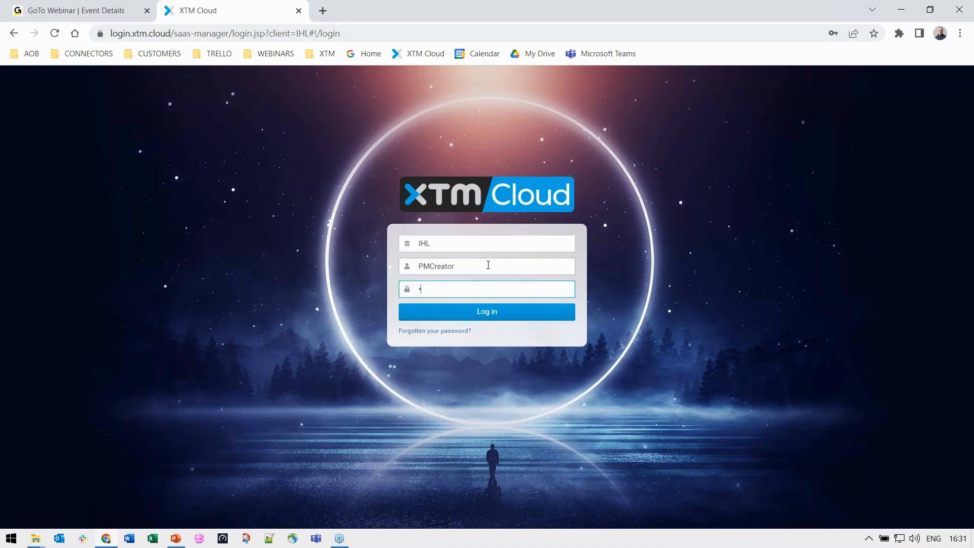
{"action": "type", "text": "•••••"}
{"action": "key", "text": "Return"}
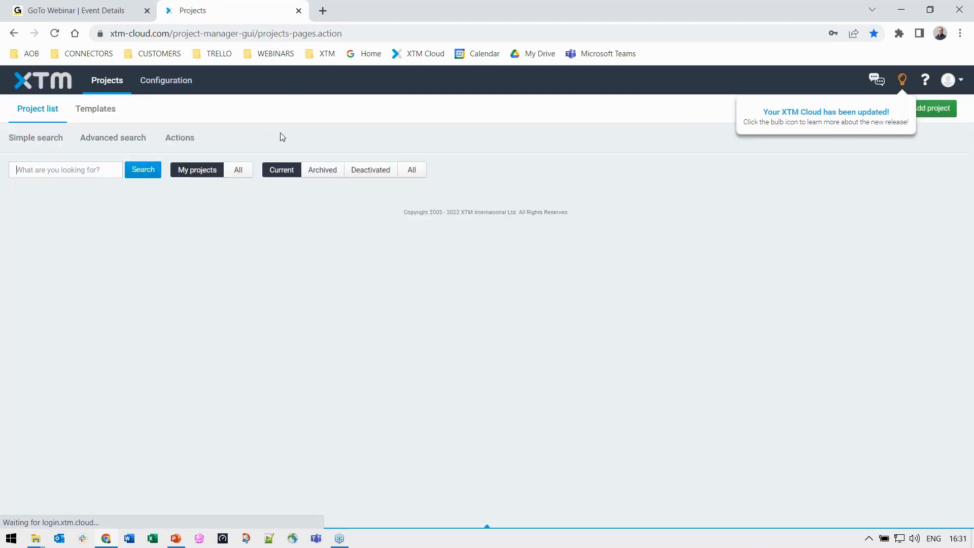
Check PMCreator's access to the new project form and the user details configuration, and log out.
{"action": "left_click", "coordinate": [938, 108]}
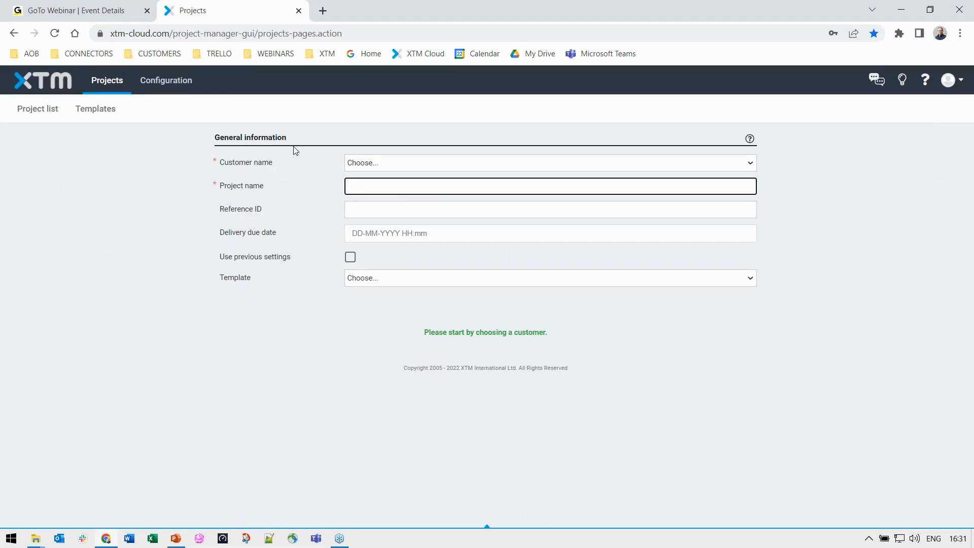
{"action": "left_click", "coordinate": [166, 86]}
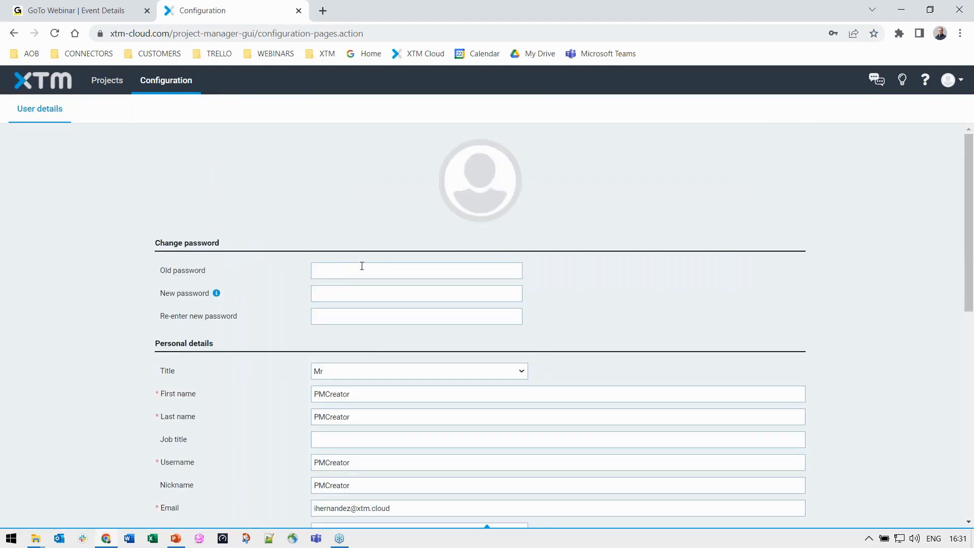
{"action": "left_click", "coordinate": [947, 85]}
{"action": "left_click", "coordinate": [857, 232]}
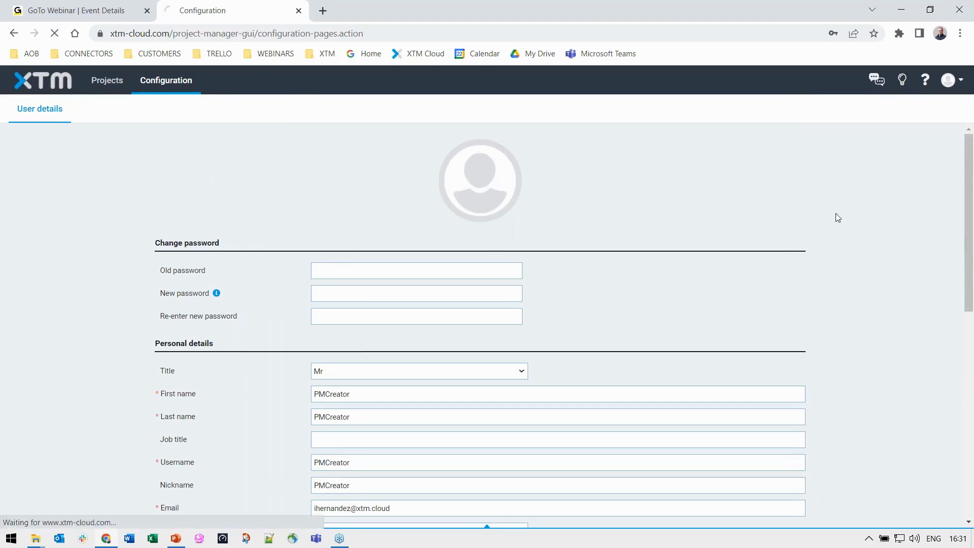
Log in to the IHL company as PMProjects, entering the account password.
{"action": "left_click", "coordinate": [467, 266]}
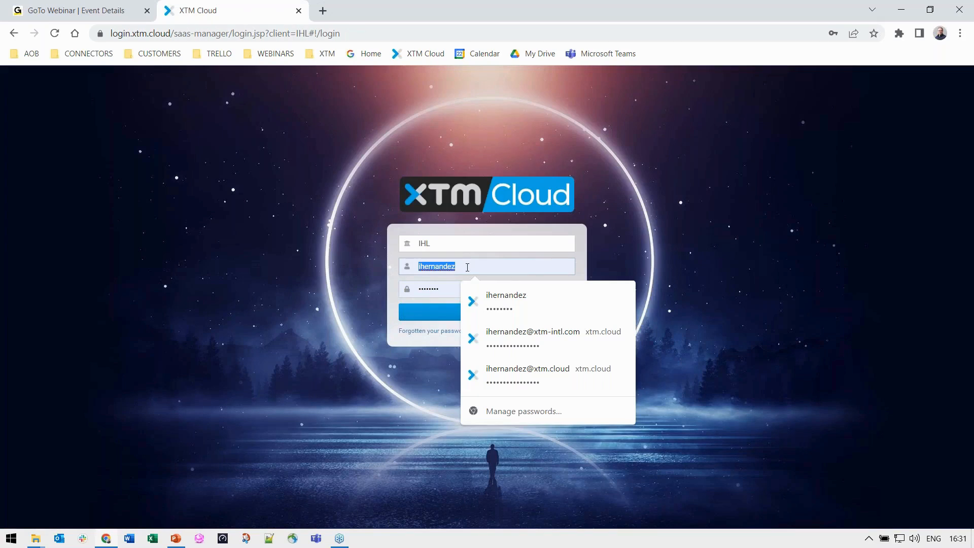
{"action": "type", "text": "PMProject"}
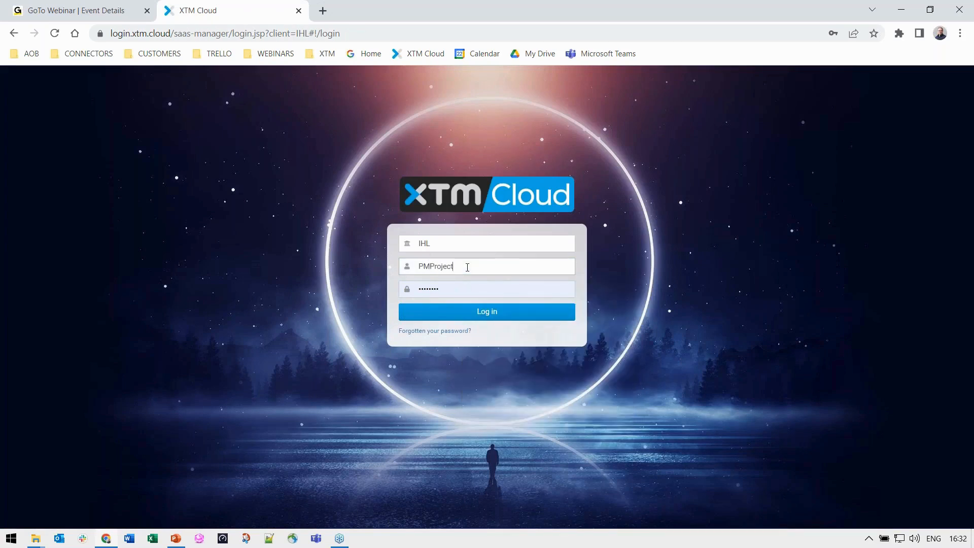
{"action": "key", "text": "Tab"}
{"action": "left_click", "coordinate": [467, 266]}
{"action": "type", "text": "s"}
{"action": "left_click", "coordinate": [473, 288]}
{"action": "type", "text": "**********"}
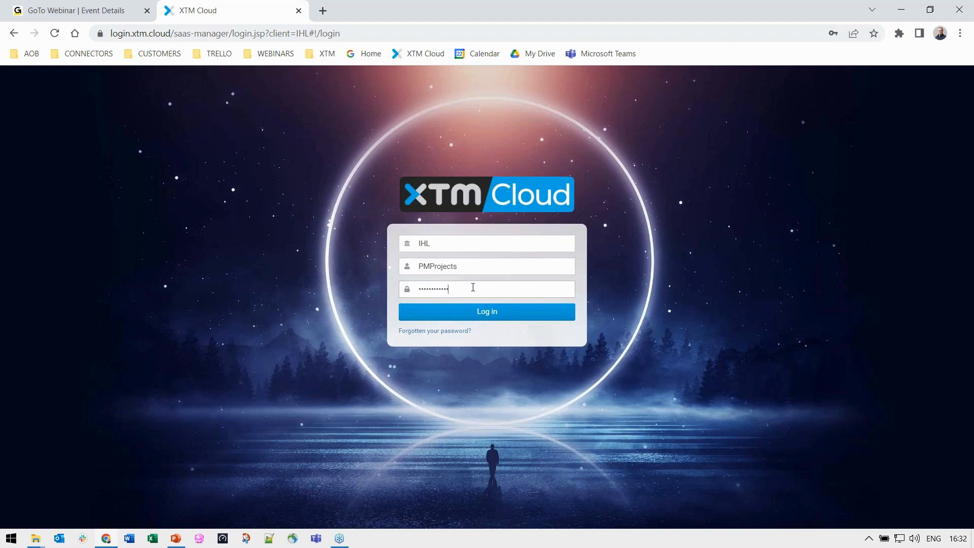
{"action": "key", "text": "Return"}
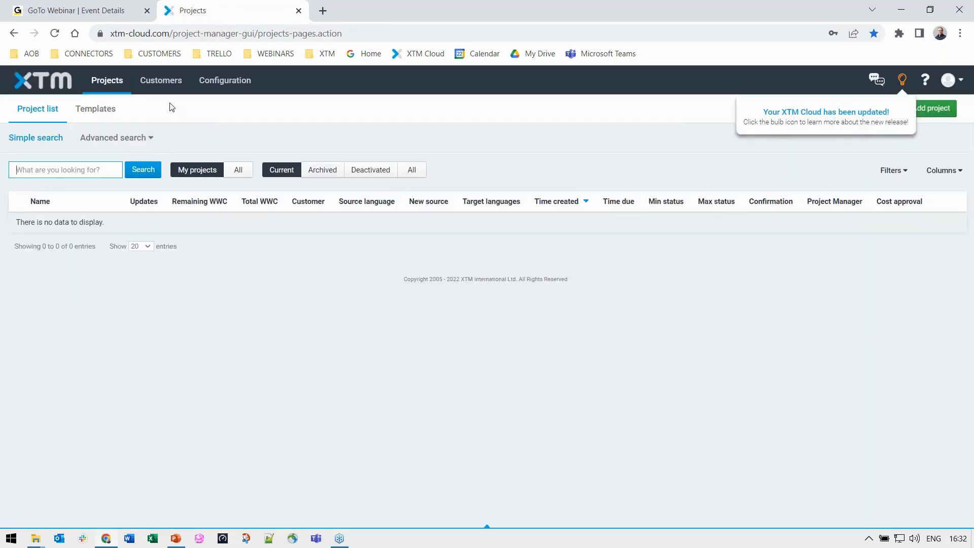
Check PMProjects' access to the customer list and the project list, and log out.
{"action": "left_click", "coordinate": [160, 81]}
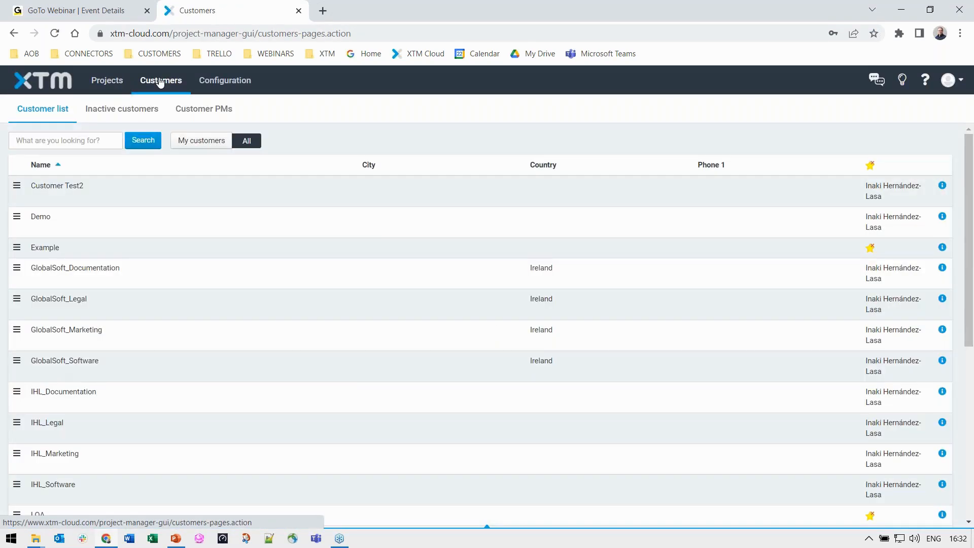
{"action": "left_click", "coordinate": [106, 80]}
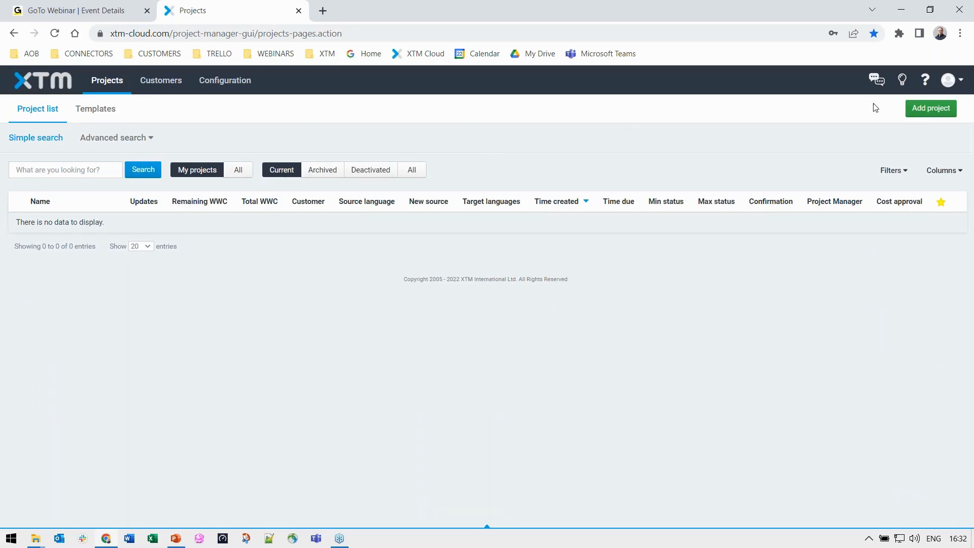
{"action": "left_click", "coordinate": [959, 82]}
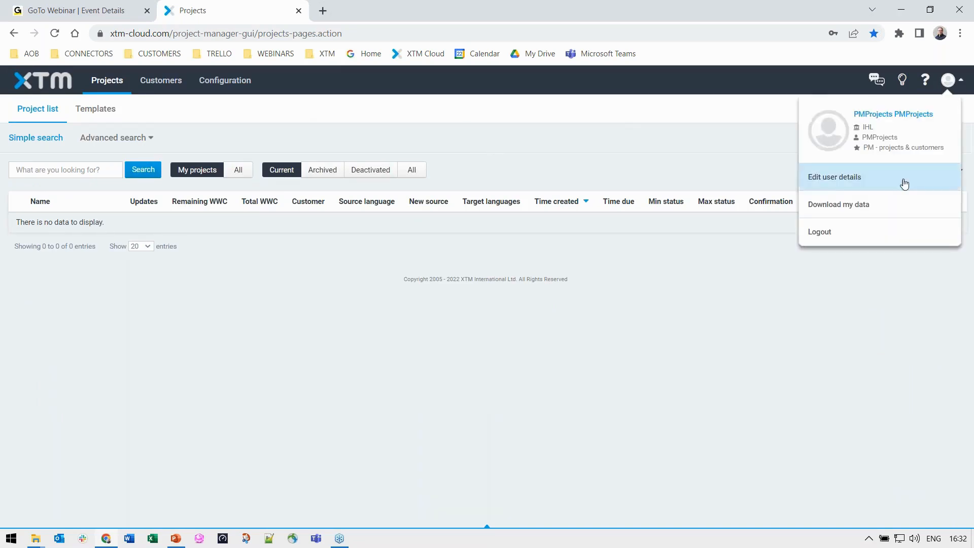
{"action": "left_click", "coordinate": [878, 233]}
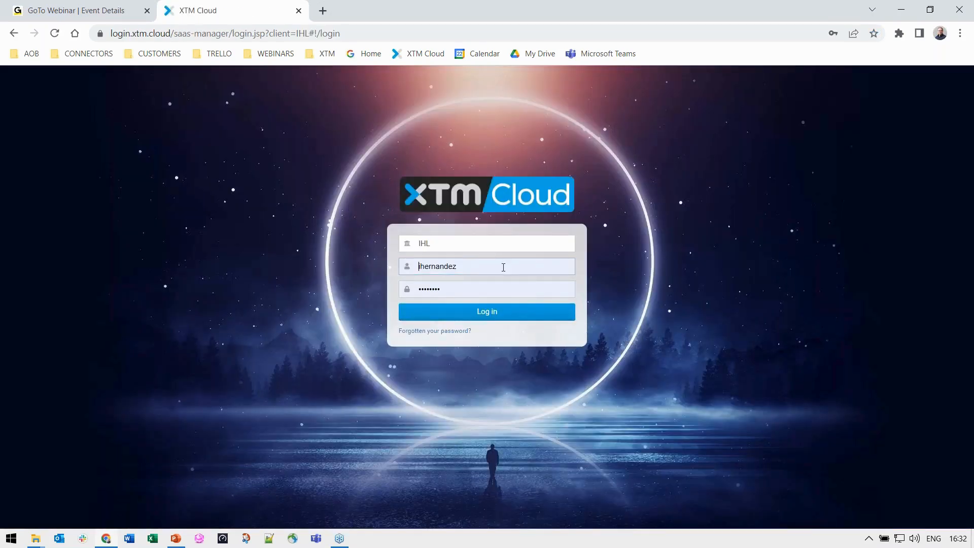
Log in to the IHL company as PM, entering the account password.
{"action": "double_click", "coordinate": [503, 267]}
{"action": "type", "text": "PM"}
{"action": "key", "text": "Tab"}
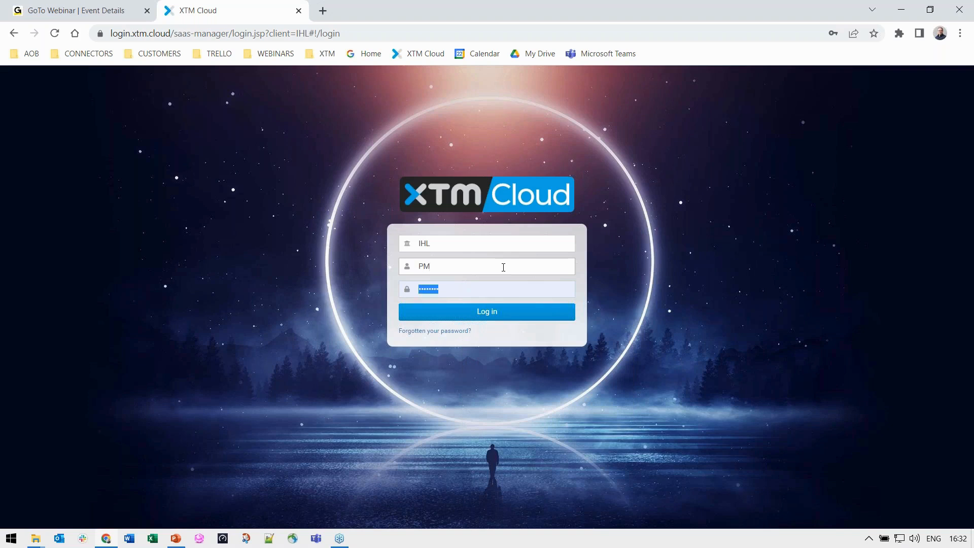
{"action": "type", "text": "••••"}
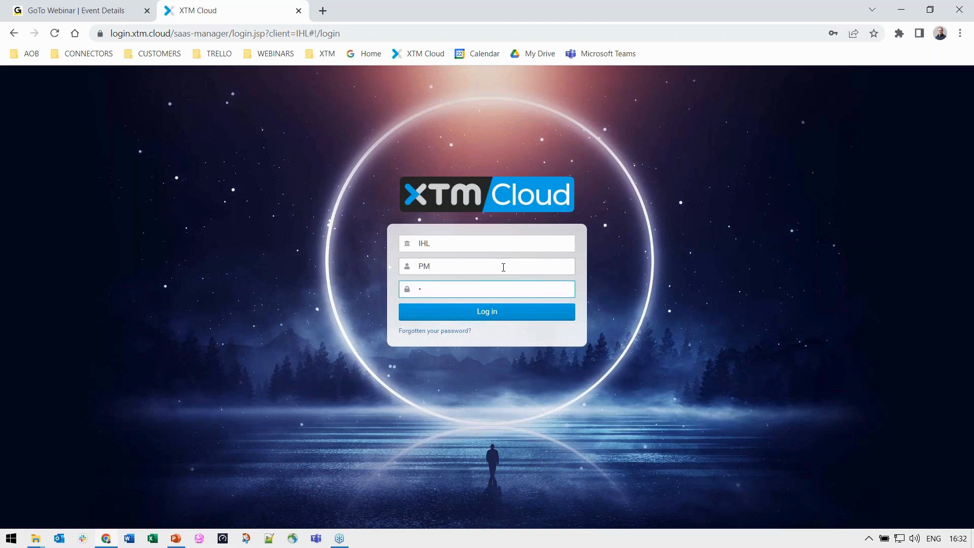
{"action": "key", "text": "BackSpace"}
{"action": "type", "text": "••••••••••"}
{"action": "key", "text": "Return"}
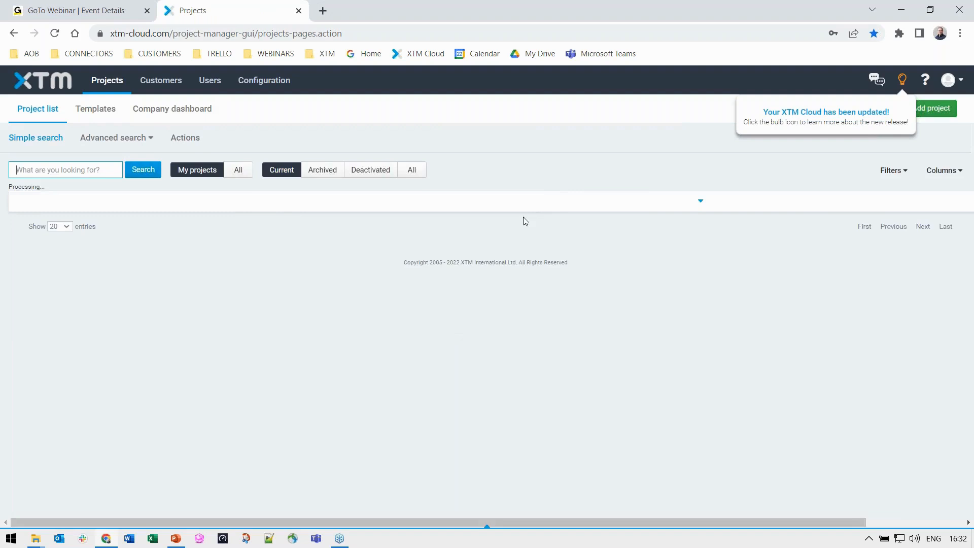
Highlight every role from Cost Approver to Terminologist in a new user form and log out without saving the user.
{"action": "left_click", "coordinate": [212, 82]}
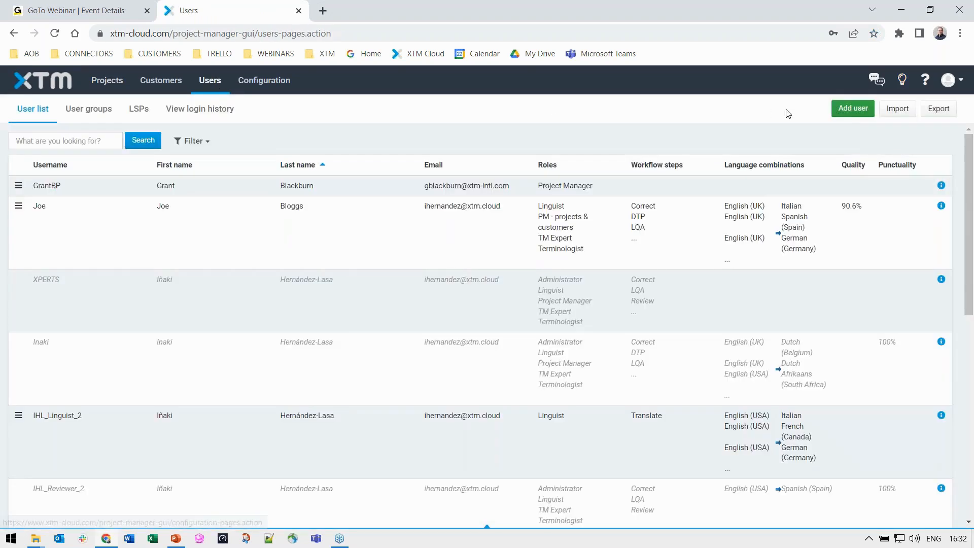
{"action": "left_click", "coordinate": [848, 111]}
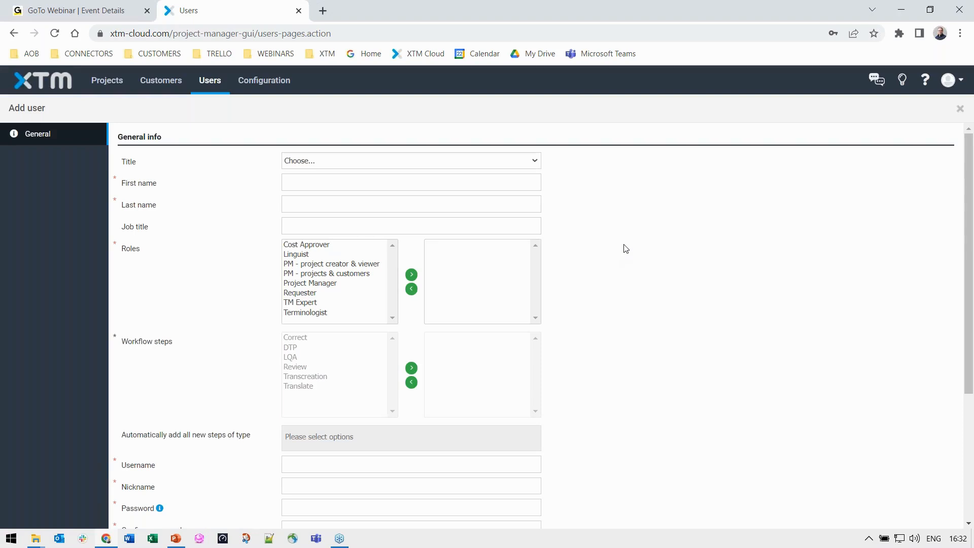
{"action": "left_click", "coordinate": [306, 246]}
{"action": "left_click", "coordinate": [321, 311], "text": "shift"}
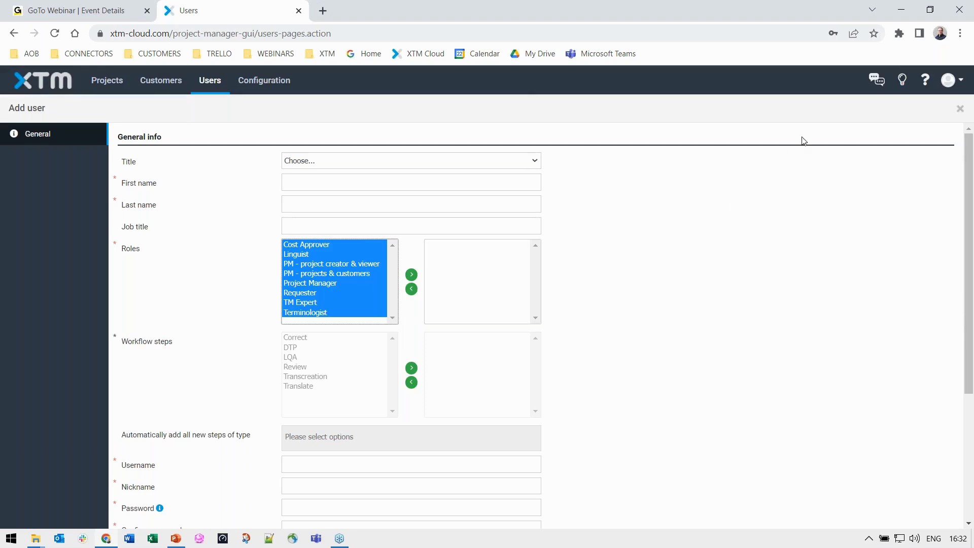
{"action": "left_click", "coordinate": [950, 83]}
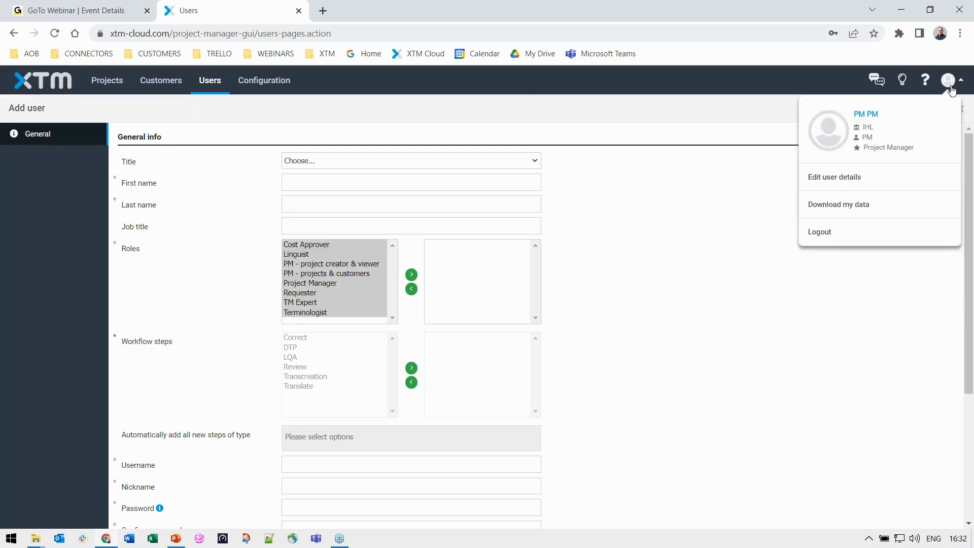
{"action": "left_click", "coordinate": [891, 240]}
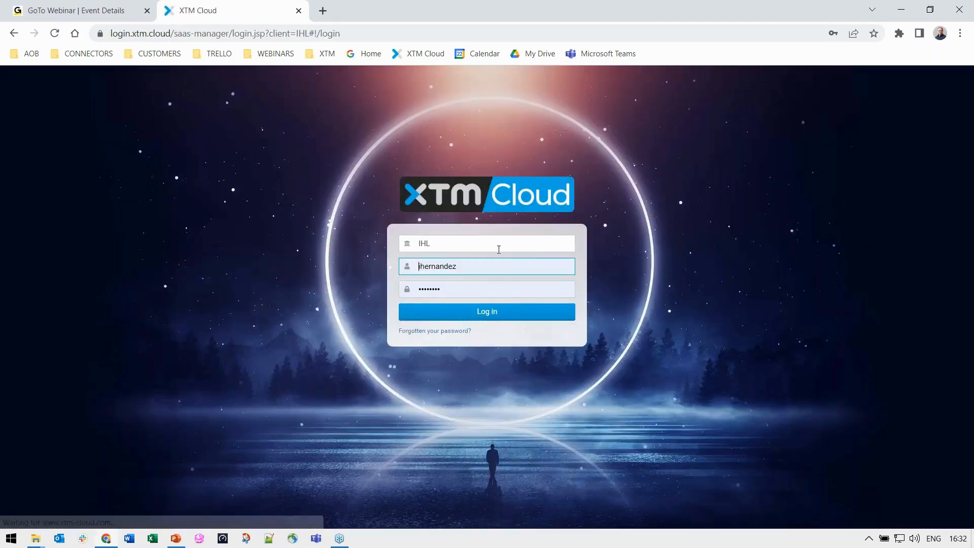
Log in to the IHL company with the administrator account, entering its username and account password.
{"action": "double_click", "coordinate": [467, 266]}
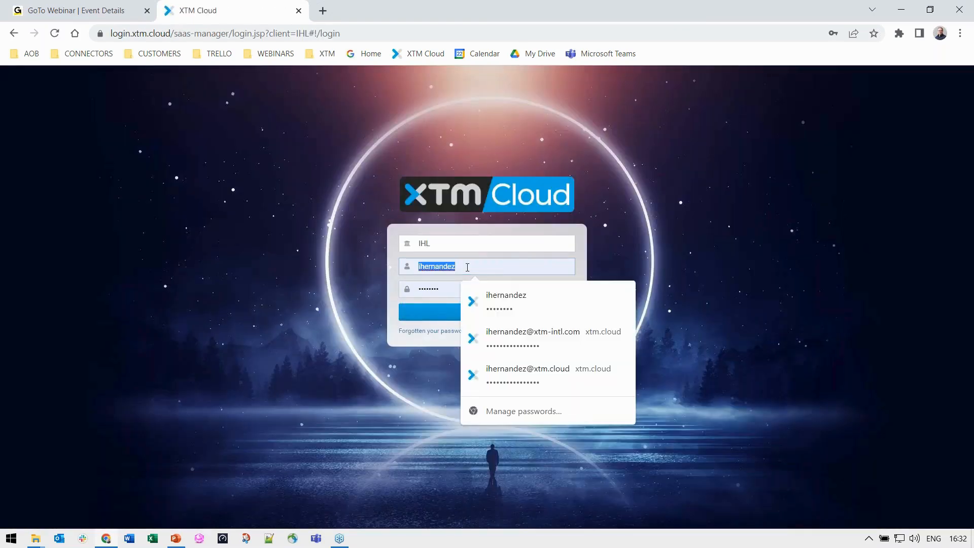
{"action": "type", "text": "Inaki"}
{"action": "key", "text": "Tab"}
{"action": "type", "text": "•••••••••"}
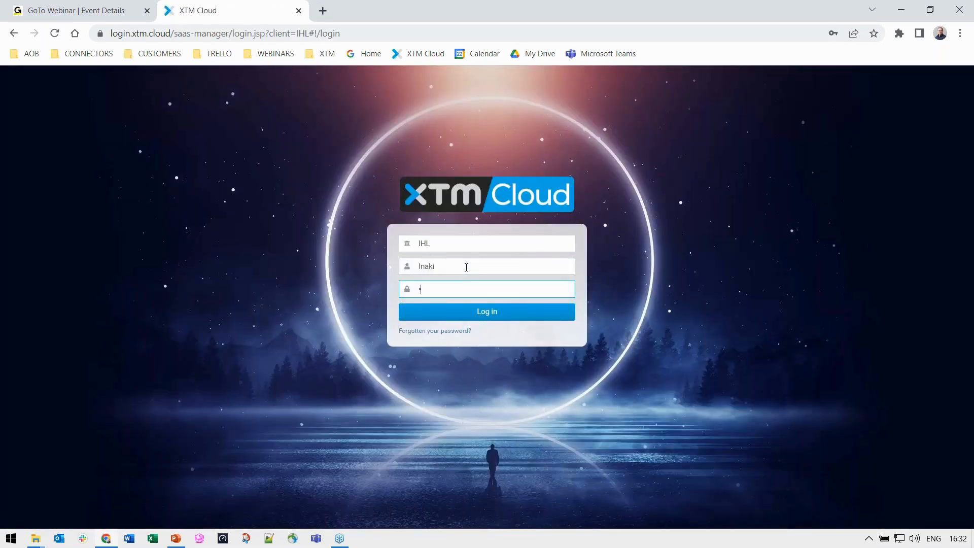
{"action": "type", "text": "••"}
{"action": "key", "text": "Return"}
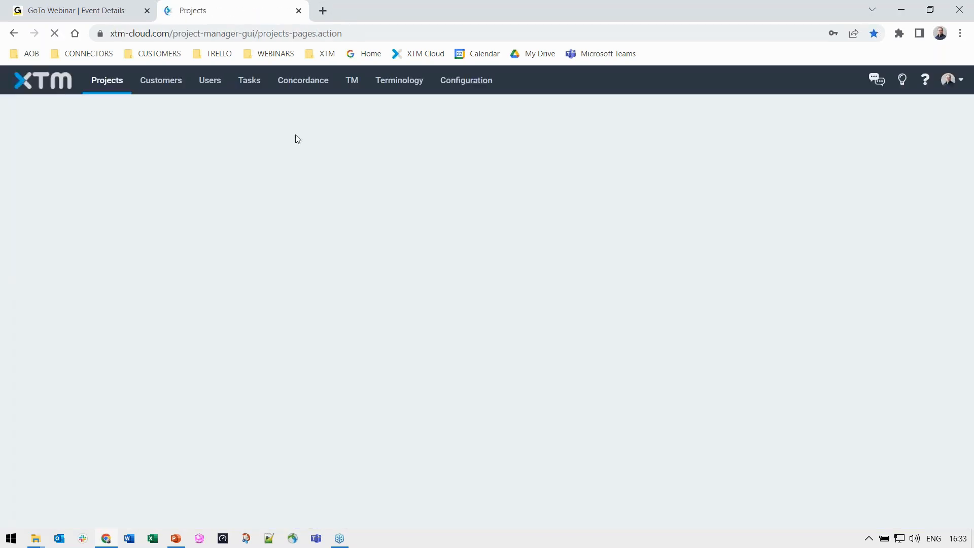
Assign the Administrator role in a new user form to check which other roles can be combined with it.
{"action": "left_click", "coordinate": [208, 83]}
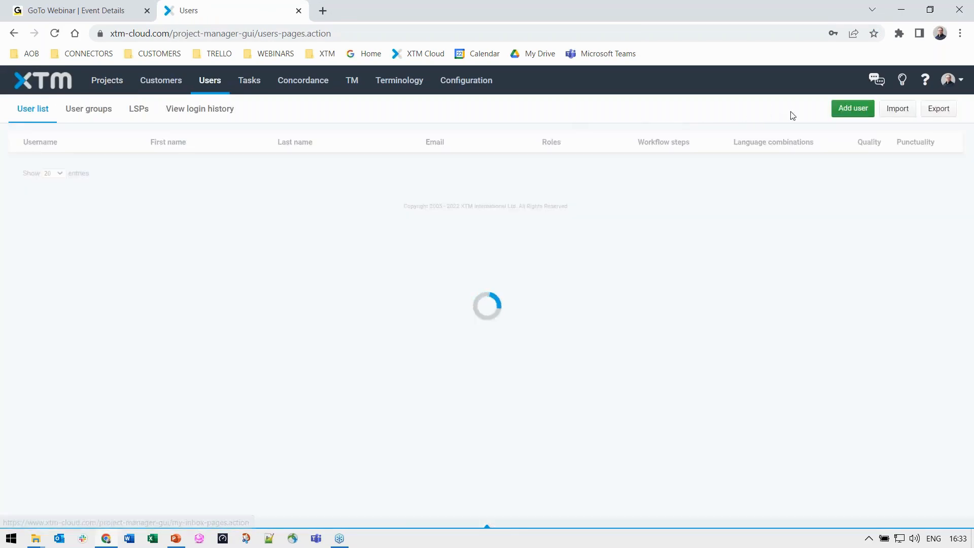
{"action": "left_click", "coordinate": [852, 107]}
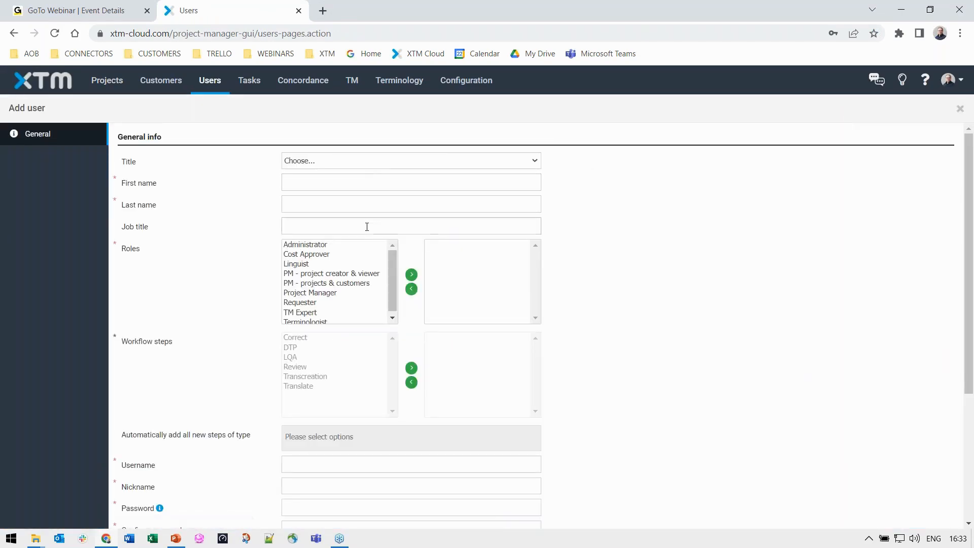
{"action": "left_click", "coordinate": [337, 245]}
{"action": "double_click", "coordinate": [337, 245]}
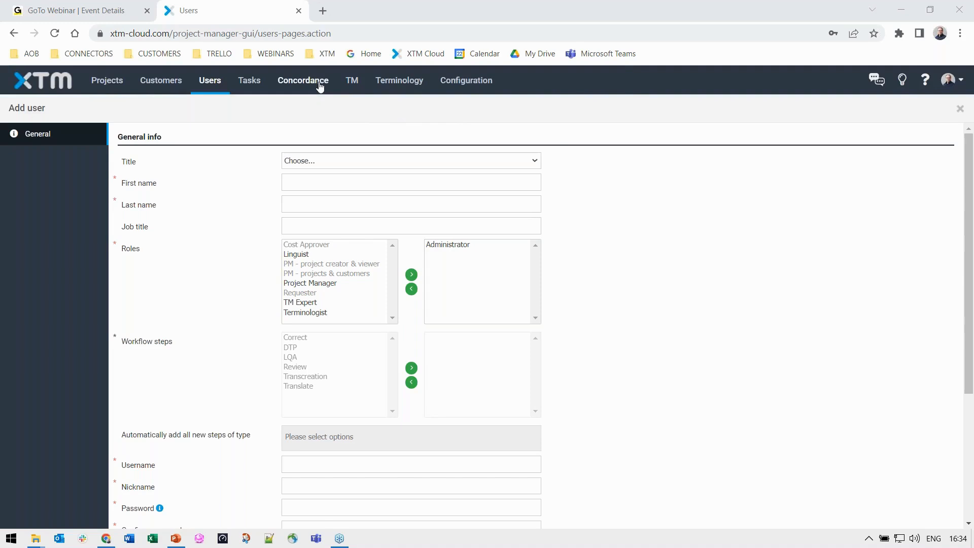
Explore the concordance search options by selecting phrase match, exact match and source.
{"action": "left_click", "coordinate": [303, 81]}
{"action": "left_click", "coordinate": [562, 105]}
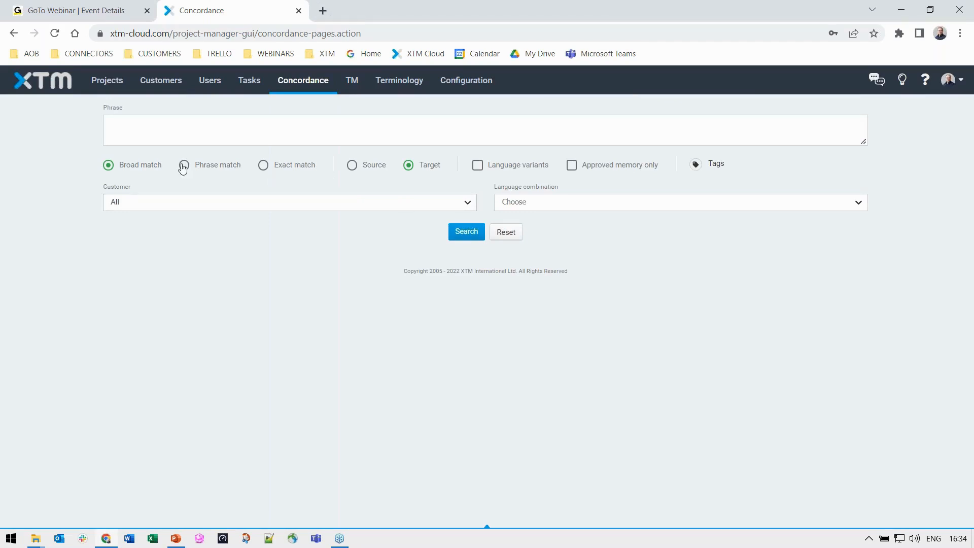
{"action": "left_click", "coordinate": [172, 144]}
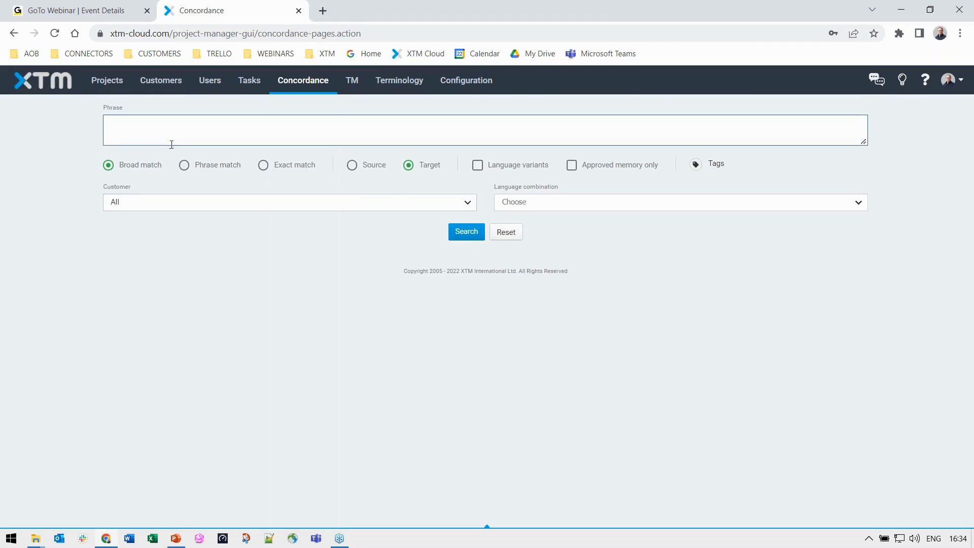
{"action": "left_click", "coordinate": [184, 167]}
{"action": "left_click", "coordinate": [263, 166]}
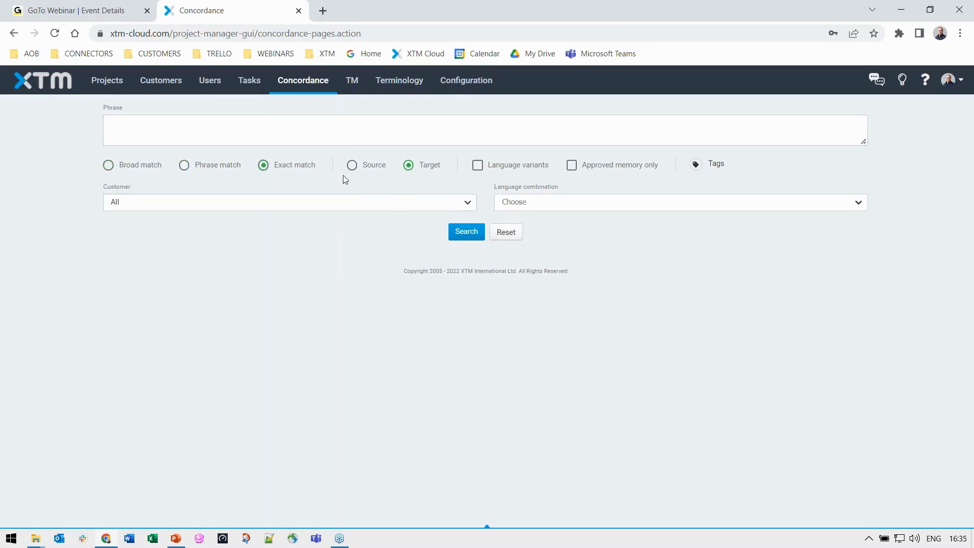
{"action": "left_click", "coordinate": [352, 167]}
Check the administrator's access to terminology and translation memory.
{"action": "left_click", "coordinate": [396, 83]}
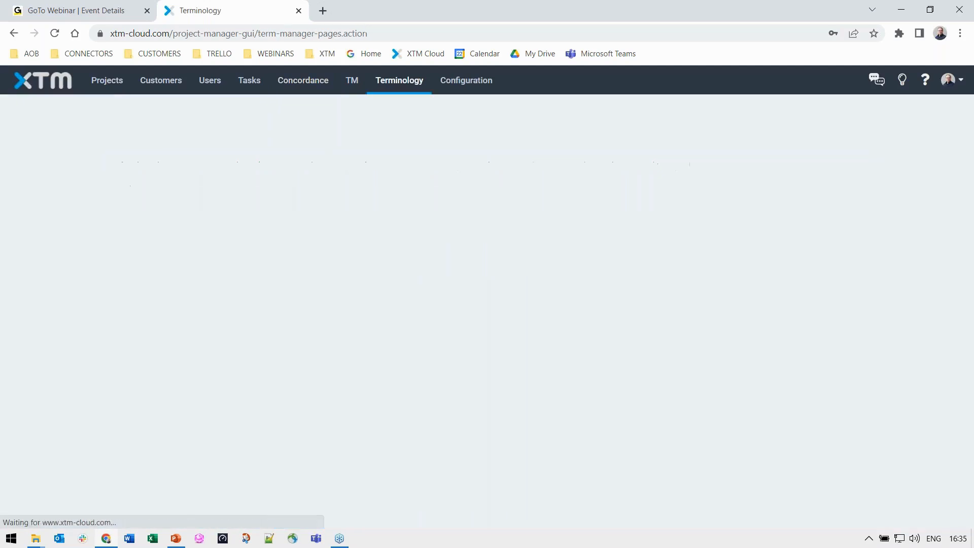
{"action": "left_click", "coordinate": [354, 85]}
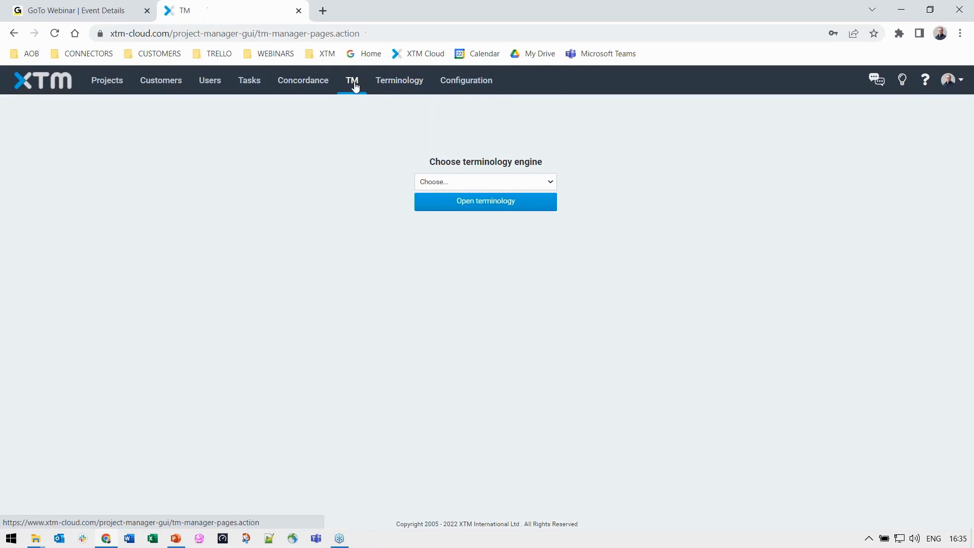